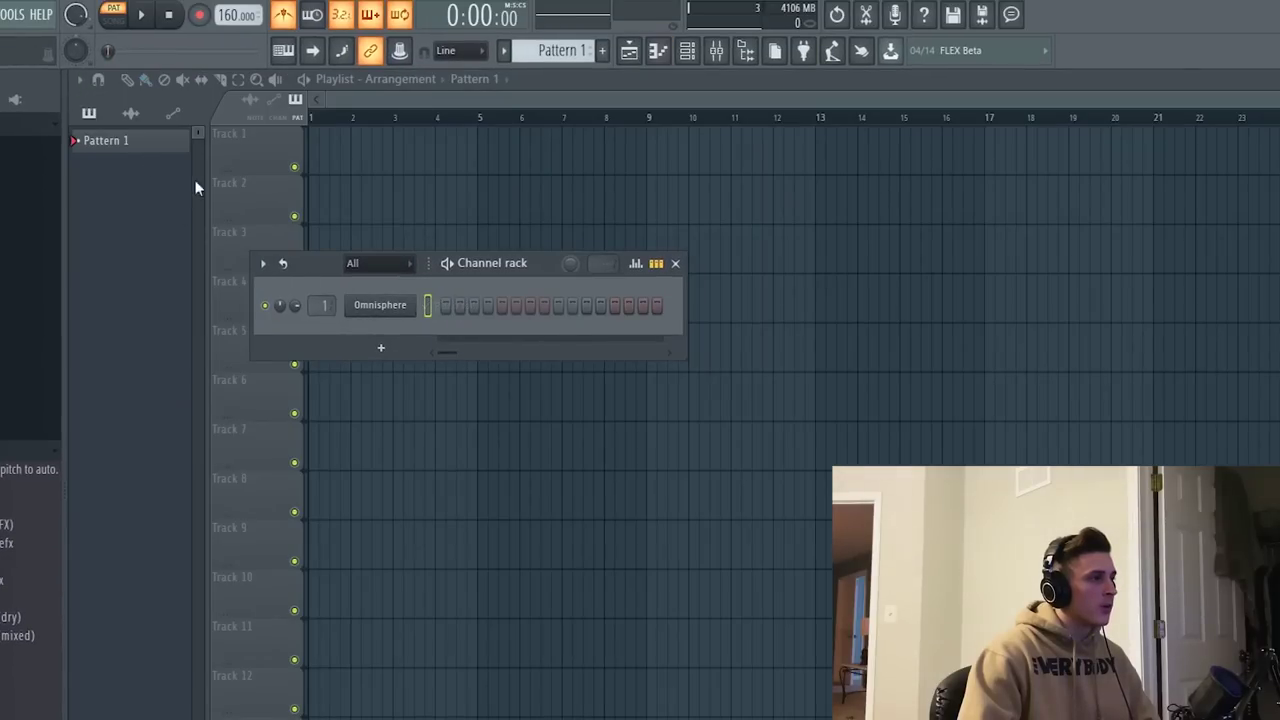
# Open the piano roll for the Omnisphere channel and set scale highlighting to G Minor Harmonic.
pyautogui.rightClick(410, 309)
pyautogui.click(470, 308)
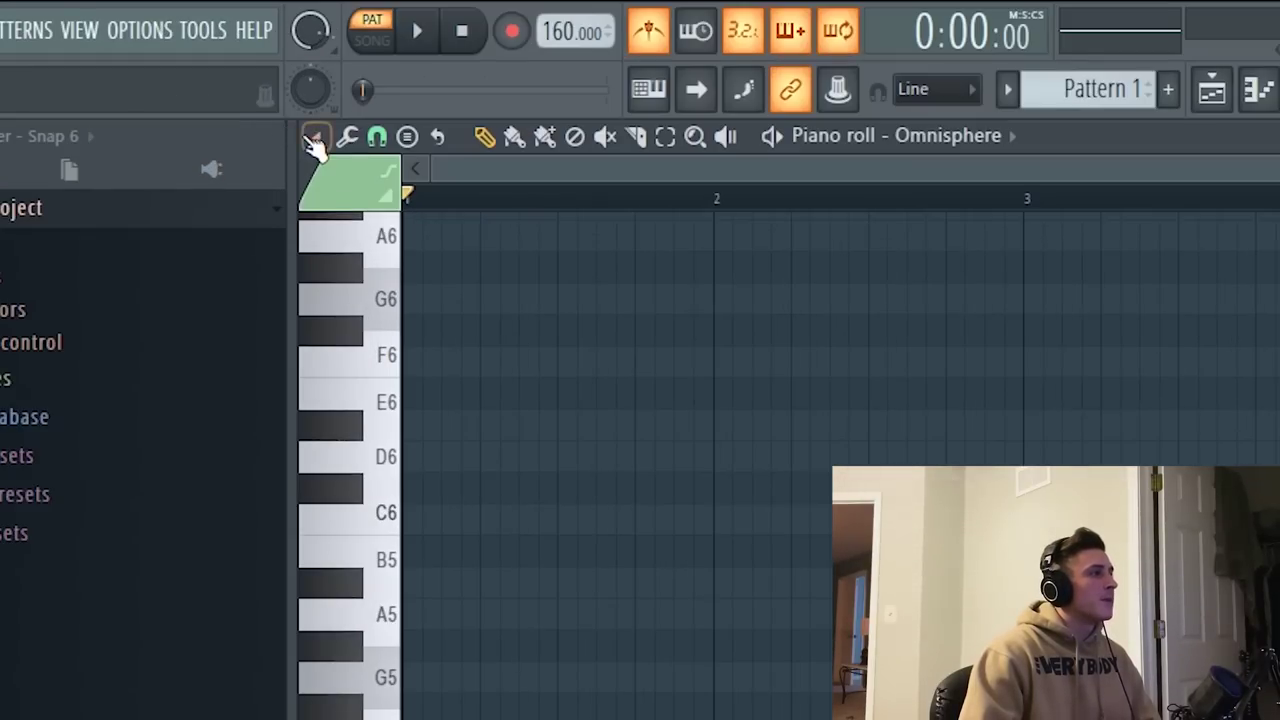
pyautogui.click(314, 137)
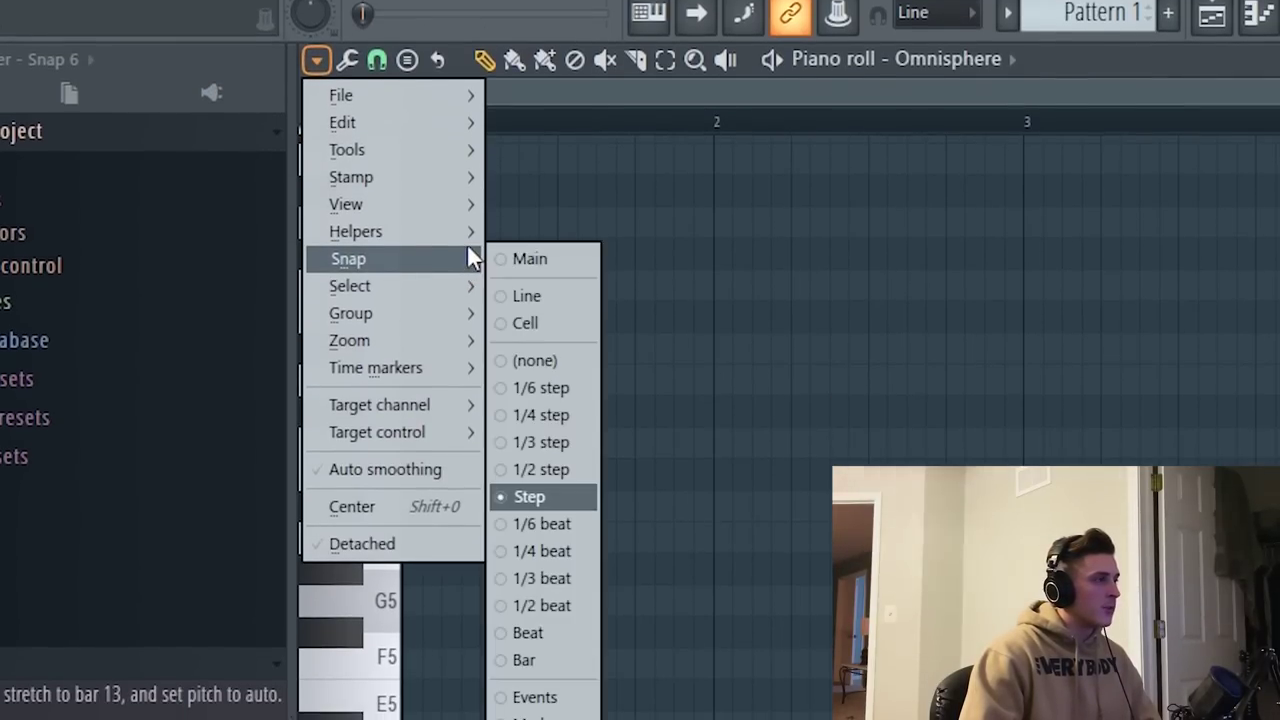
pyautogui.moveTo(470, 240)
pyautogui.moveTo(638, 268)
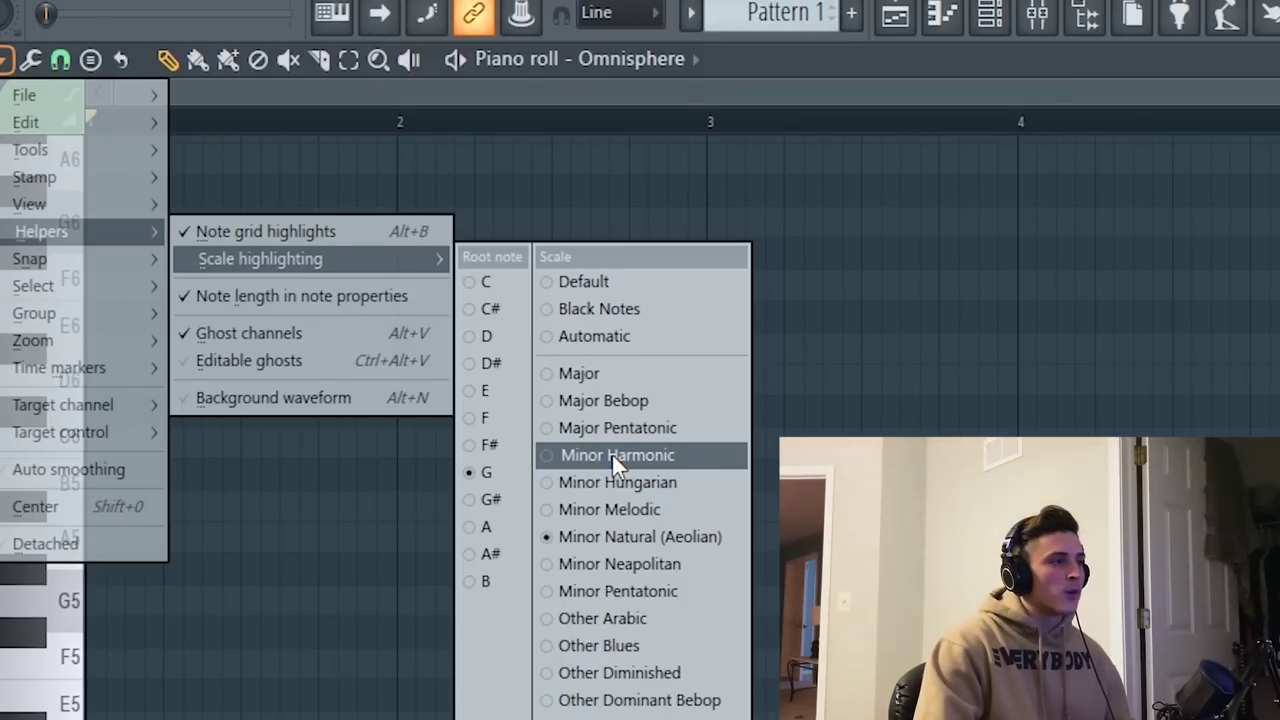
pyautogui.click(612, 453)
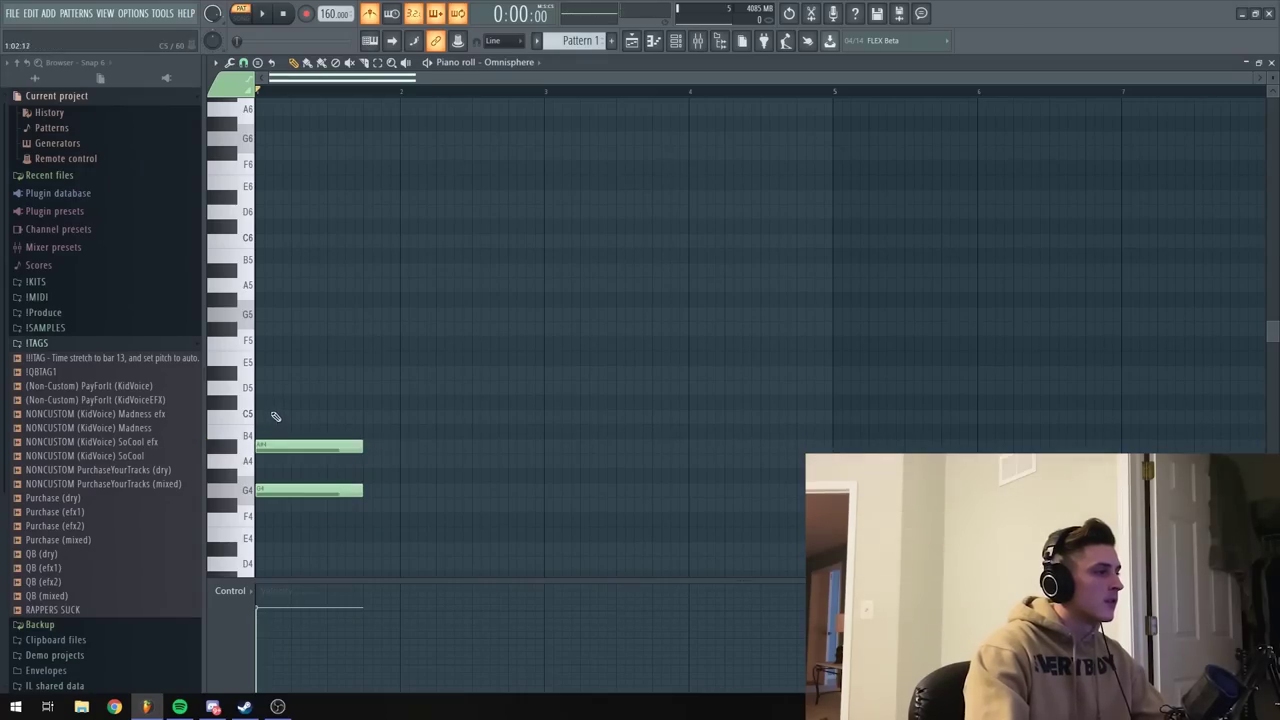
# Complete the chord at the start of bar 1 with D5 and G5 above G4 and A#4, and play it back.
pyautogui.press('space')
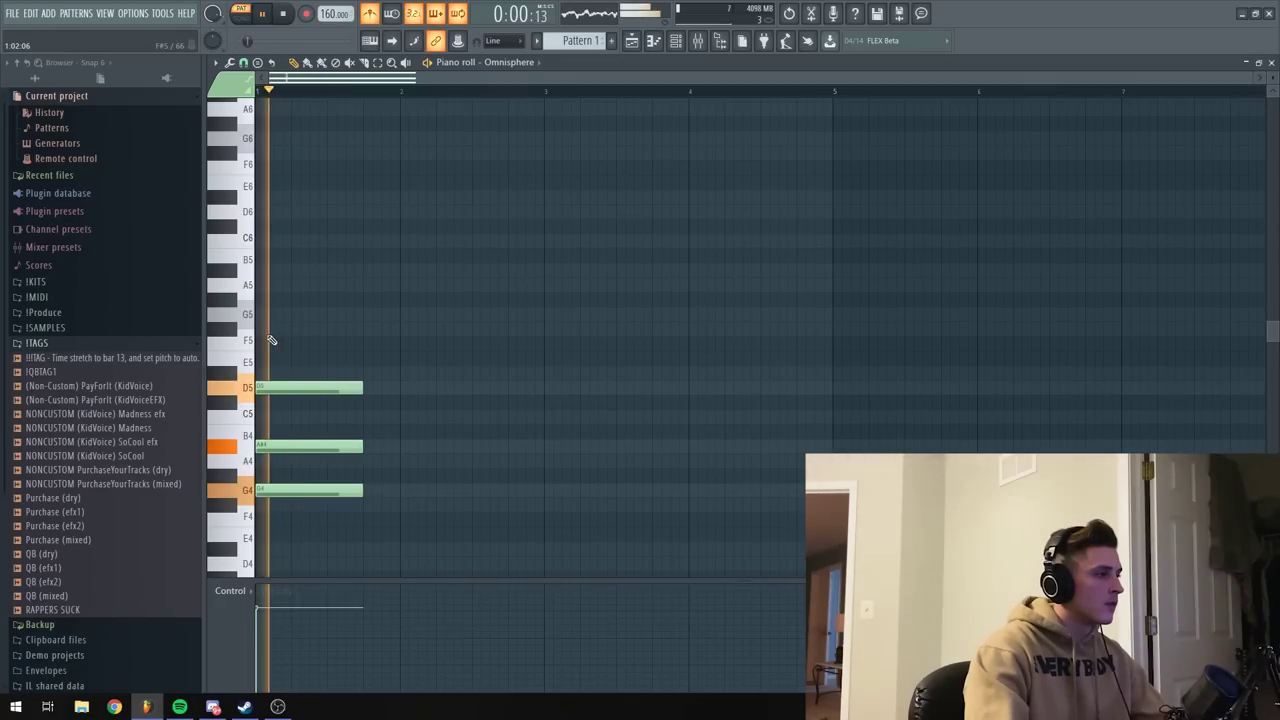
pyautogui.rightClick(292, 331)
pyautogui.press('space')
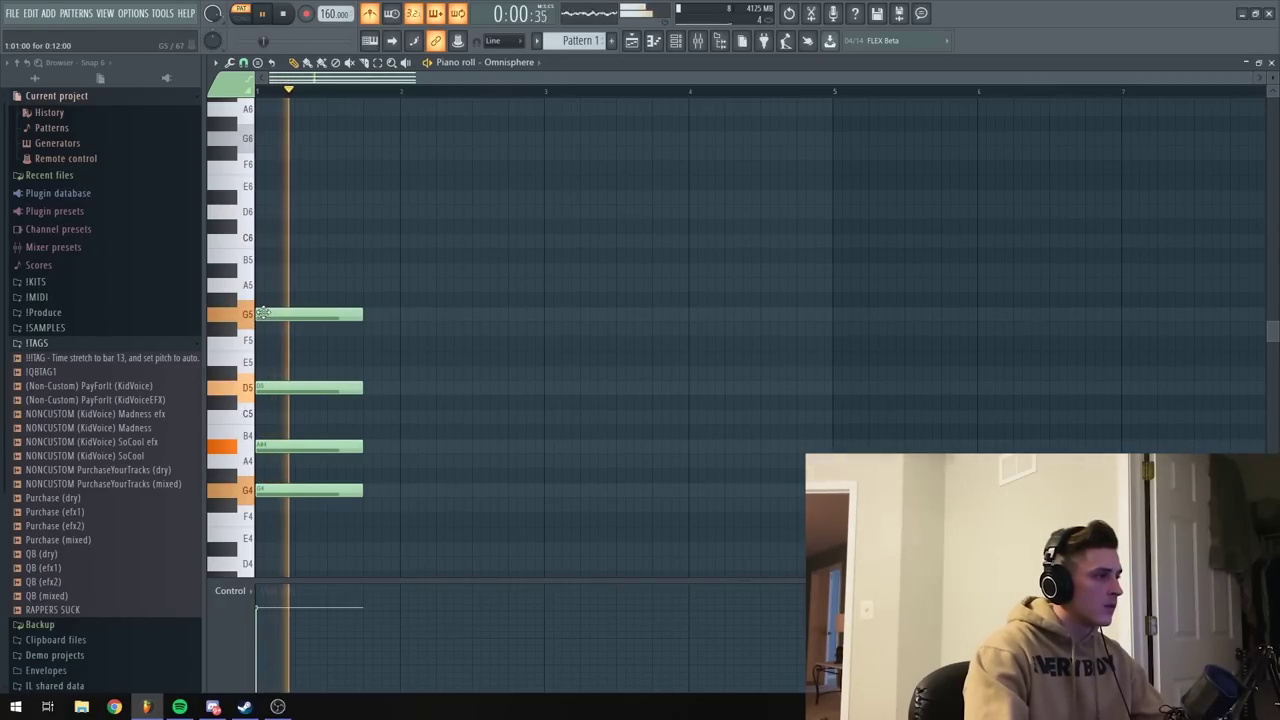
pyautogui.press('space')
pyautogui.press('space')
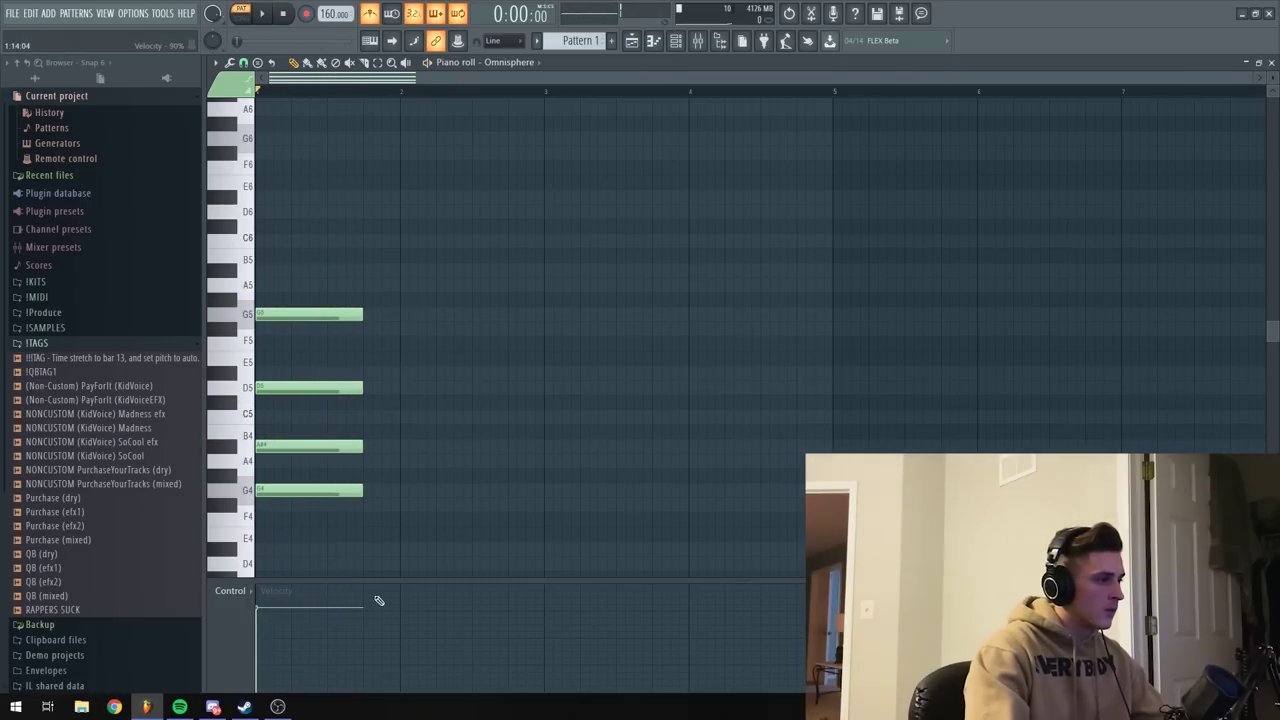
pyautogui.press('space')
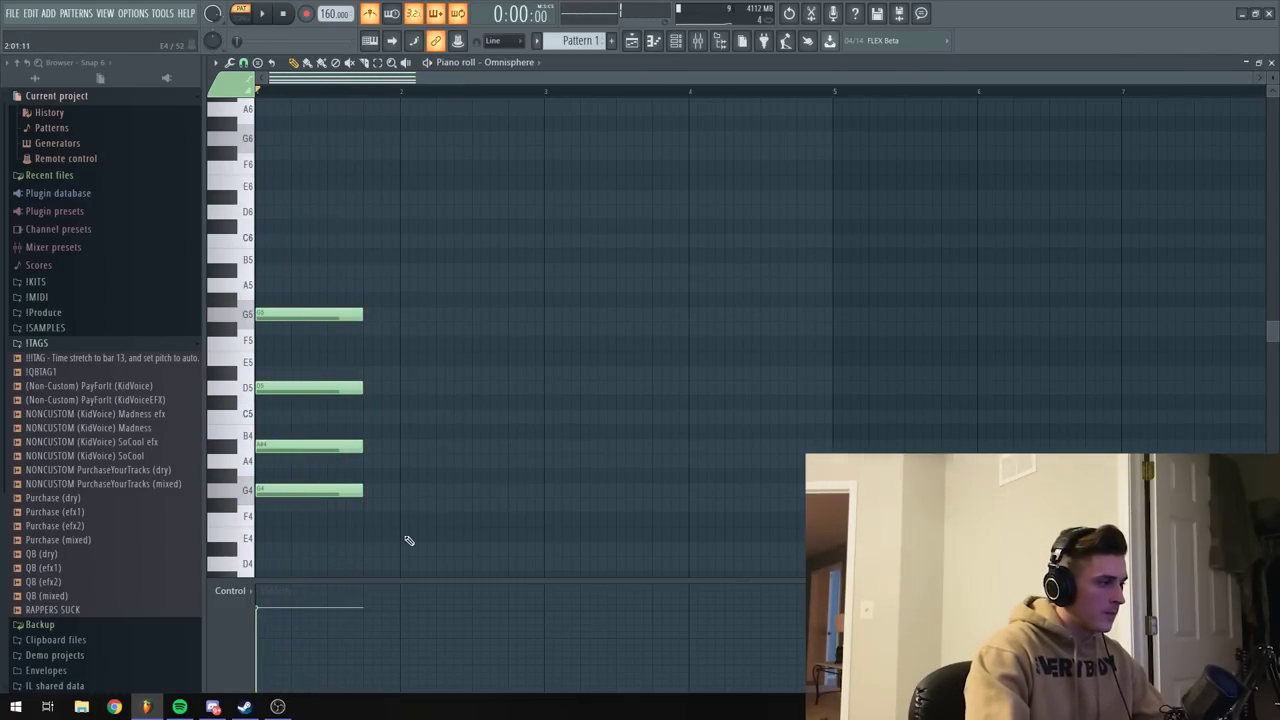
# Build a second chord of D#4, G4 and A#4 on beat 2 of bar 2, and delete the first chord's G5 note.
pyautogui.press('space')
pyautogui.scroll(-2, 420, 525)
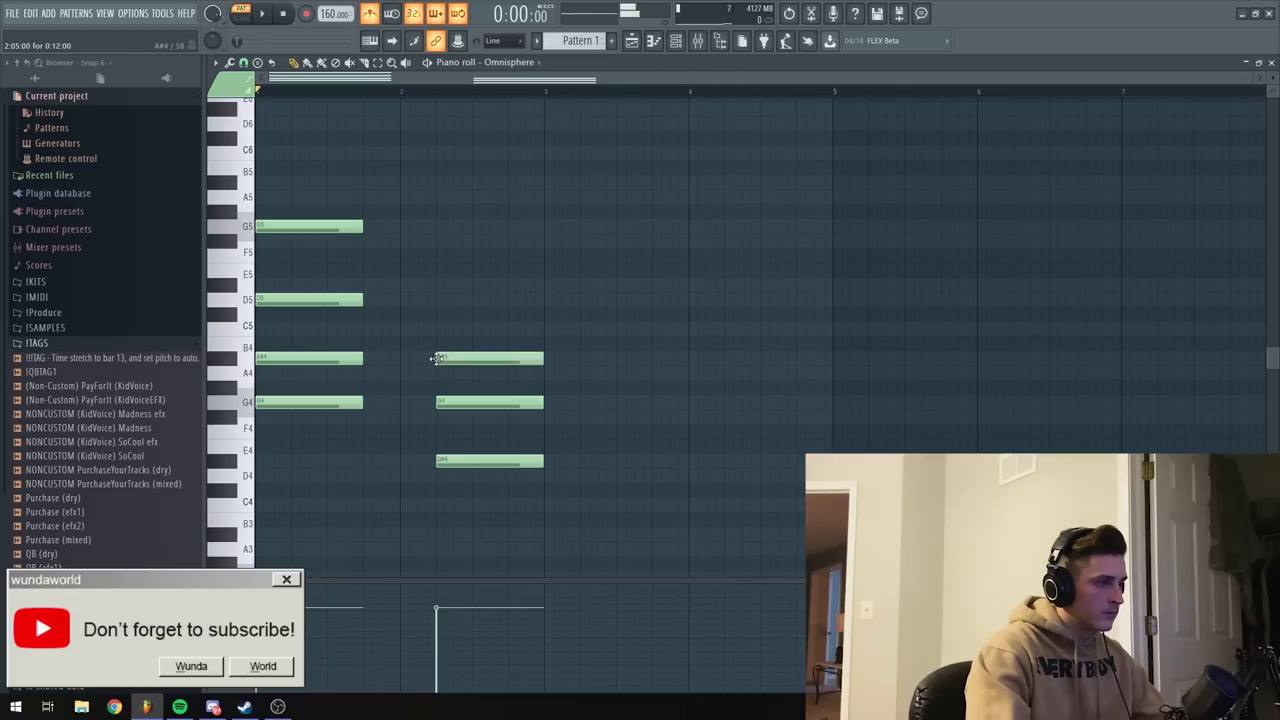
pyautogui.rightClick(320, 226)
pyautogui.press('space')
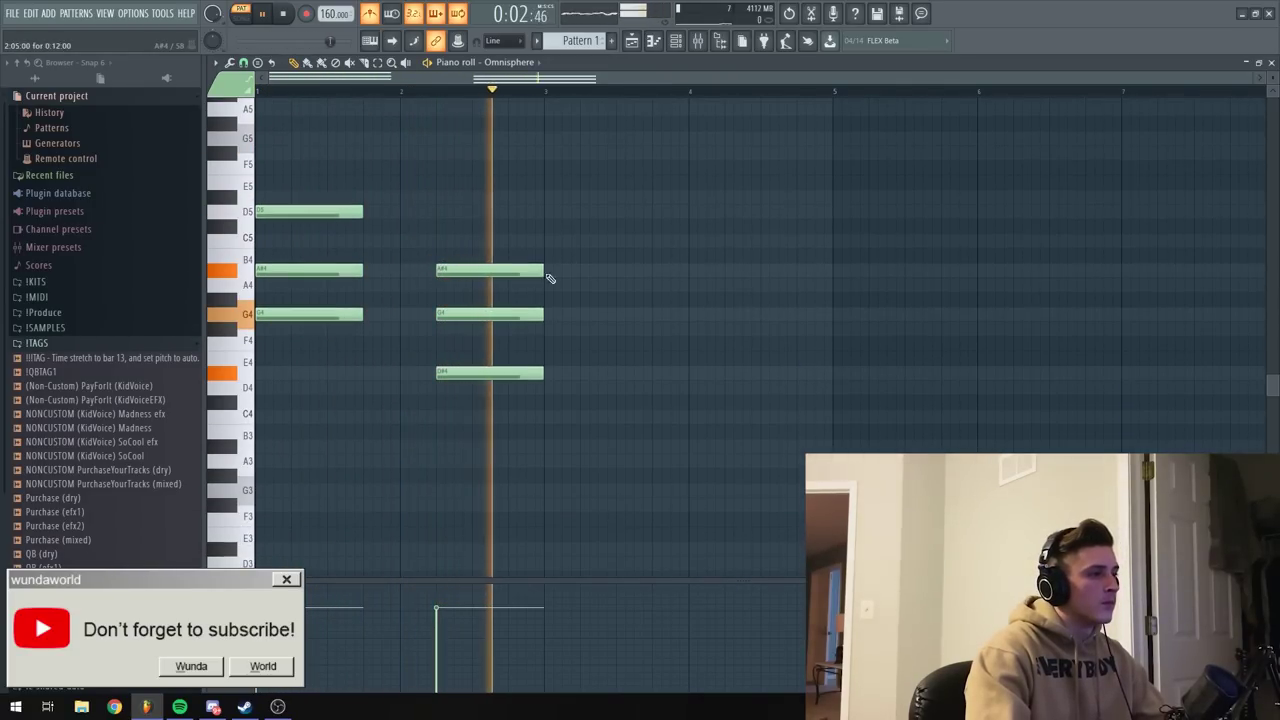
pyautogui.press('space')
# Build a third chord of D4, F#4 and A4 at the start of bar 3 and play the progression.
pyautogui.scroll(-1, 574, 340)
pyautogui.click(550, 431)
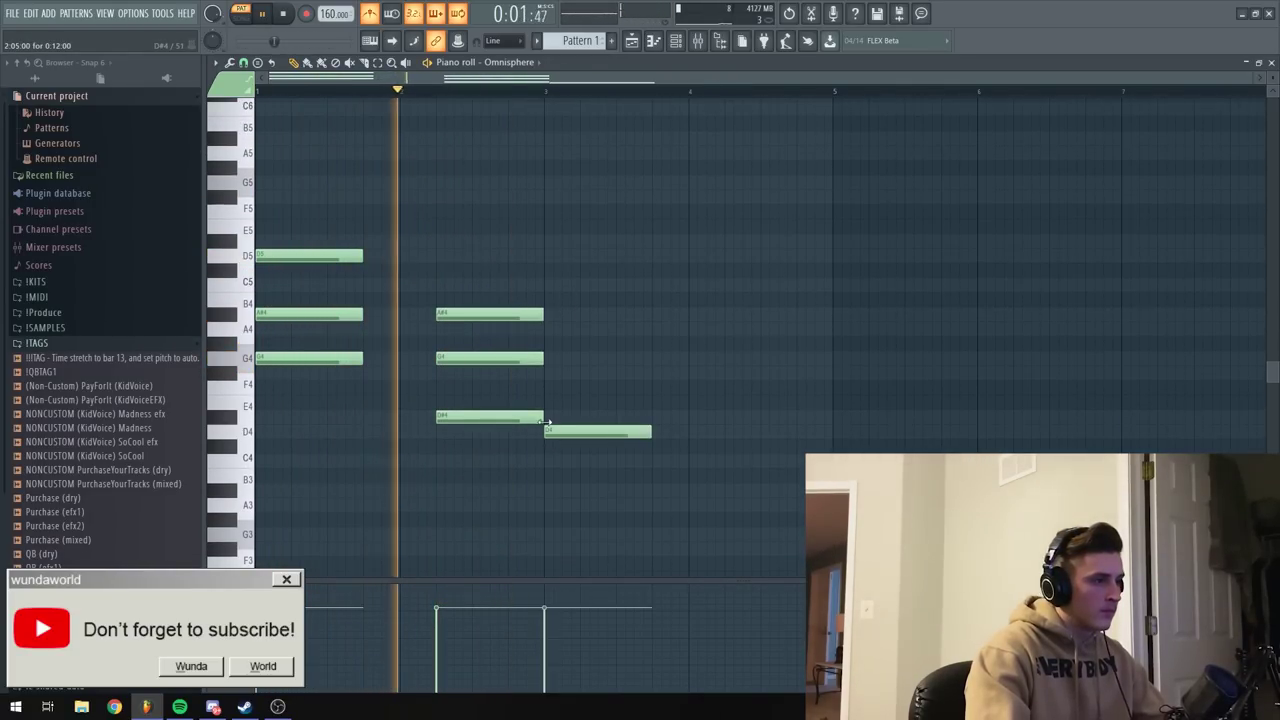
pyautogui.click(550, 373)
pyautogui.press('space')
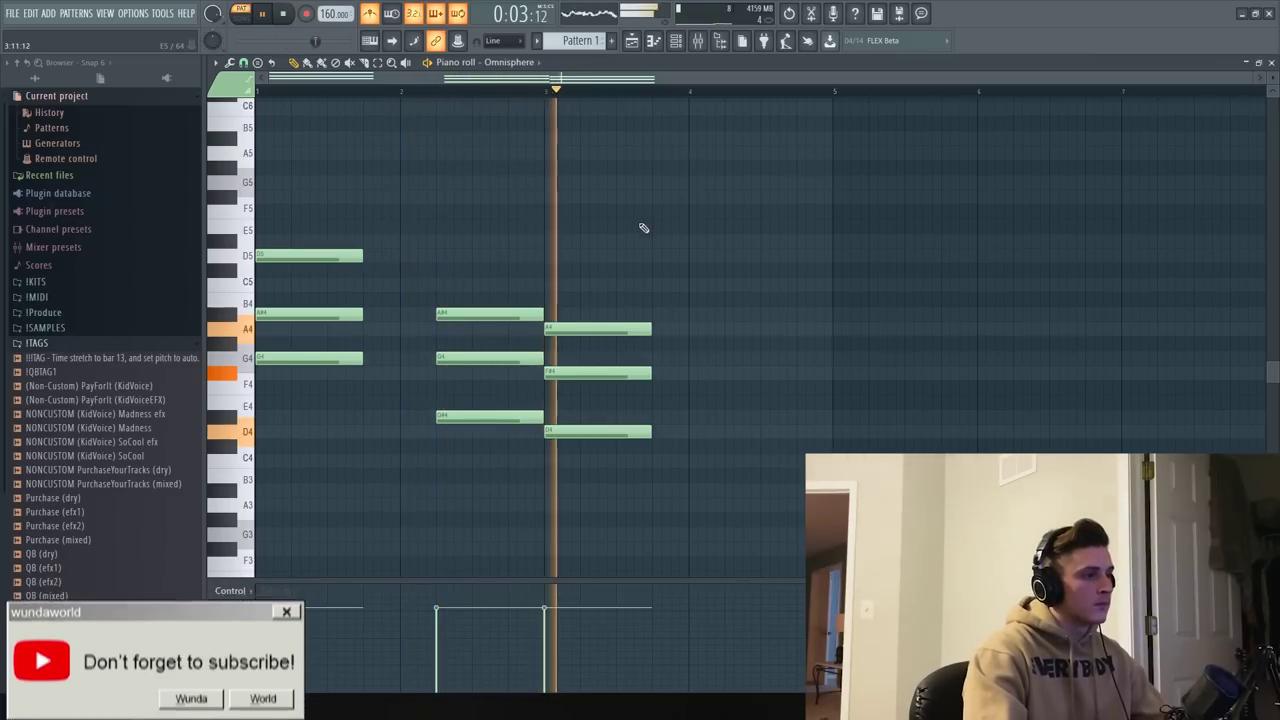
pyautogui.press('space')
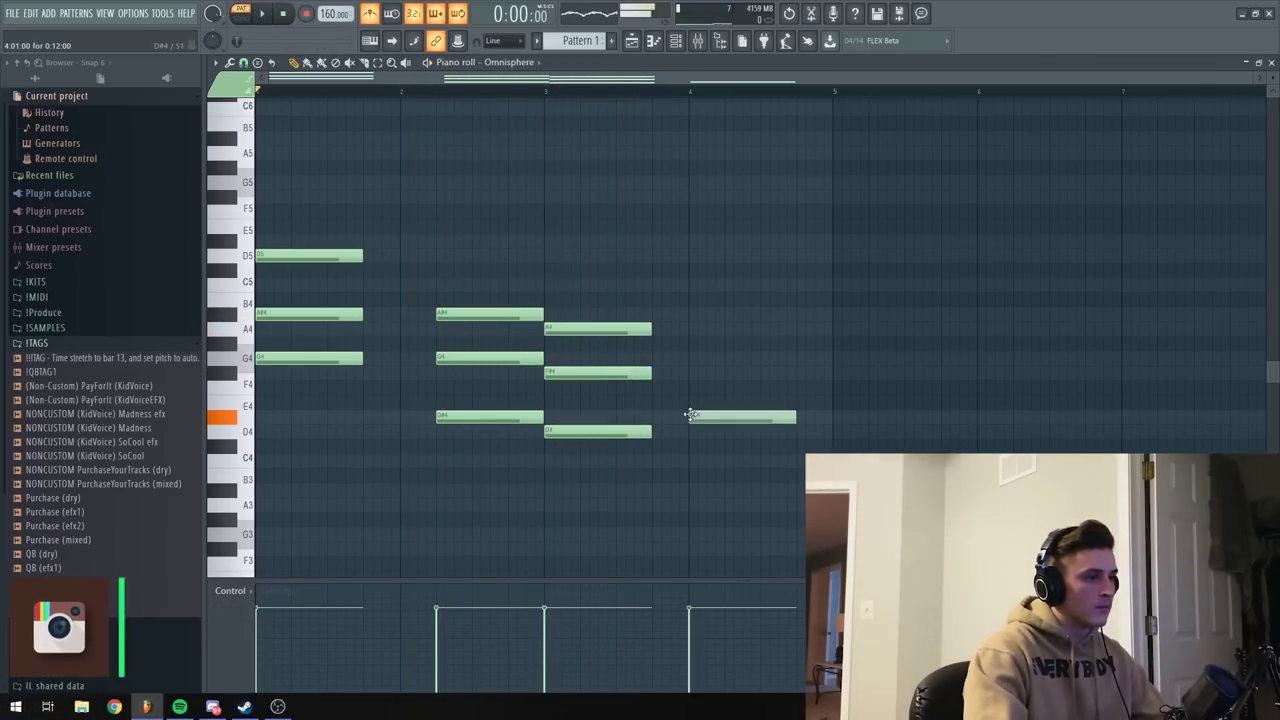
# Replace the D#4 in bar 4 with a chord of F#4, A4 and C5, and shift the chord one beat later.
pyautogui.rightClick(692, 419)
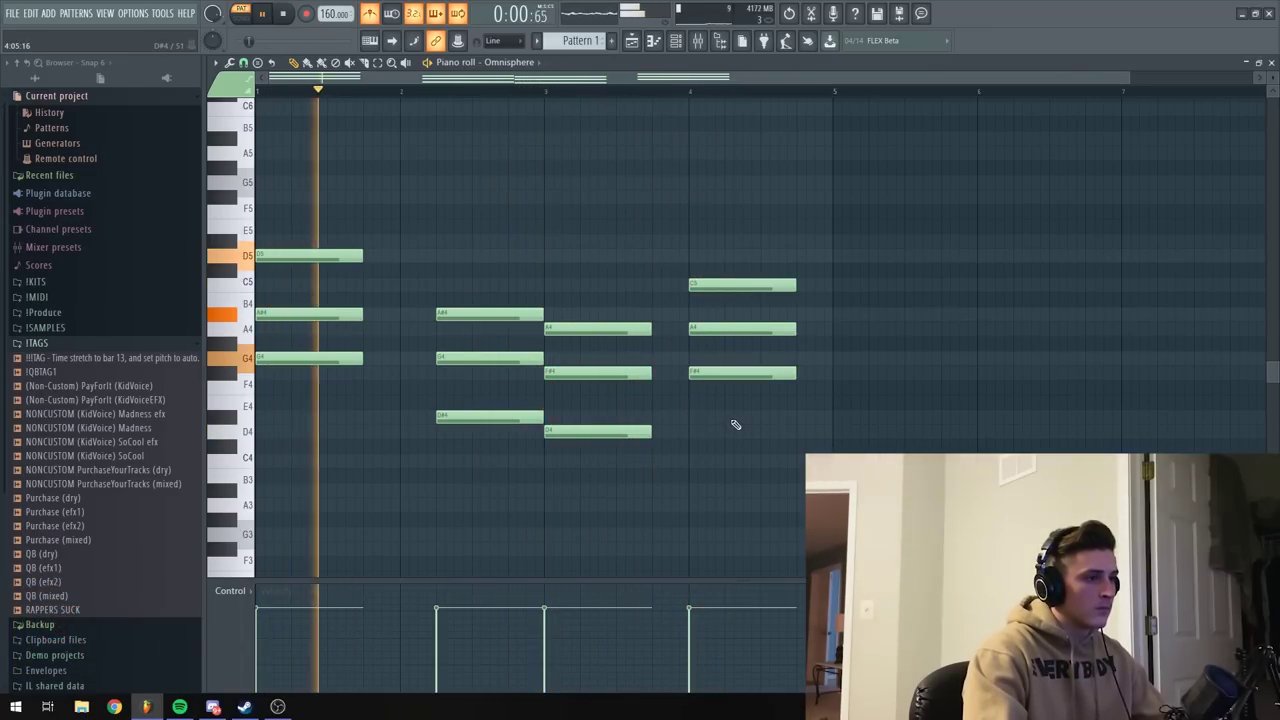
pyautogui.moveTo(729, 378); pyautogui.dragTo(711, 222)
pyautogui.moveTo(715, 284); pyautogui.dragTo(751, 285)
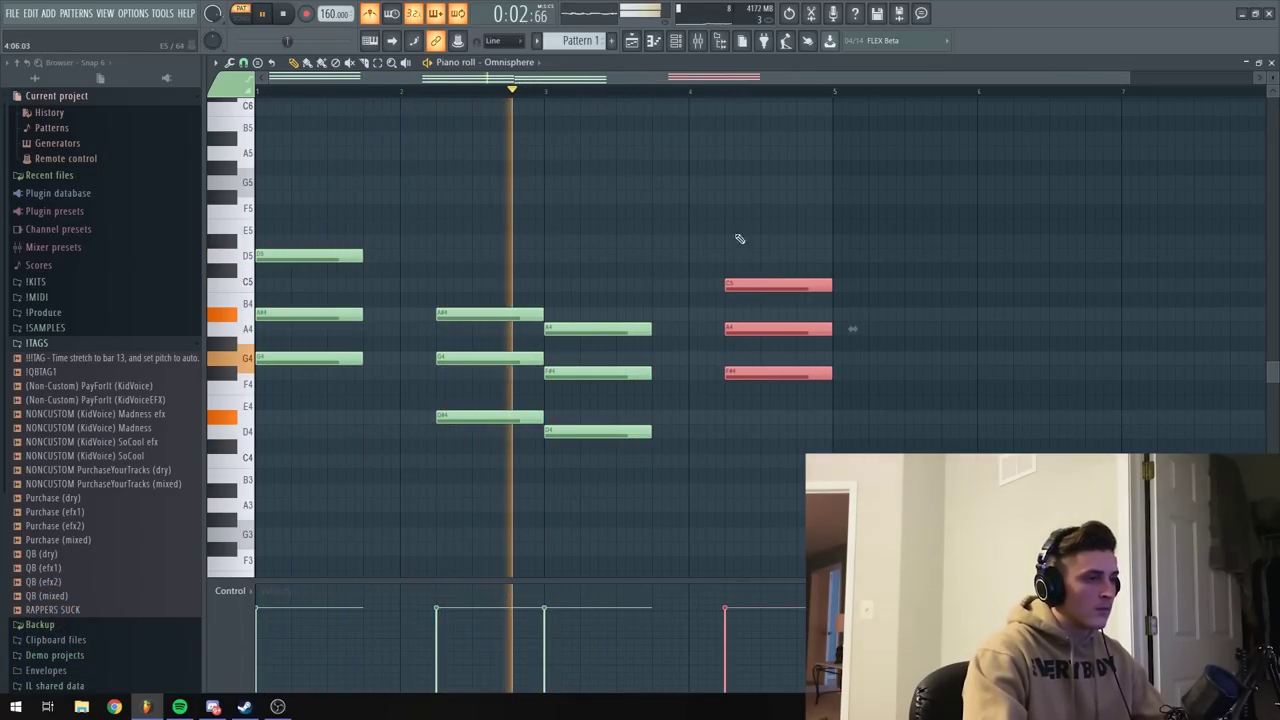
pyautogui.click(715, 209)
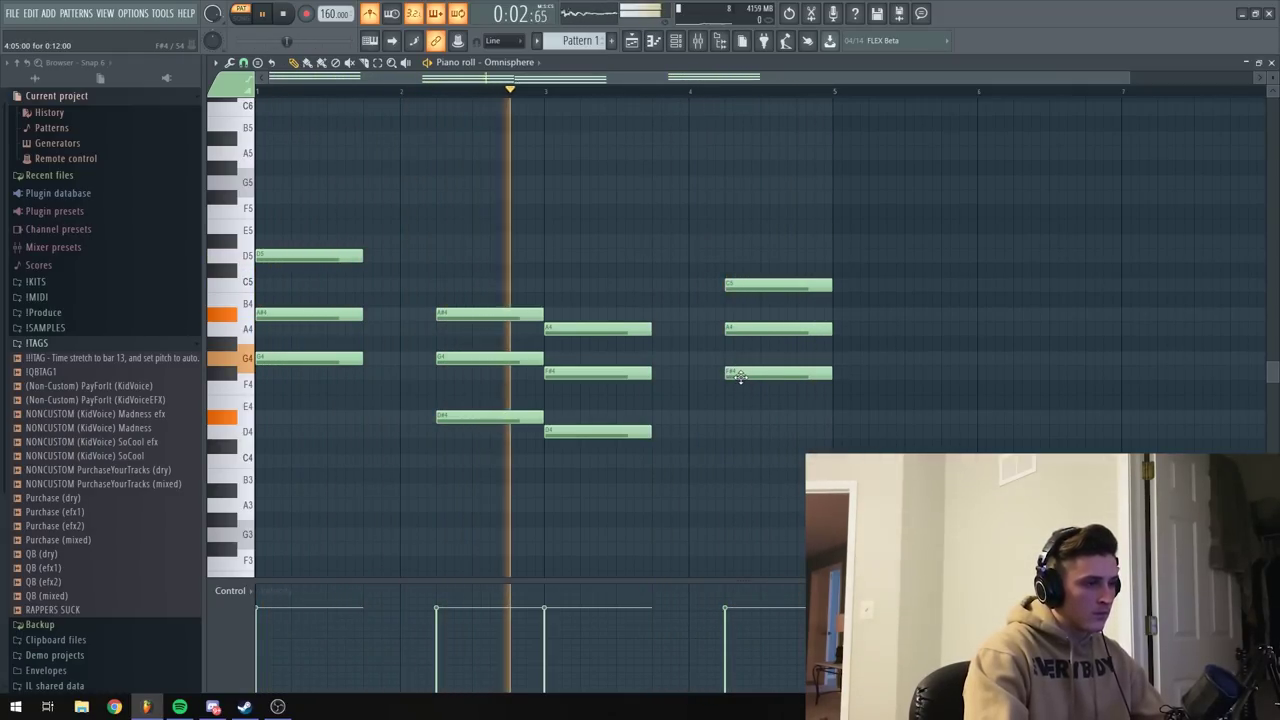
pyautogui.press('space')
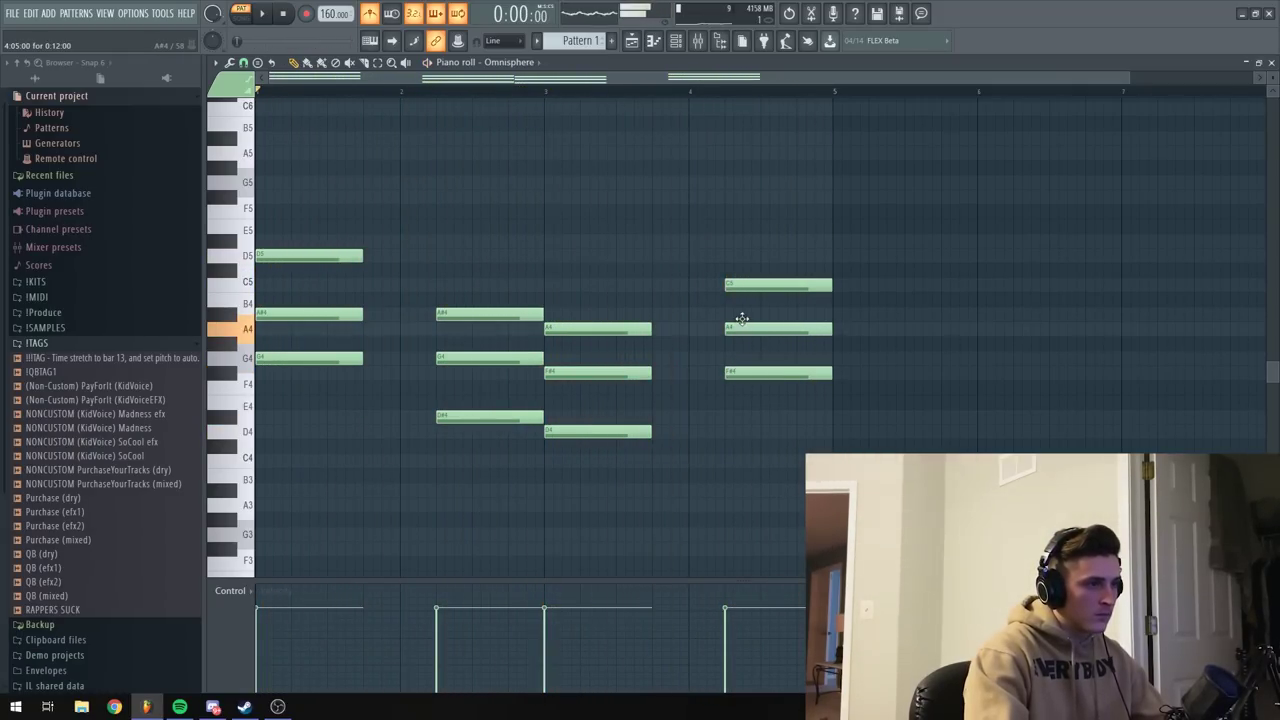
# Rework the last chord in bar 4 into F#4, A4 and D5, and play back the whole progression.
pyautogui.moveTo(733, 283); pyautogui.dragTo(730, 252)
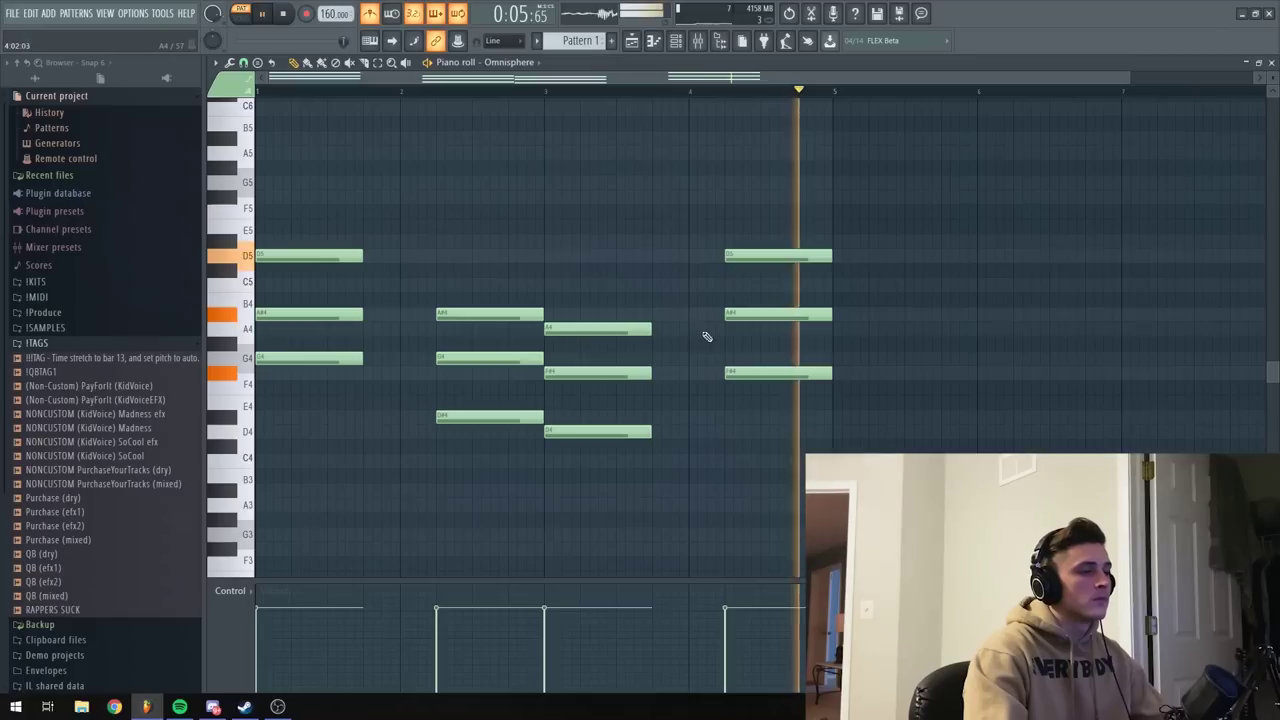
pyautogui.moveTo(757, 379); pyautogui.dragTo(754, 417)
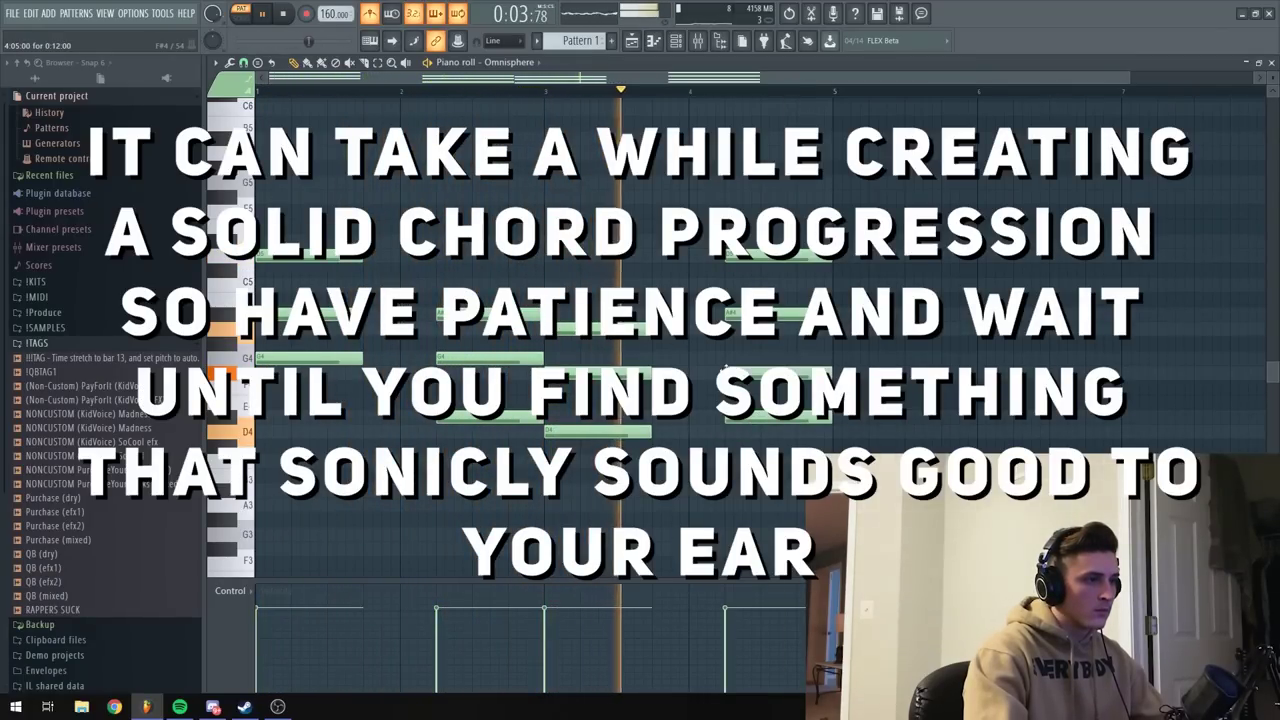
pyautogui.rightClick(738, 257)
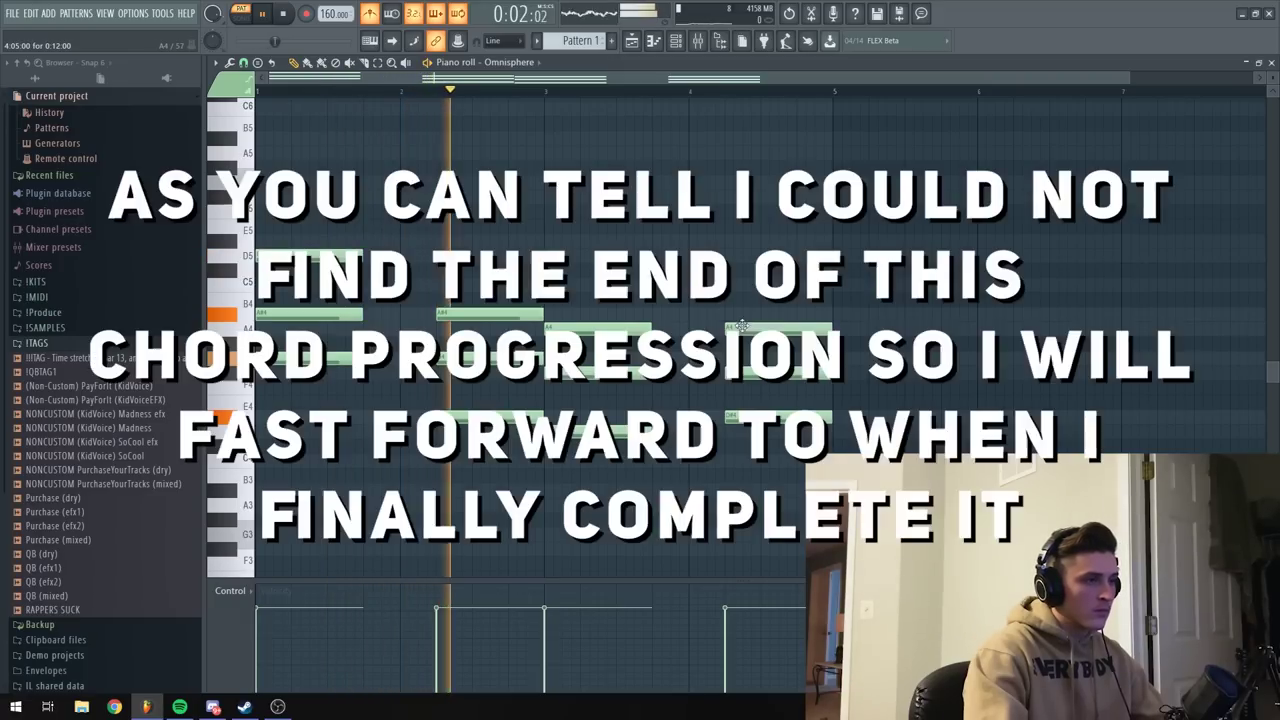
pyautogui.rightClick(740, 325)
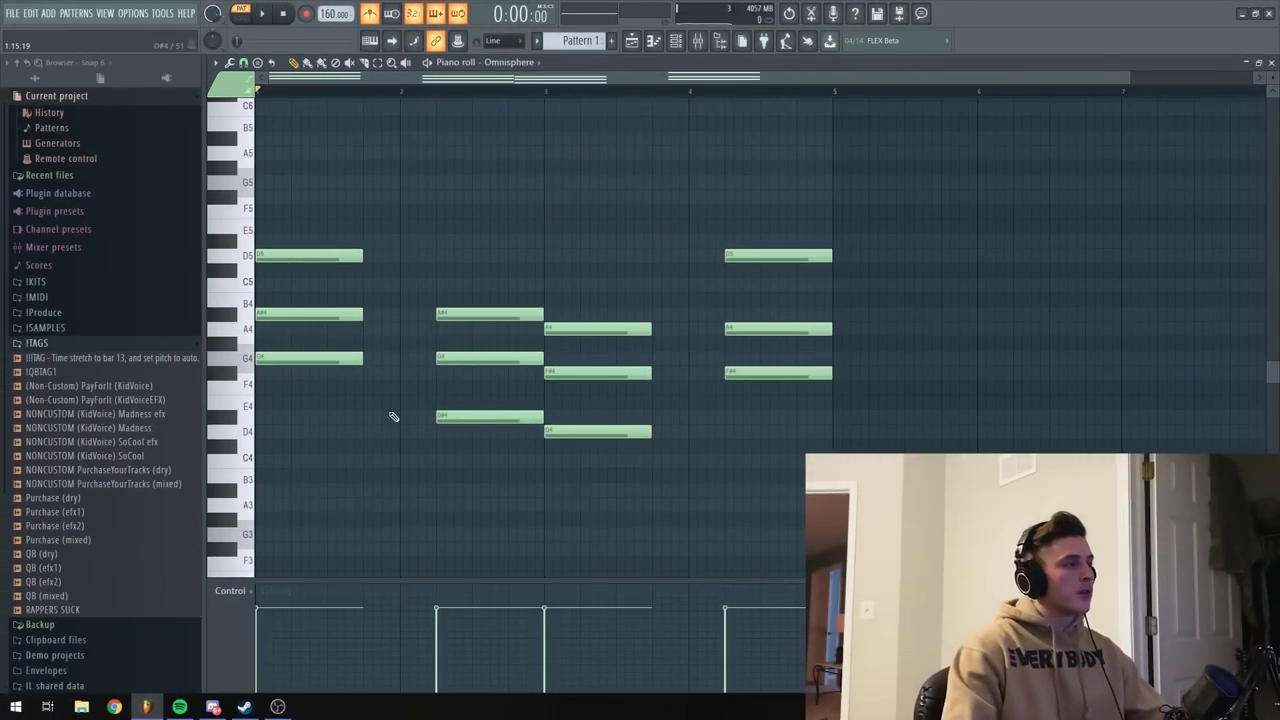
pyautogui.press('space')
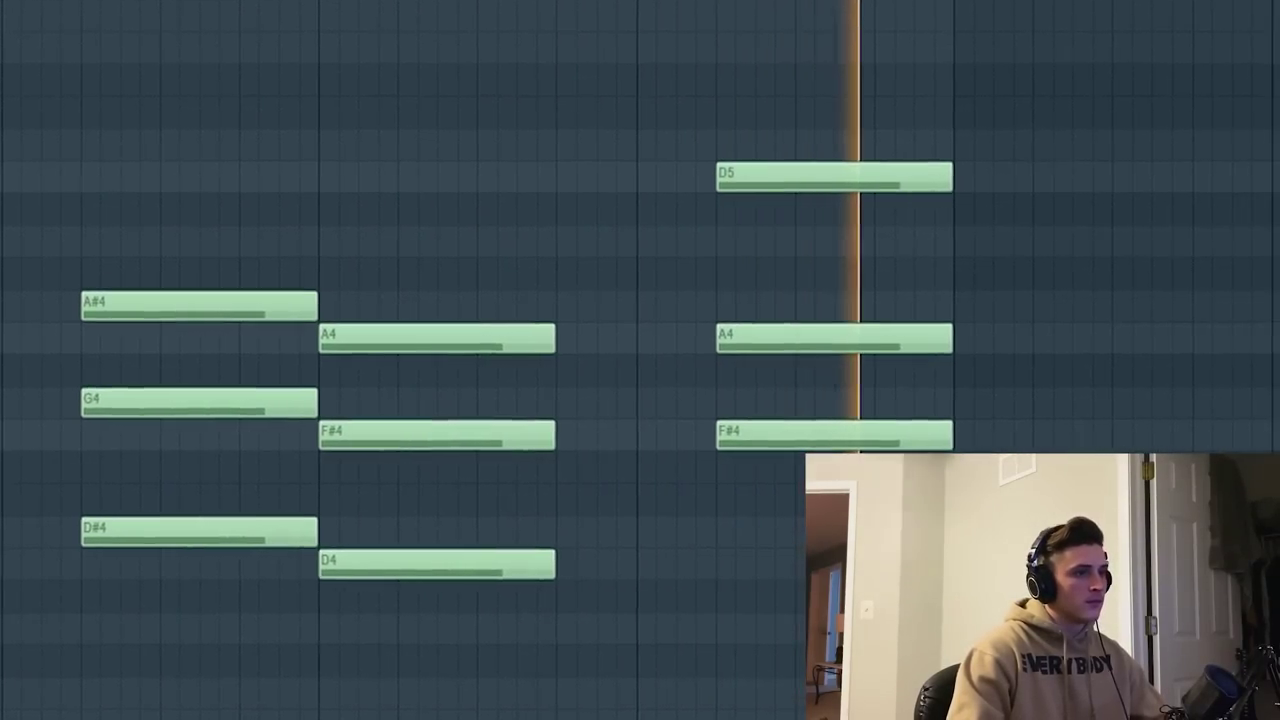
pyautogui.press('space')
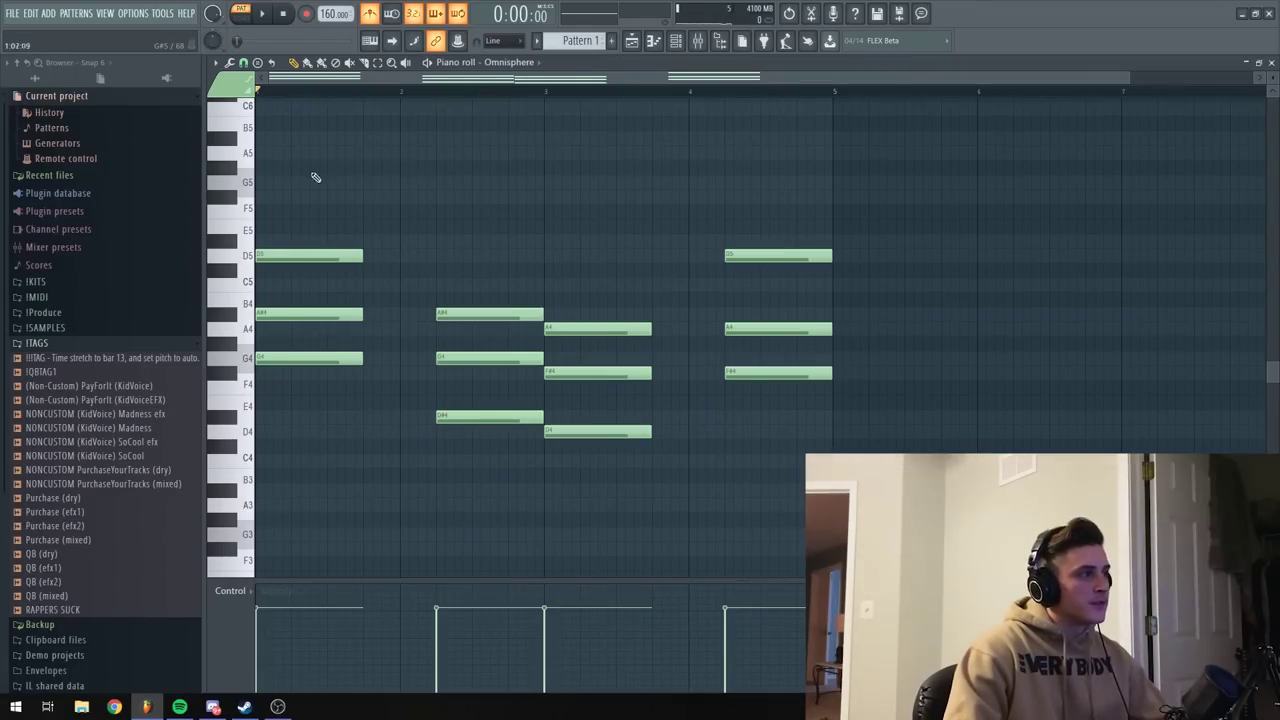
# Add a G5 note on top of the bar 1 chord and play it back.
pyautogui.click(262, 183)
pyautogui.press('space')
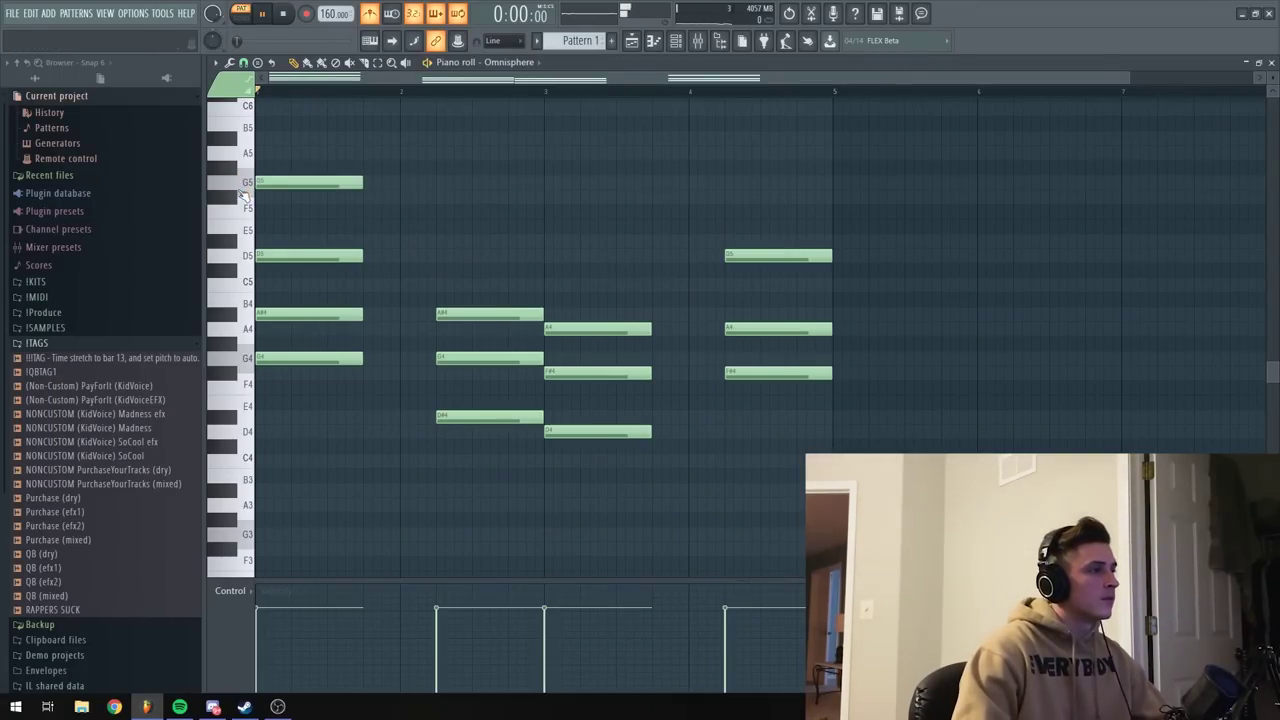
pyautogui.click(380, 201)
pyautogui.press('space')
pyautogui.rightClick(374, 198)
pyautogui.press('space')
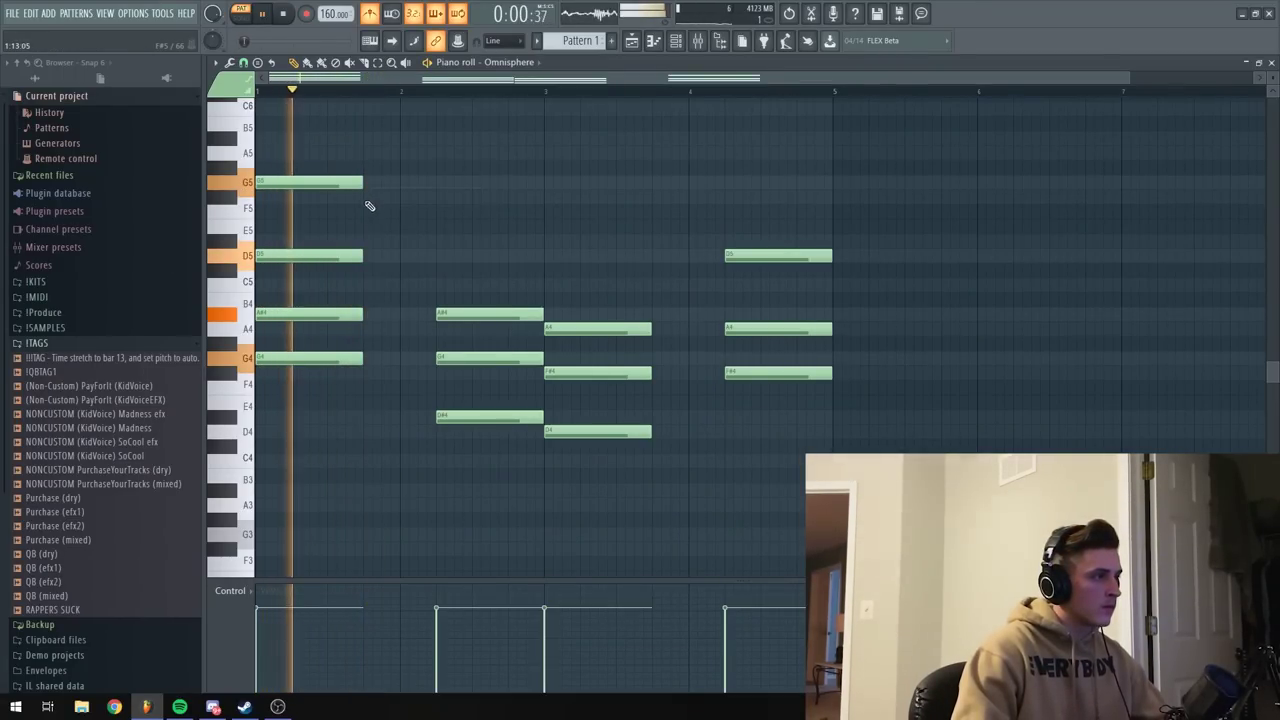
# Try D#5 and C5 as passing notes between the first two chords, and delete both.
pyautogui.click(368, 241)
pyautogui.moveTo(470, 240); pyautogui.dragTo(435, 240)
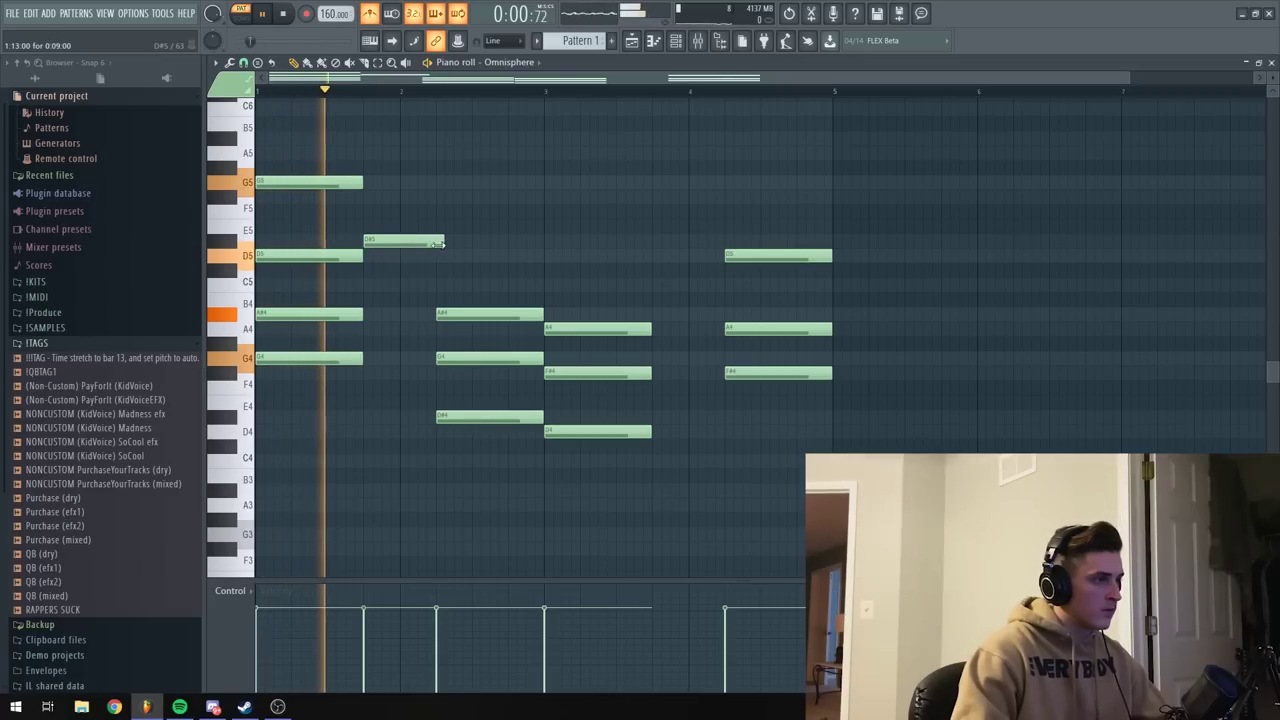
pyautogui.press('space')
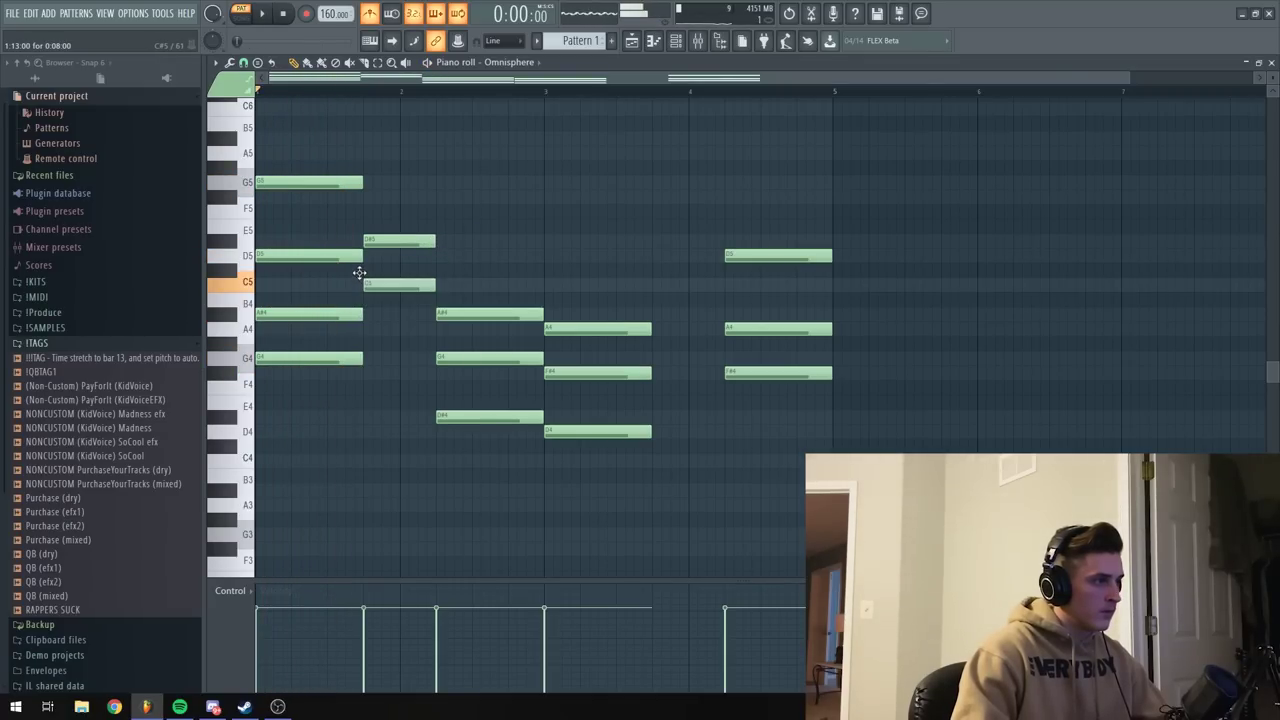
pyautogui.press('space')
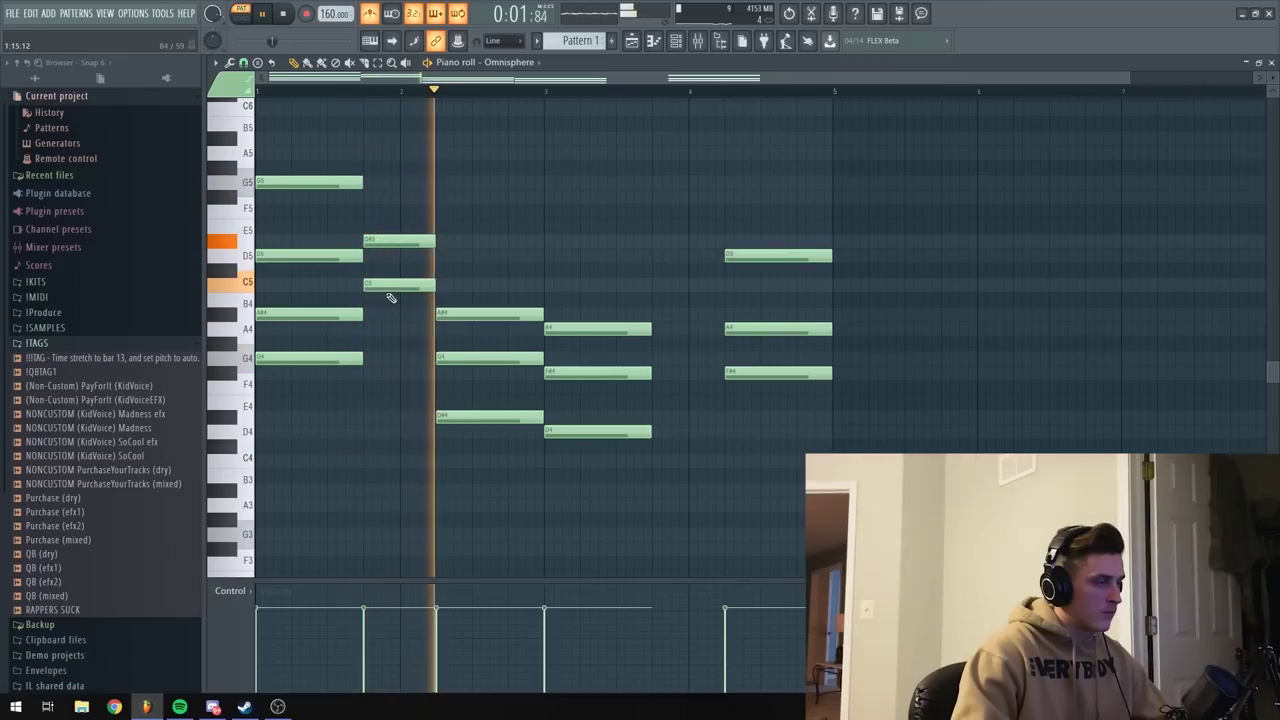
pyautogui.rightClick(393, 286)
pyautogui.rightClick(395, 241)
pyautogui.press('space')
# Add D#5 on top of the second chord and D5 on top of the third, matching each chord's length.
pyautogui.press('space')
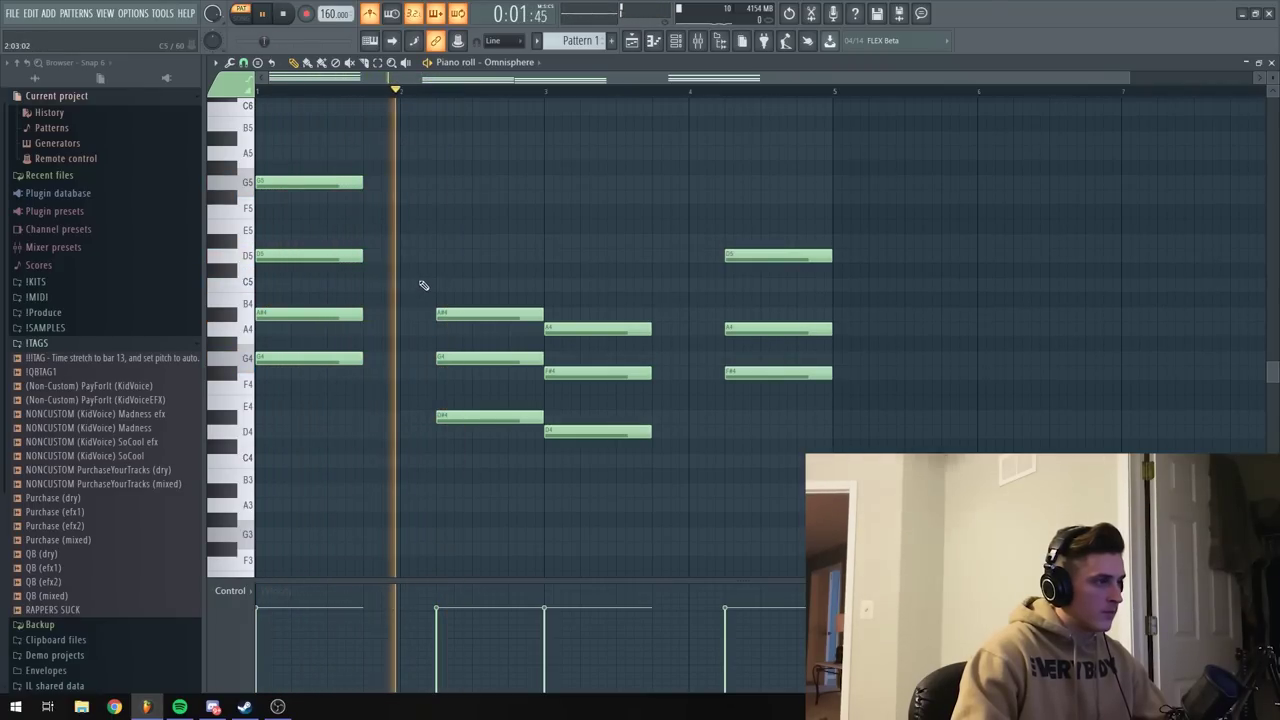
pyautogui.press('space')
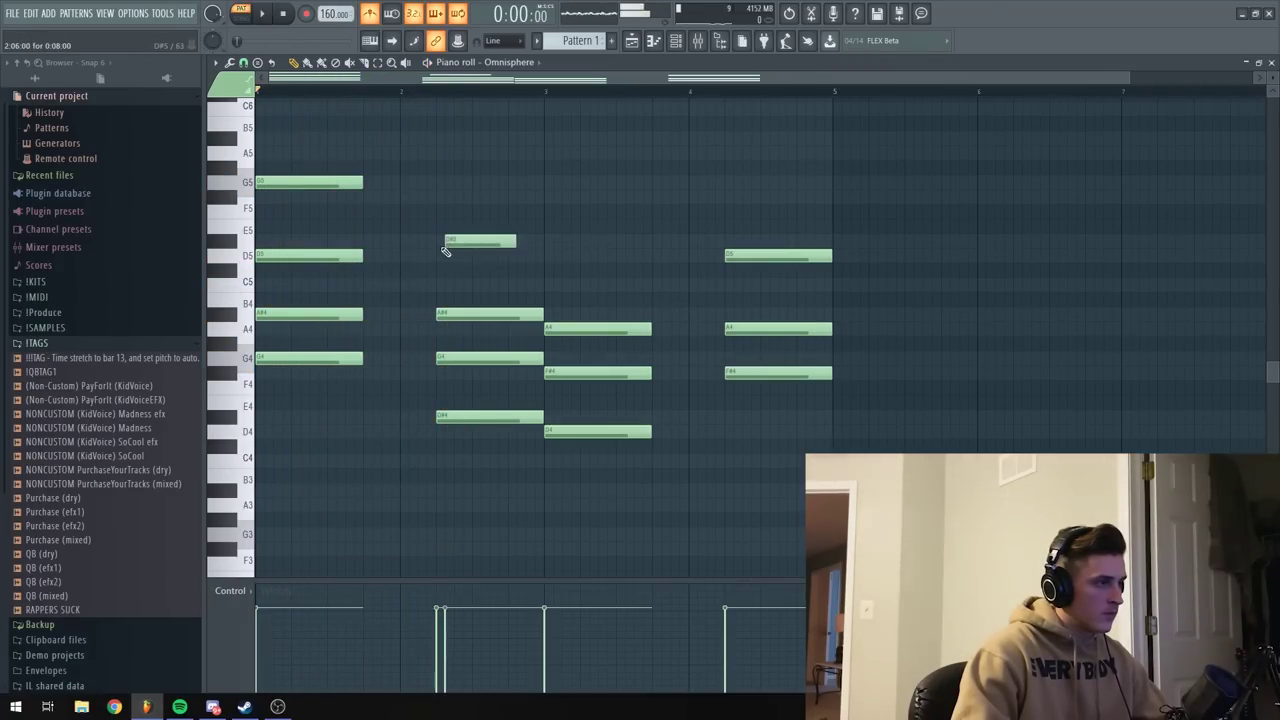
pyautogui.press('space')
pyautogui.moveTo(446, 243); pyautogui.dragTo(544, 242)
pyautogui.press('space')
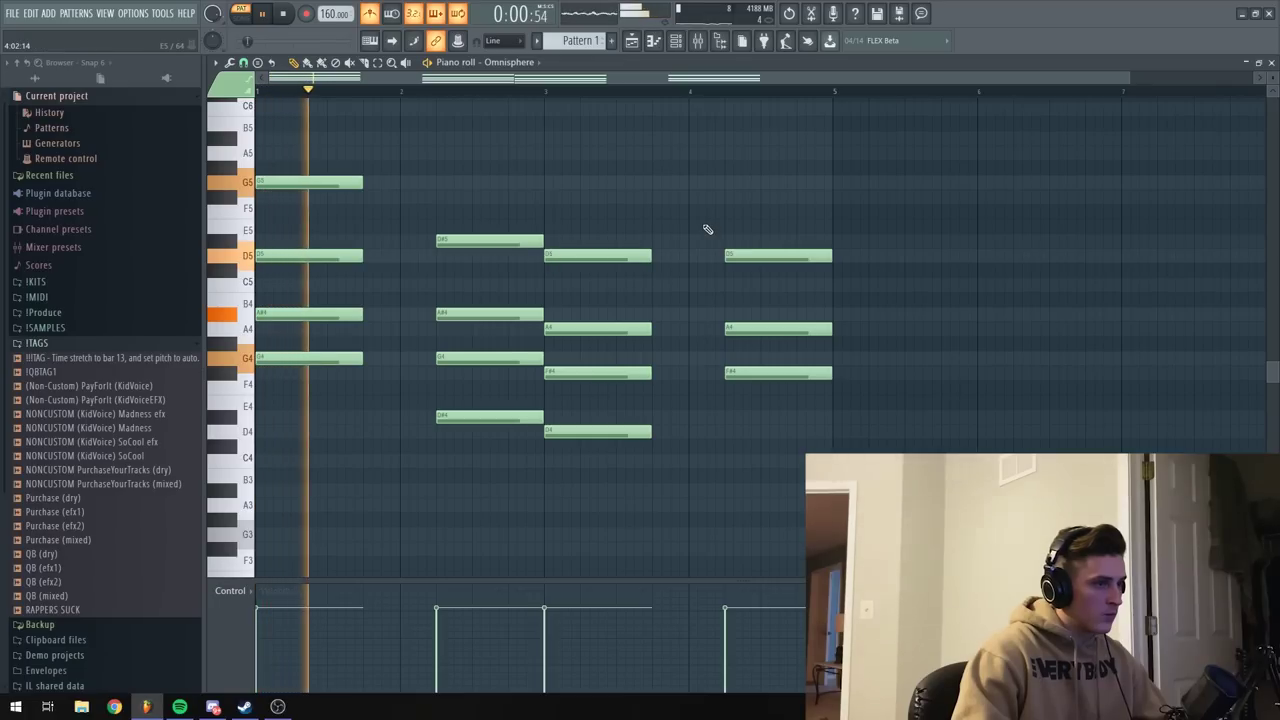
# Add an F#5 note on top of the last chord in bar 4 and play back the progression.
pyautogui.moveTo(726, 210); pyautogui.dragTo(723, 196)
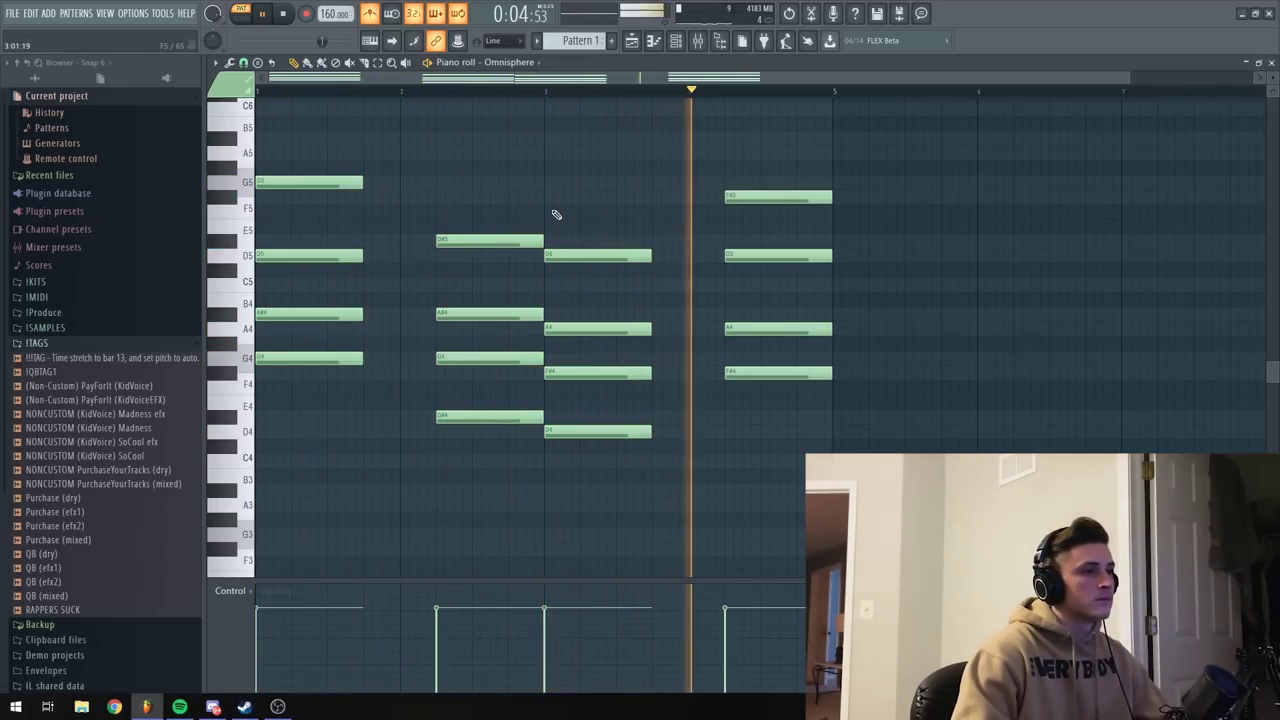
pyautogui.scroll(1, 244, 250)
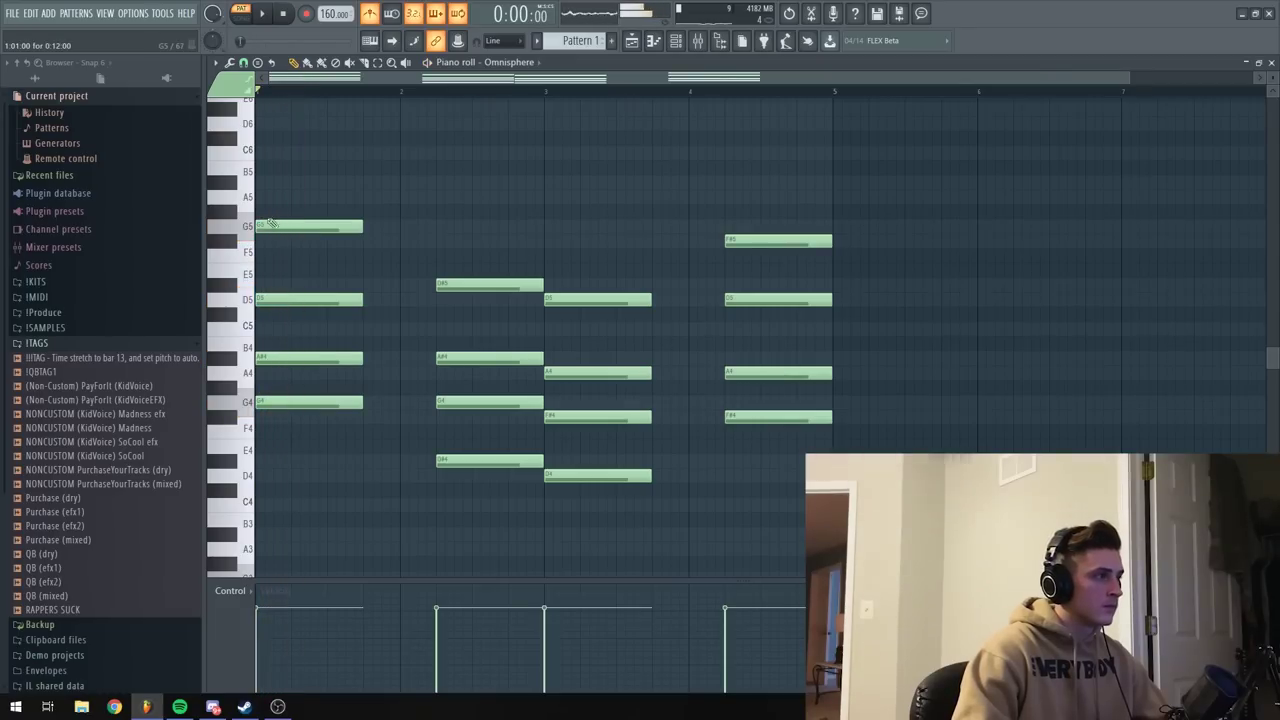
pyautogui.press('space')
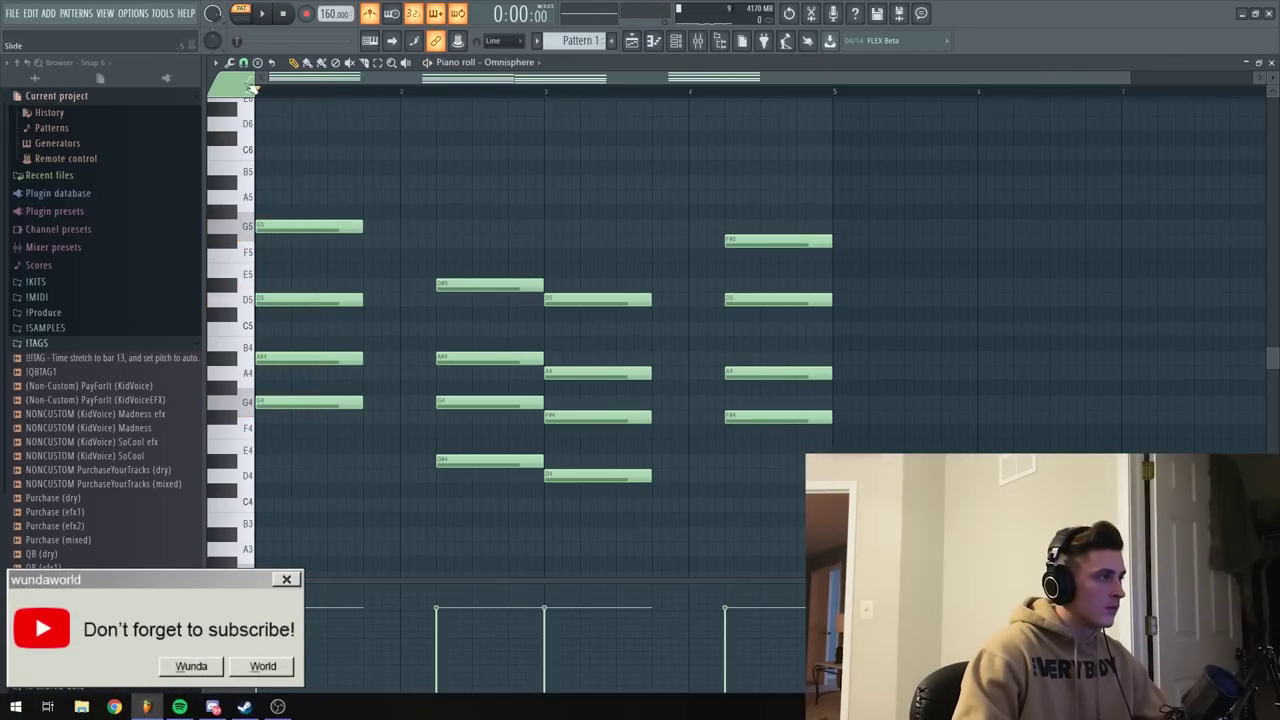
# Set the piano roll snap to 1/2 step and add A#5, with a tiny A5 grace note before it, then A5 after the first chord's melody.
pyautogui.click(242, 63)
pyautogui.click(270, 179)
pyautogui.scroll(2, 326, 80)
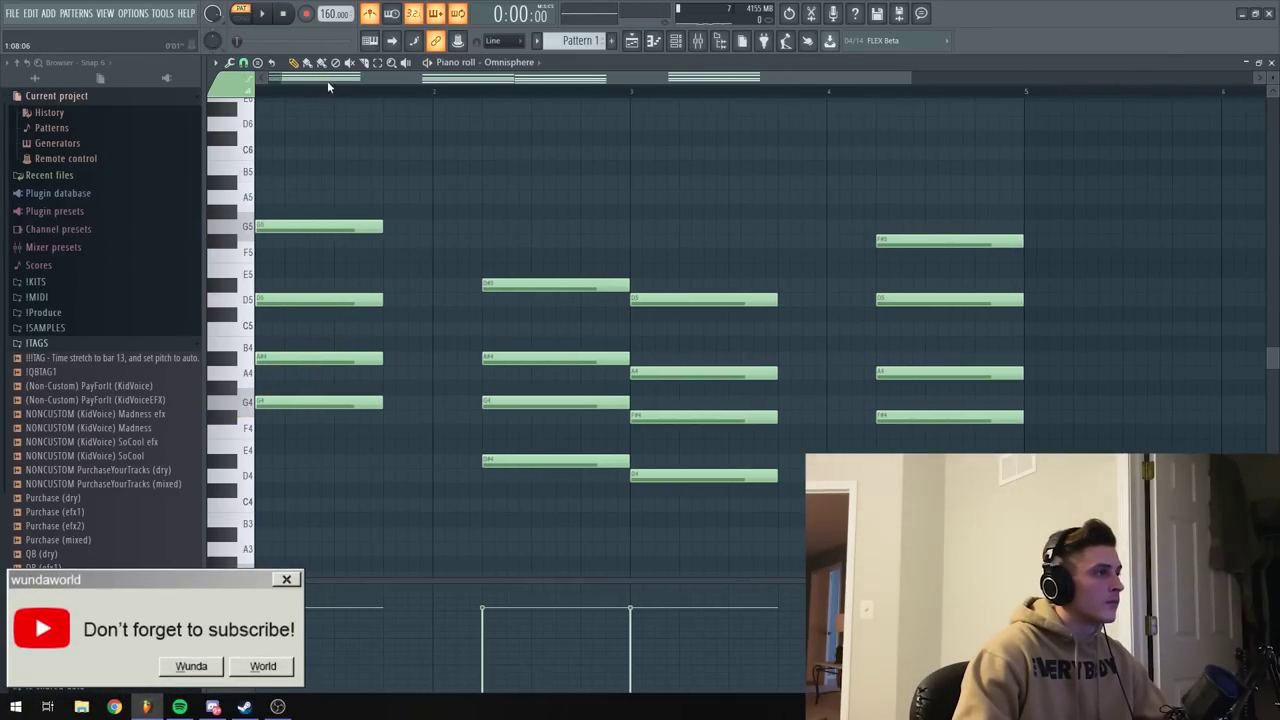
pyautogui.press('space')
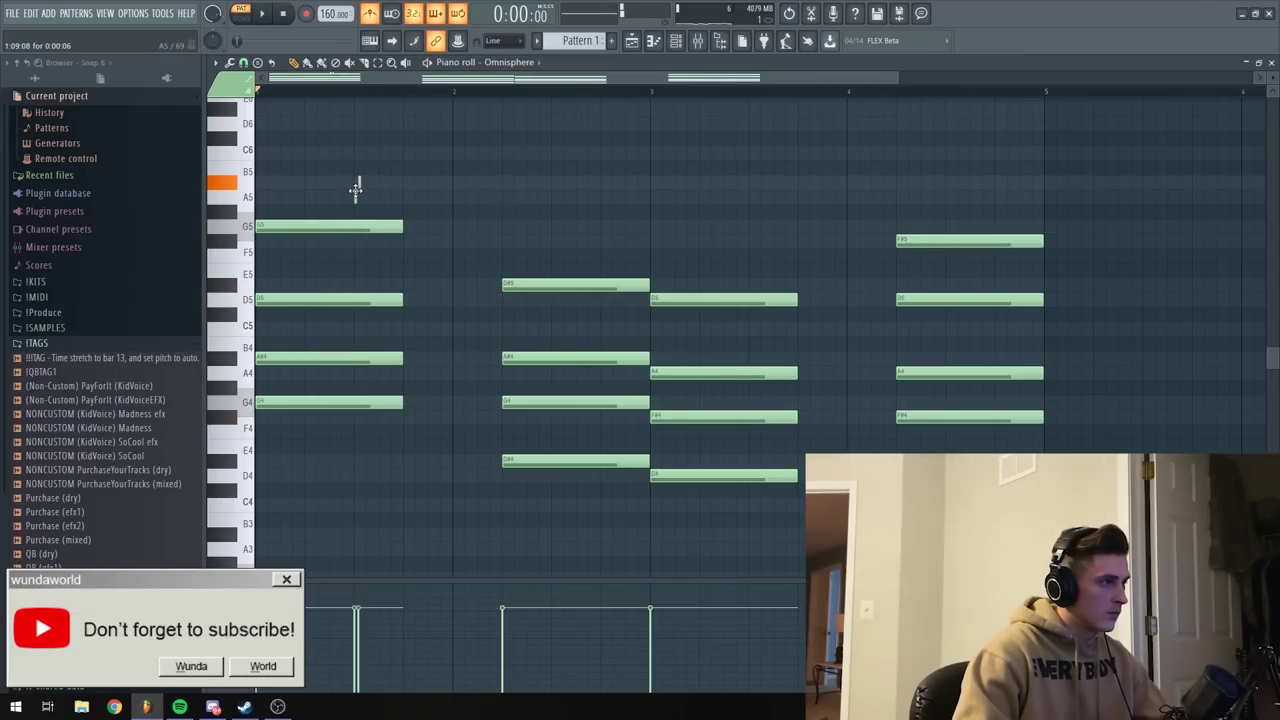
pyautogui.click(408, 198)
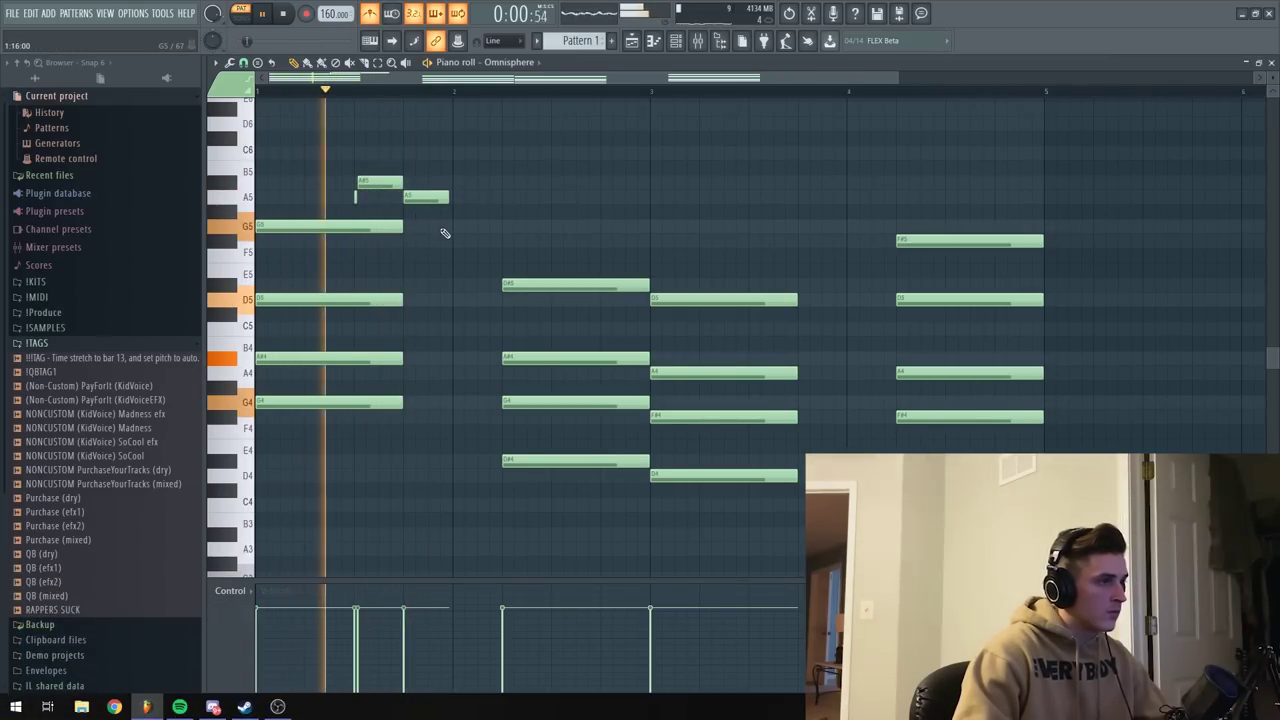
pyautogui.press('space')
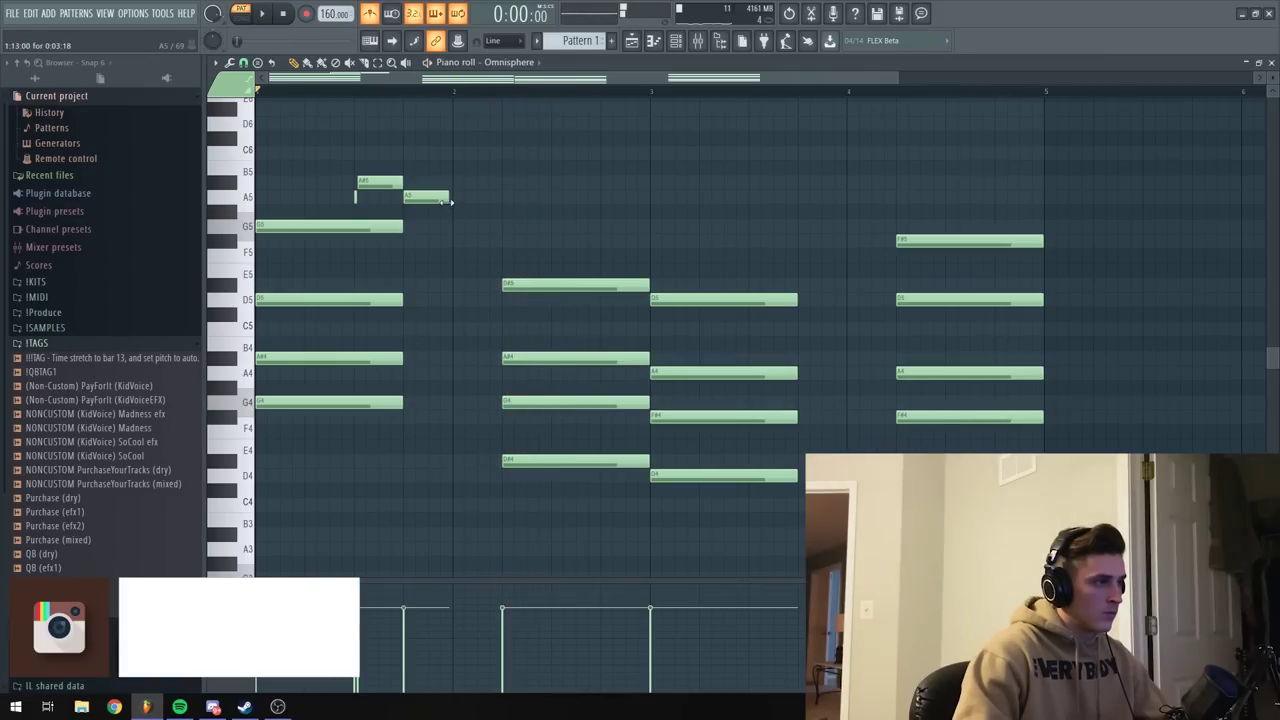
# Lengthen the A5 melody note past the start of bar 2, checking the timing with playback.
pyautogui.press('space')
pyautogui.moveTo(447, 202)
pyautogui.mouseDown()
pyautogui.moveTo(500, 202)
pyautogui.moveTo(451, 214)
pyautogui.mouseUp()
pyautogui.press('space')
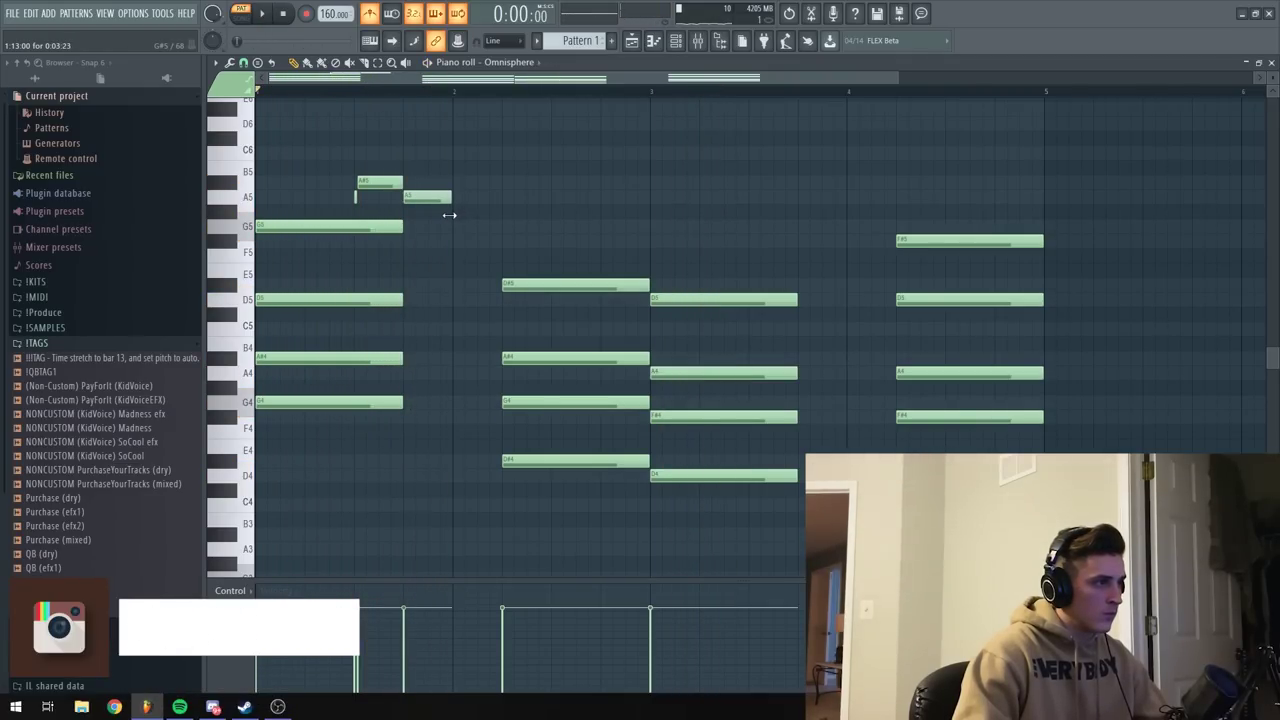
pyautogui.press('space')
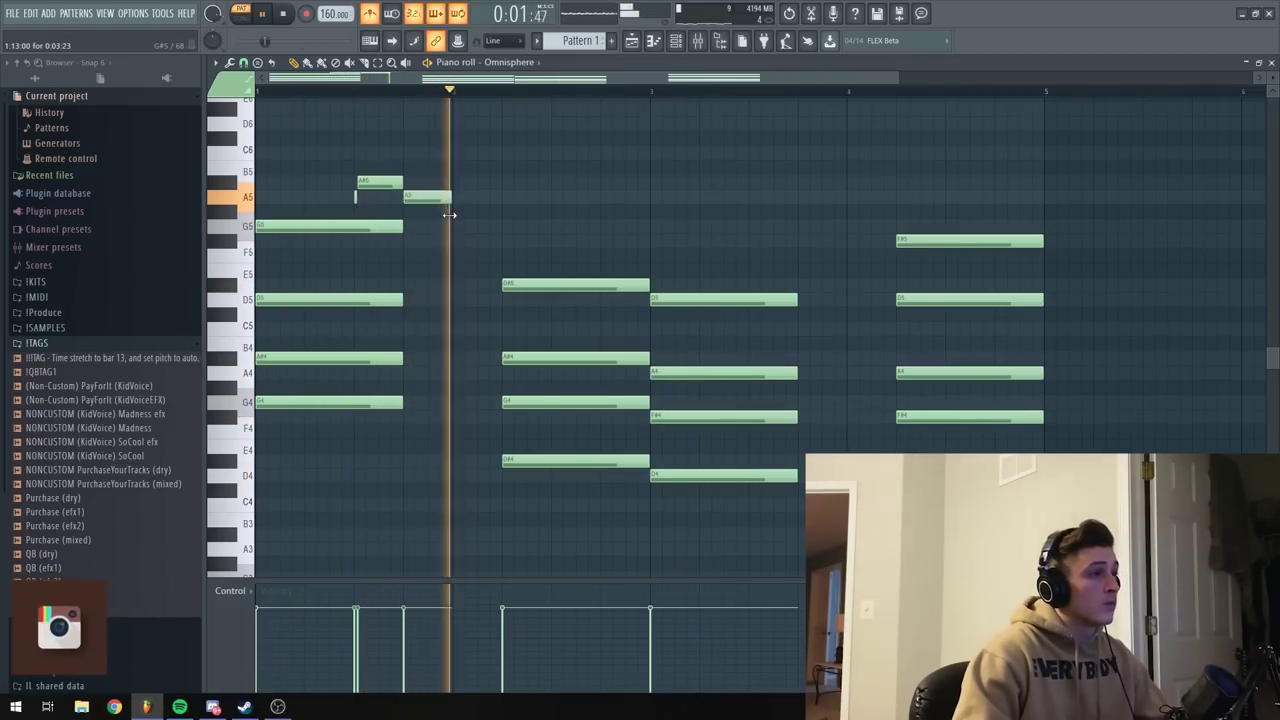
pyautogui.moveTo(449, 214); pyautogui.dragTo(477, 208)
pyautogui.press('space')
pyautogui.press('space')
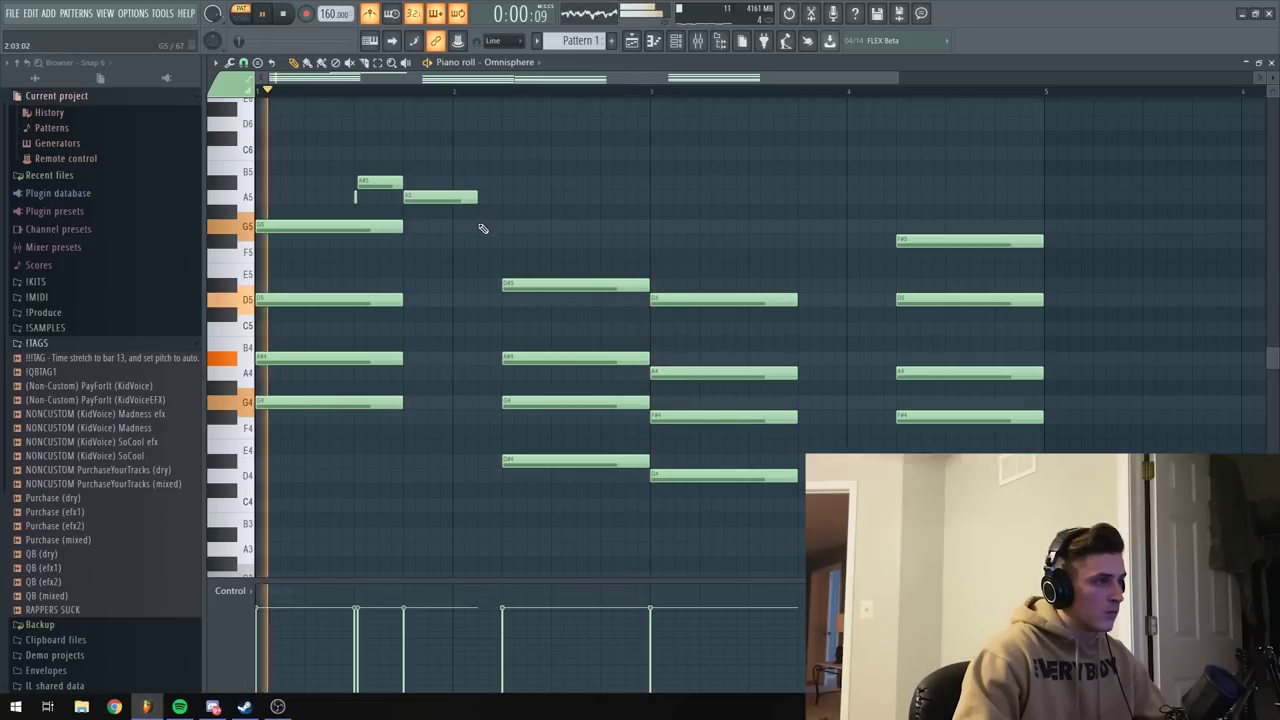
pyautogui.press('space')
# Add short G5 and F#5 notes between the long A5 and the second chord, and play them back.
pyautogui.click(480, 227)
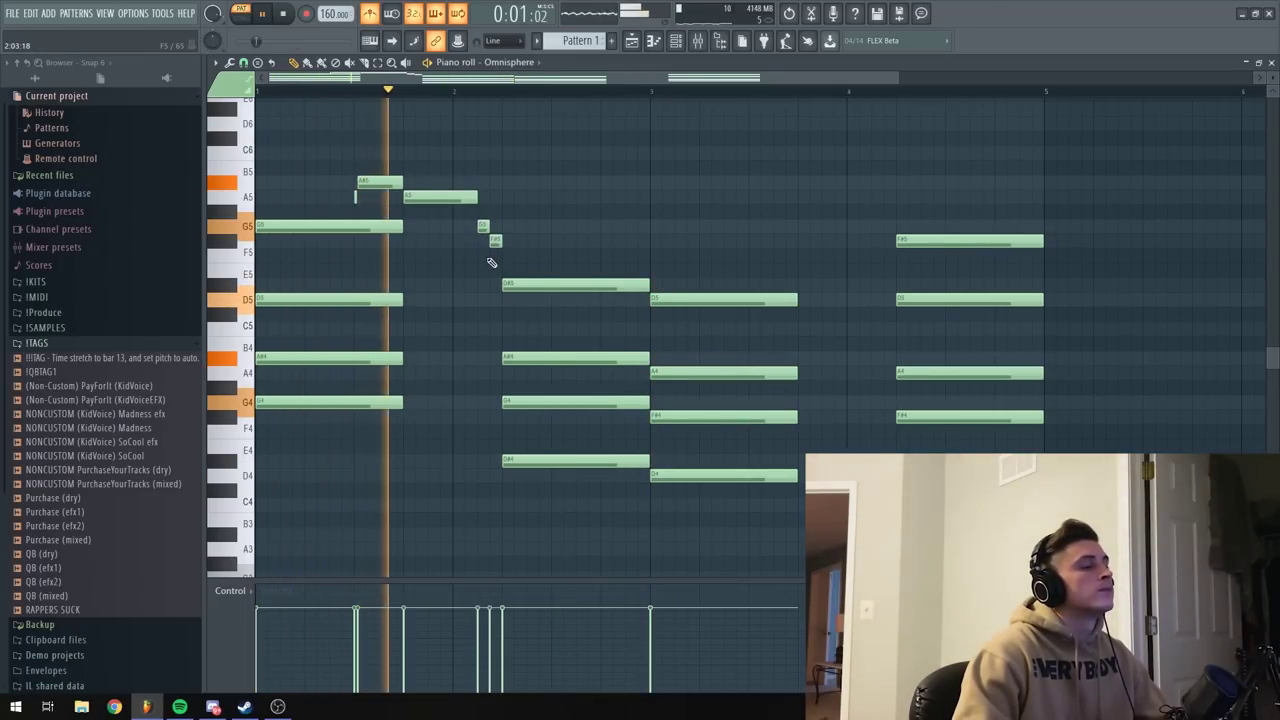
pyautogui.press('space')
pyautogui.press('space')
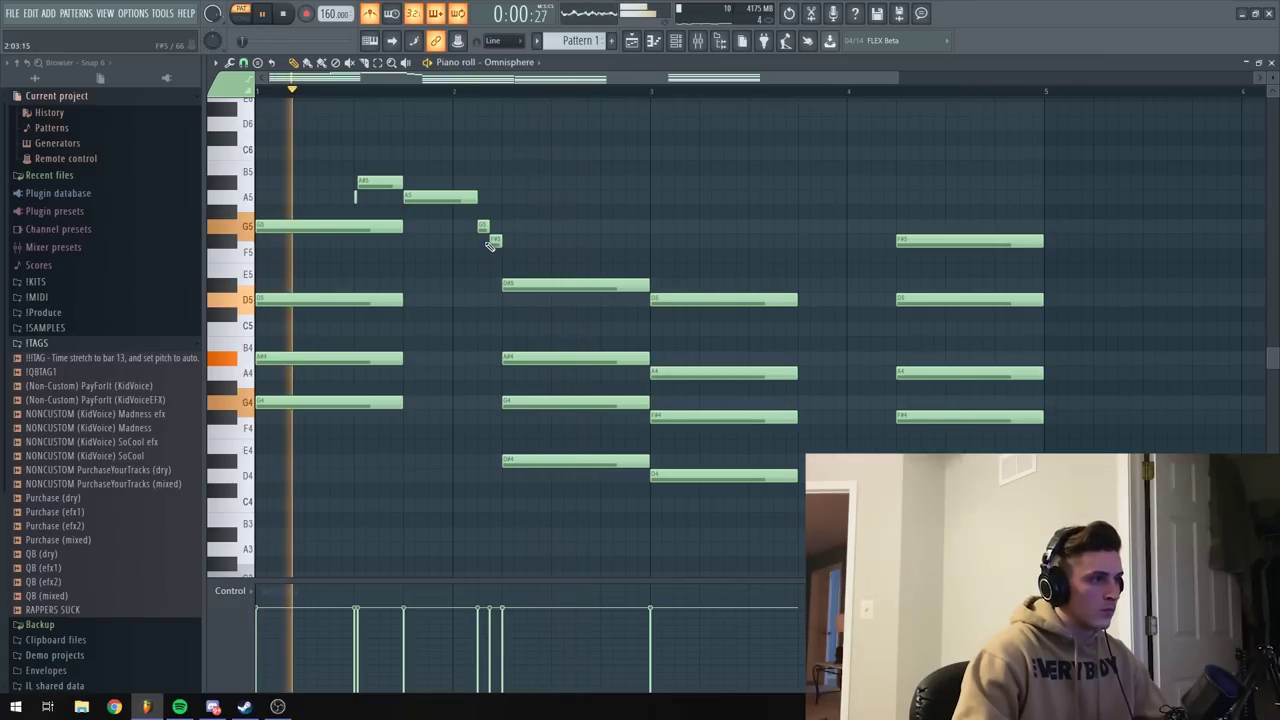
# Set the snap to Step and replace the short G5 and F#5 pair with one longer F#5 leading into the second chord.
pyautogui.click(243, 62)
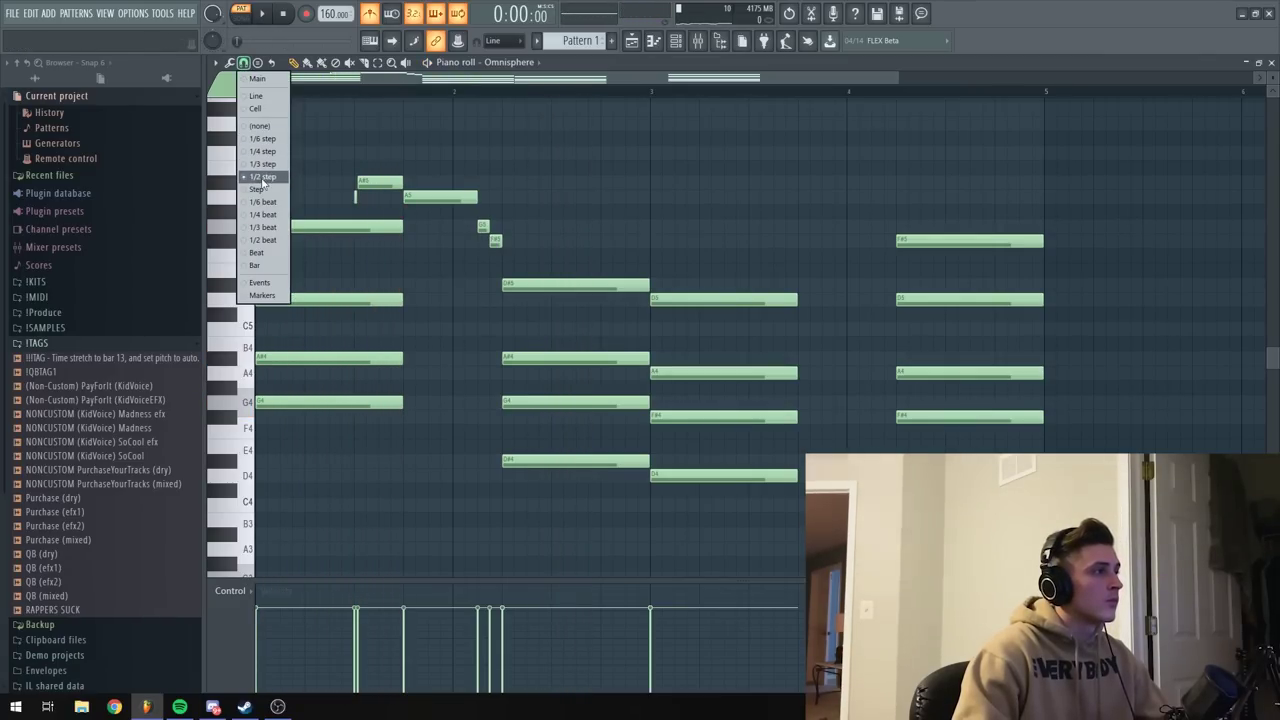
pyautogui.click(259, 189)
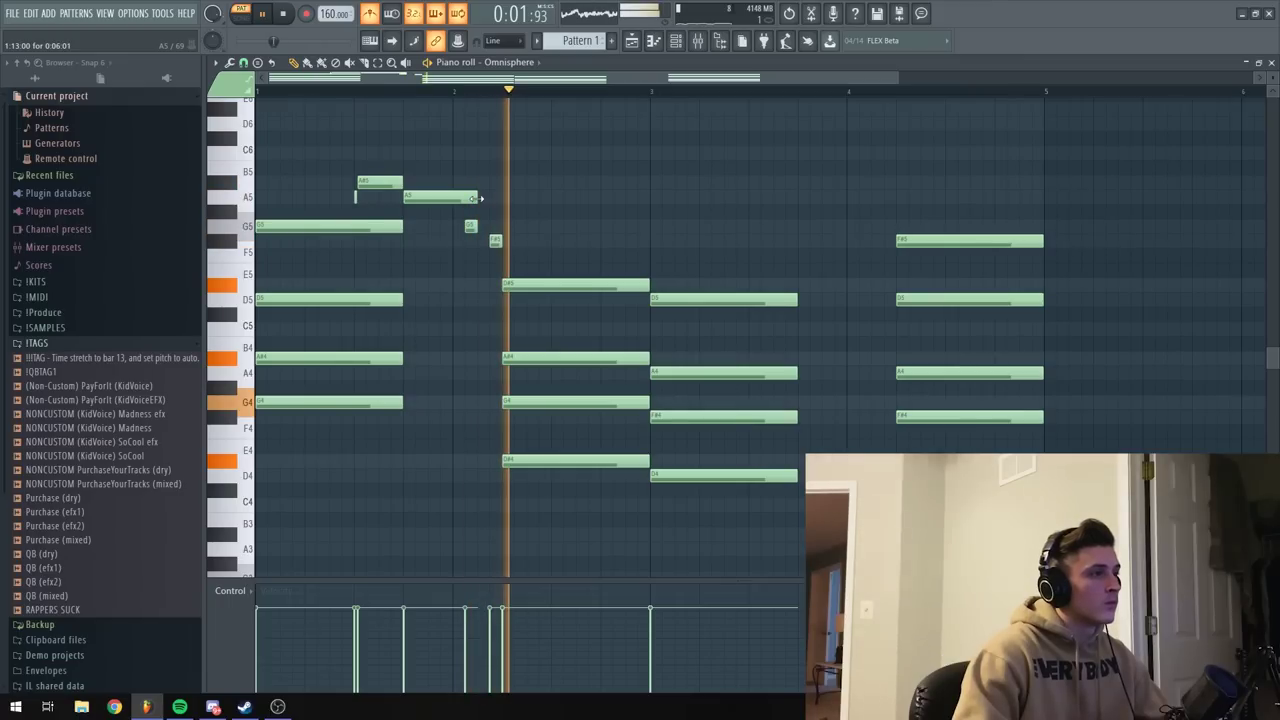
pyautogui.moveTo(473, 224)
pyautogui.mouseDown()
pyautogui.moveTo(498, 243)
pyautogui.moveTo(459, 228)
pyautogui.moveTo(474, 227)
pyautogui.mouseUp()
pyautogui.press('space')
pyautogui.press('space')
pyautogui.press('space')
pyautogui.press('space')
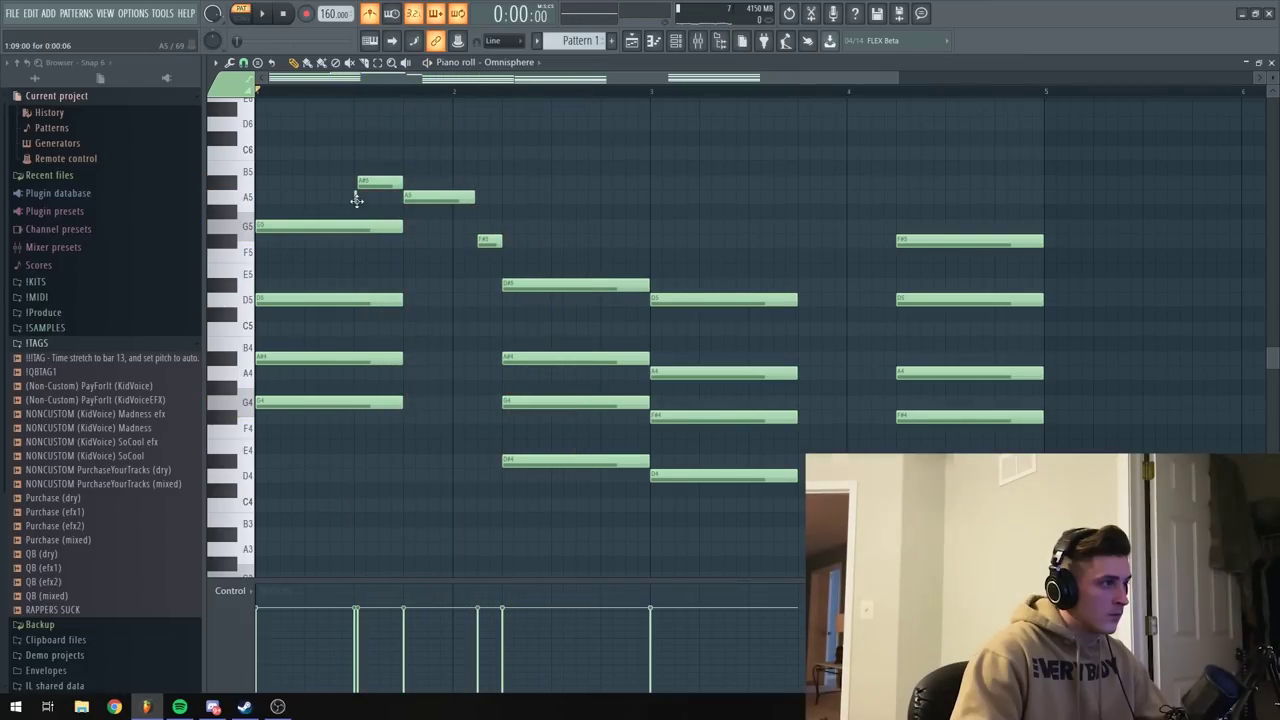
# Delete the tiny A5 grace note in bar 1 and extend the long A5 to meet the F#5, listening to the result.
pyautogui.press('space')
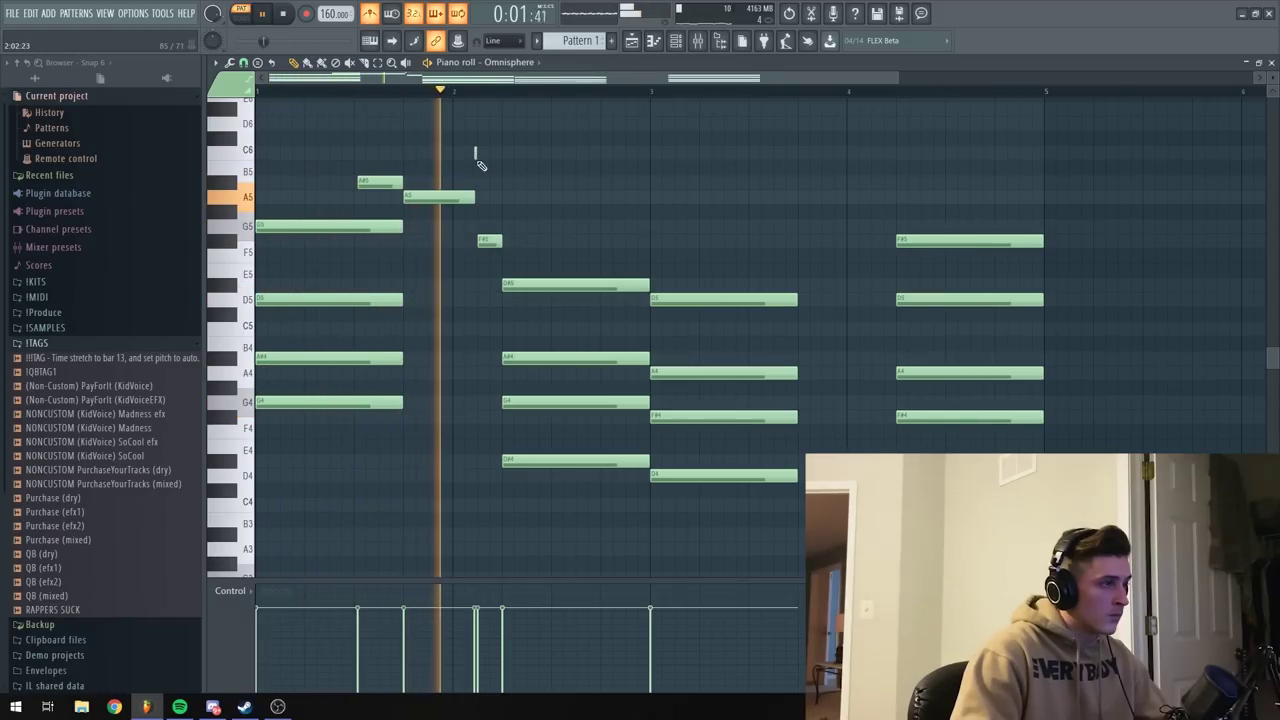
pyautogui.press('space')
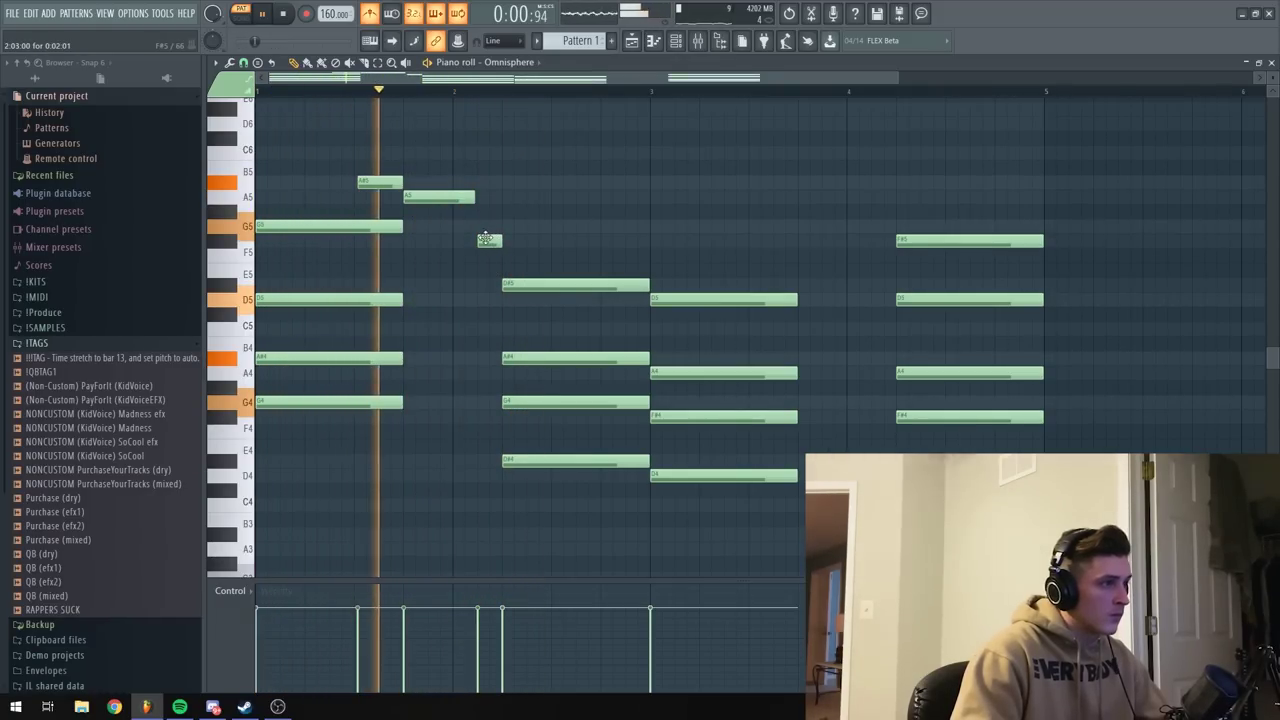
pyautogui.press('space')
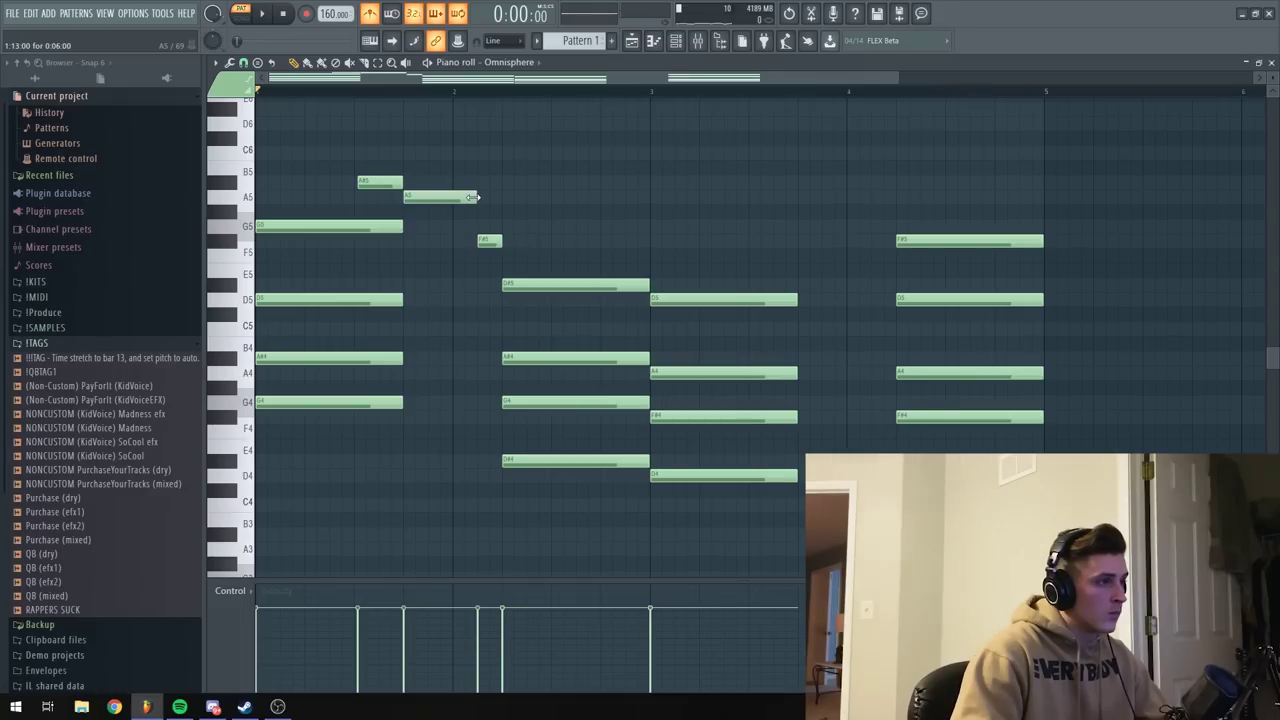
pyautogui.press('space')
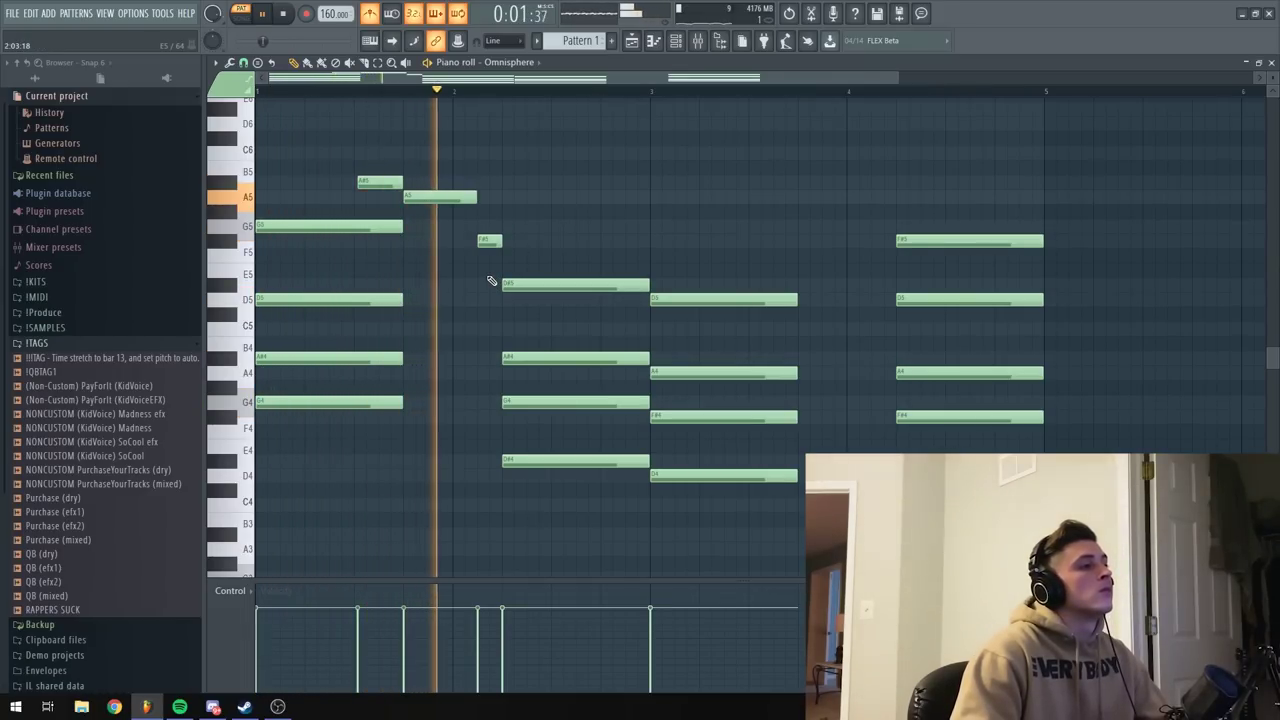
# Add a rising run of short A#5, C6 and D6 notes above the second chord.
pyautogui.press('space')
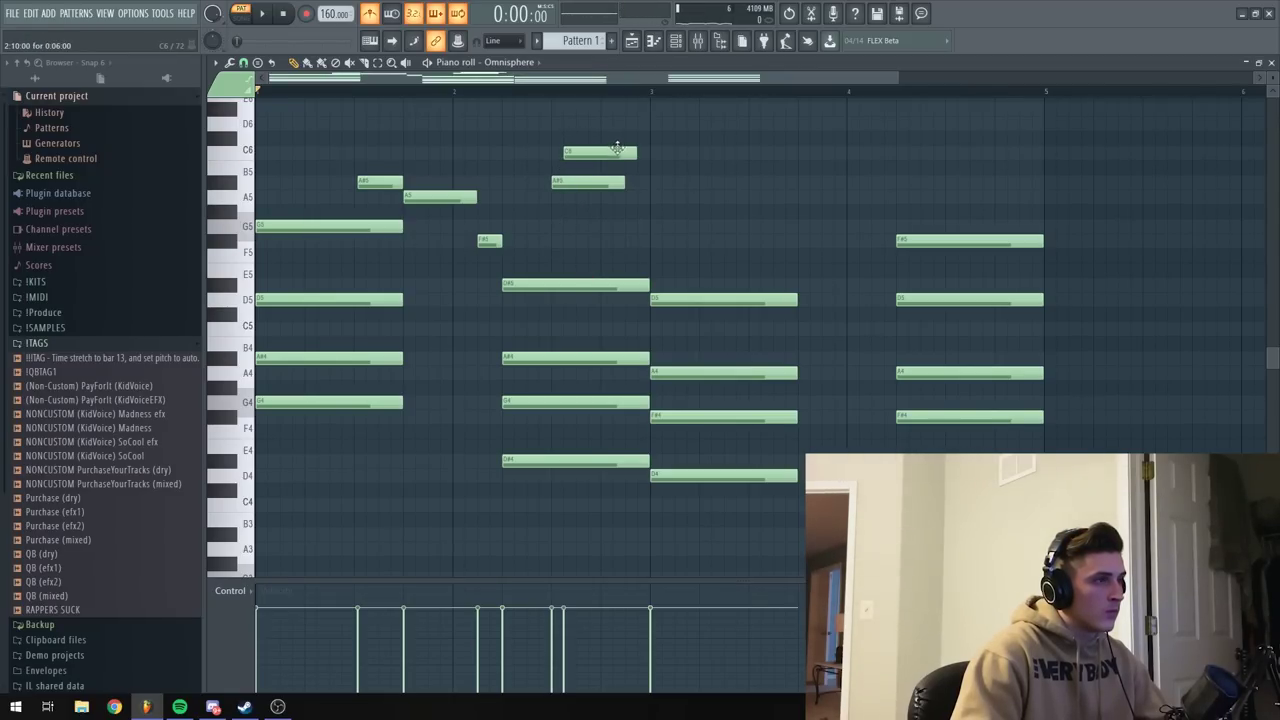
pyautogui.press('space')
pyautogui.moveTo(624, 182); pyautogui.dragTo(562, 182)
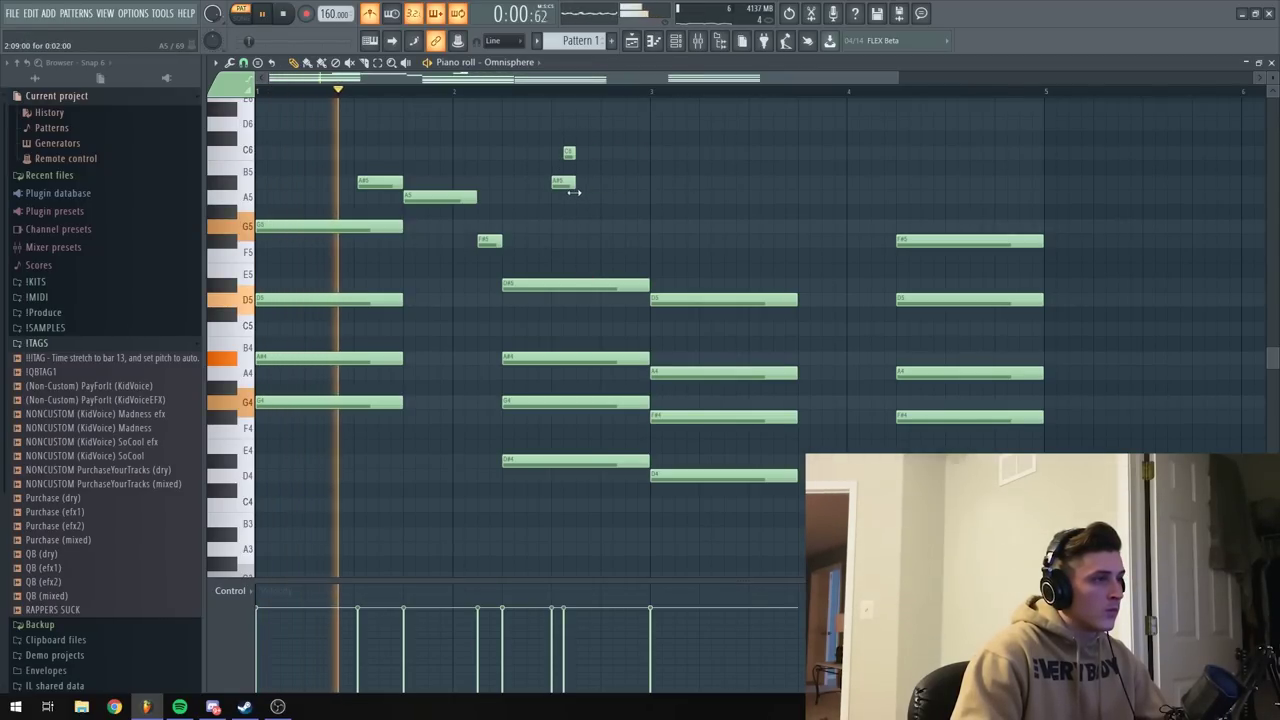
pyautogui.scroll(3, 582, 225)
pyautogui.click(580, 211)
pyautogui.press('space')
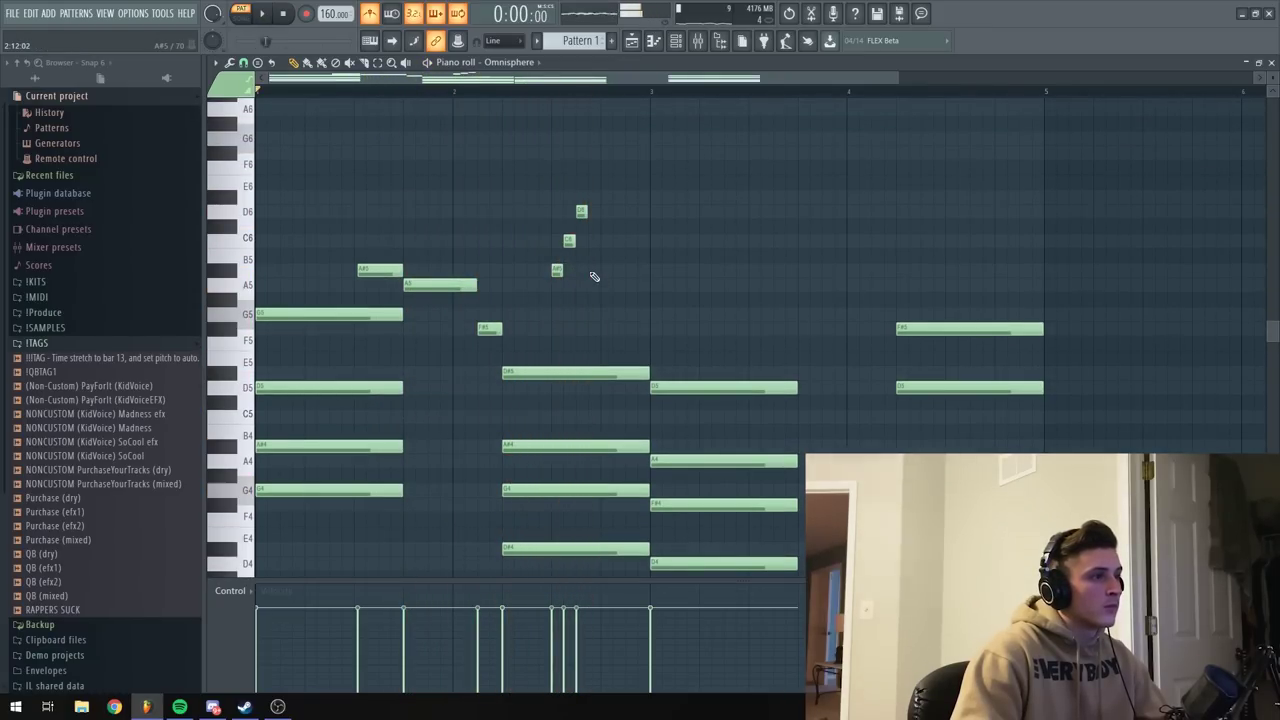
# Lengthen the D6 and add an A#5 after it that ends with the second chord.
pyautogui.press('space')
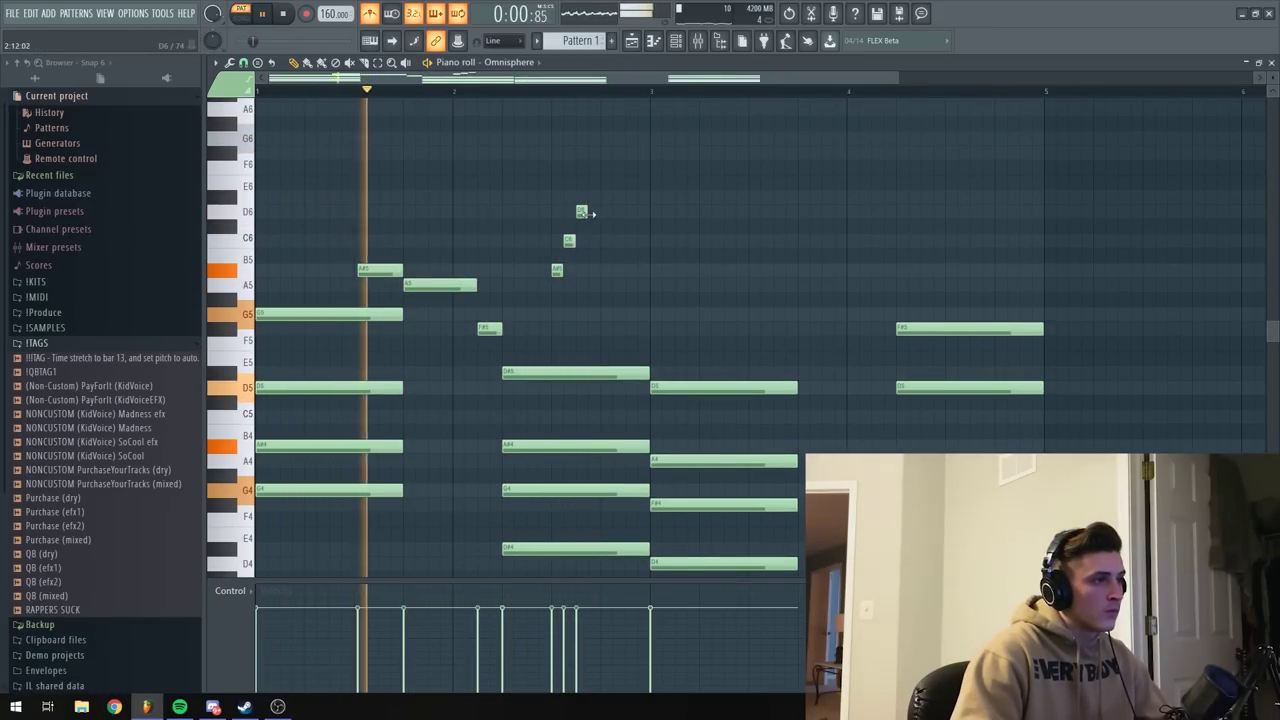
pyautogui.moveTo(587, 212); pyautogui.dragTo(625, 215)
pyautogui.click(632, 270)
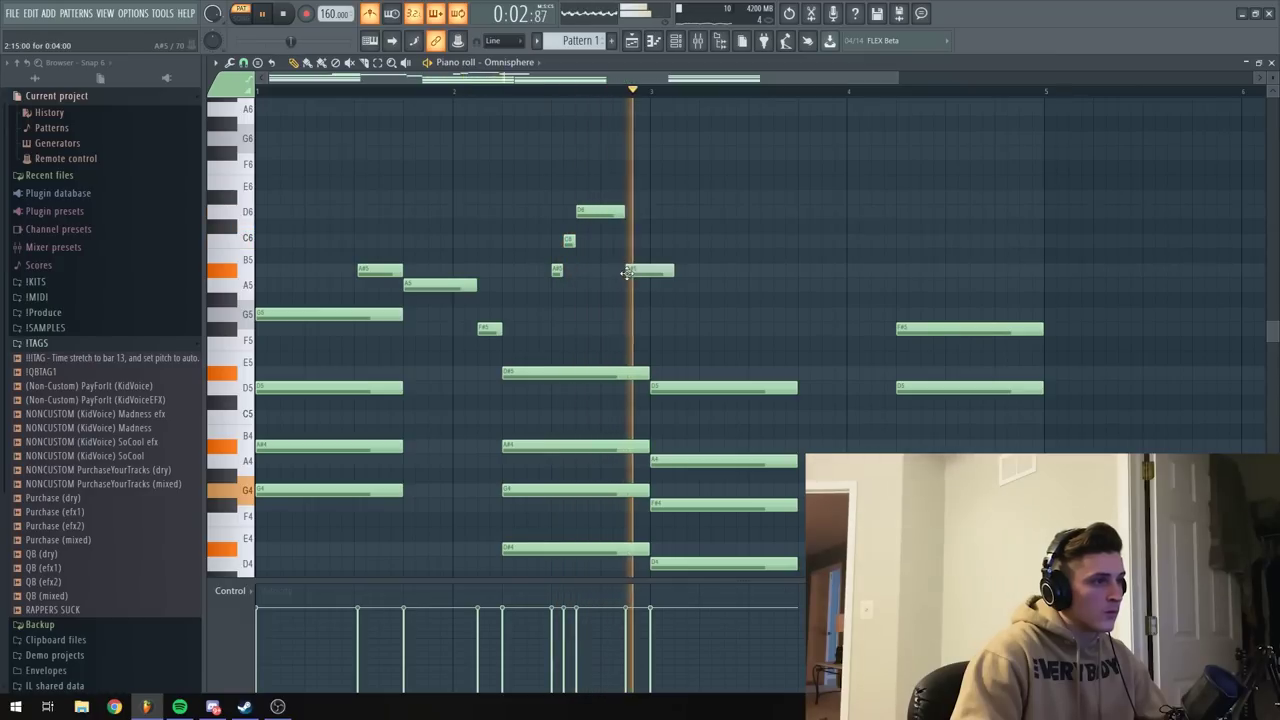
pyautogui.moveTo(670, 270); pyautogui.dragTo(649, 271)
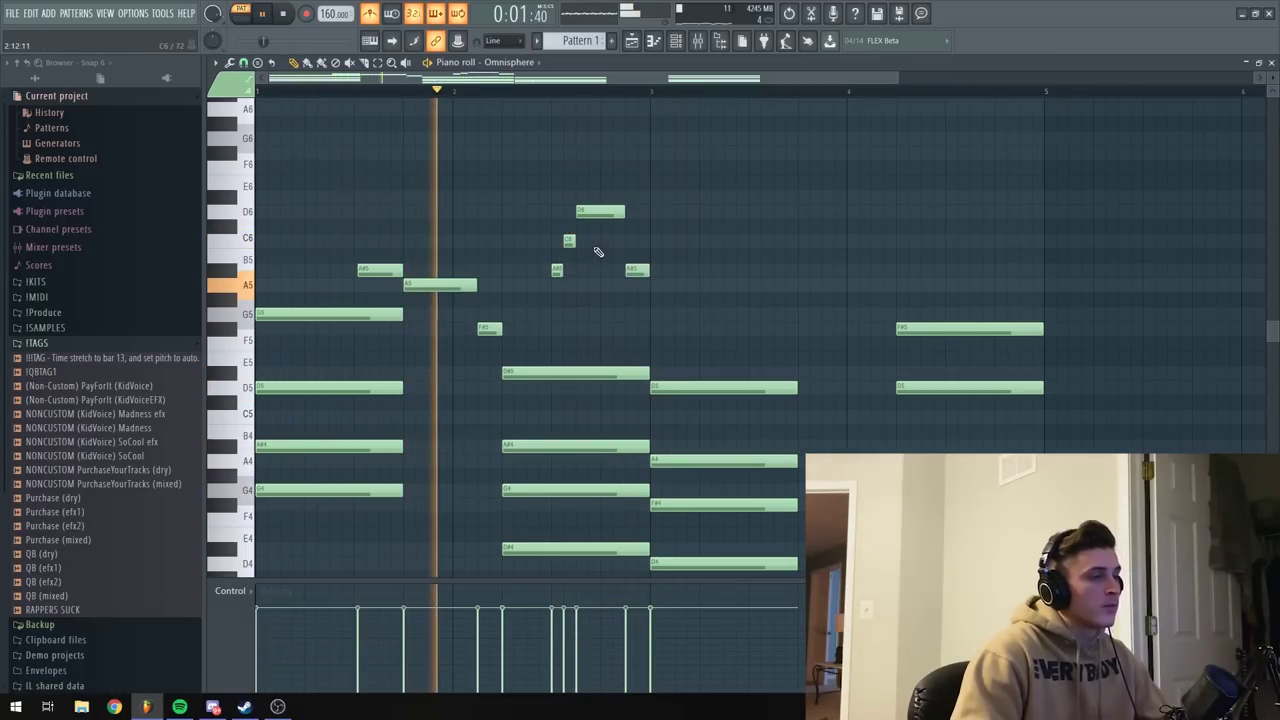
# Add tiny grace notes, an A5 before bar 1's A#5 and a D6 just before bar 3, and play them back.
pyautogui.press('space')
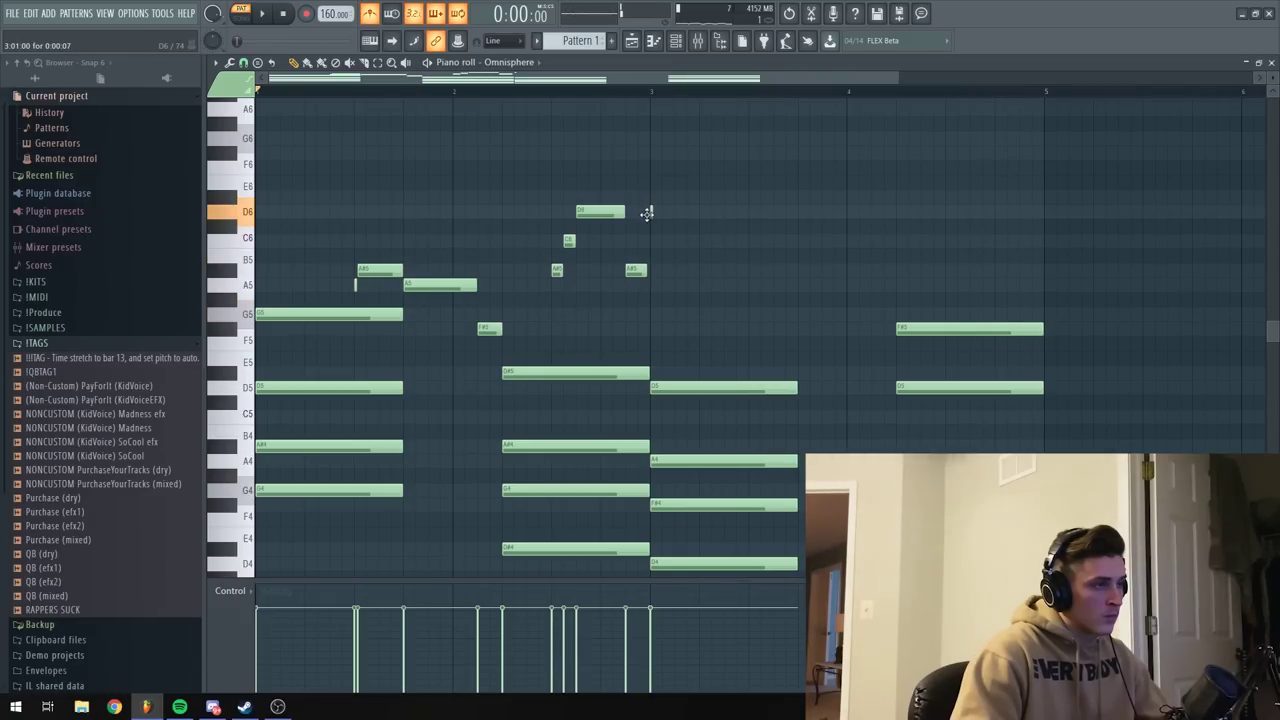
pyautogui.press('space')
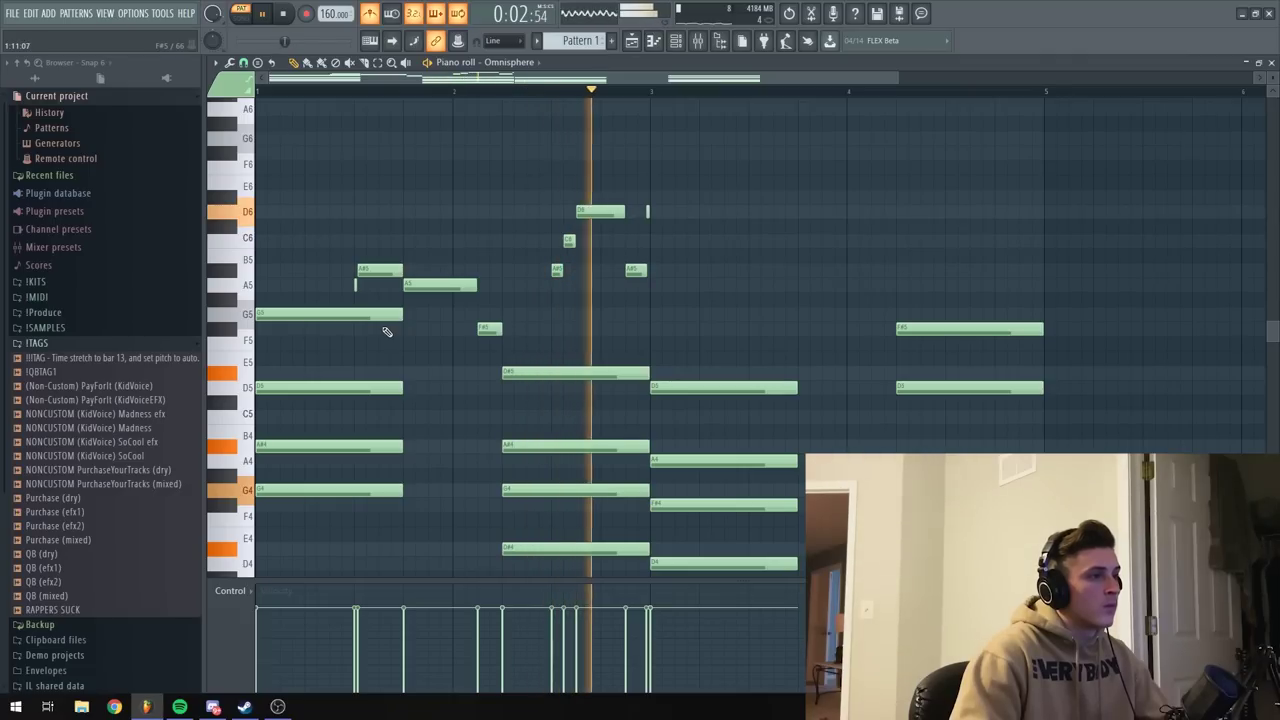
pyautogui.press('space')
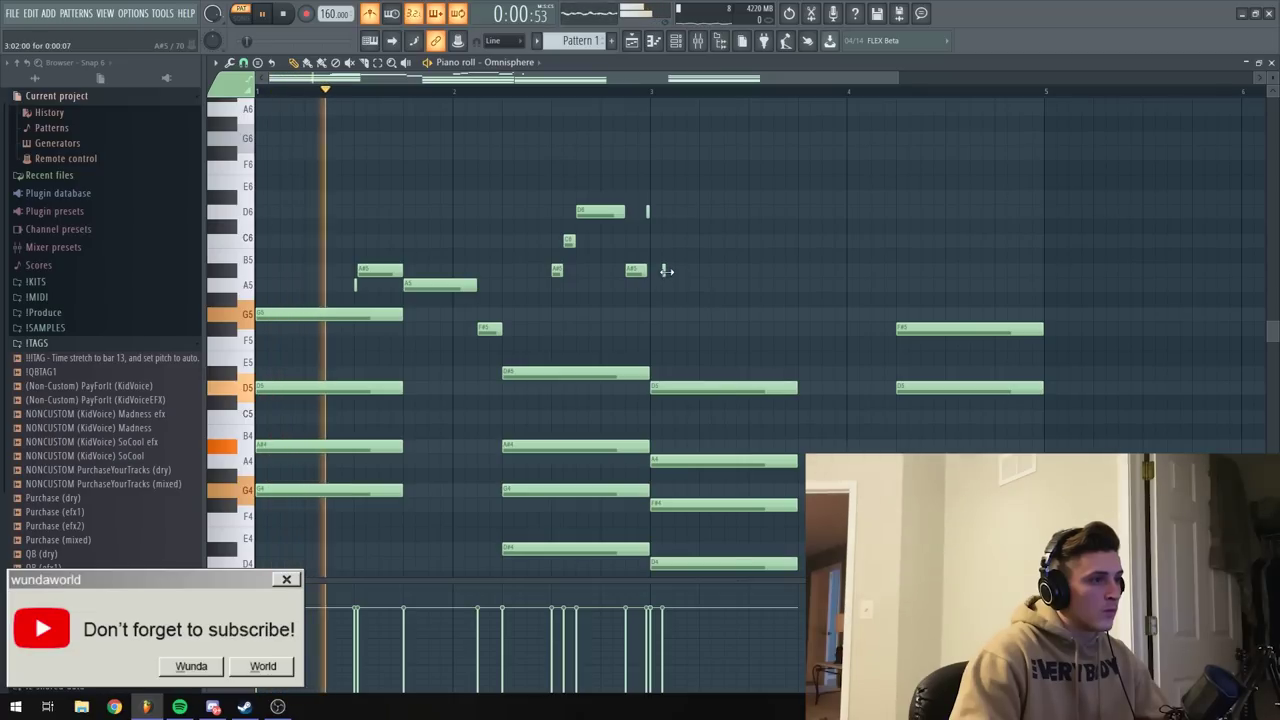
# Remove the tiny A#5 trial note and add a C6 at the start of bar 3, spanning about half the chord.
pyautogui.moveTo(665, 271); pyautogui.dragTo(653, 274)
pyautogui.press('space')
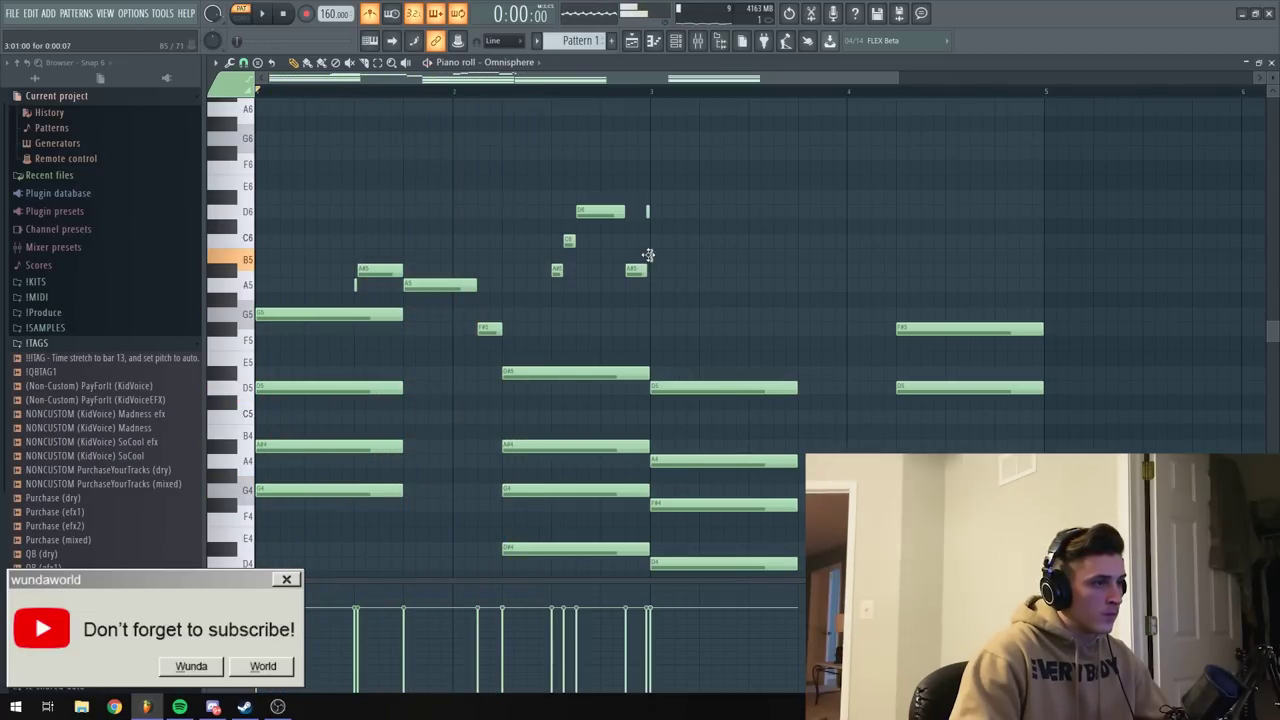
pyautogui.click(650, 239)
pyautogui.press('space')
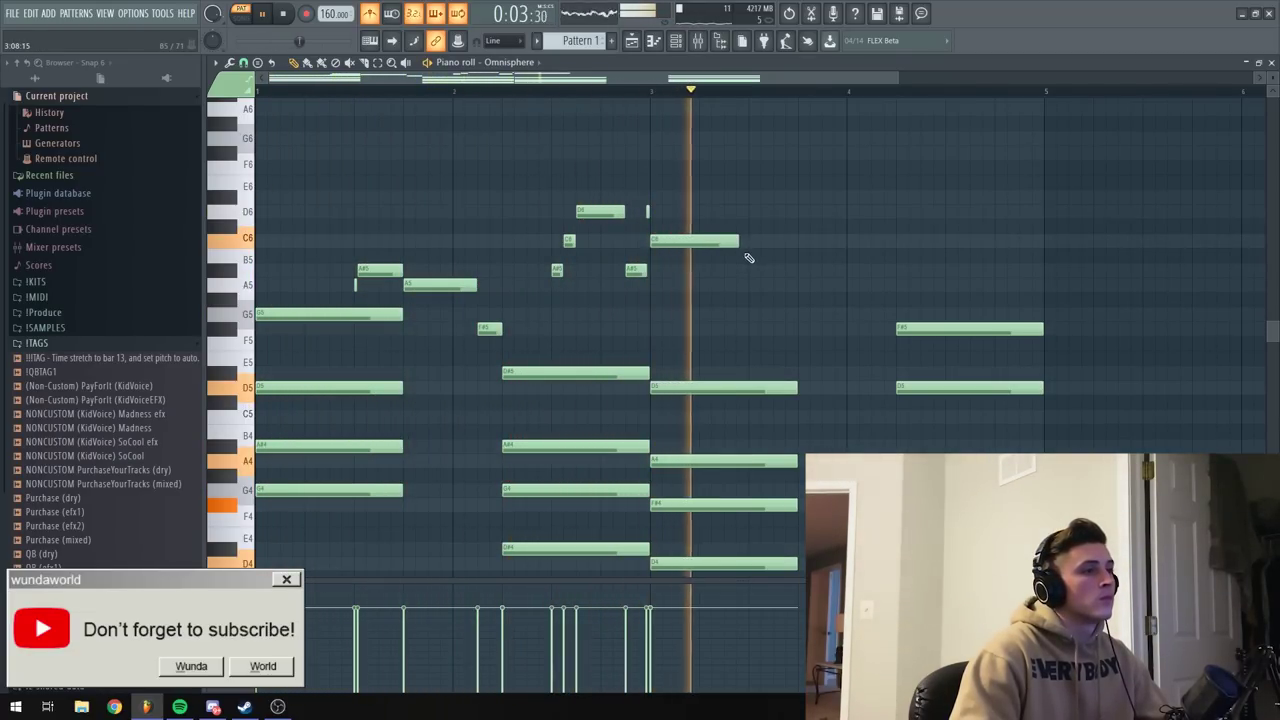
pyautogui.press('space')
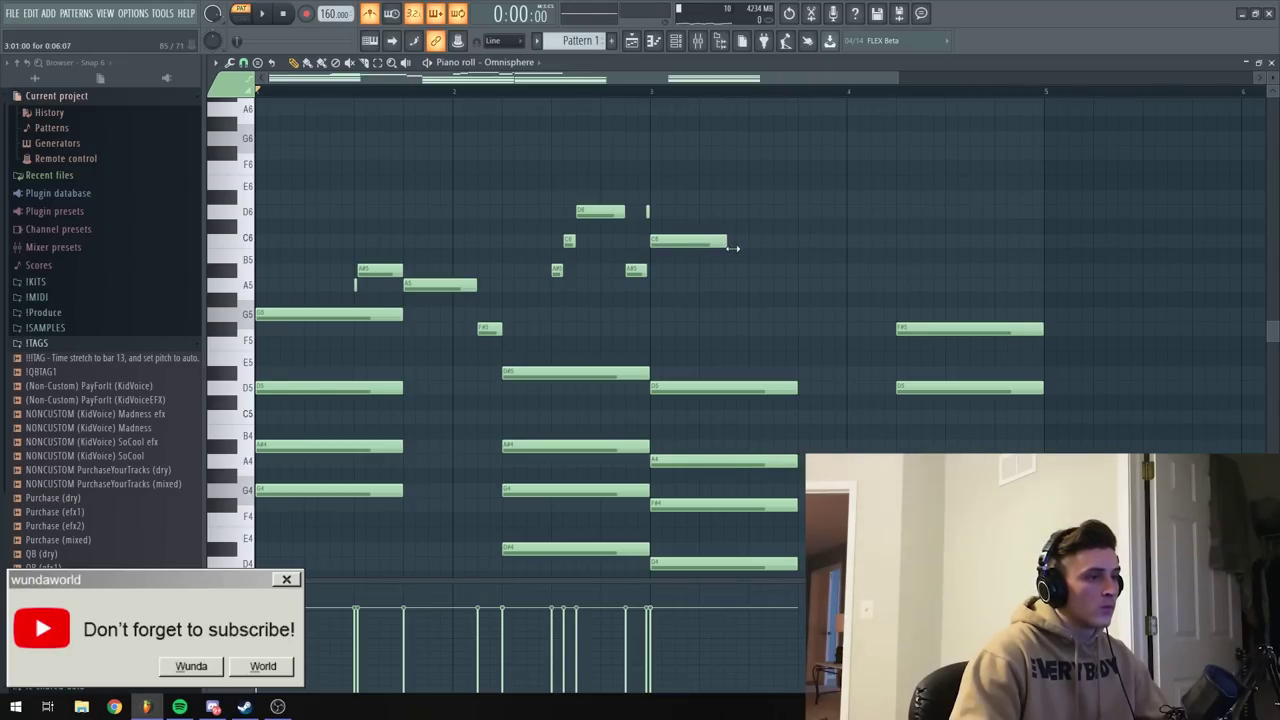
pyautogui.press('space')
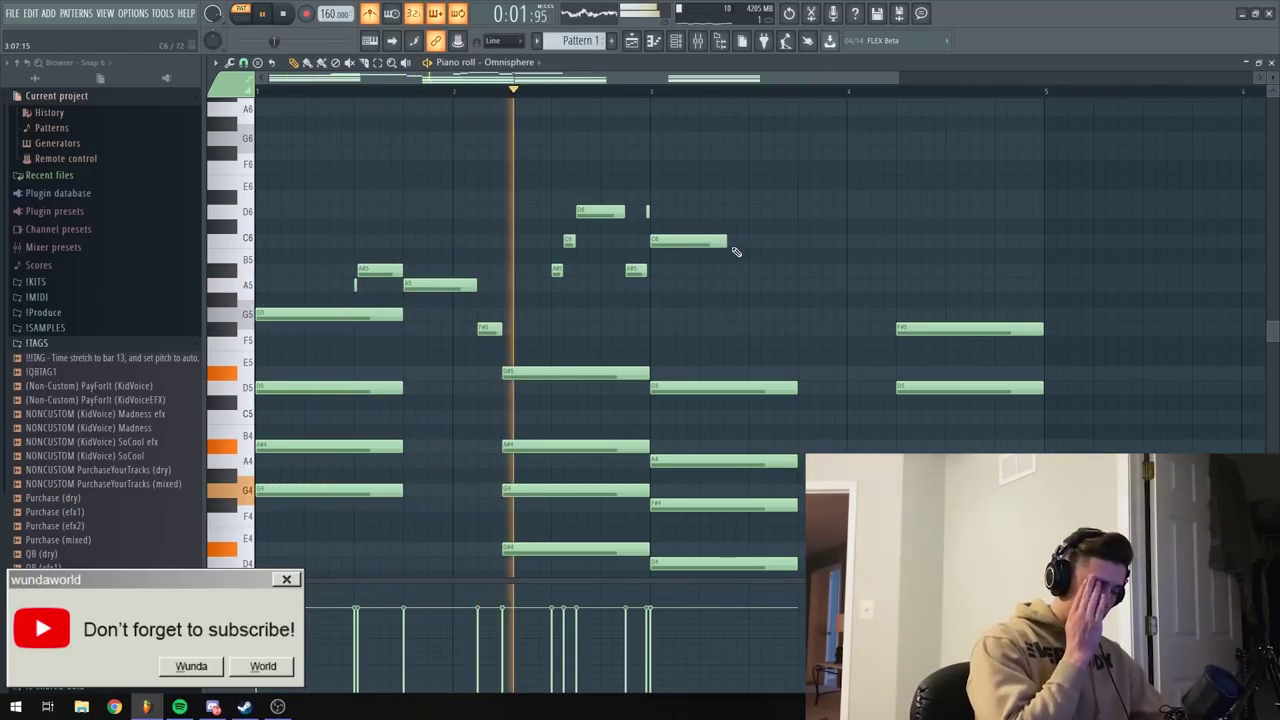
pyautogui.press('space')
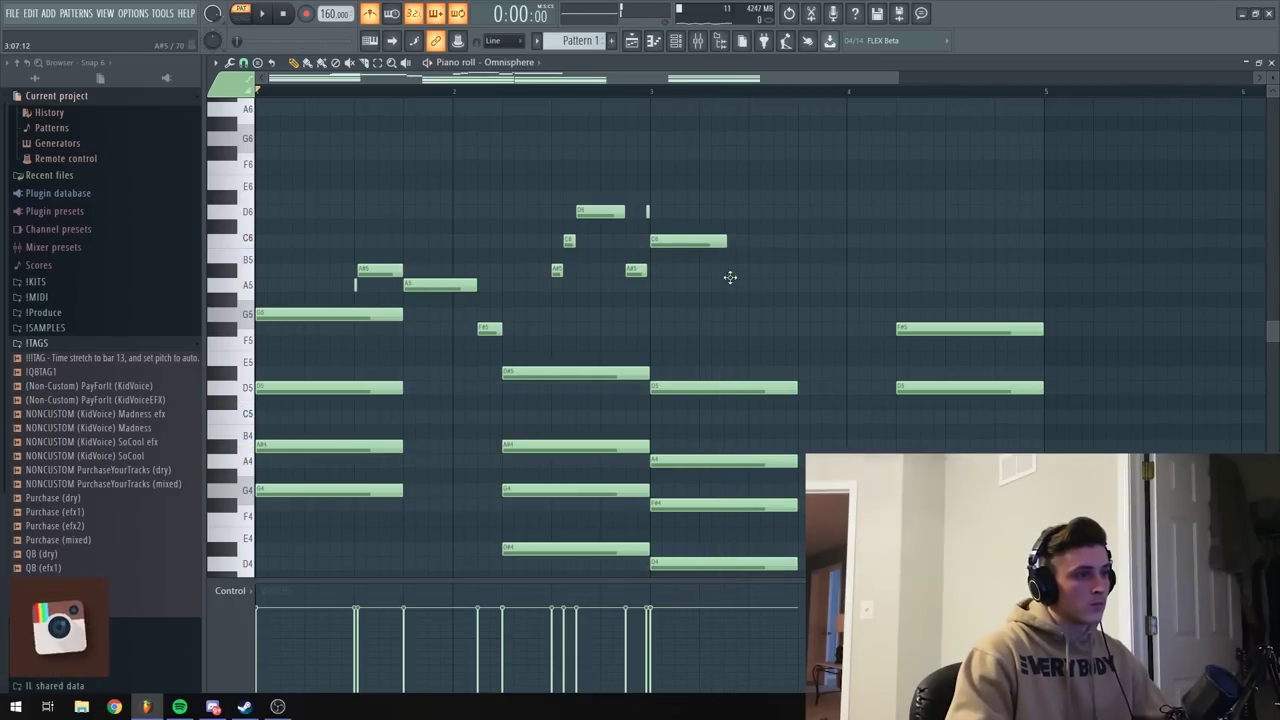
# Add an A5 after the C6 to finish the third chord, followed by an A#5 reaching the start of bar 4.
pyautogui.click(729, 275)
pyautogui.rightClick(730, 275)
pyautogui.click(733, 287)
pyautogui.press('space')
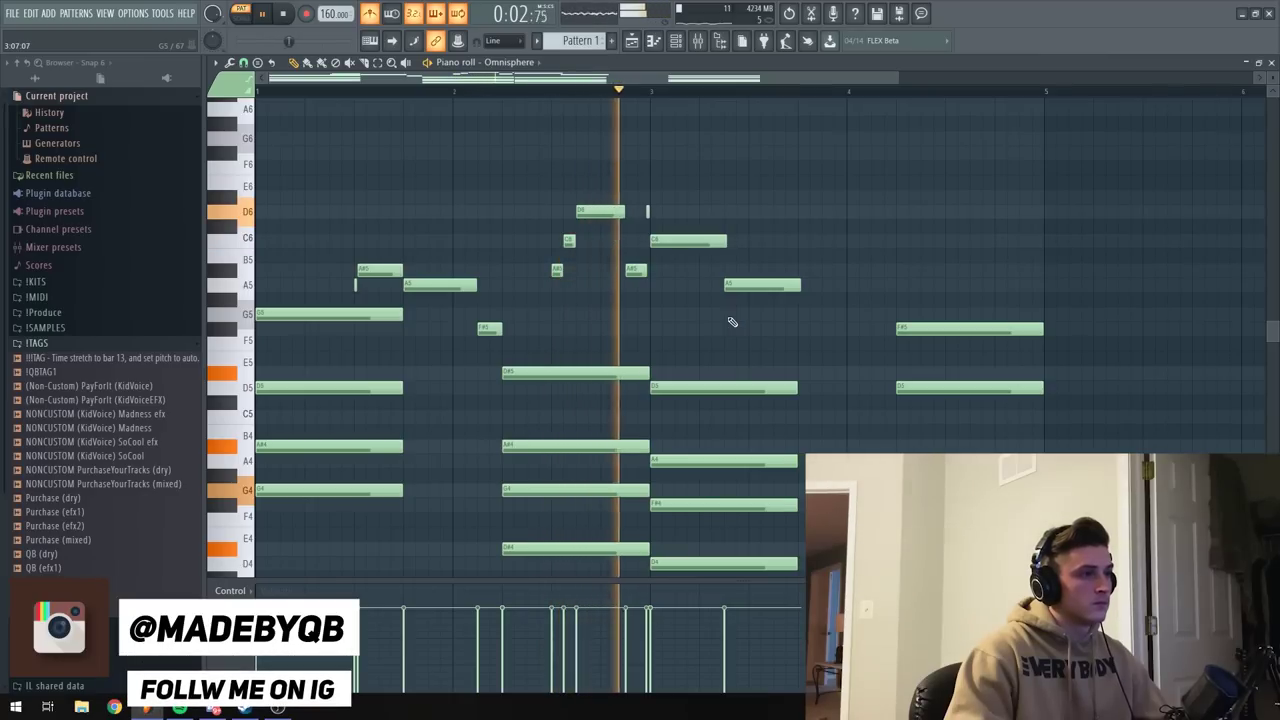
pyautogui.press('space')
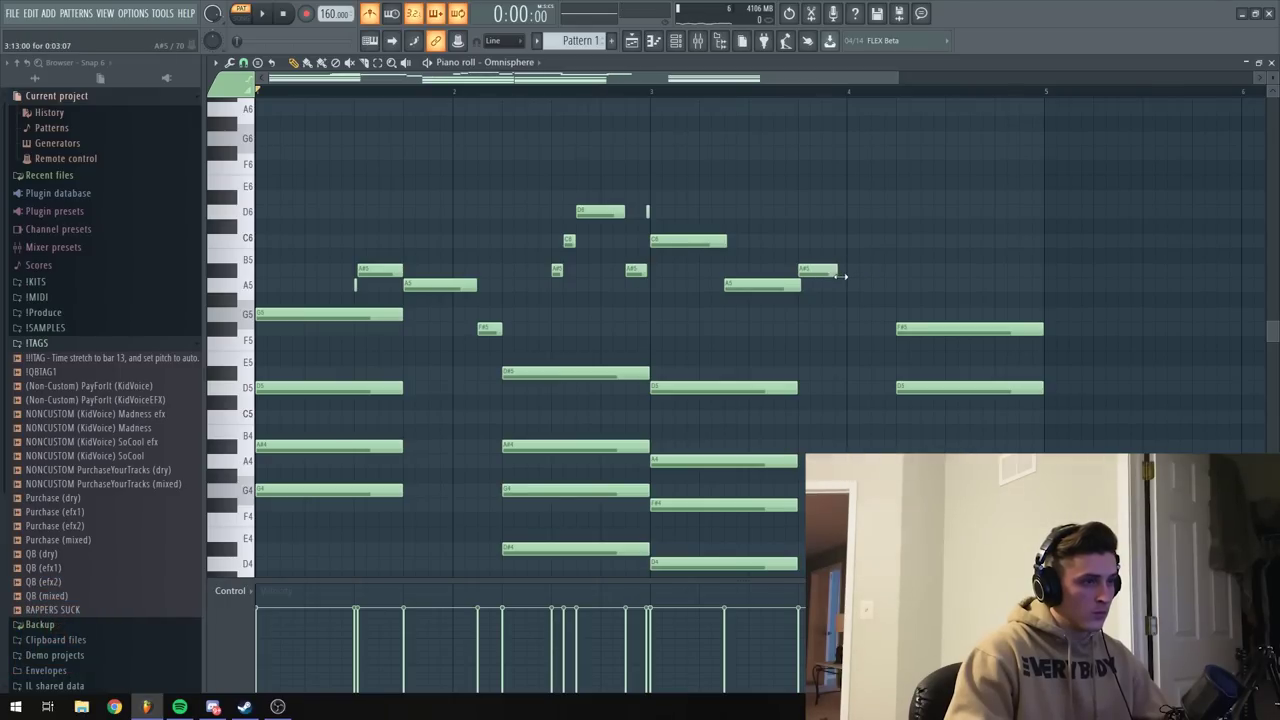
pyautogui.press('space')
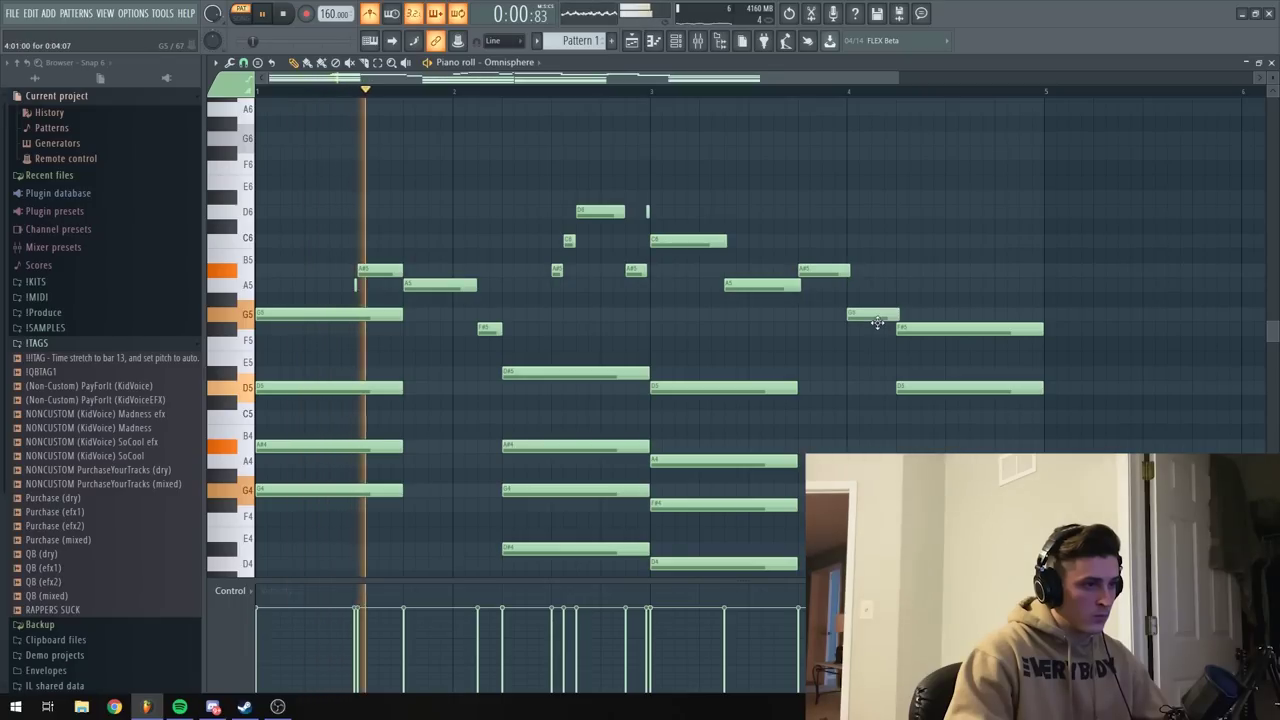
# Try a shortened G5 between the A#5 and the last chord, and delete it.
pyautogui.moveTo(847, 282); pyautogui.dragTo(889, 321)
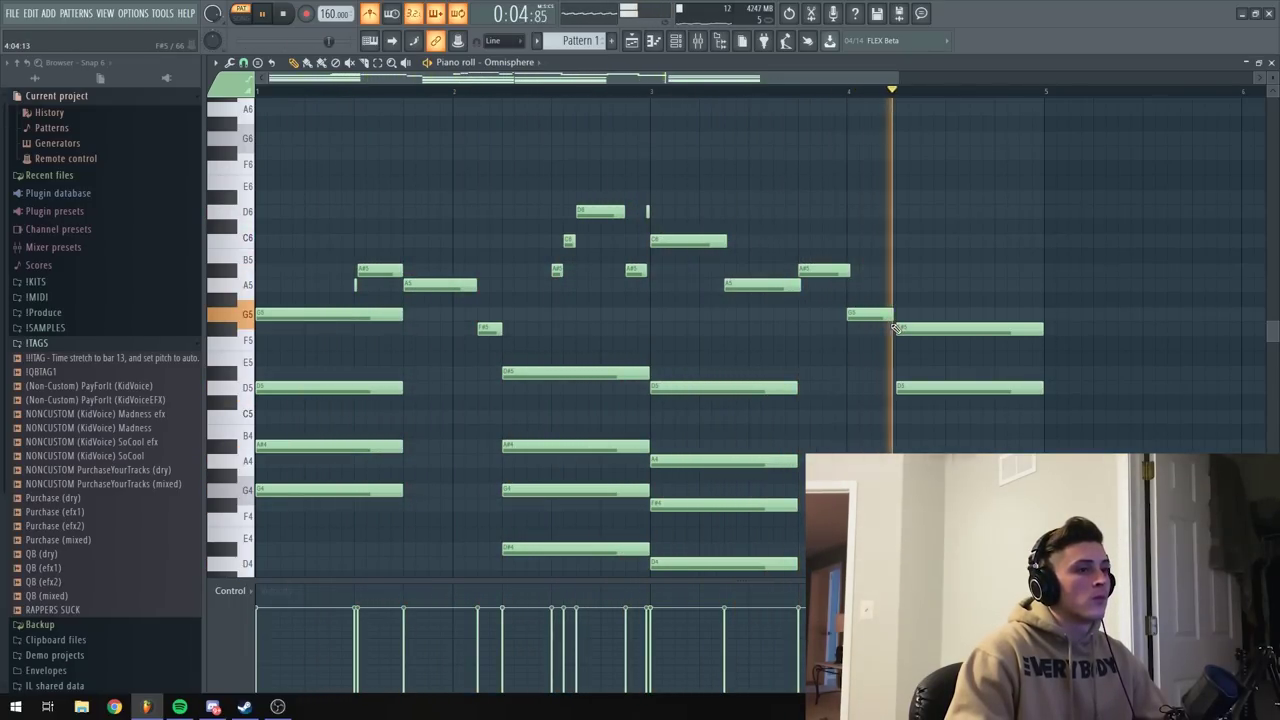
pyautogui.press('space')
pyautogui.rightClick(878, 318)
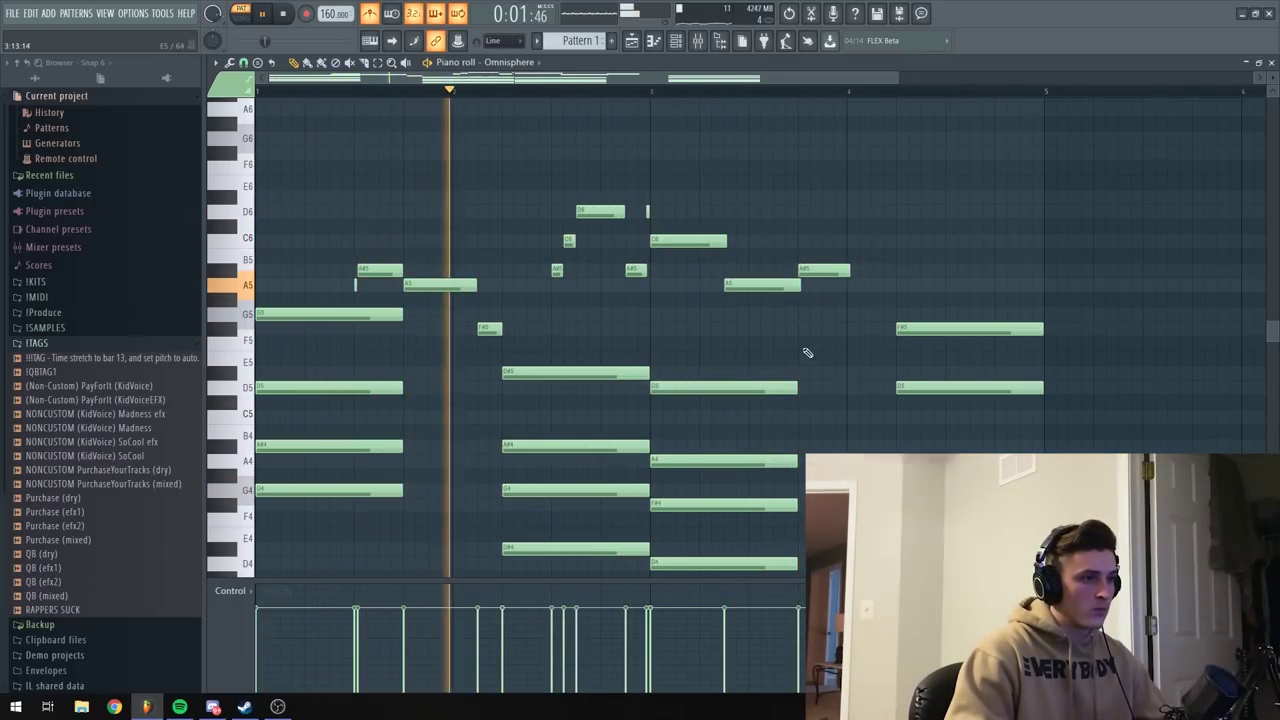
# Delete the A#5 that follows the third chord and play back the melody from around bars 2 and 3.
pyautogui.rightClick(832, 267)
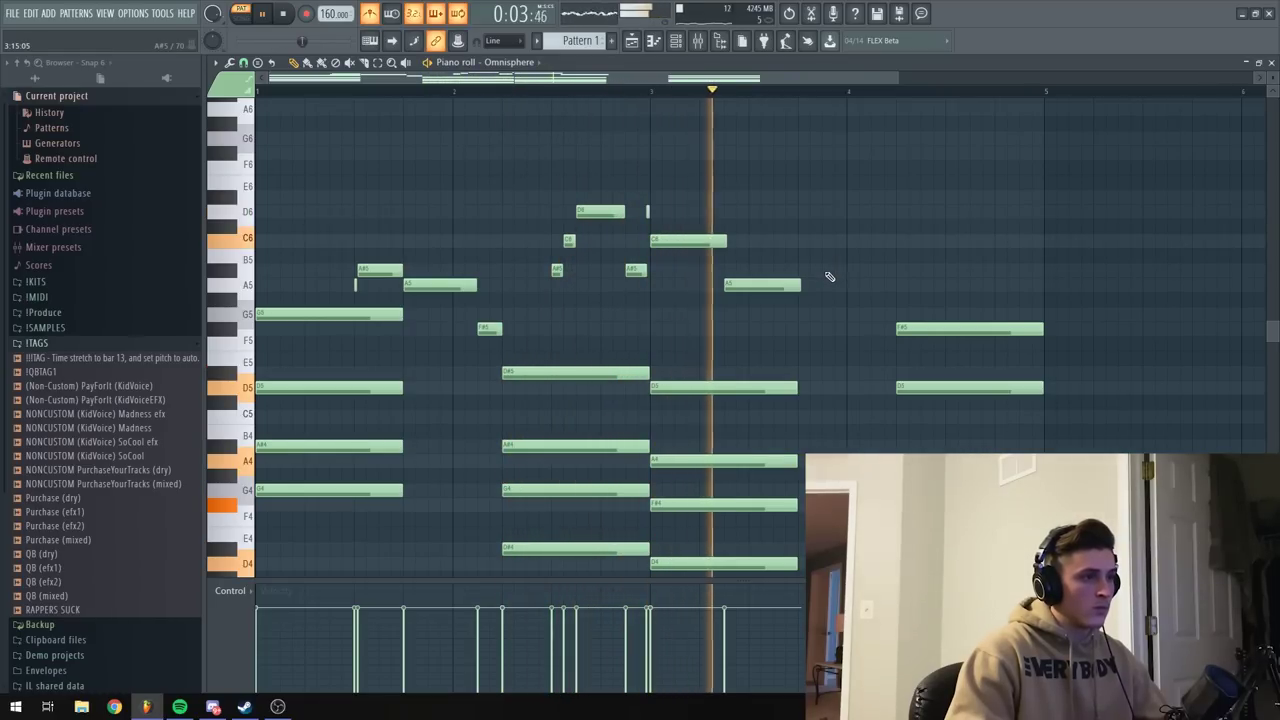
pyautogui.press('space')
pyautogui.press('space')
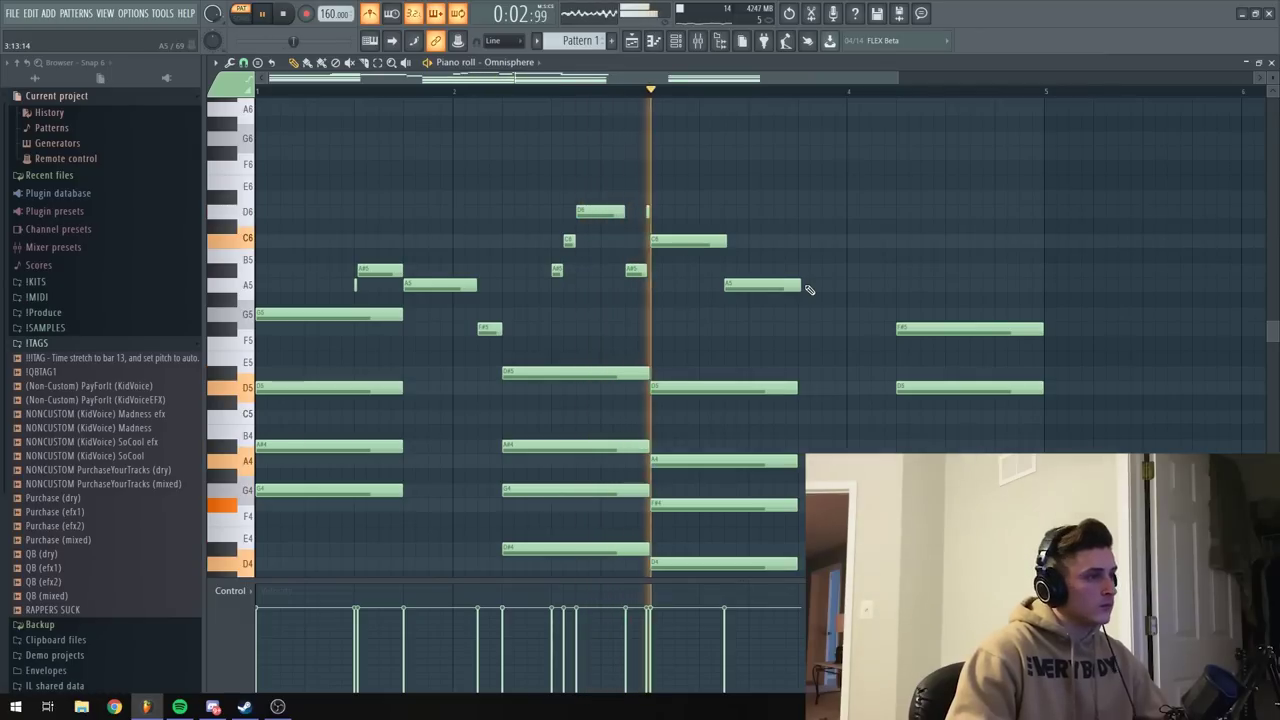
pyautogui.press('space')
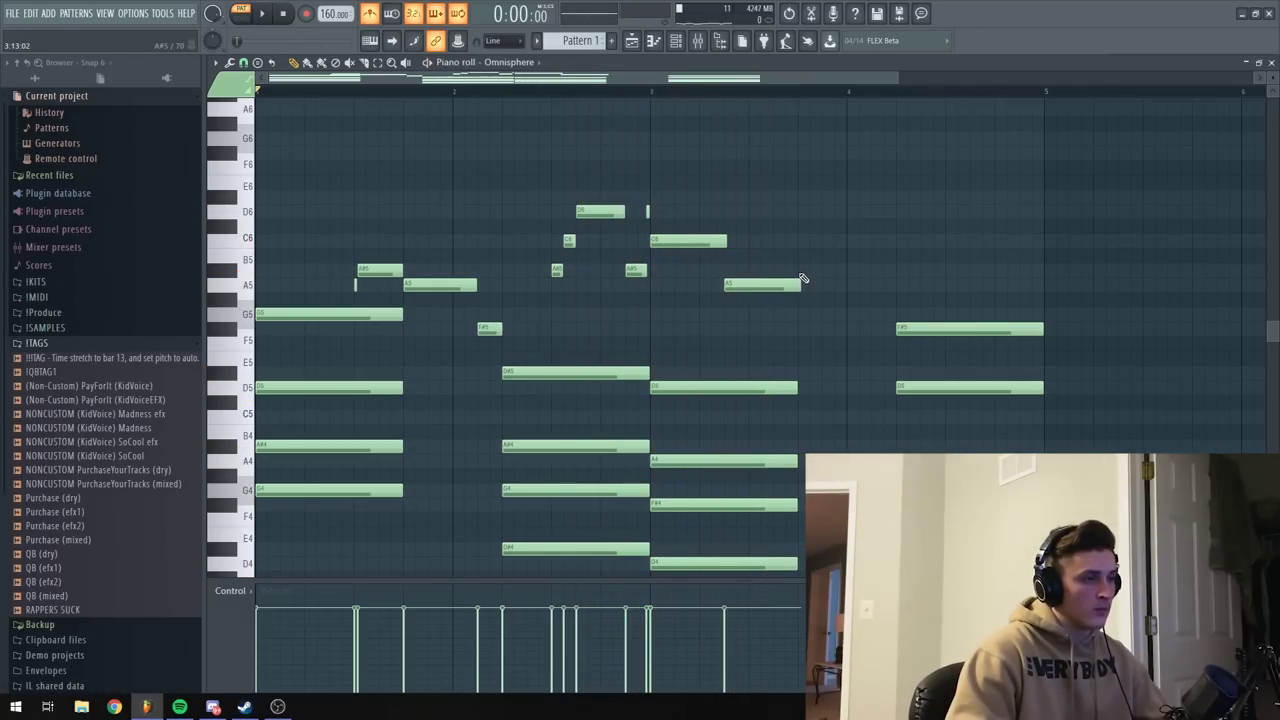
pyautogui.click(590, 91)
pyautogui.press('space')
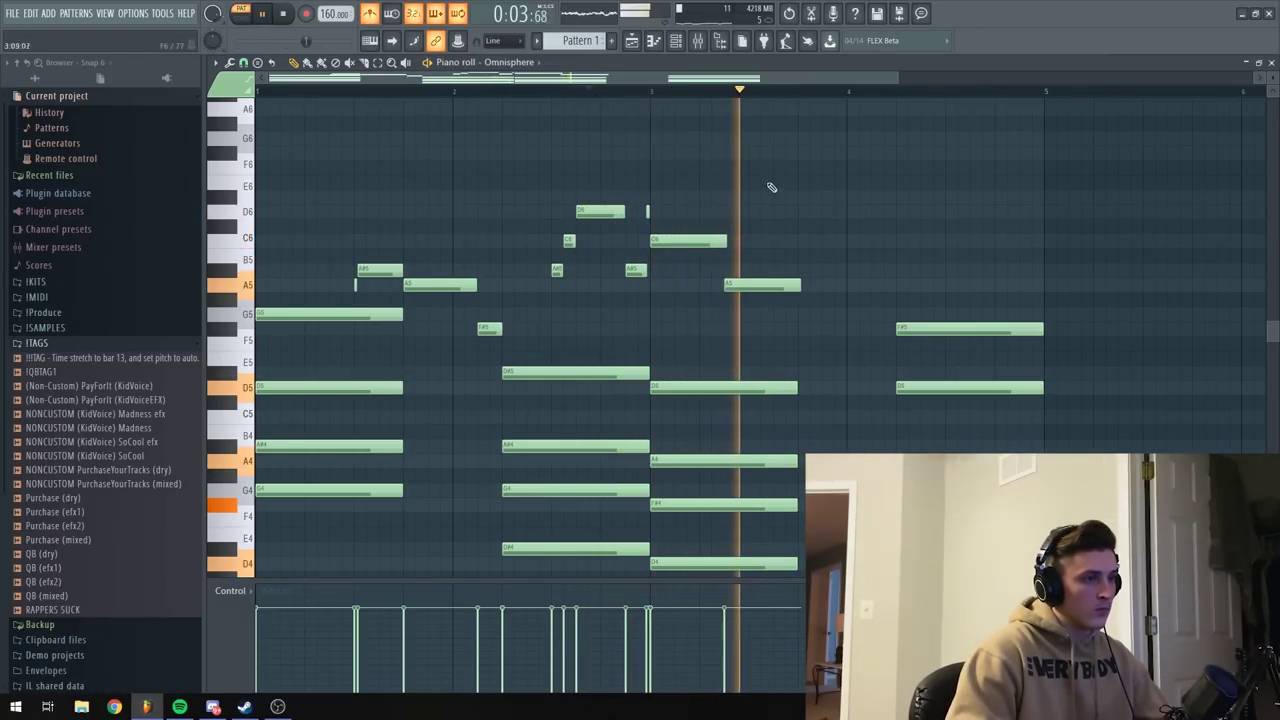
pyautogui.press('space')
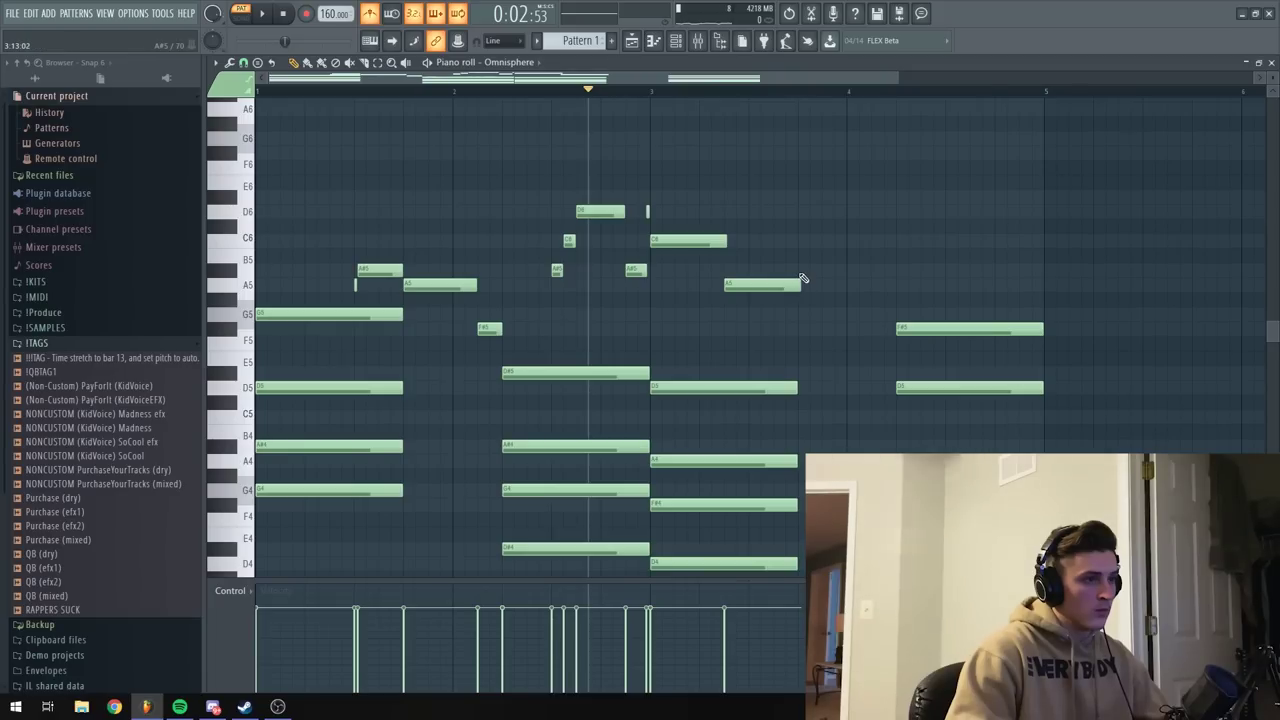
# Re-add an A#5 before bar 4, start bar 4 with a short descending run of D#6, D6, C6 and A#5, and play it.
pyautogui.rightClick(851, 312)
pyautogui.press('space')
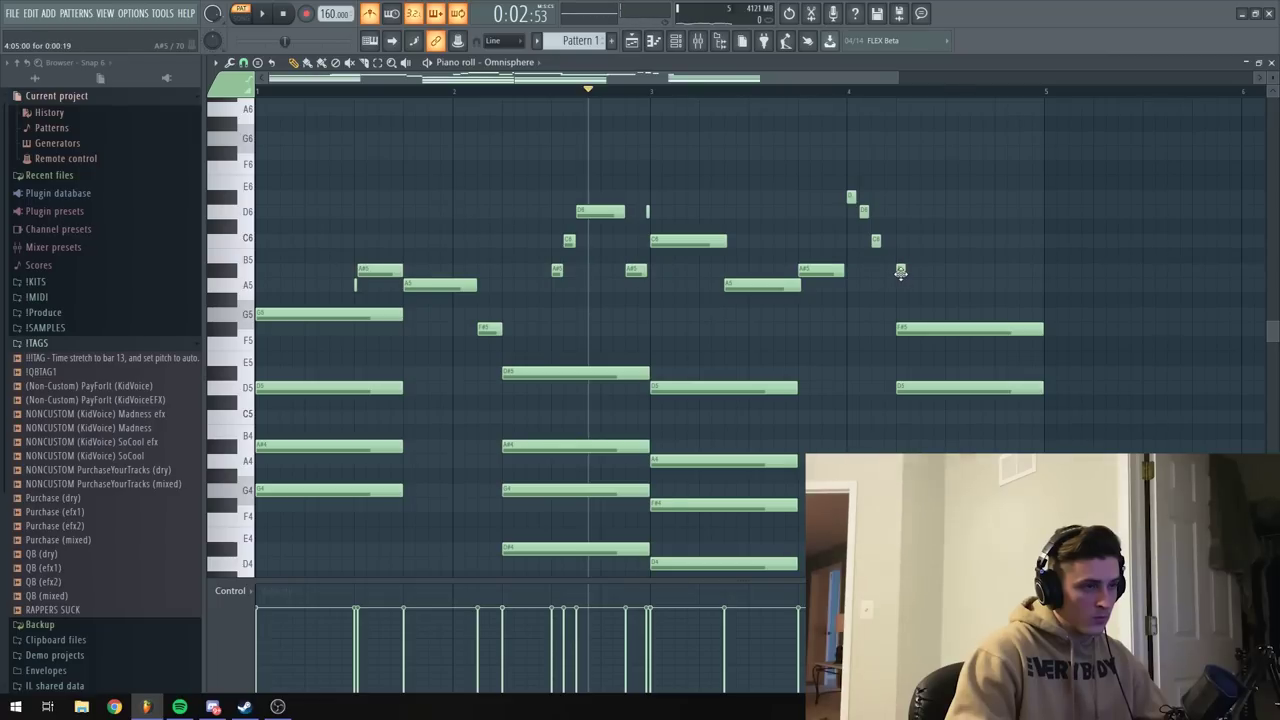
pyautogui.click(900, 272)
pyautogui.press('space')
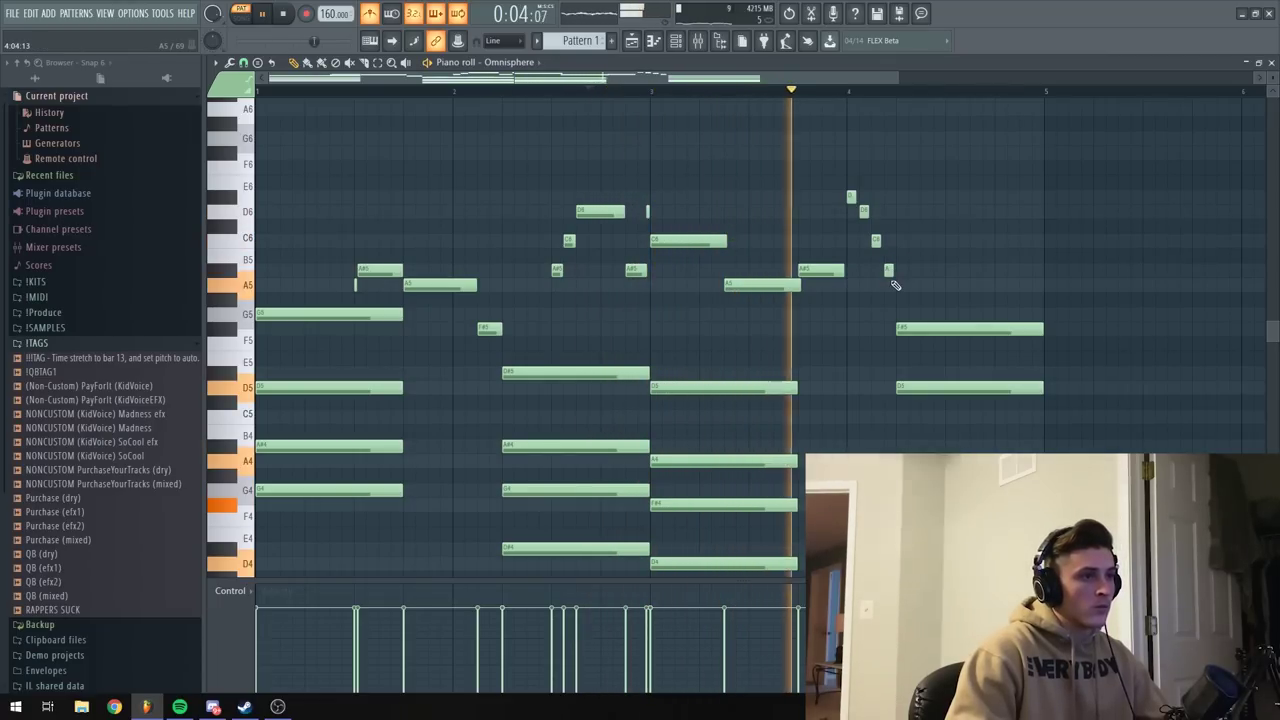
# Set the snap to 1/6 beat and rework bar 4's run into three equal notes, D#6, D6 and C6, ending at the last chord.
pyautogui.press('space')
pyautogui.moveTo(890, 291); pyautogui.dragTo(858, 222)
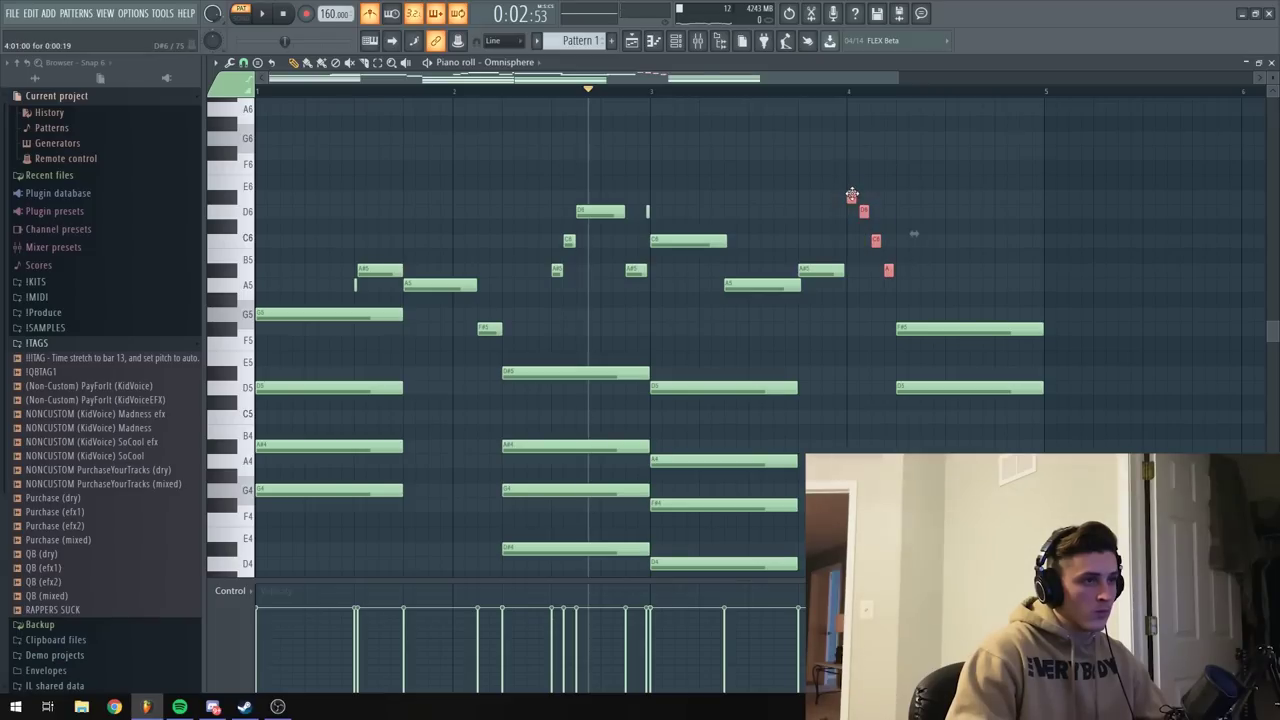
pyautogui.click(243, 62)
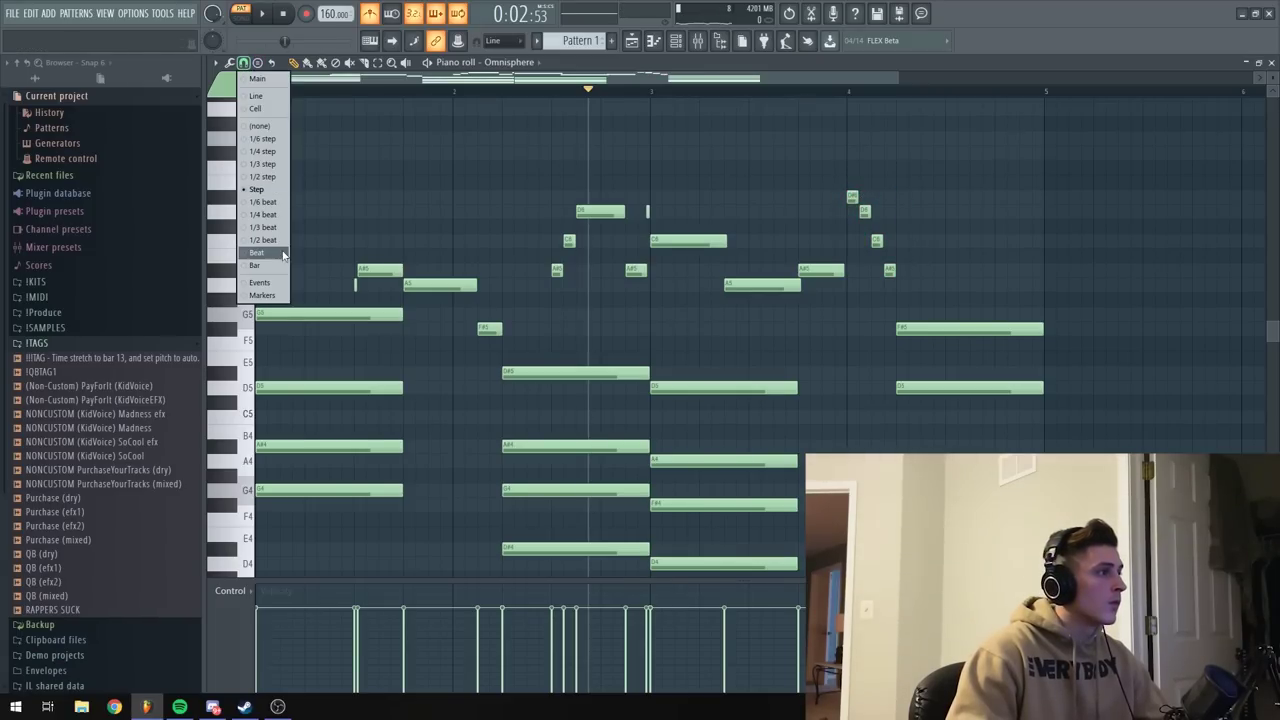
pyautogui.click(266, 203)
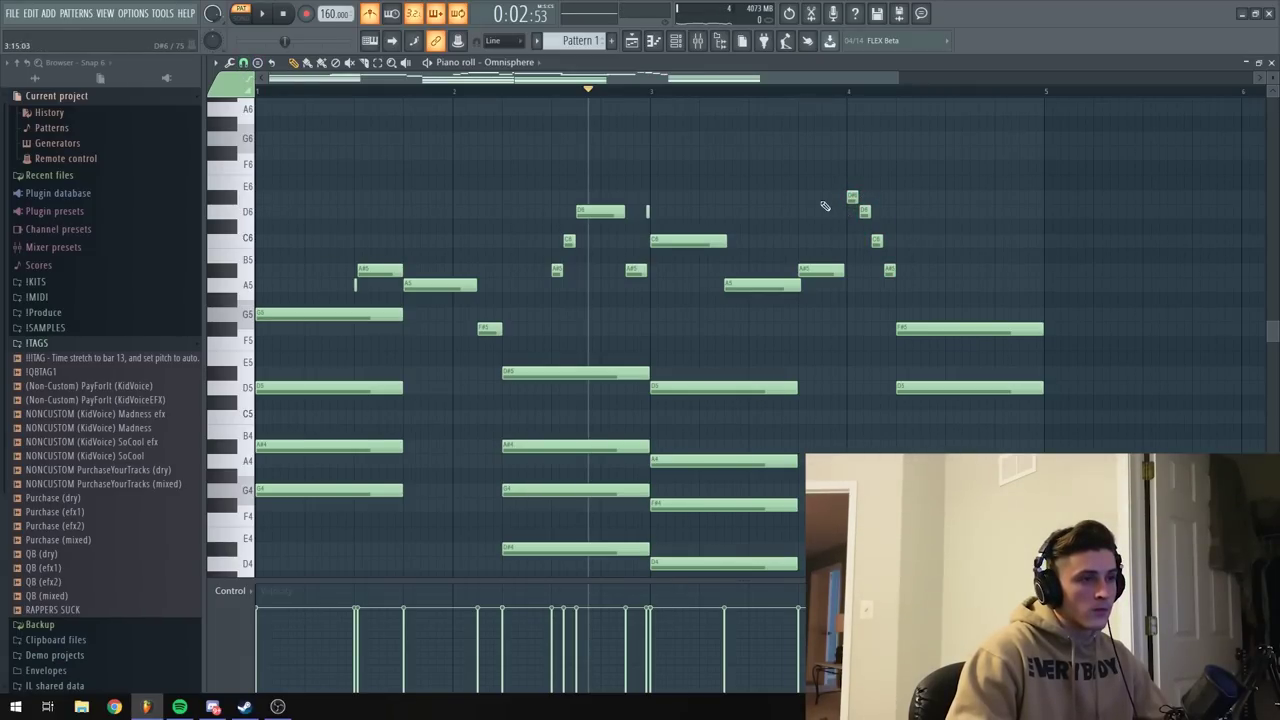
pyautogui.moveTo(905, 277); pyautogui.dragTo(849, 190)
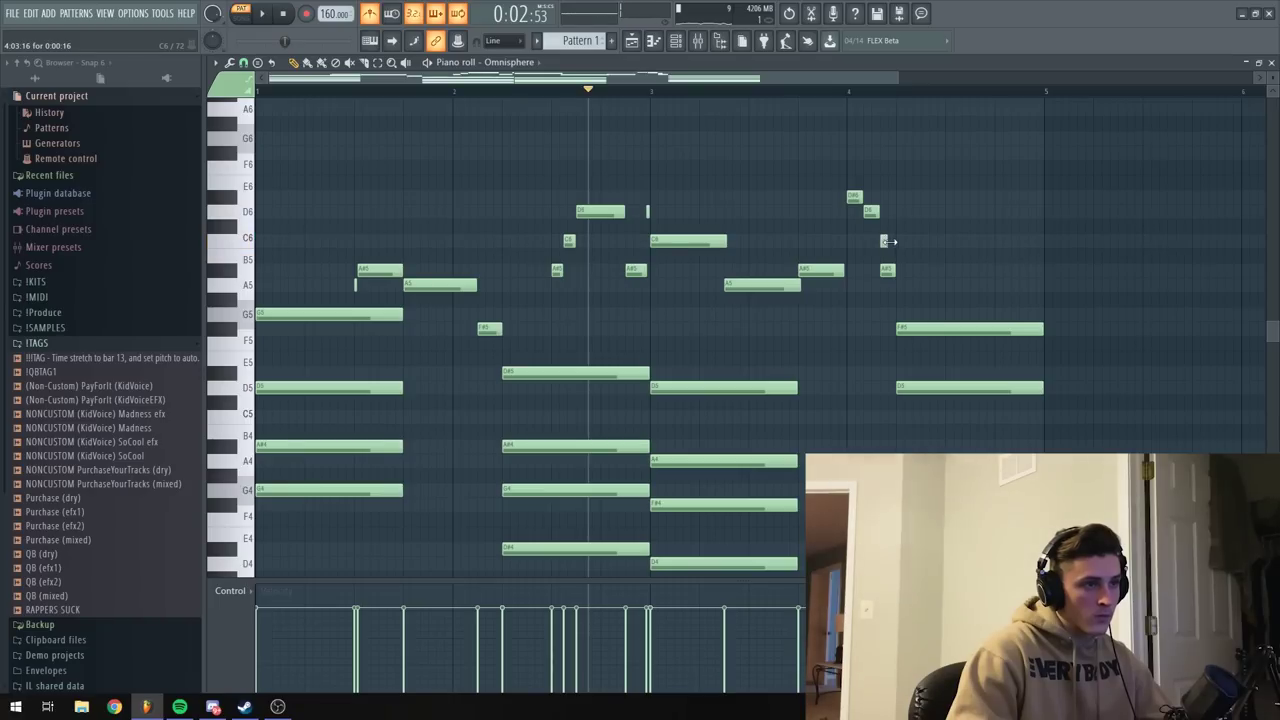
pyautogui.press('space')
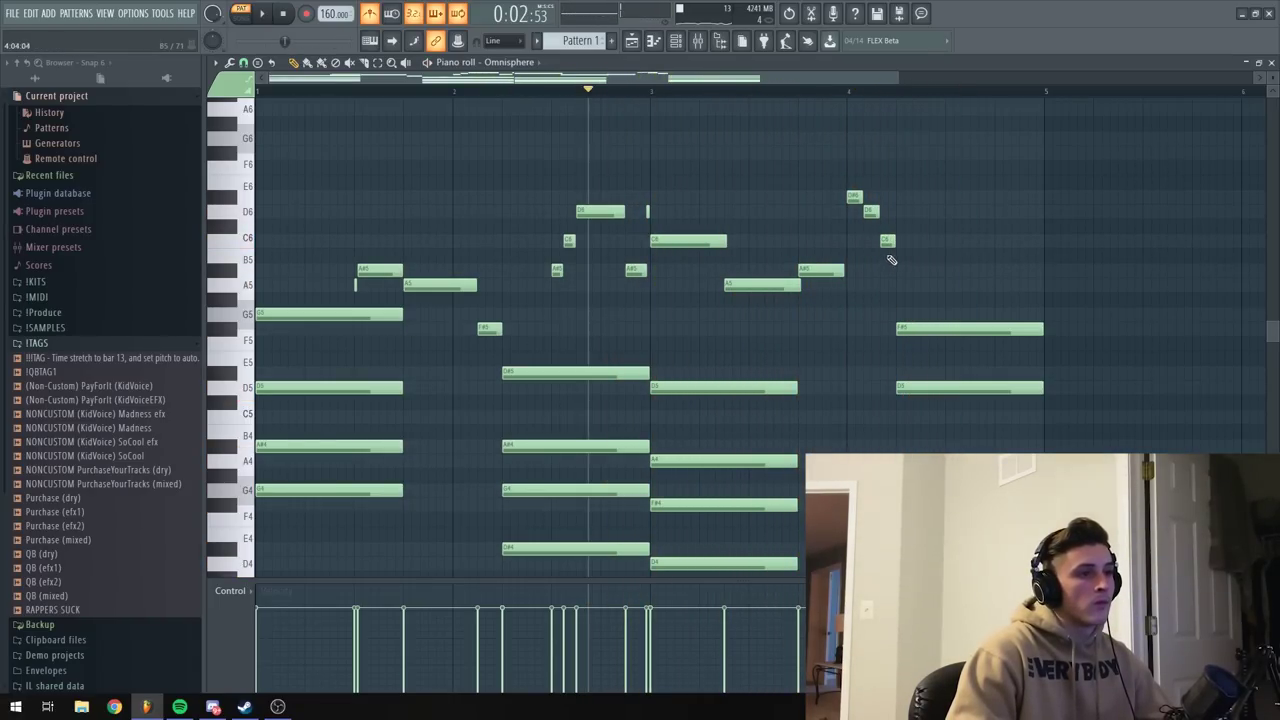
pyautogui.press('space')
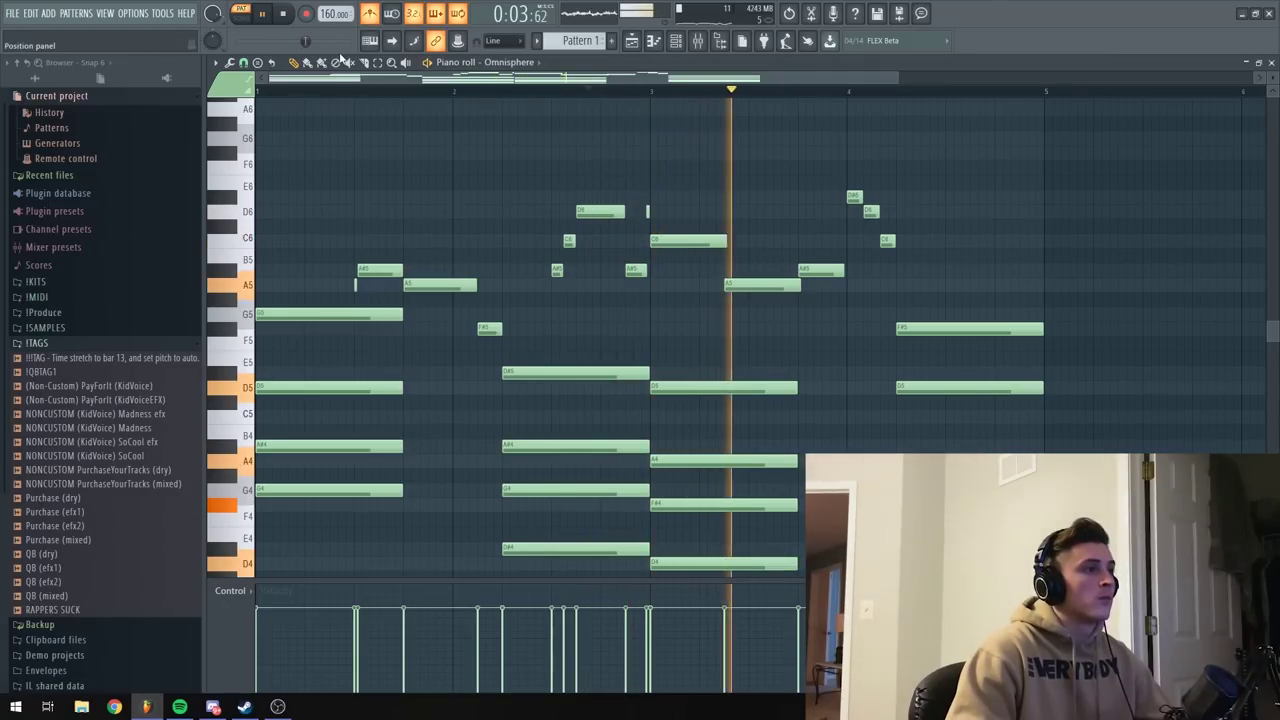
pyautogui.press('space')
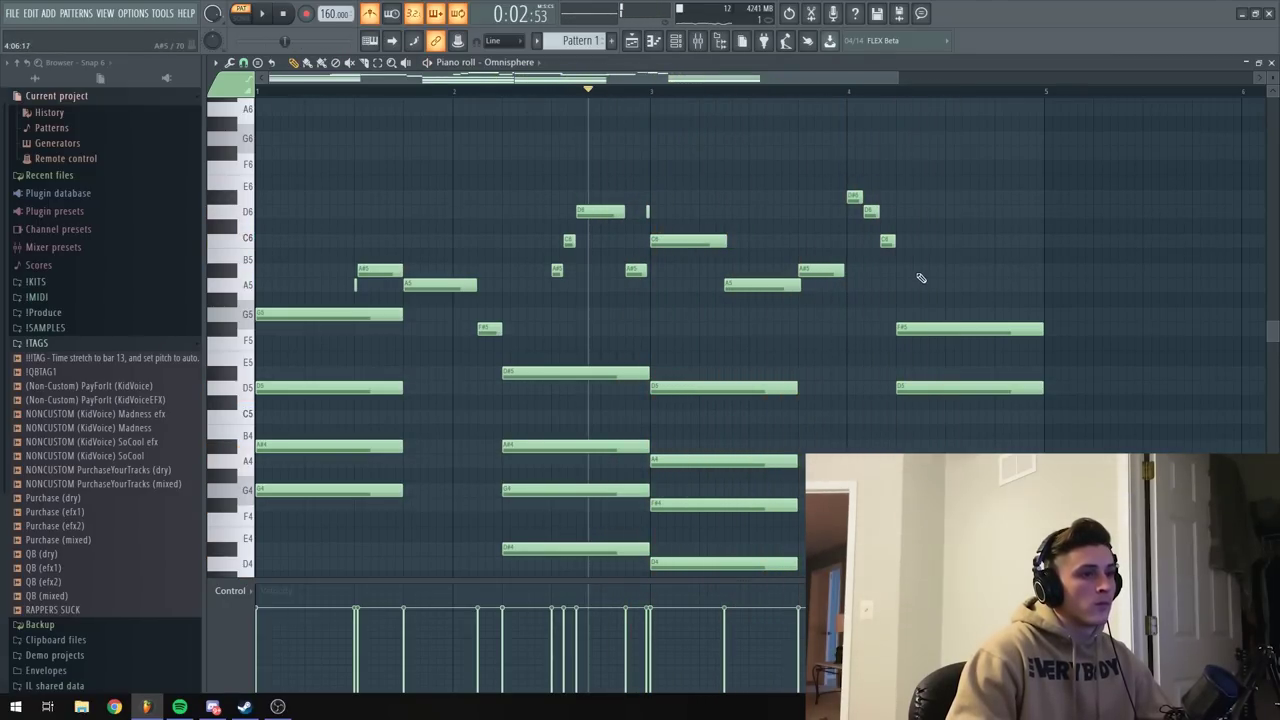
# Add an A#5 at the start of the last chord, shorten it to one beat, and follow it with a one-beat A5.
pyautogui.click(900, 274)
pyautogui.press('space')
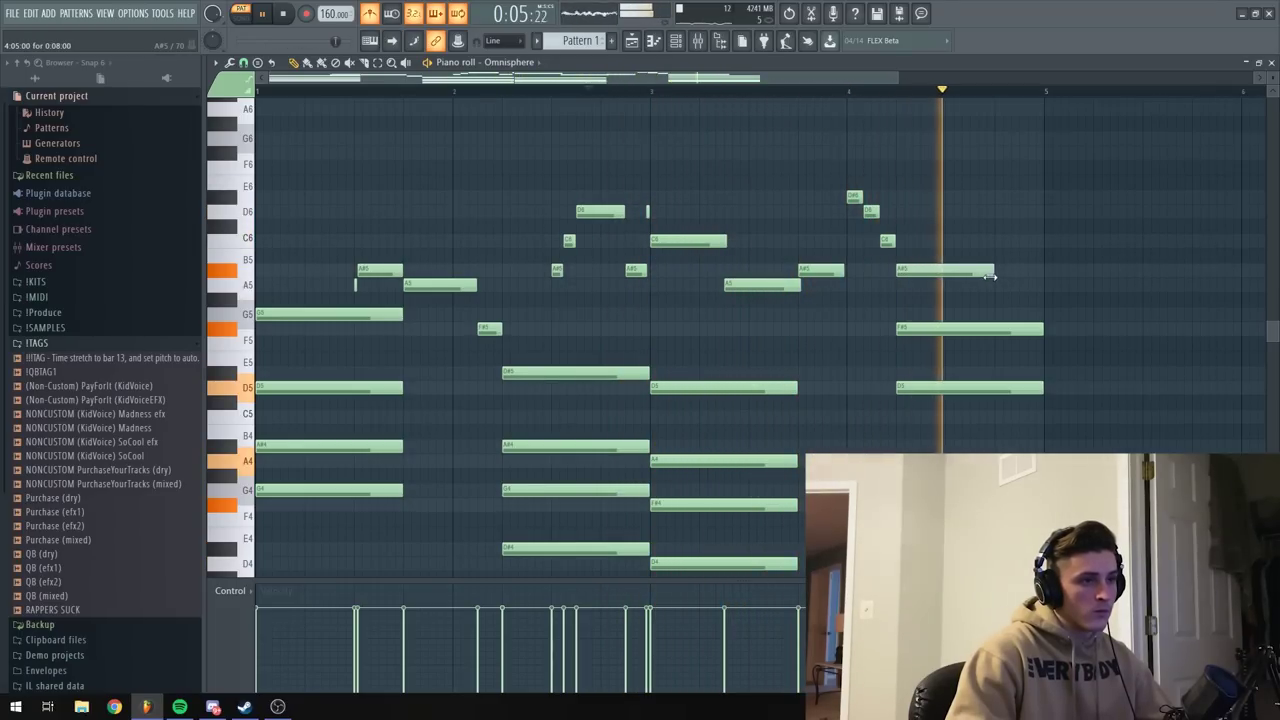
pyautogui.press('space')
pyautogui.moveTo(988, 277); pyautogui.dragTo(955, 279)
pyautogui.press('space')
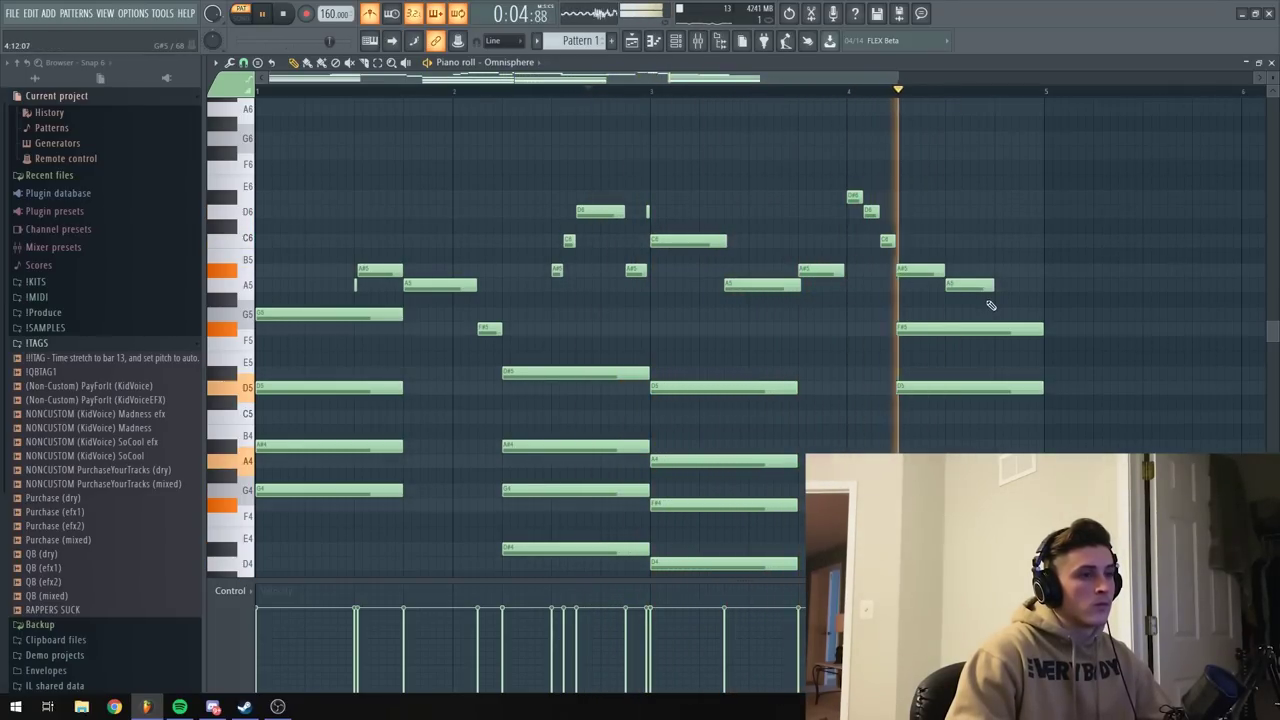
# Add a one-beat G5 finishing bar 4 and shorten the last chord's F#5 to end where the G5 starts.
pyautogui.press('space')
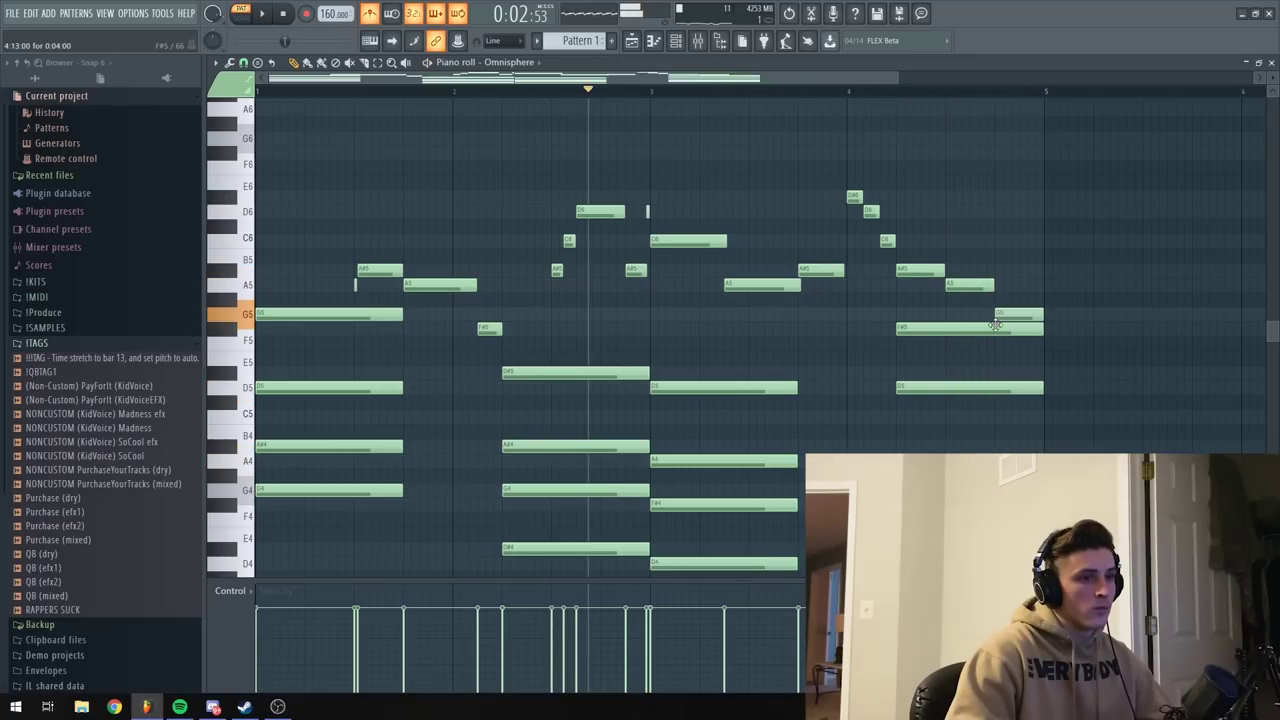
pyautogui.press('space')
pyautogui.moveTo(1040, 329); pyautogui.dragTo(991, 339)
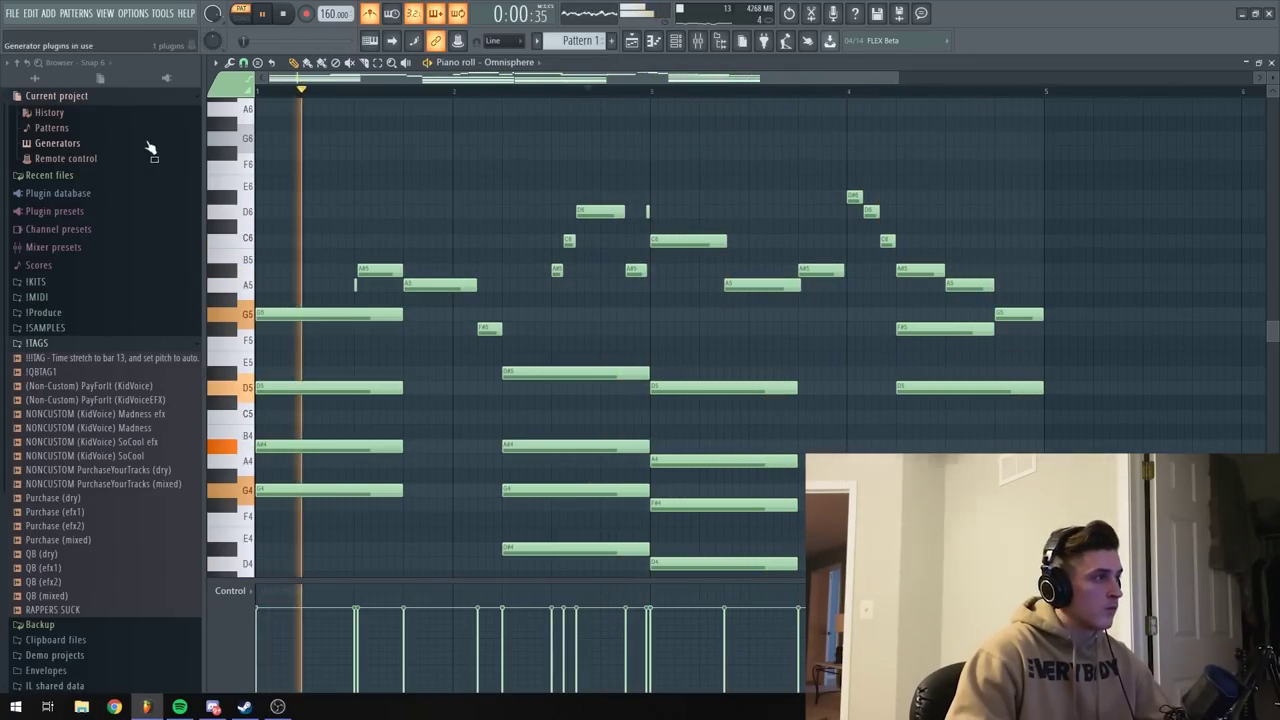
# Set the piano roll snap back to Step while the full melody plays.
pyautogui.click(244, 63)
pyautogui.click(263, 192)
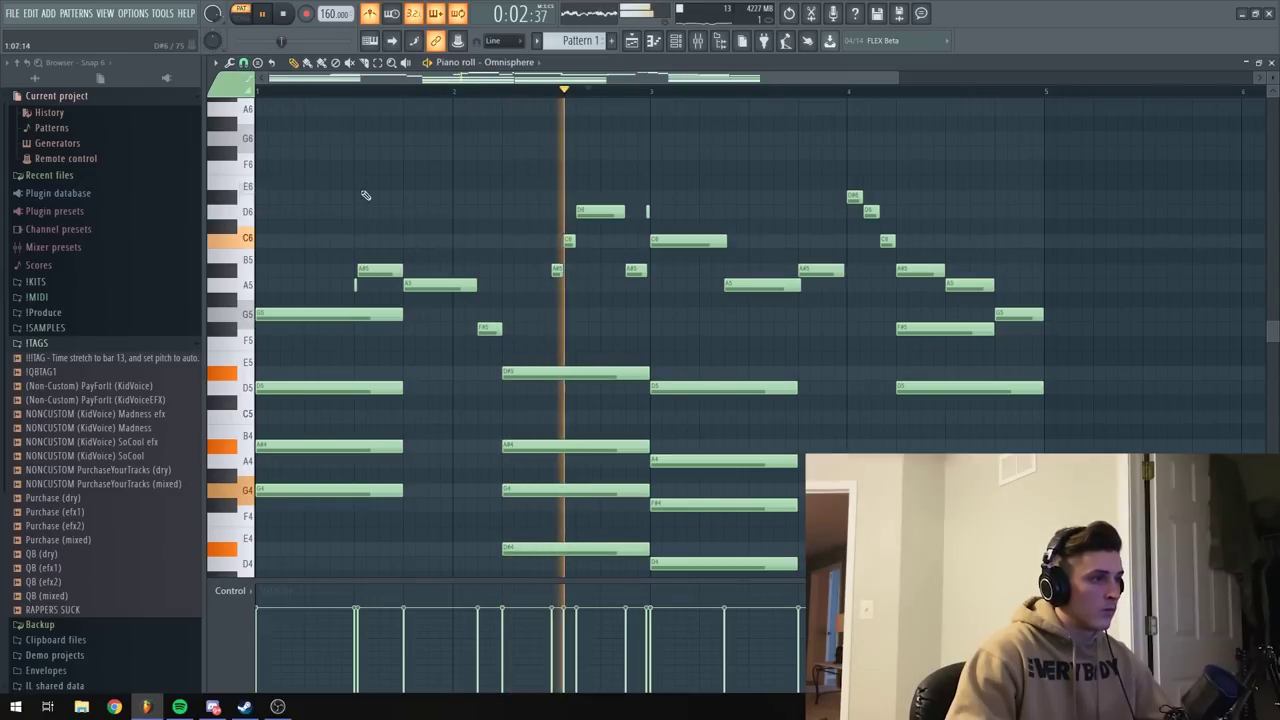
pyautogui.scroll(-2, 480, 100)
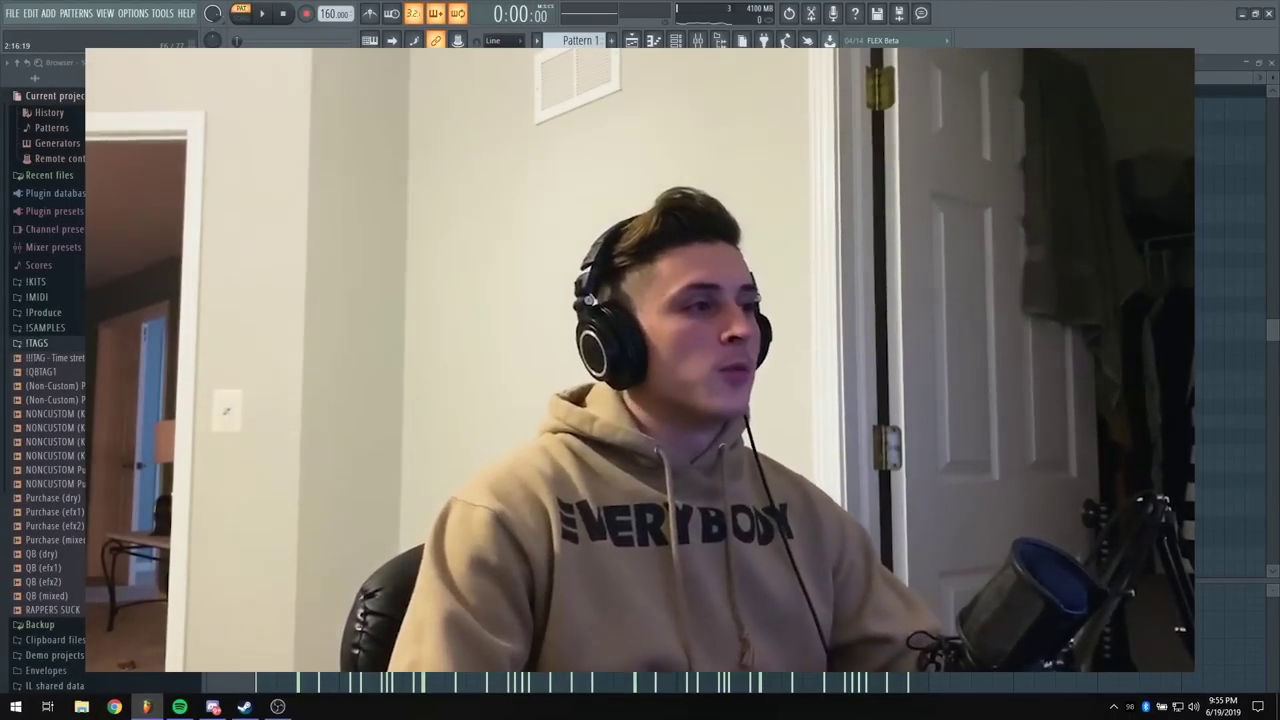
# Add a second Omnisphere channel, copy the melody and chord notes into it, and play the pattern.
pyautogui.click(428, 400)
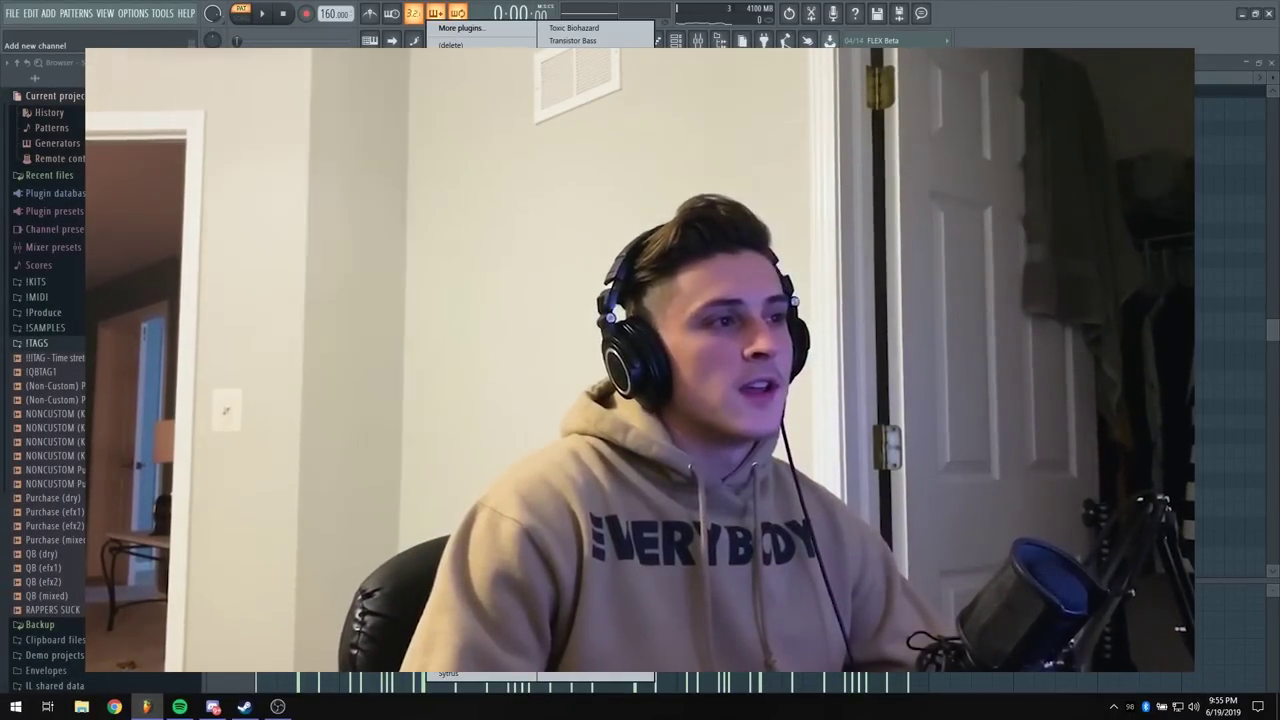
pyautogui.click(466, 470)
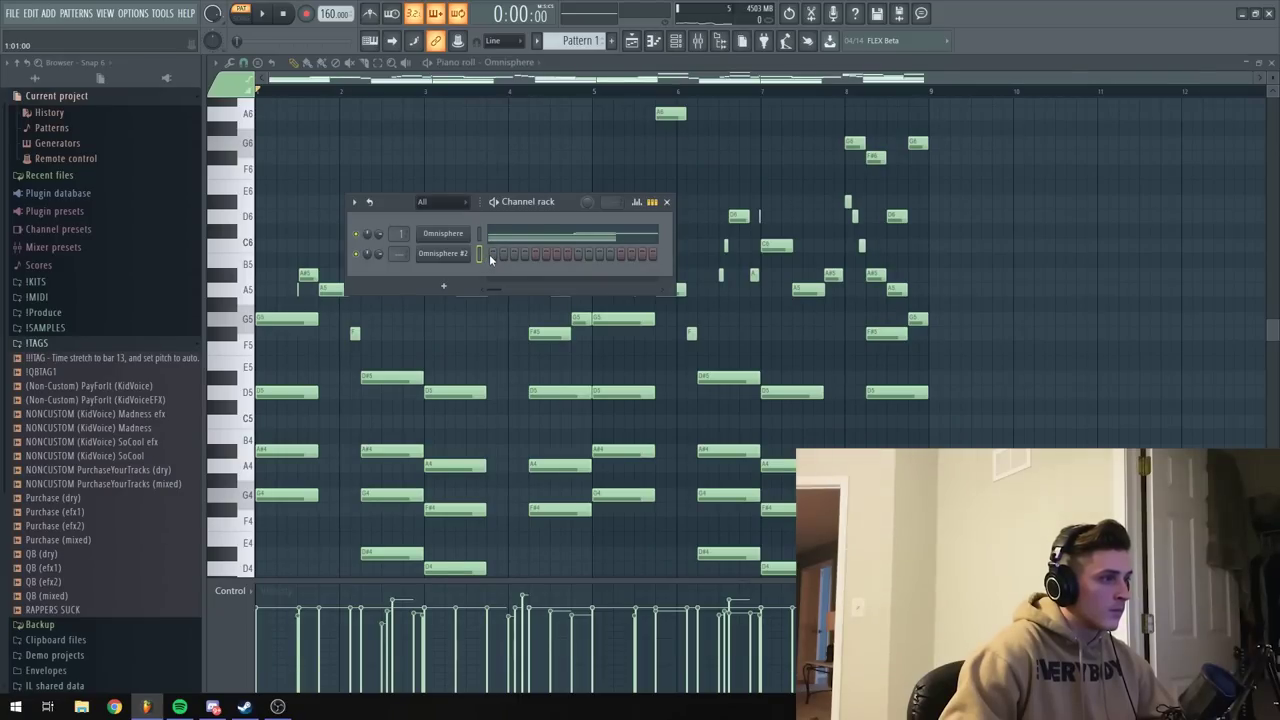
pyautogui.press('space')
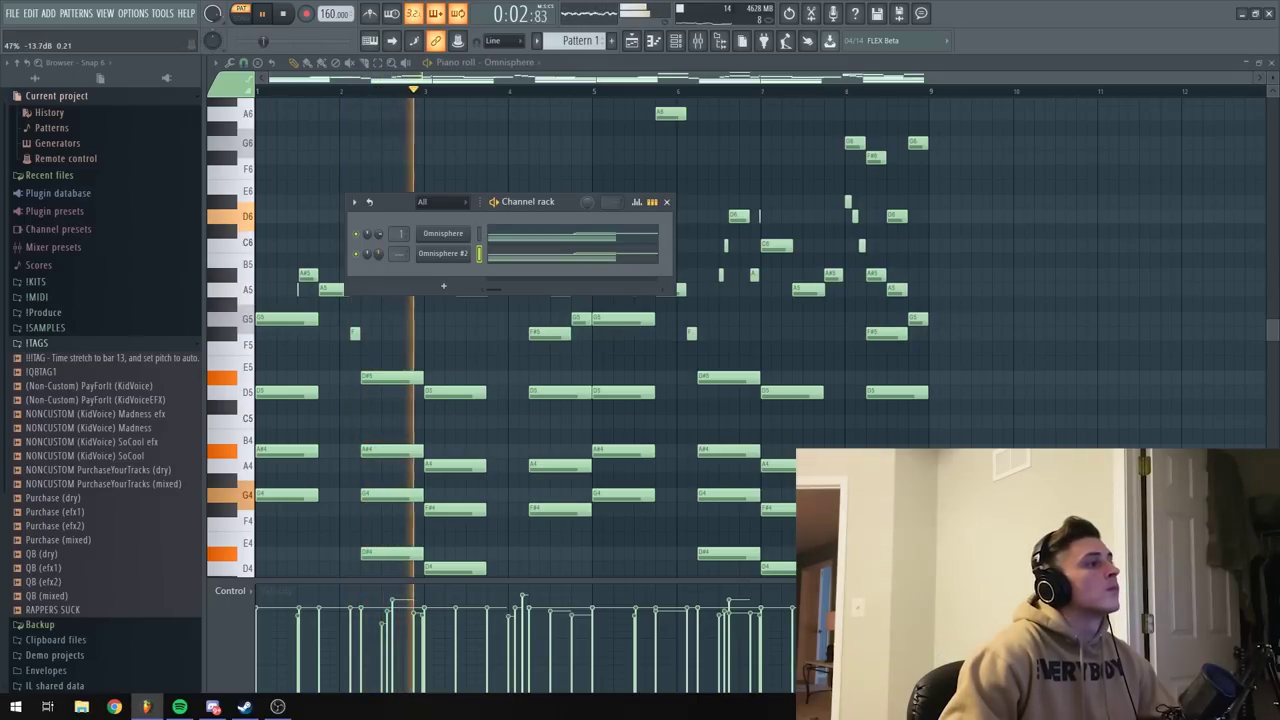
# Open the Omnisphere #2 instrument, audition Arp - Boneless from the Nick Mira directory, and load the Arp - Flamin patch.
pyautogui.rightClick(357, 256)
pyautogui.click(374, 267)
pyautogui.click(448, 260)
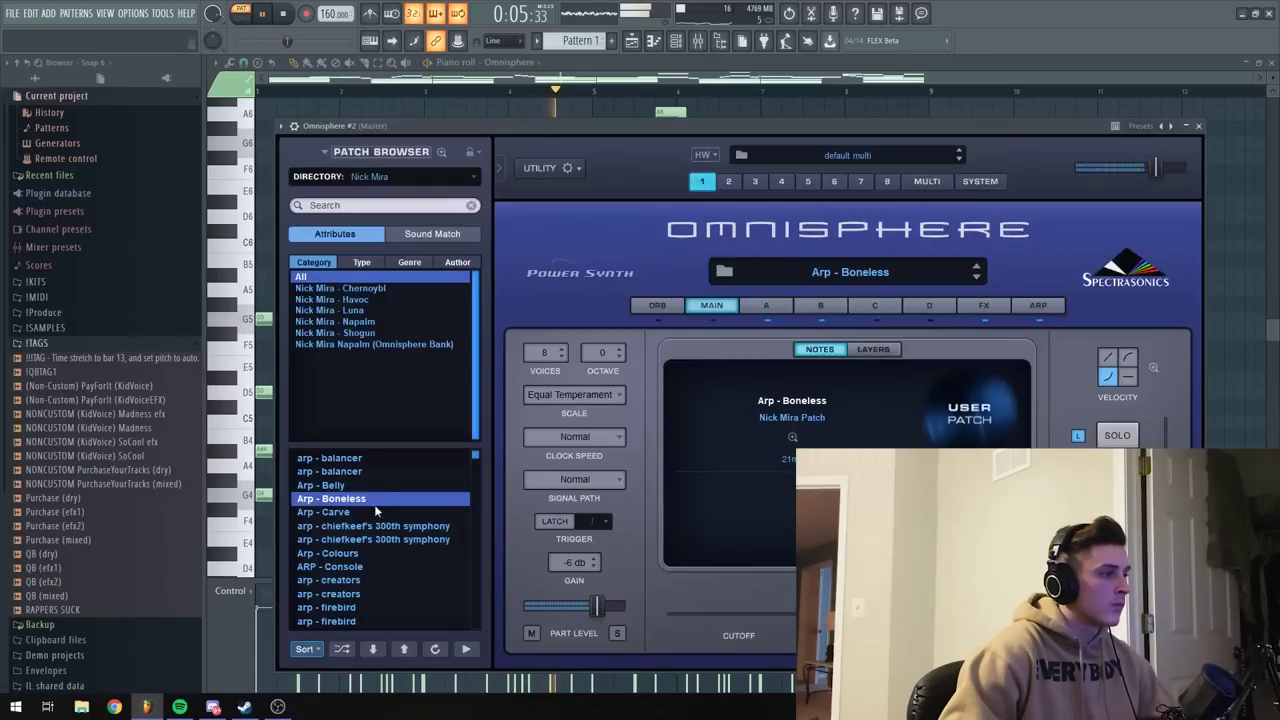
pyautogui.scroll(-1, 383, 573)
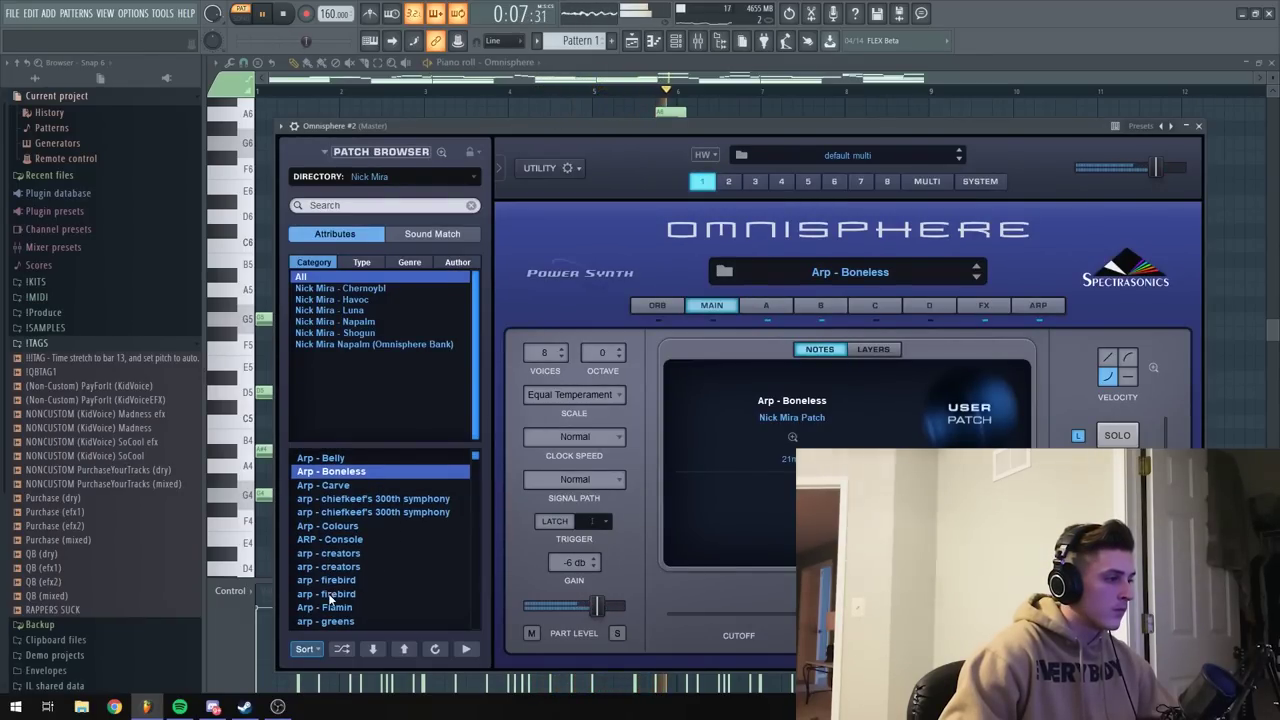
pyautogui.click(321, 607)
pyautogui.scroll(-1, 392, 554)
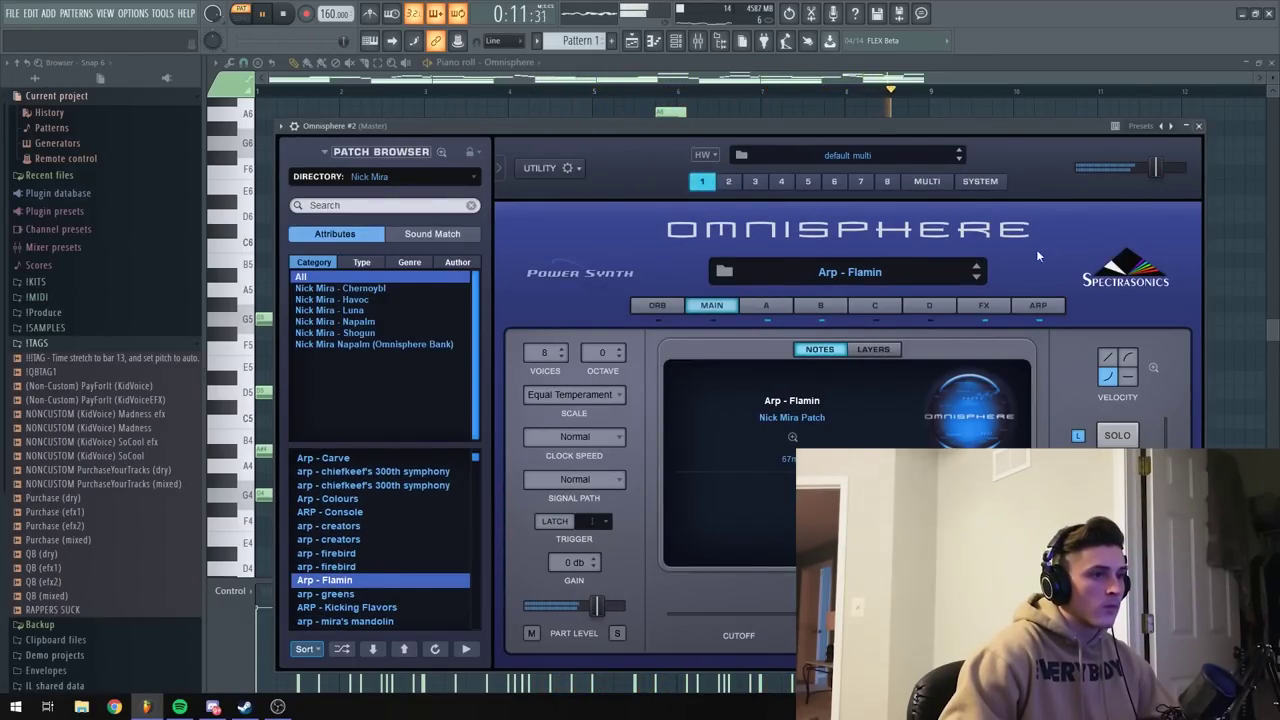
# In the patch's arpeggiator, try the note rates 1/1 dotted, 1/16 and 1/4 during playback, and set the rate to 1/8.
pyautogui.click(983, 305)
pyautogui.click(1037, 305)
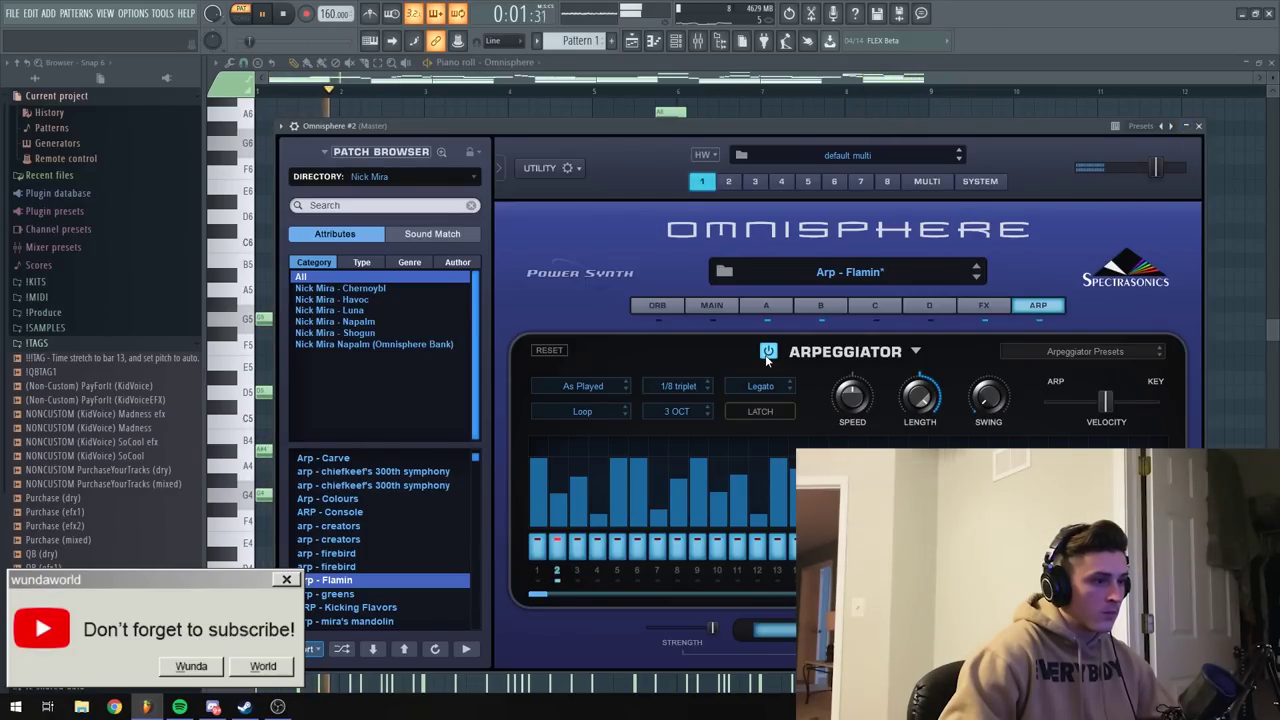
pyautogui.click(694, 388)
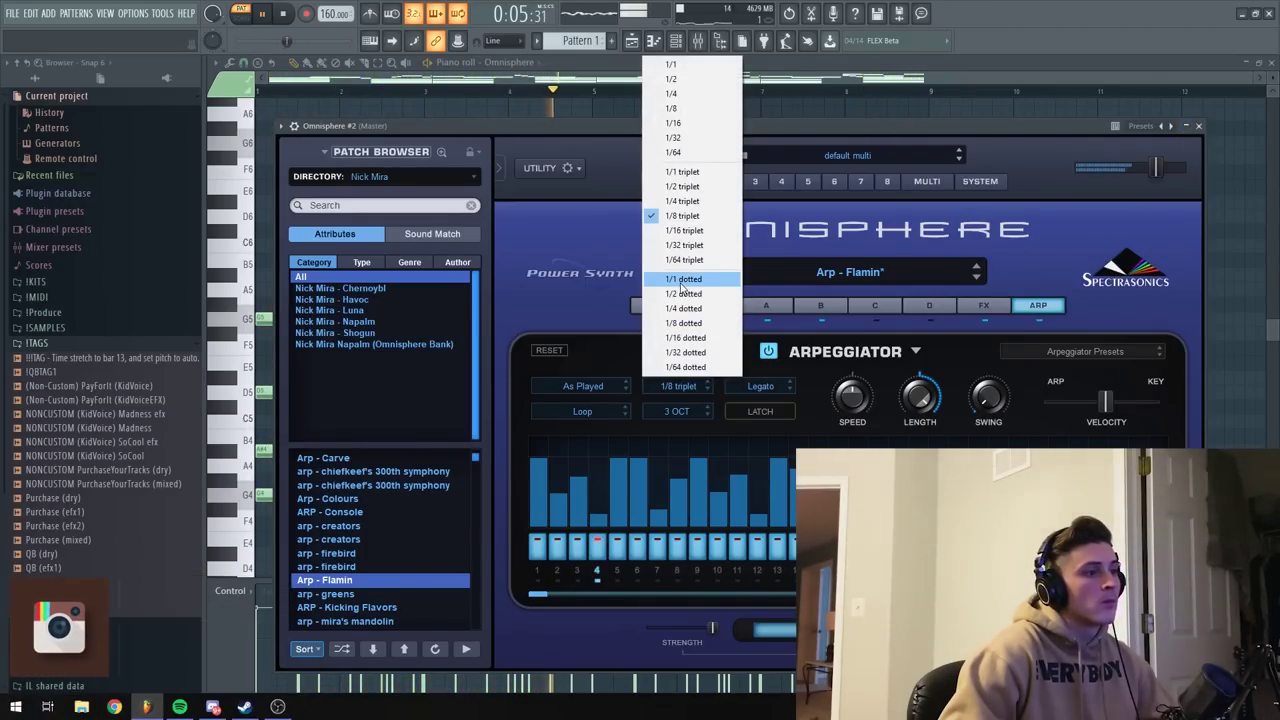
pyautogui.click(683, 280)
pyautogui.click(676, 408)
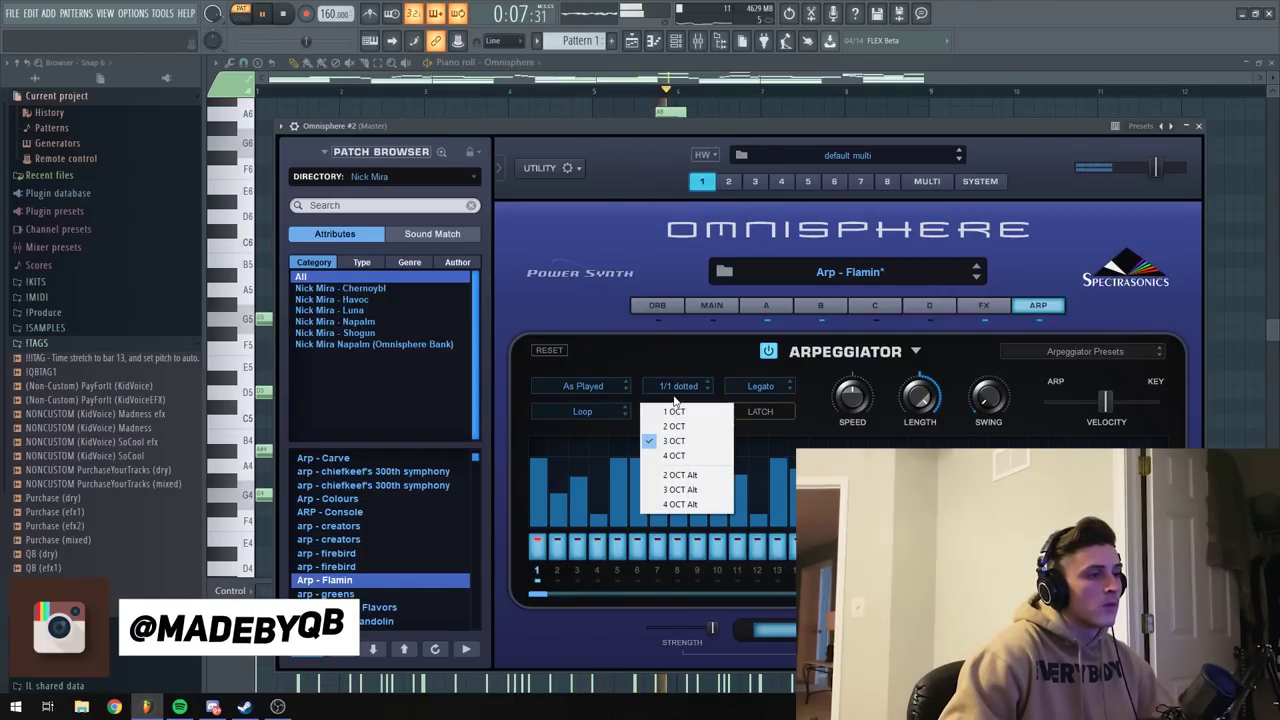
pyautogui.click(676, 392)
pyautogui.click(679, 386)
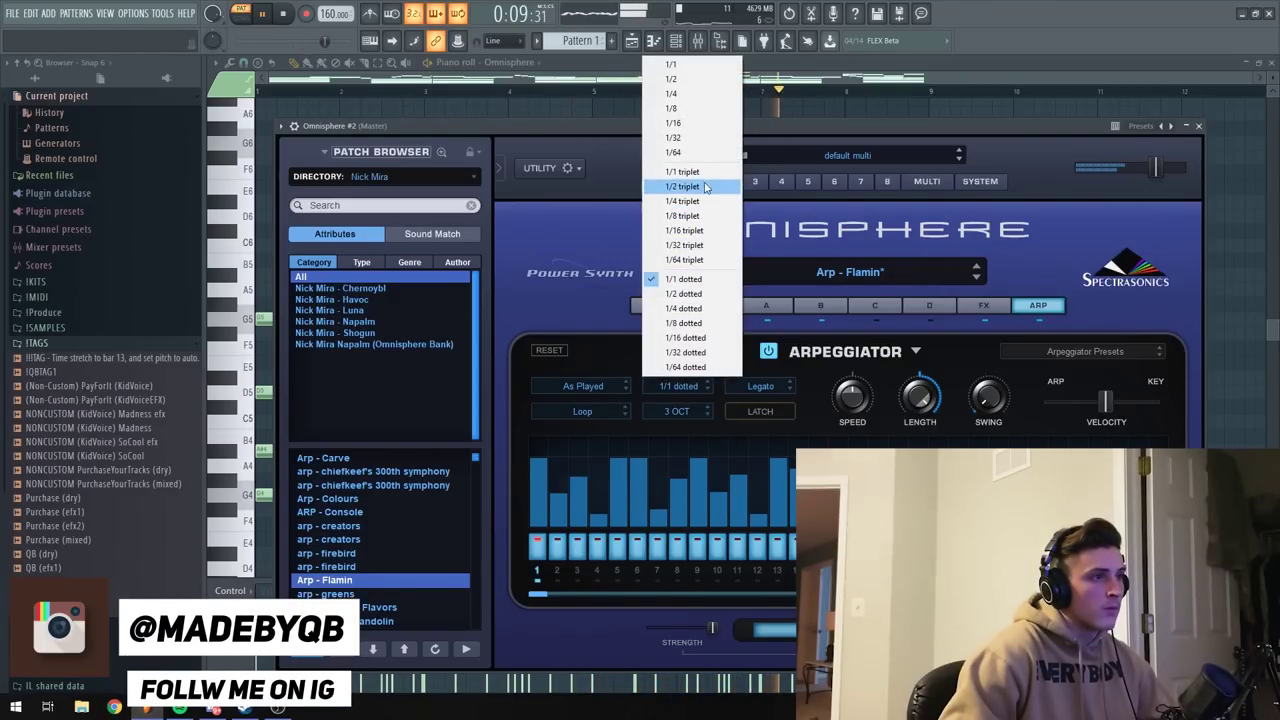
pyautogui.click(688, 122)
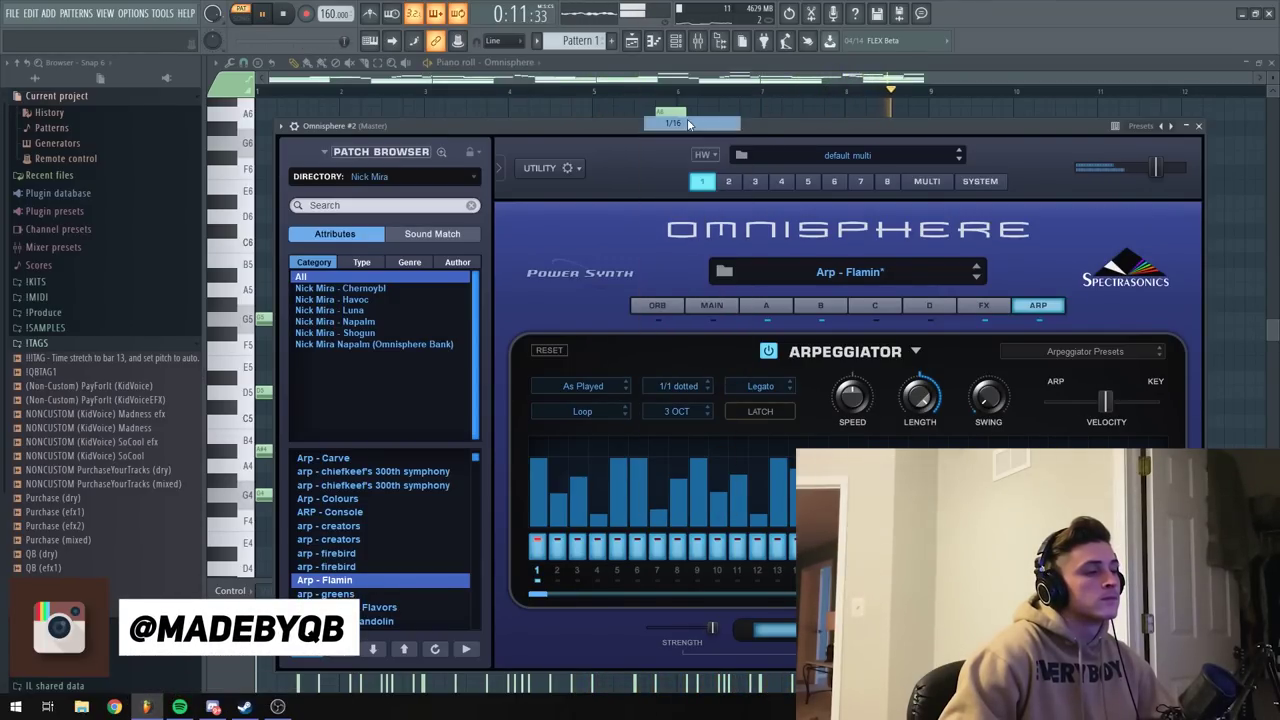
pyautogui.click(694, 390)
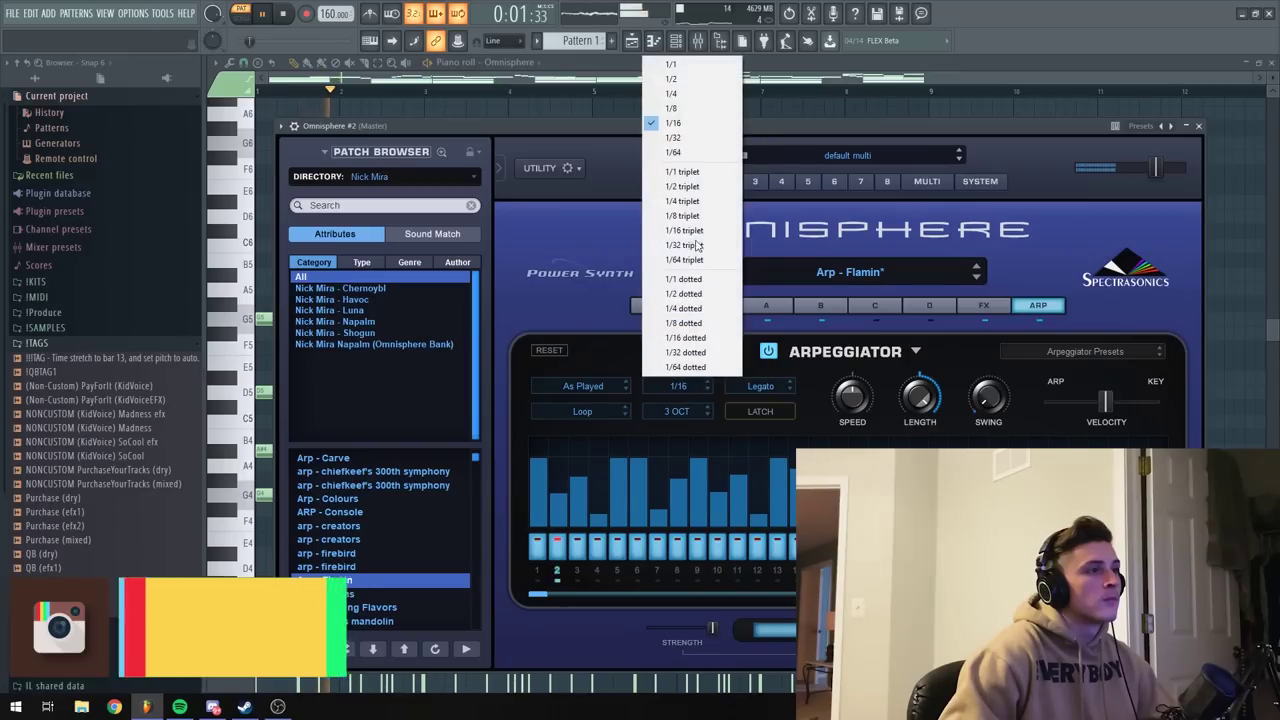
pyautogui.click(683, 95)
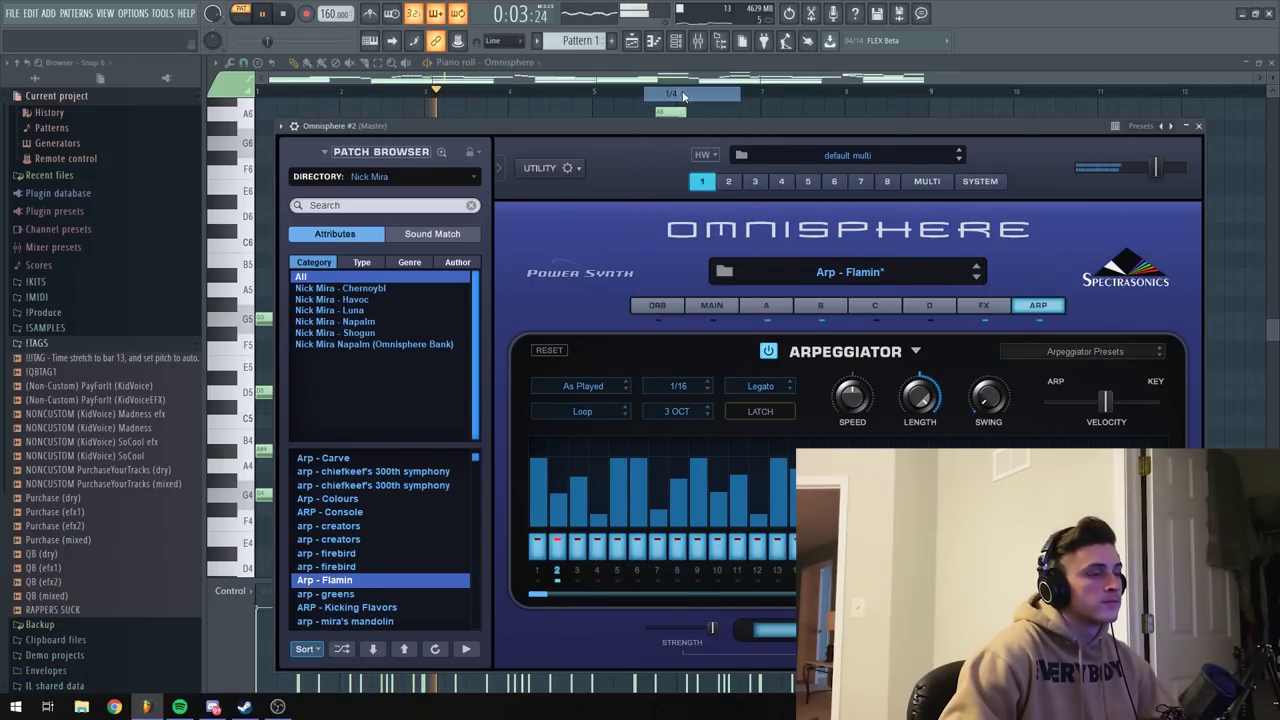
pyautogui.click(693, 391)
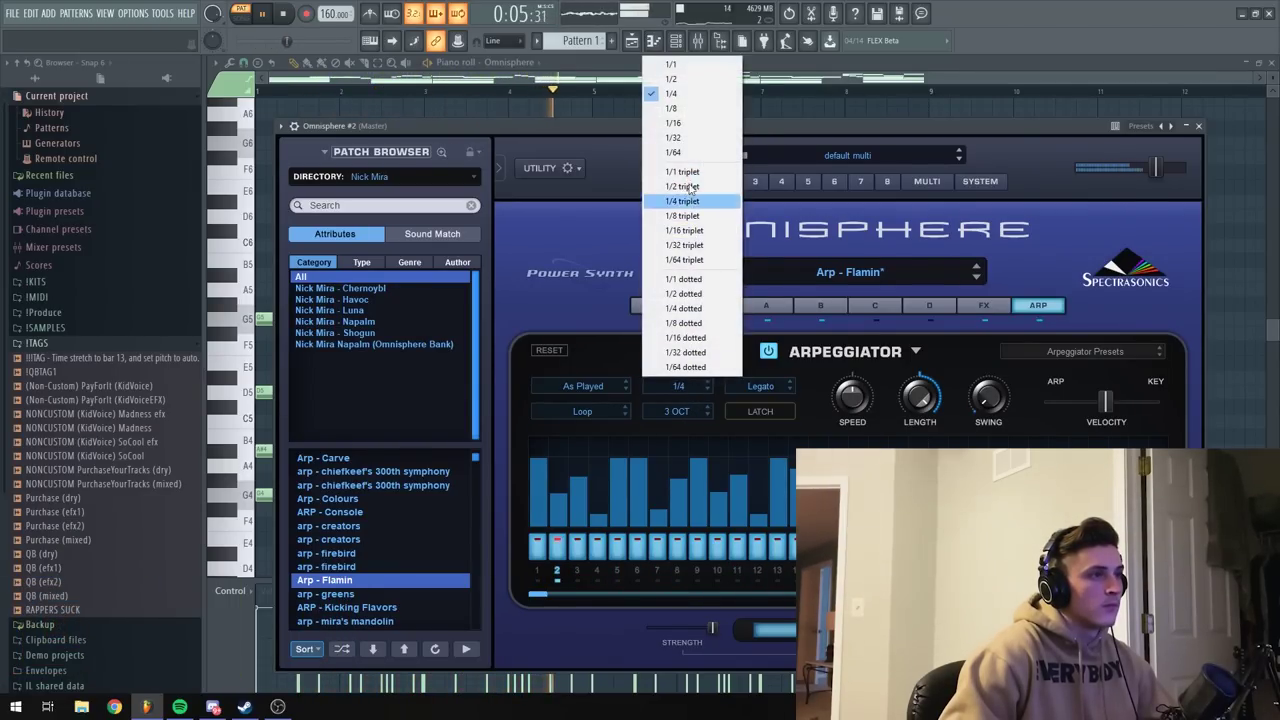
pyautogui.click(681, 112)
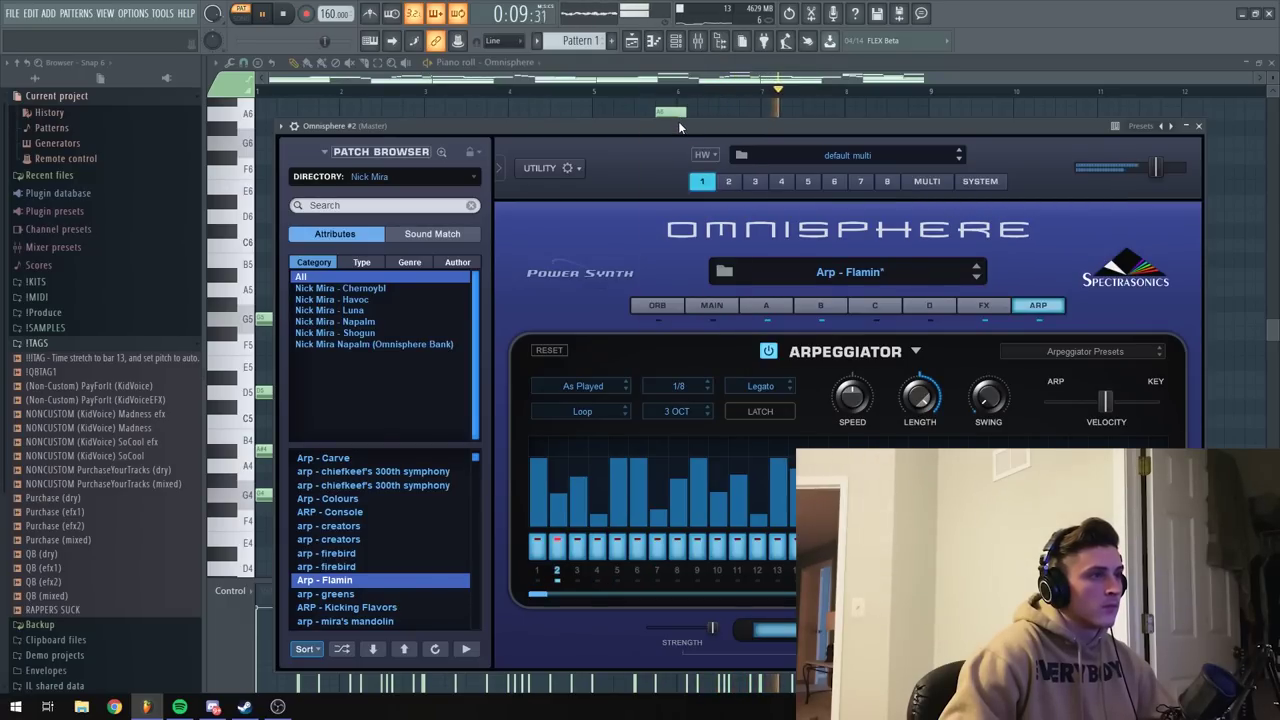
# Close the Omnisphere #2 instrument, route its channel to mixer track 2, and play both Omnisphere layers together.
pyautogui.click(1198, 126)
pyautogui.press('space')
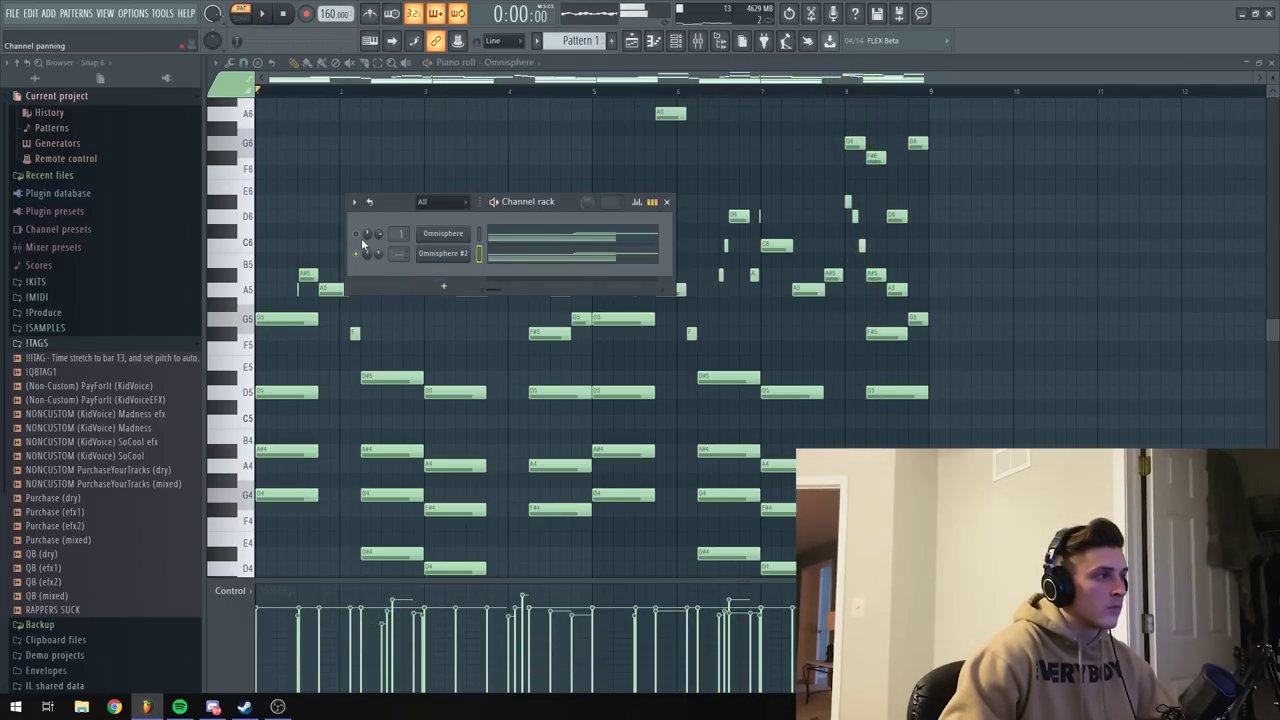
pyautogui.click(698, 41)
pyautogui.press('space')
pyautogui.click(604, 63)
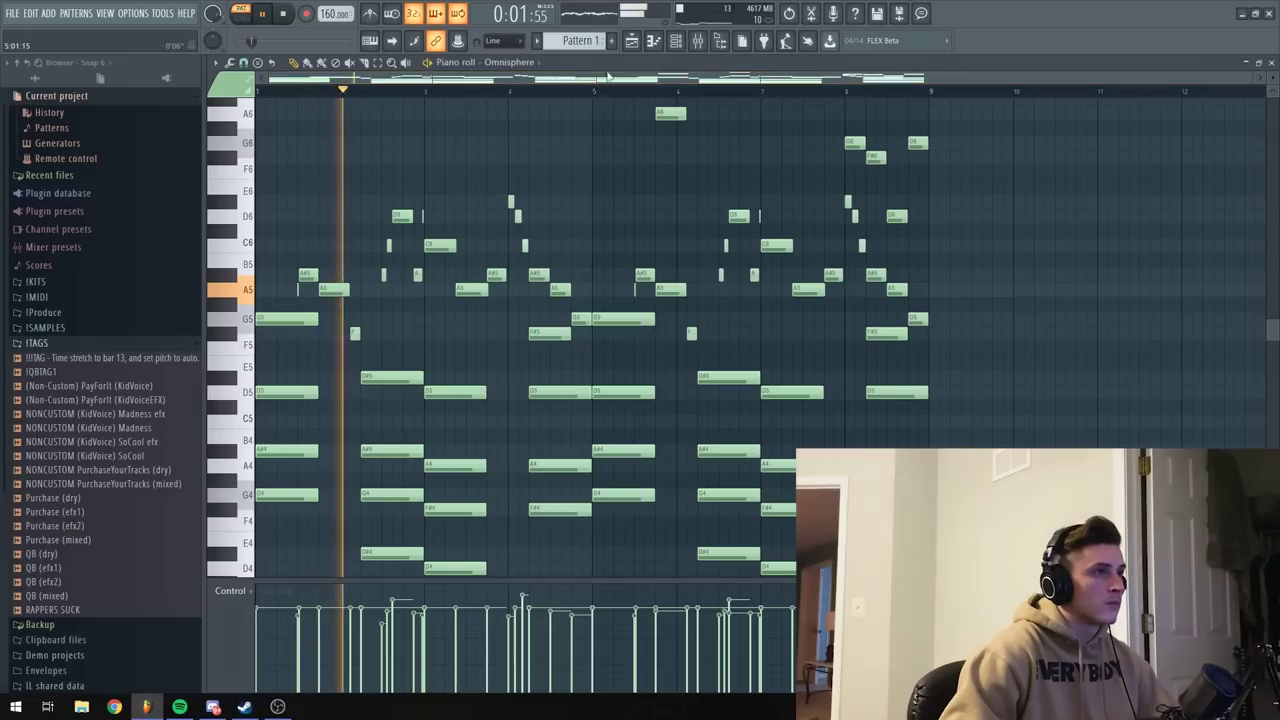
pyautogui.click(676, 41)
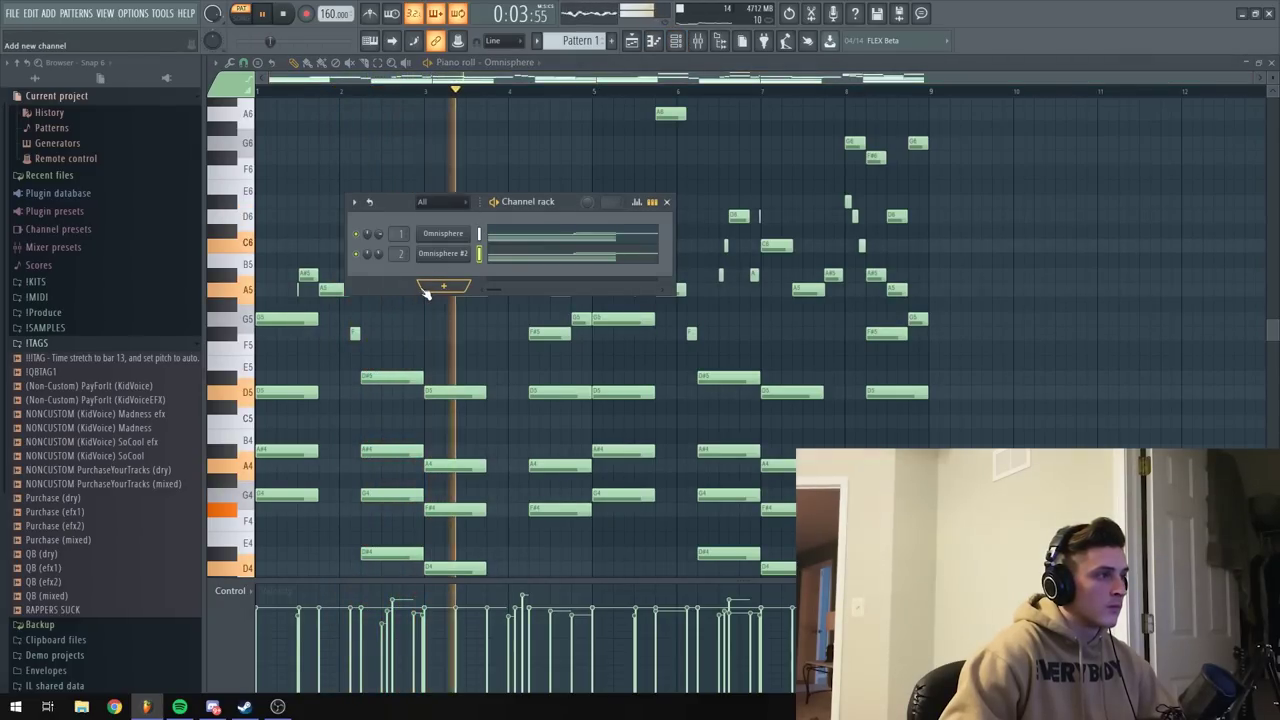
# Load FabFilter Pro-Q 2 in slot 10 of mixer Insert 2 with the CLAP preset and set its low cut to about 199 Hz.
pyautogui.click(700, 41)
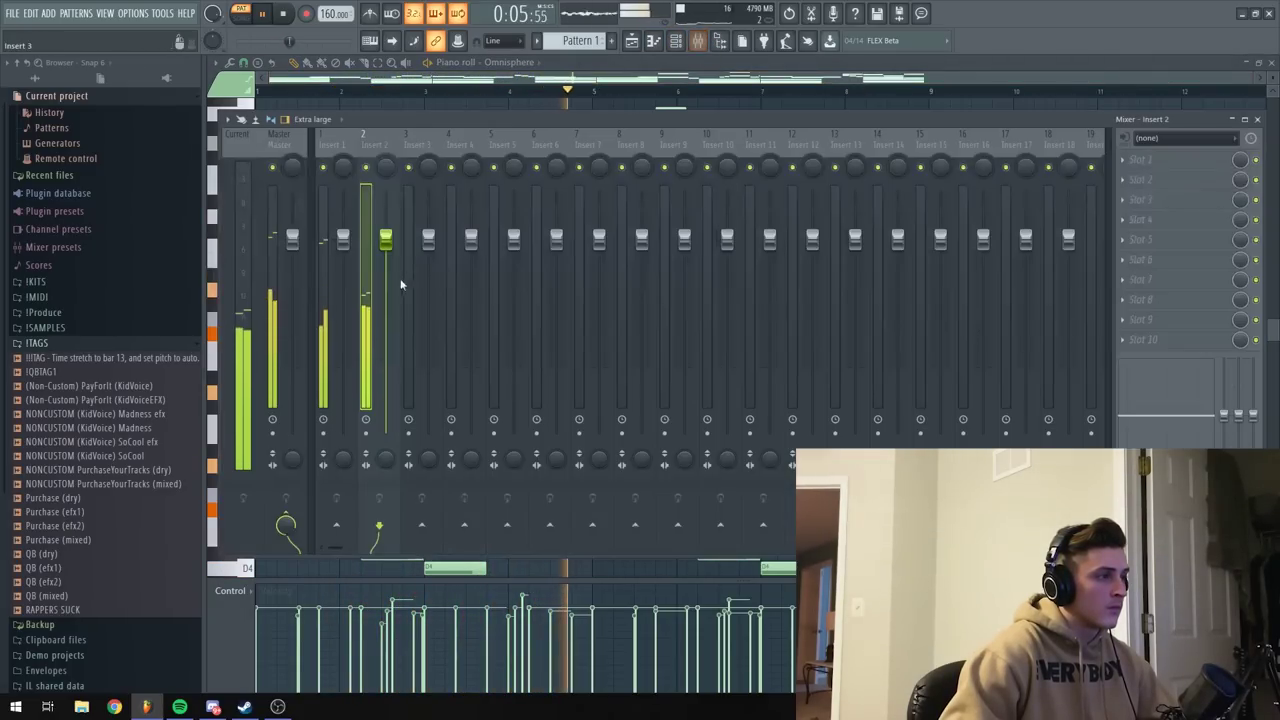
pyautogui.click(1138, 340)
pyautogui.click(840, 485)
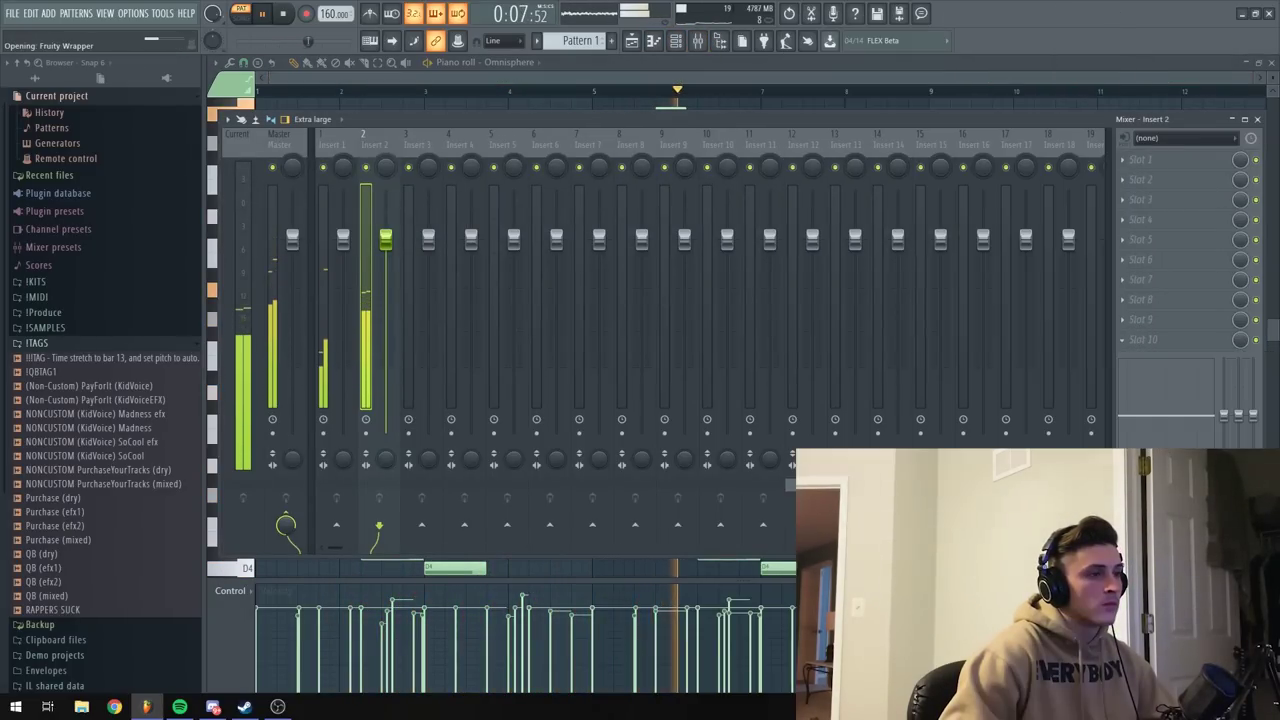
pyautogui.click(710, 267)
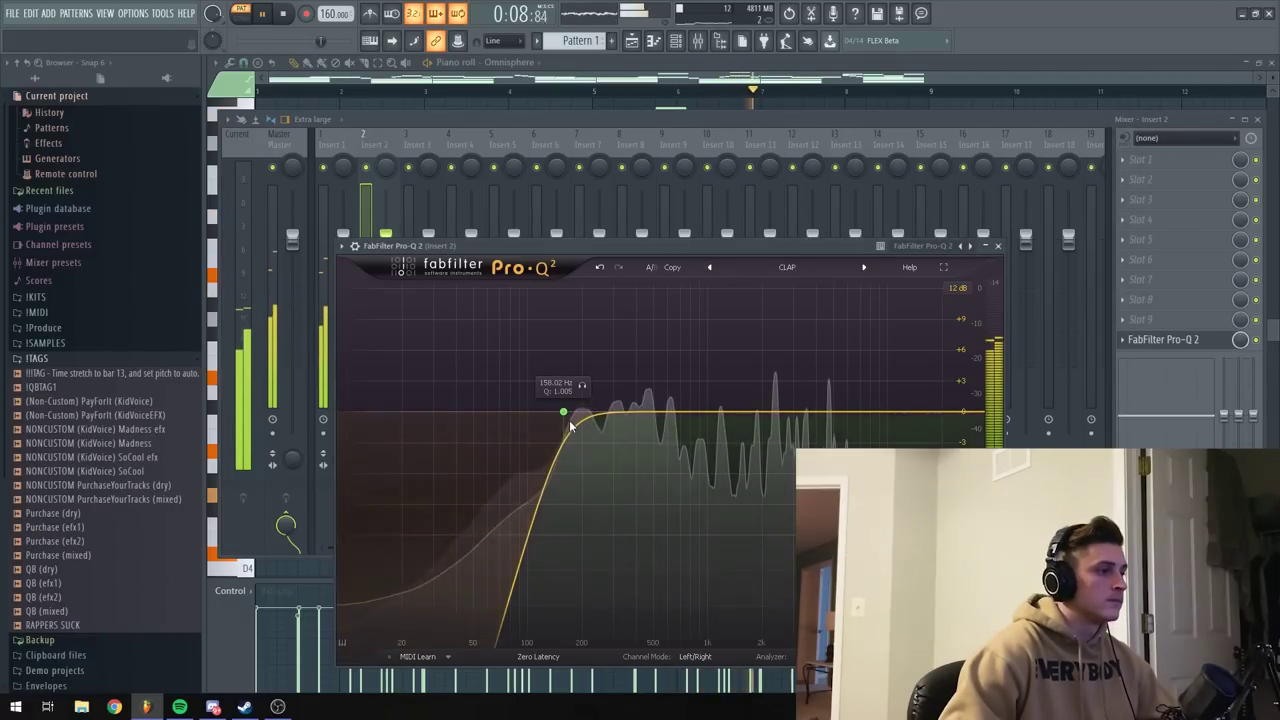
pyautogui.moveTo(565, 412); pyautogui.dragTo(577, 414)
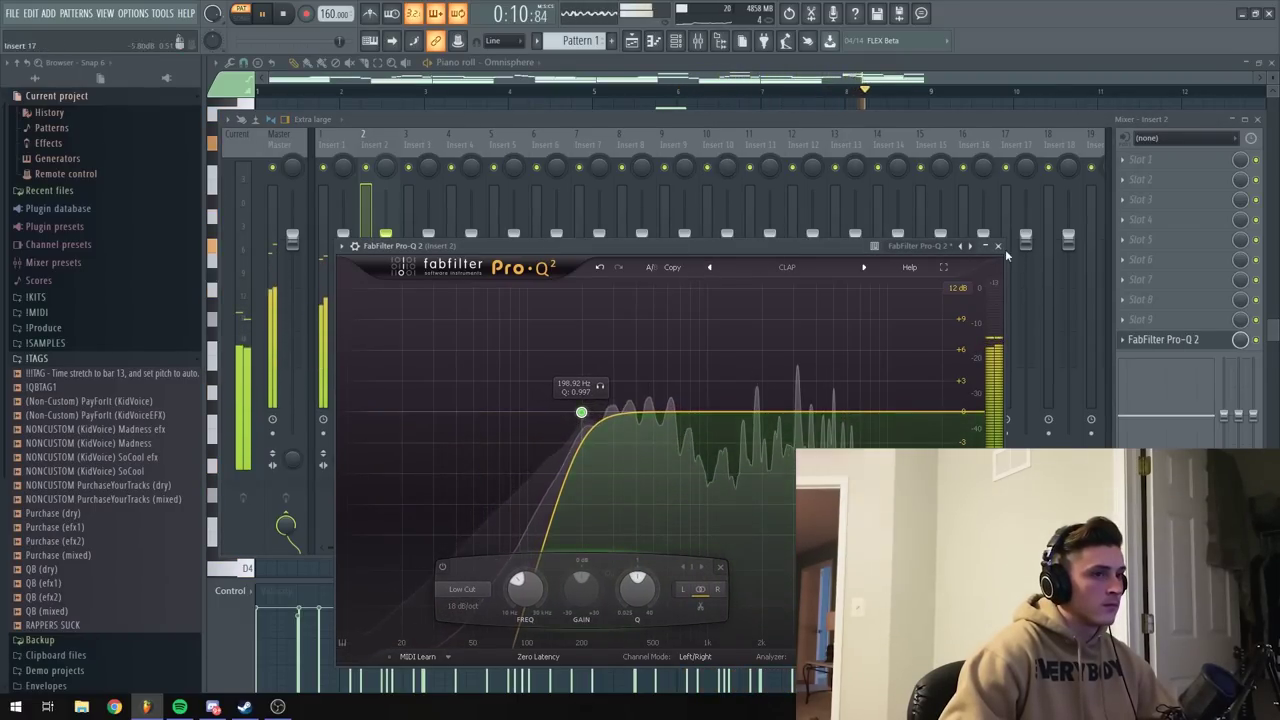
pyautogui.click(997, 245)
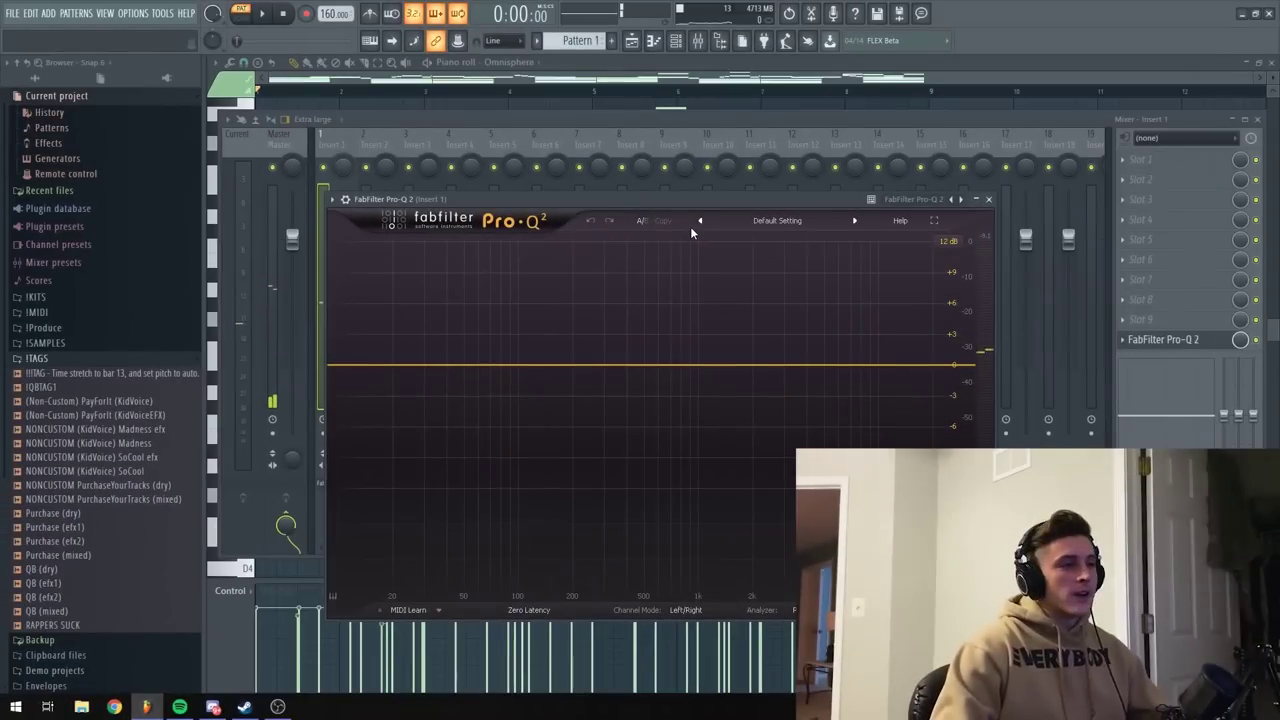
# Apply the CLAP preset to FabFilter Pro-Q 2 on mixer Insert 1 and raise its low-cut frequency slightly.
pyautogui.click(706, 222)
pyautogui.moveTo(639, 202); pyautogui.dragTo(643, 192)
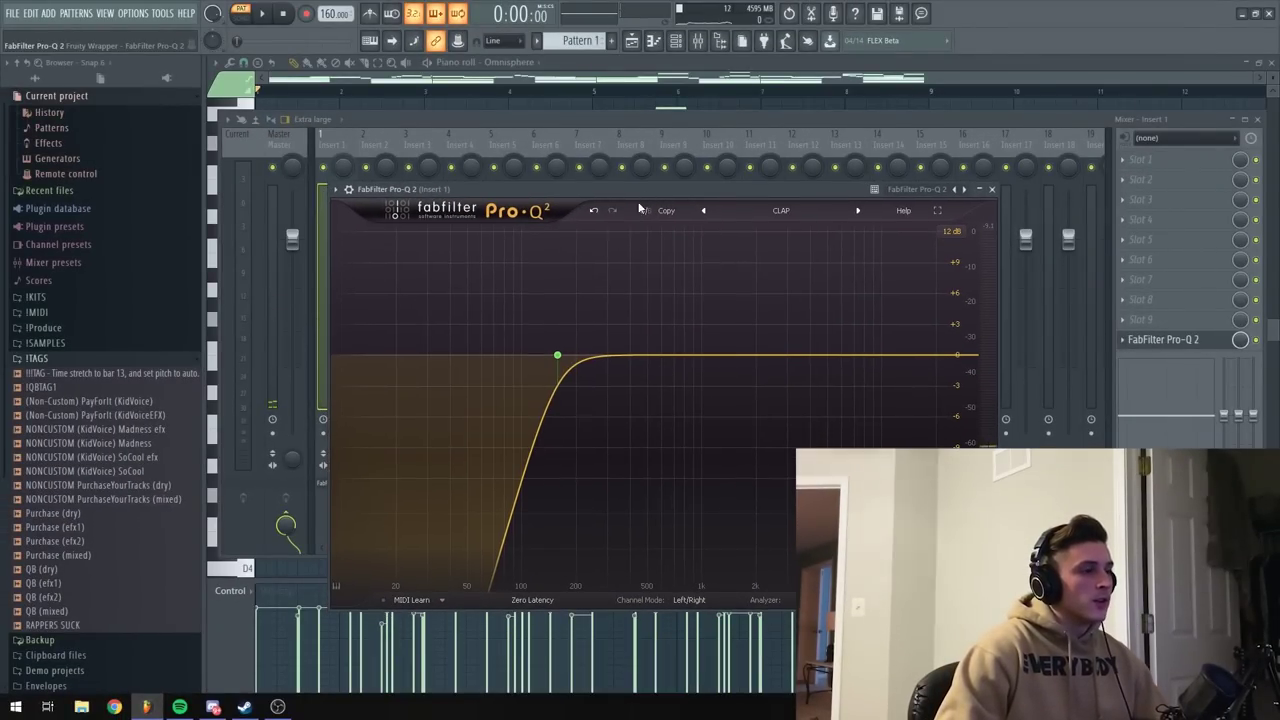
pyautogui.moveTo(557, 355); pyautogui.dragTo(564, 354)
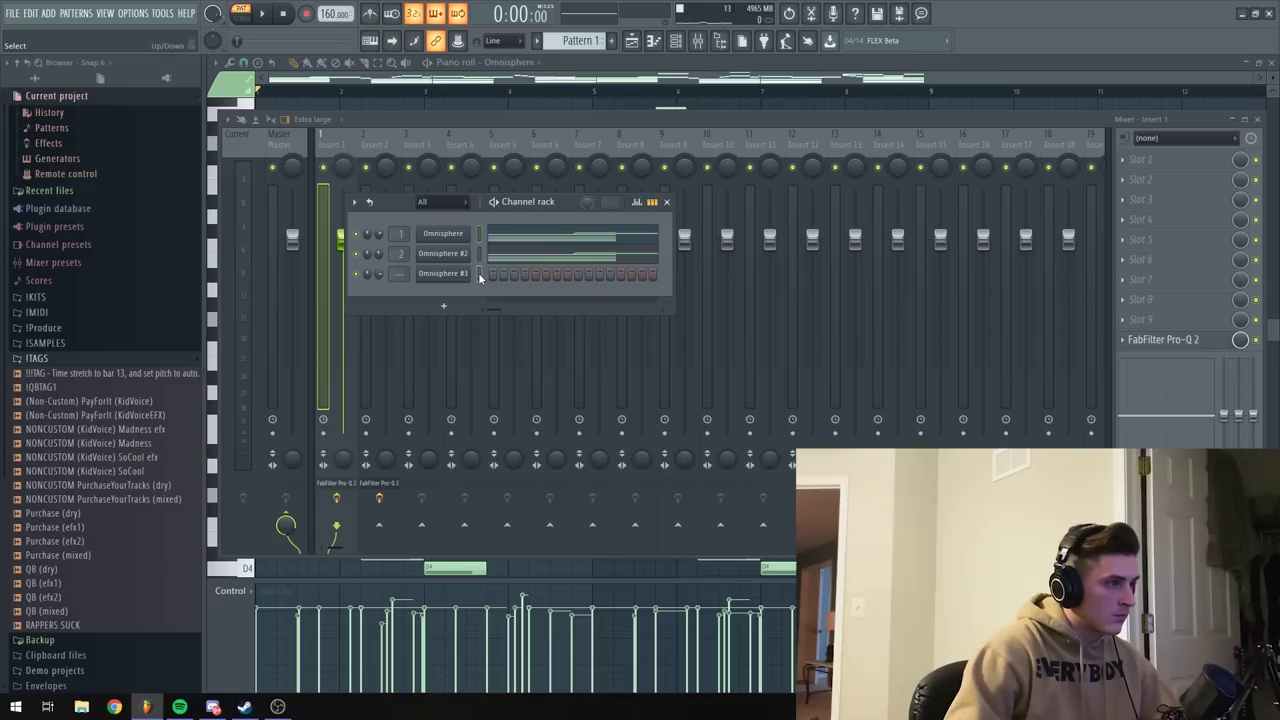
# Play the pattern with the Omnisphere #3 layer, check its instrument, and route that channel to mixer track 3.
pyautogui.press('space')
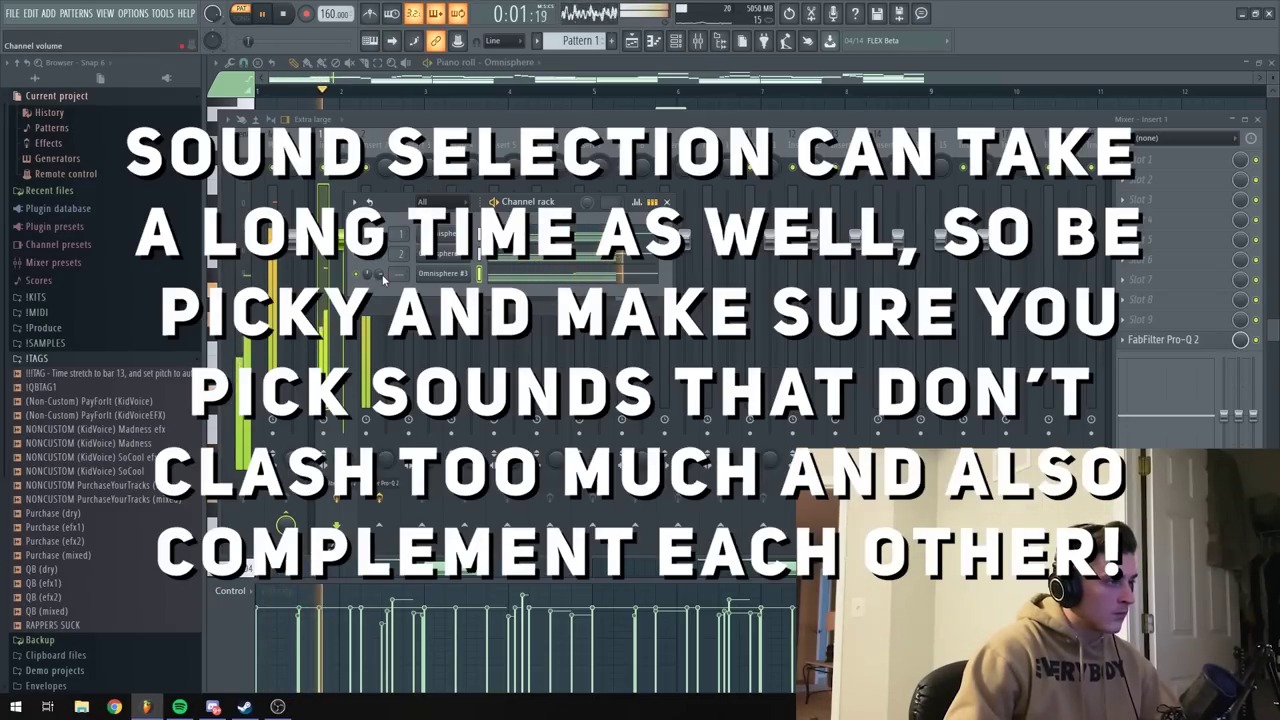
pyautogui.click(440, 274)
pyautogui.click(1220, 81)
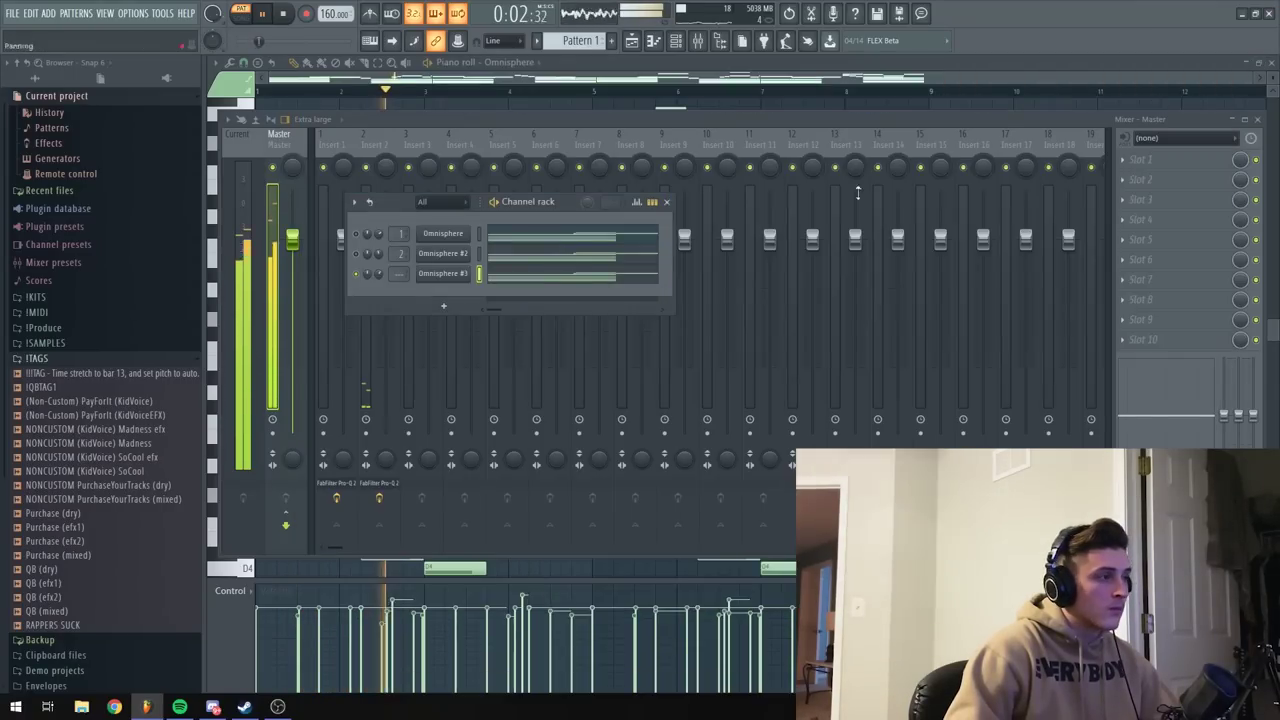
pyautogui.press('space')
pyautogui.moveTo(399, 274); pyautogui.dragTo(399, 259)
# Equalize Insert 3 with FabFilter Pro-Q 2's CLAP low cut plus a bell cut of about 5 dB near 604 Hz, and lower its volume.
pyautogui.click(678, 44)
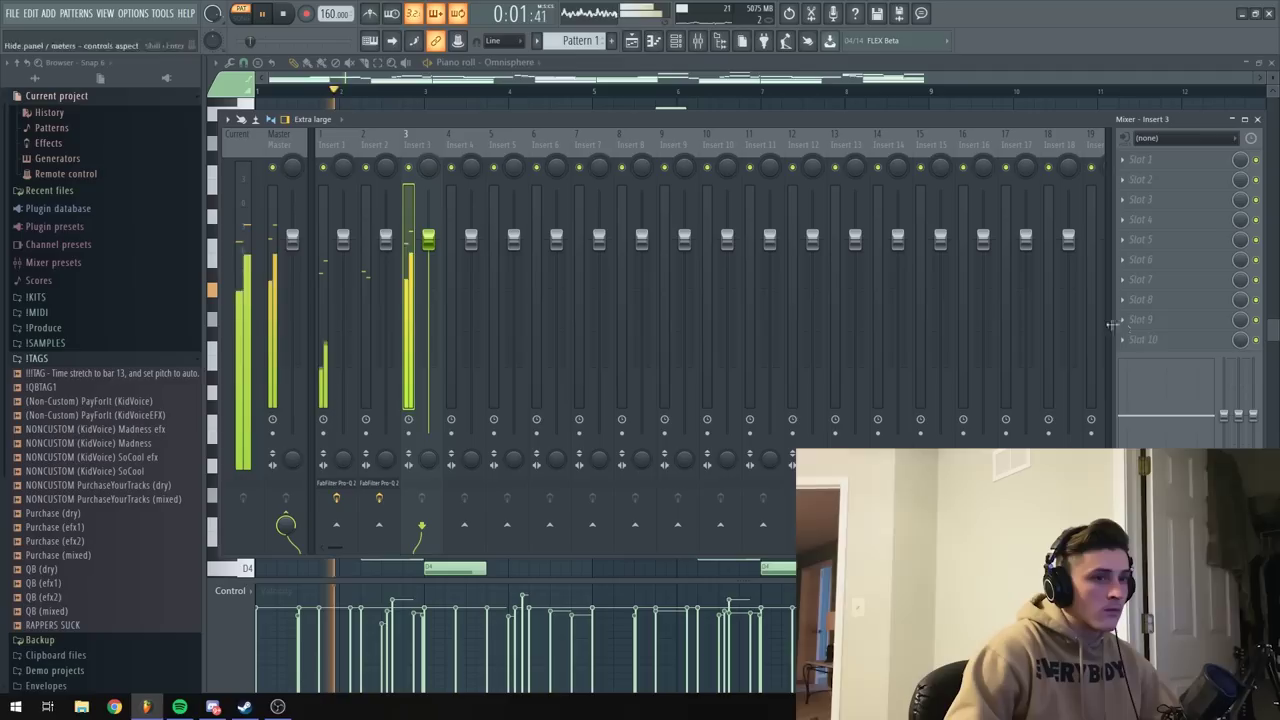
pyautogui.click(1172, 341)
pyautogui.click(946, 425)
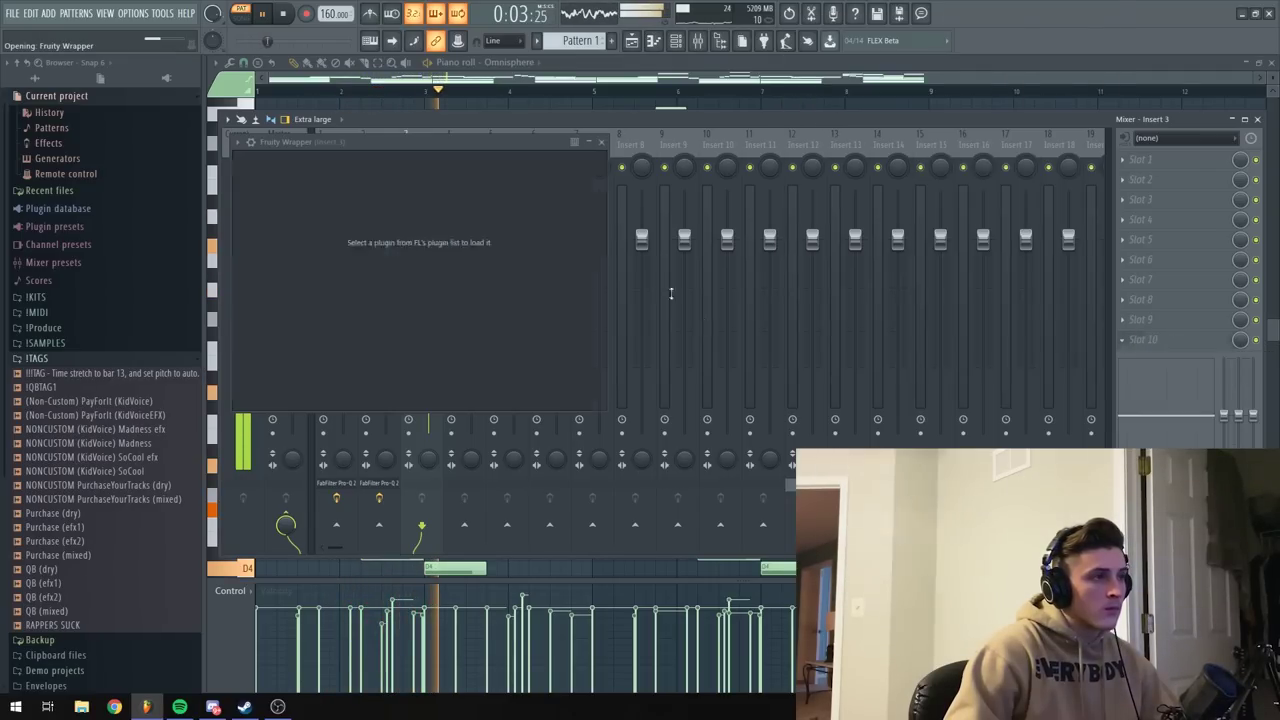
pyautogui.doubleClick(459, 308)
pyautogui.moveTo(459, 308); pyautogui.dragTo(473, 314)
pyautogui.moveTo(606, 311); pyautogui.dragTo(564, 358)
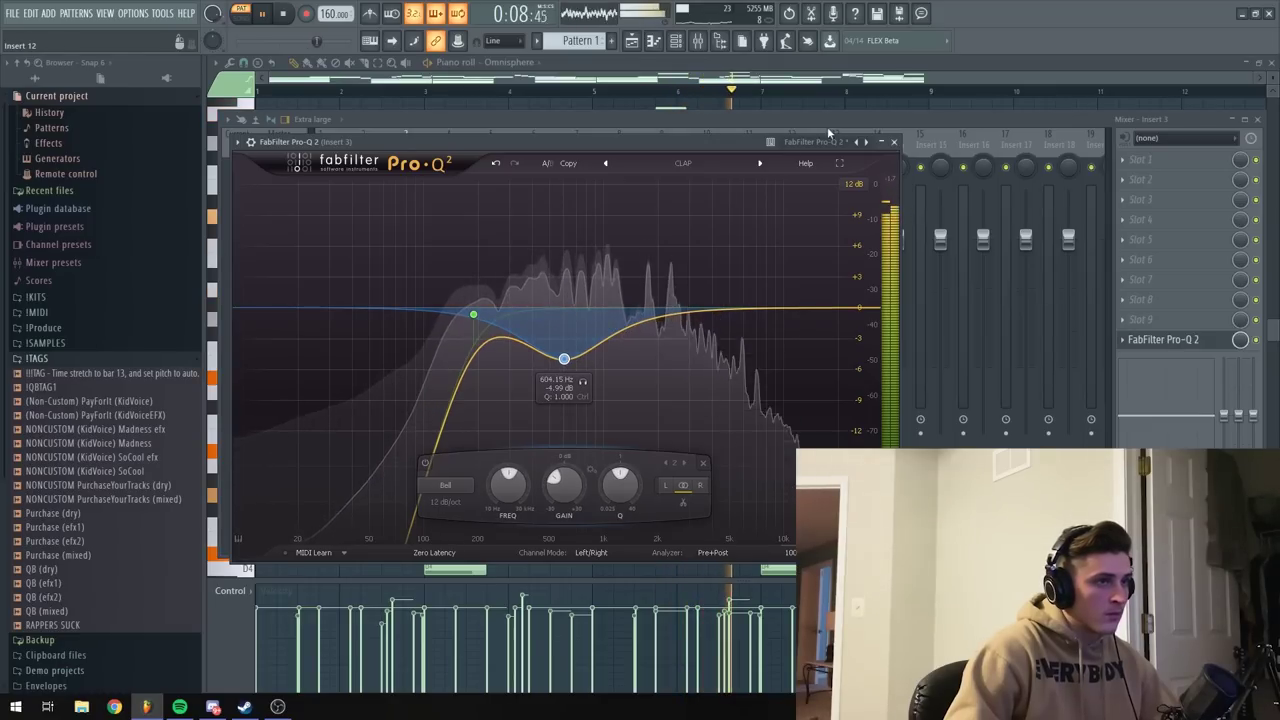
pyautogui.click(894, 142)
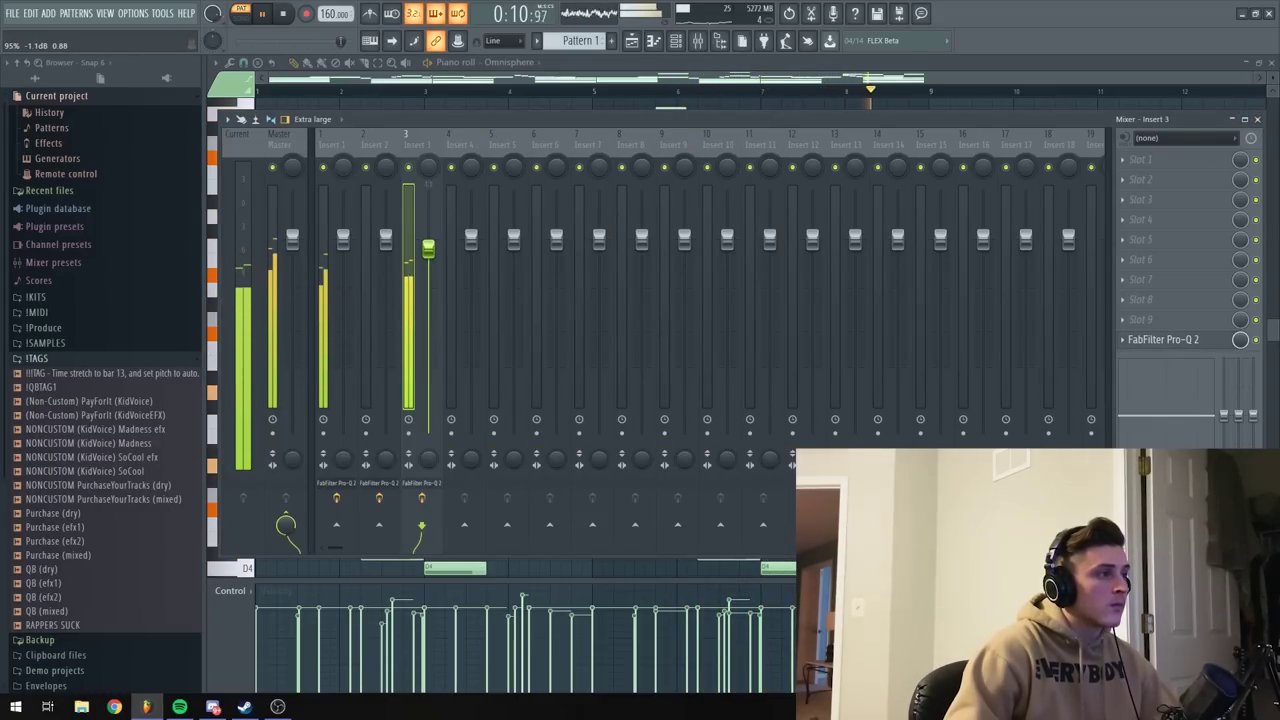
pyautogui.click(1258, 119)
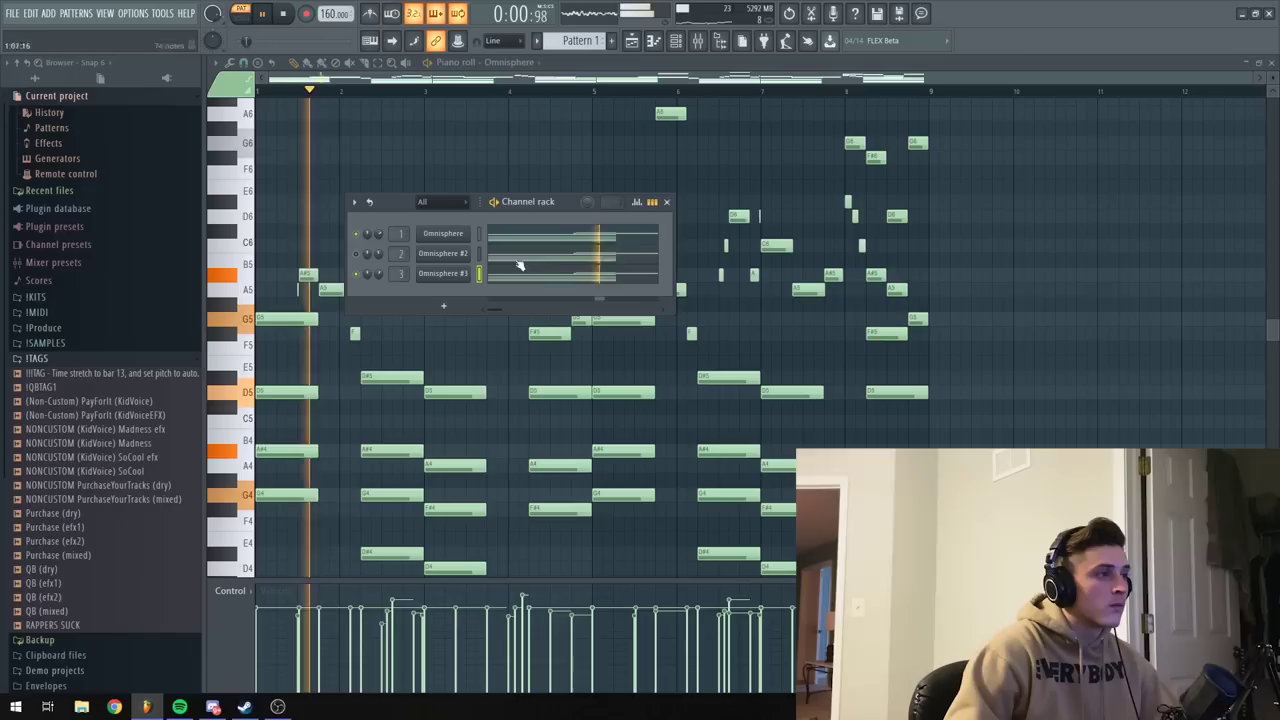
# Add Fruity Reeverb 2 in slot 1 of mixer Insert 2 with a 78% wet level, and lower the Insert 1 volume slightly.
pyautogui.press('space')
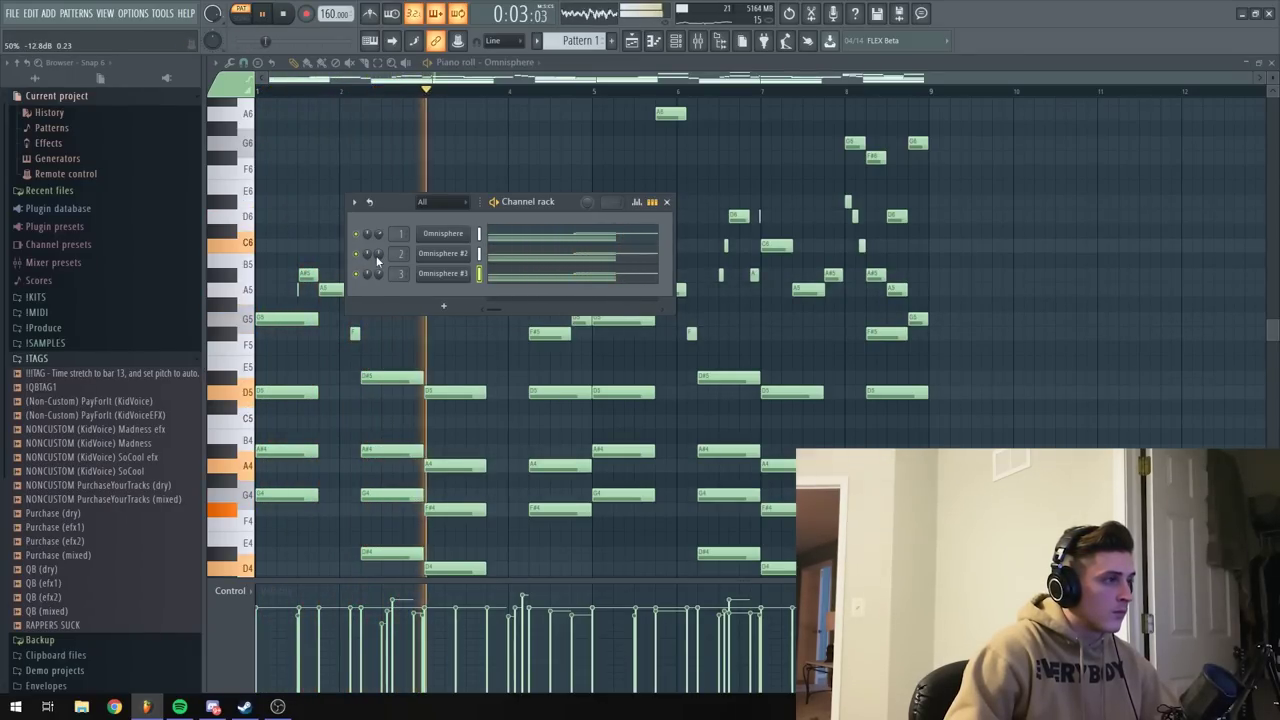
pyautogui.press('F9')
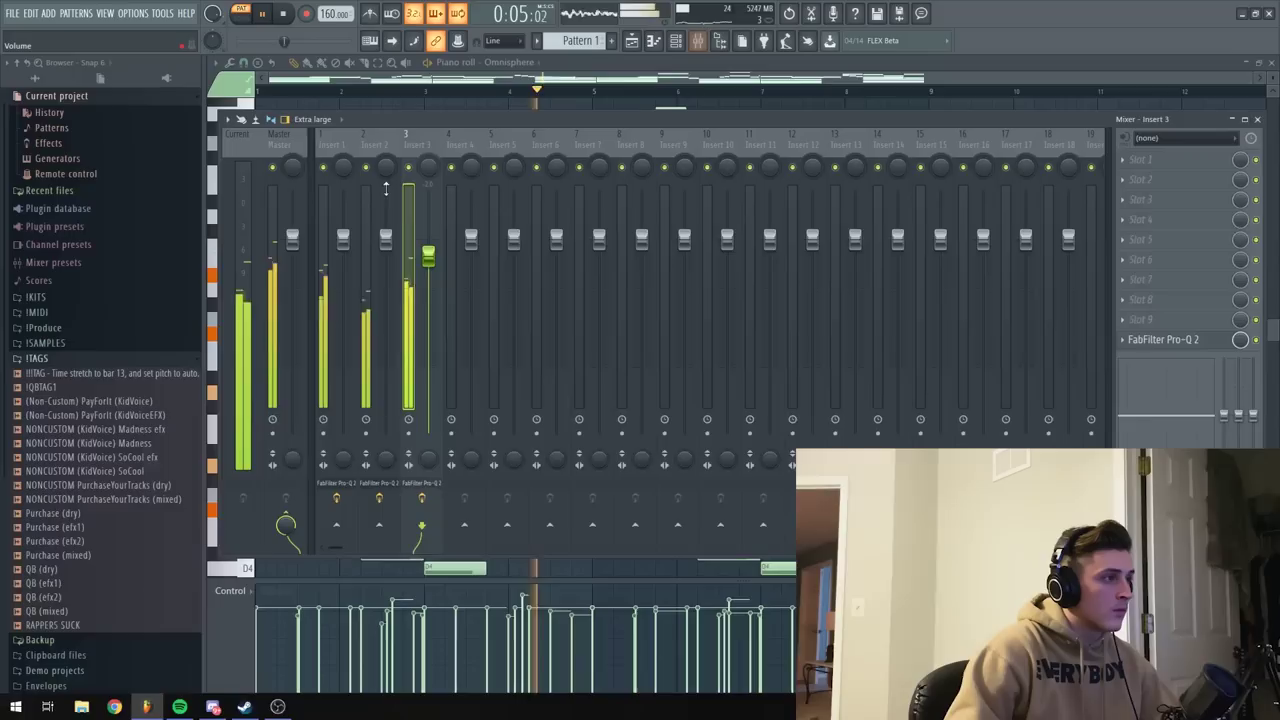
pyautogui.click(367, 223)
pyautogui.click(1142, 163)
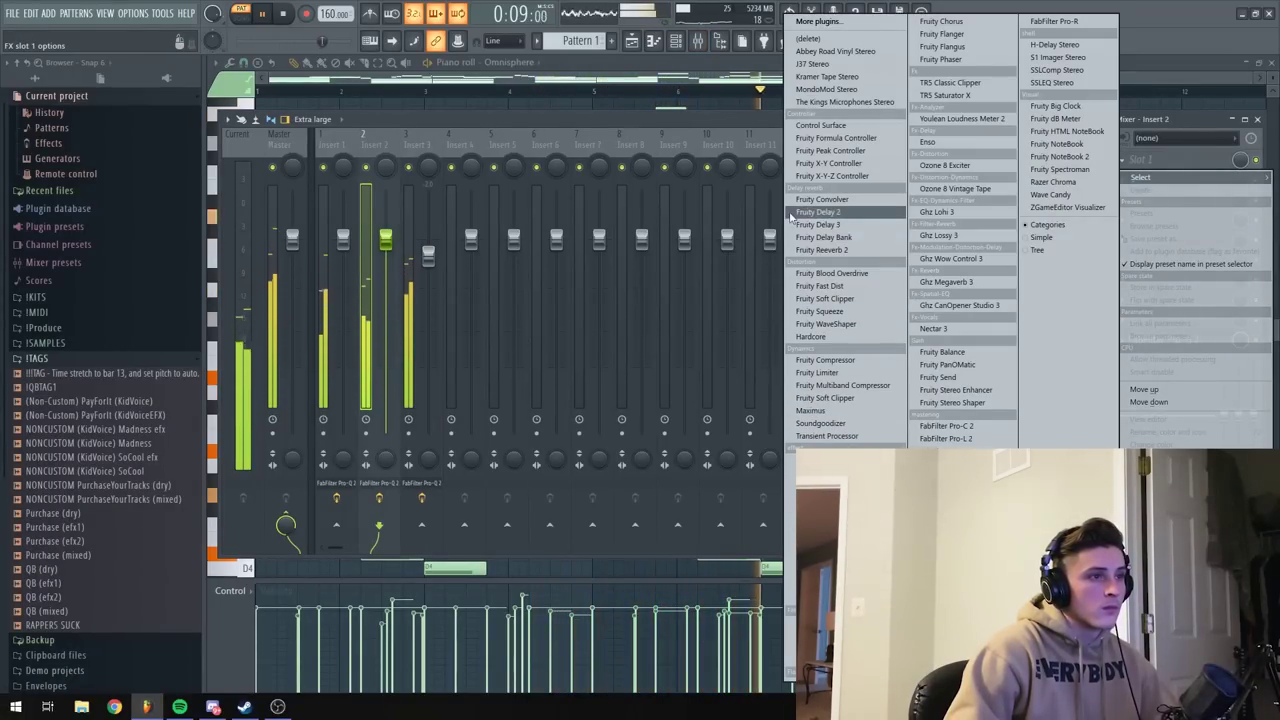
pyautogui.click(822, 249)
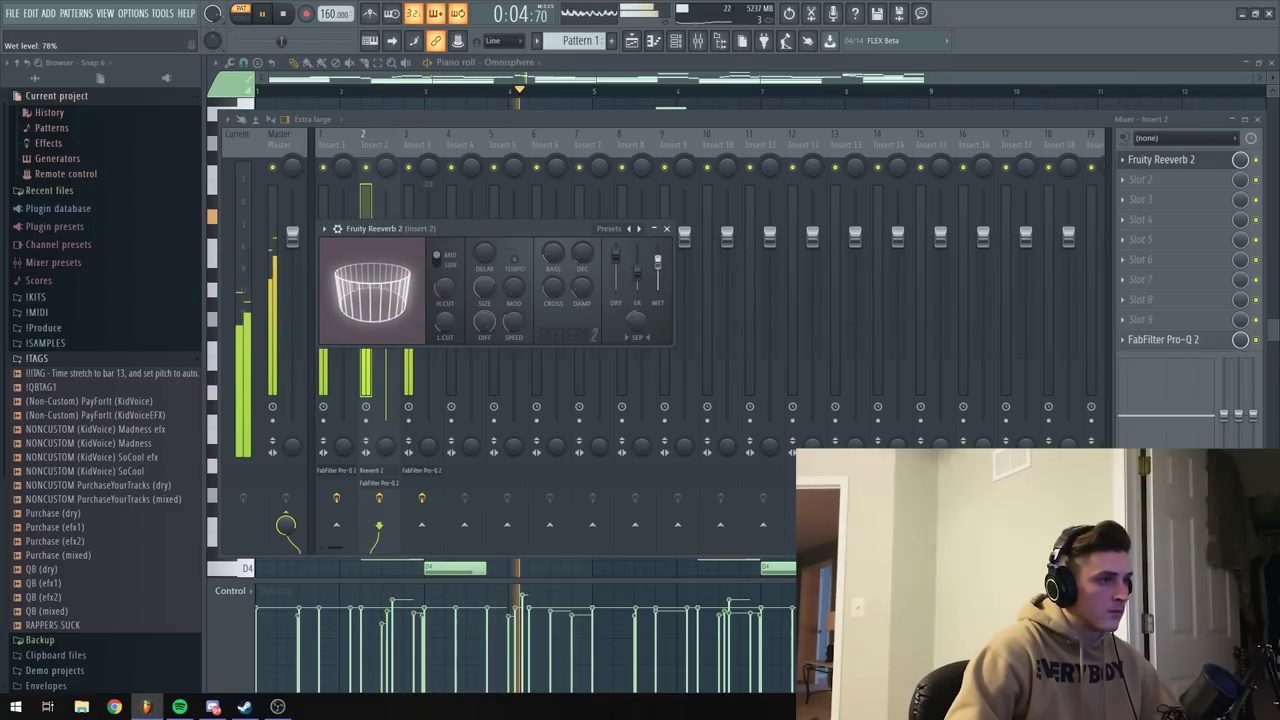
pyautogui.click(667, 229)
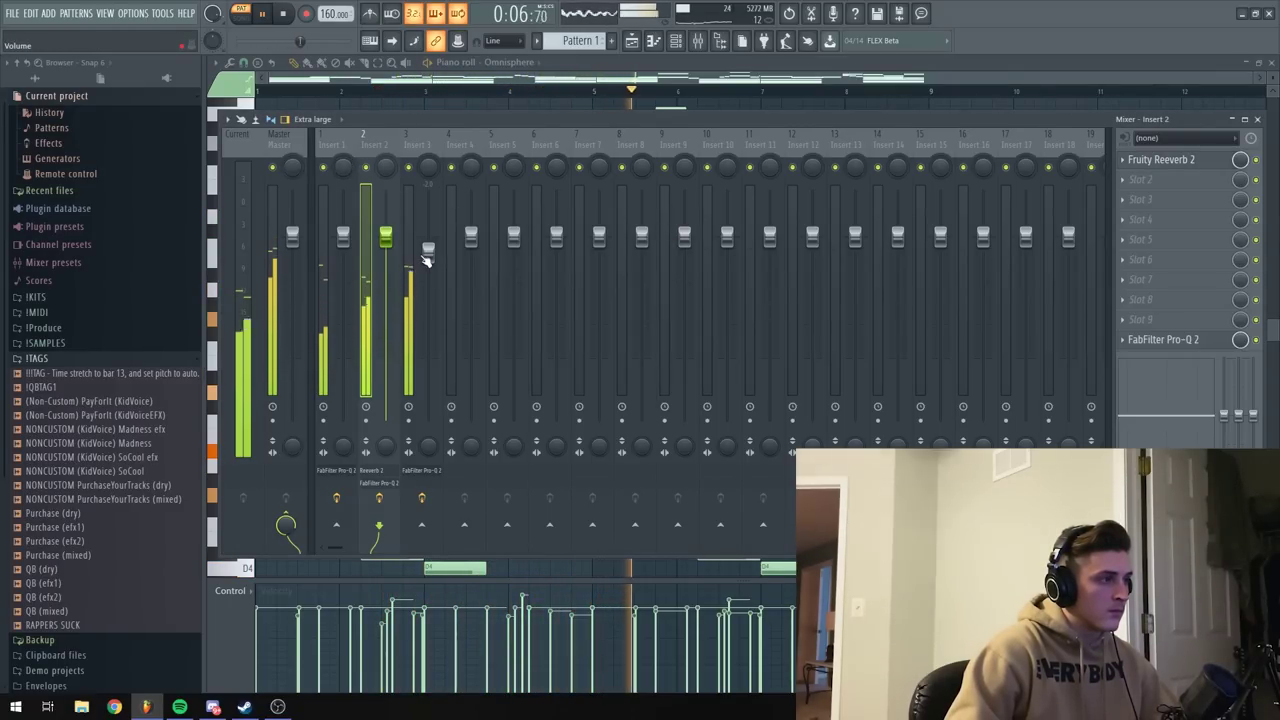
pyautogui.click(341, 250)
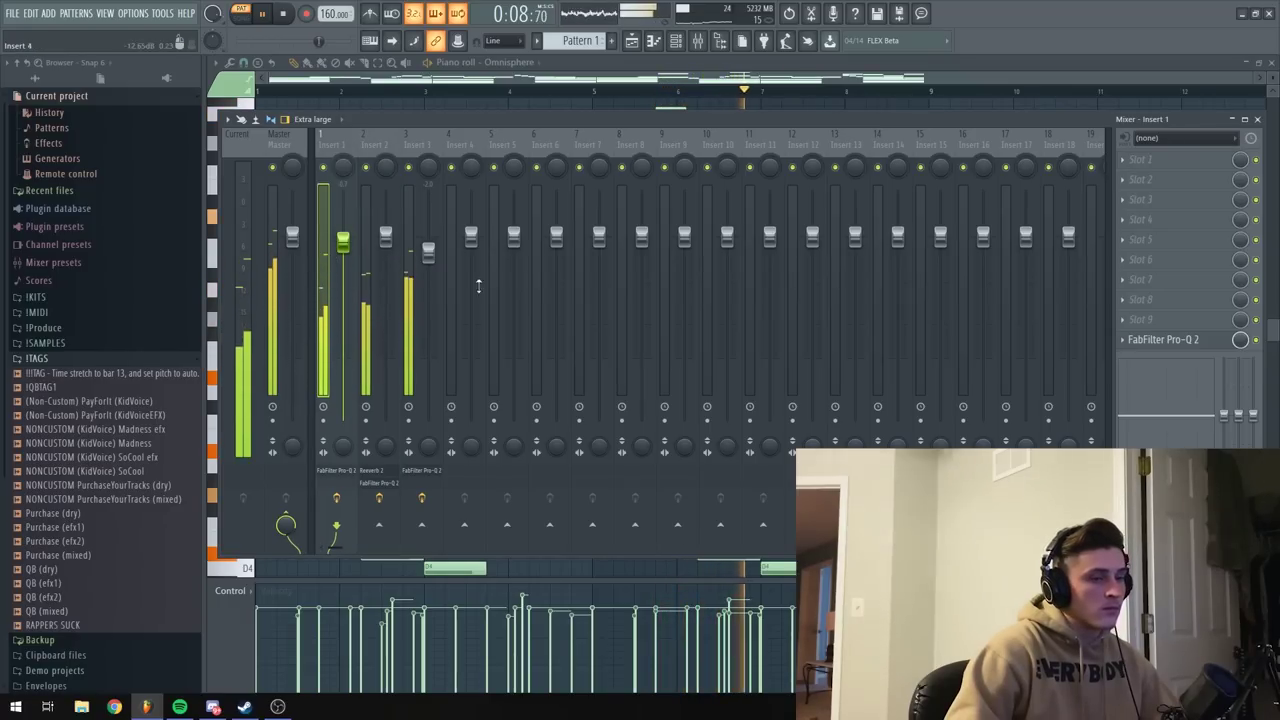
pyautogui.click(1258, 119)
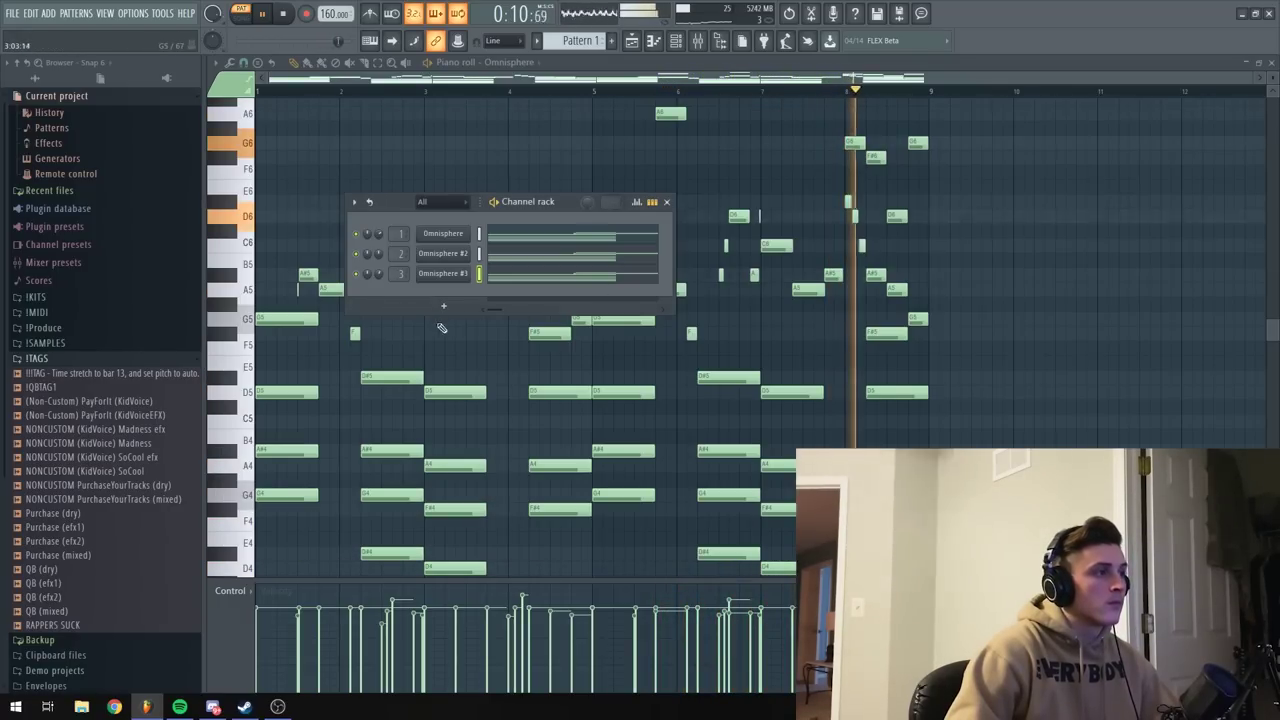
# Add a fourth Omnisphere channel and audition flute patches such as FLUTE - Lemonade from PVLACE Omnisphere Bank Vol 8.
pyautogui.click(424, 305)
pyautogui.click(567, 240)
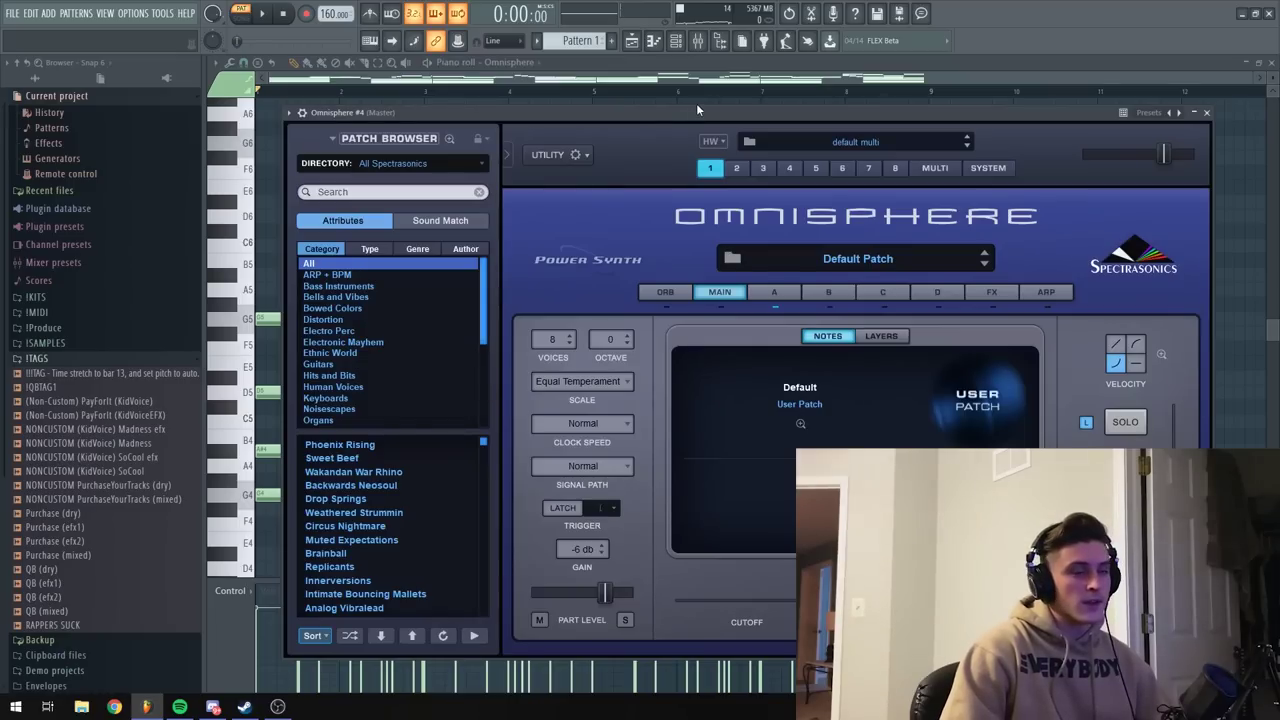
pyautogui.click(400, 163)
pyautogui.moveTo(456, 380)
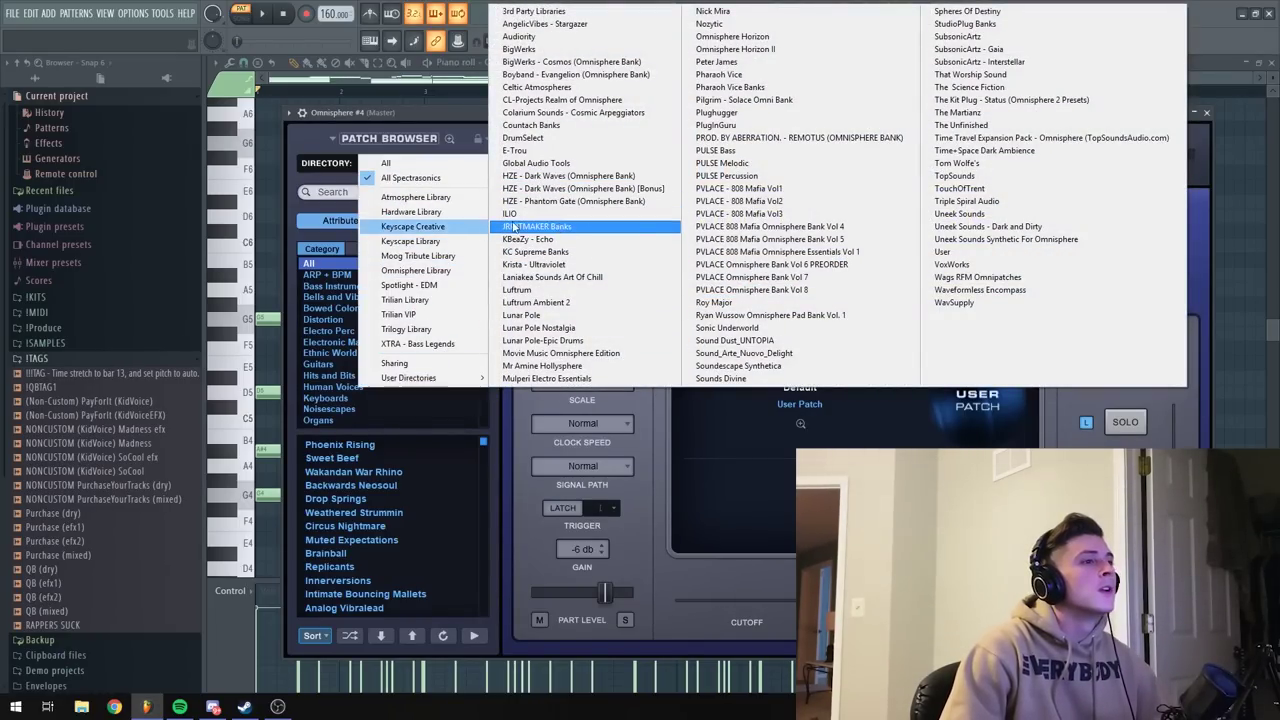
pyautogui.click(816, 290)
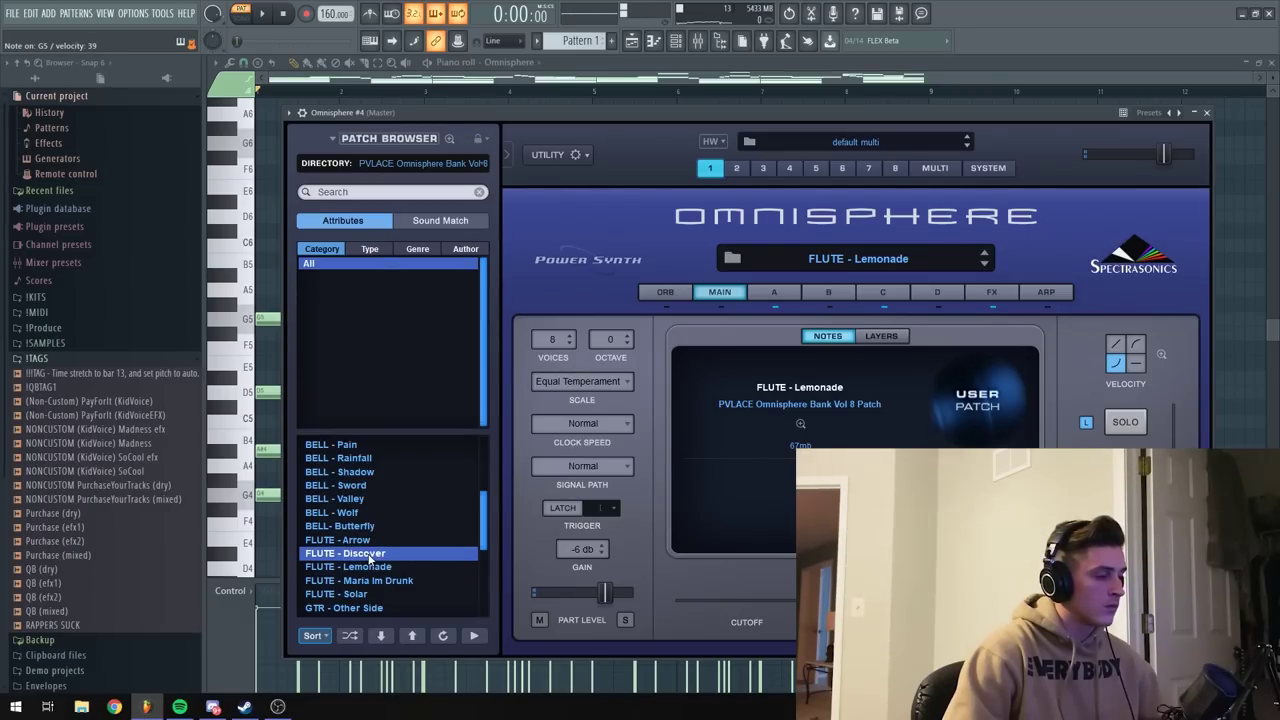
pyautogui.click(1207, 113)
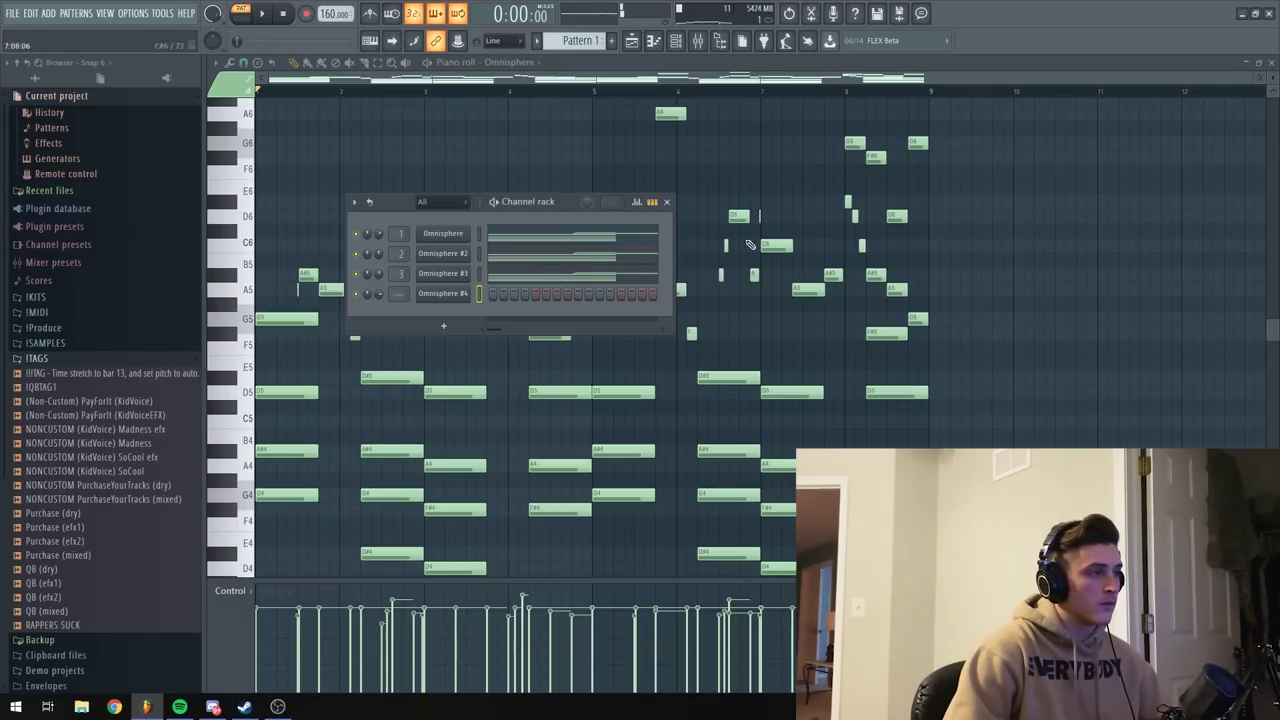
# Replace the Omnisphere #4 channel's instrument with the Sonatina Orchest plugin.
pyautogui.rightClick(440, 298)
pyautogui.moveTo(563, 400)
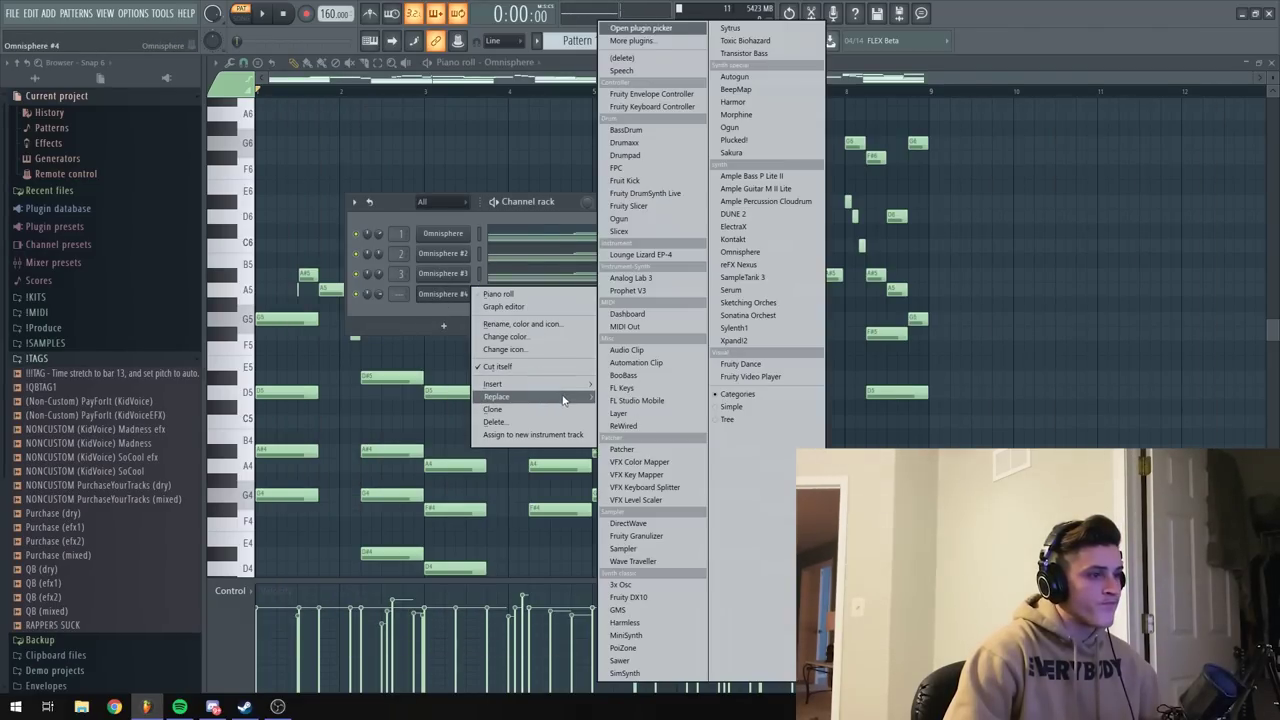
pyautogui.click(766, 317)
# Play the opening A#5 and G5 notes of the Sonatina channel and transpose them up one octave.
pyautogui.press('space')
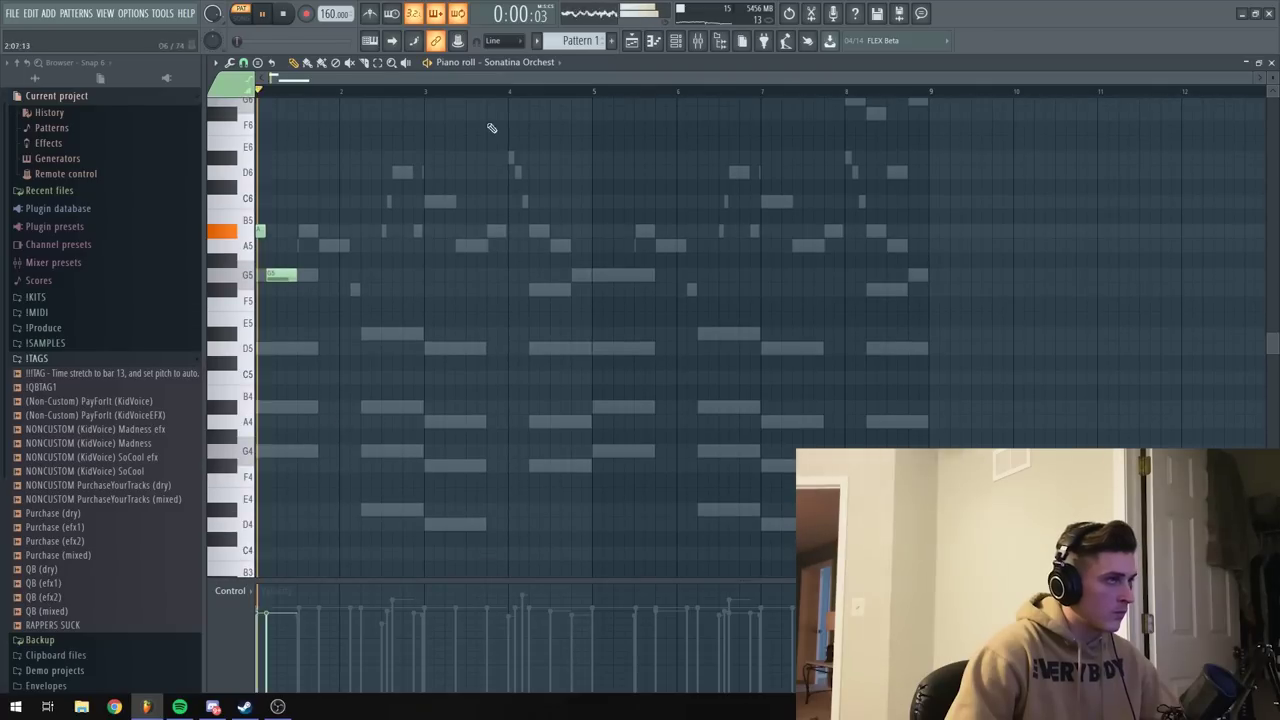
pyautogui.press('space')
pyautogui.hotkey('ctrl', 'Up')
pyautogui.press('space')
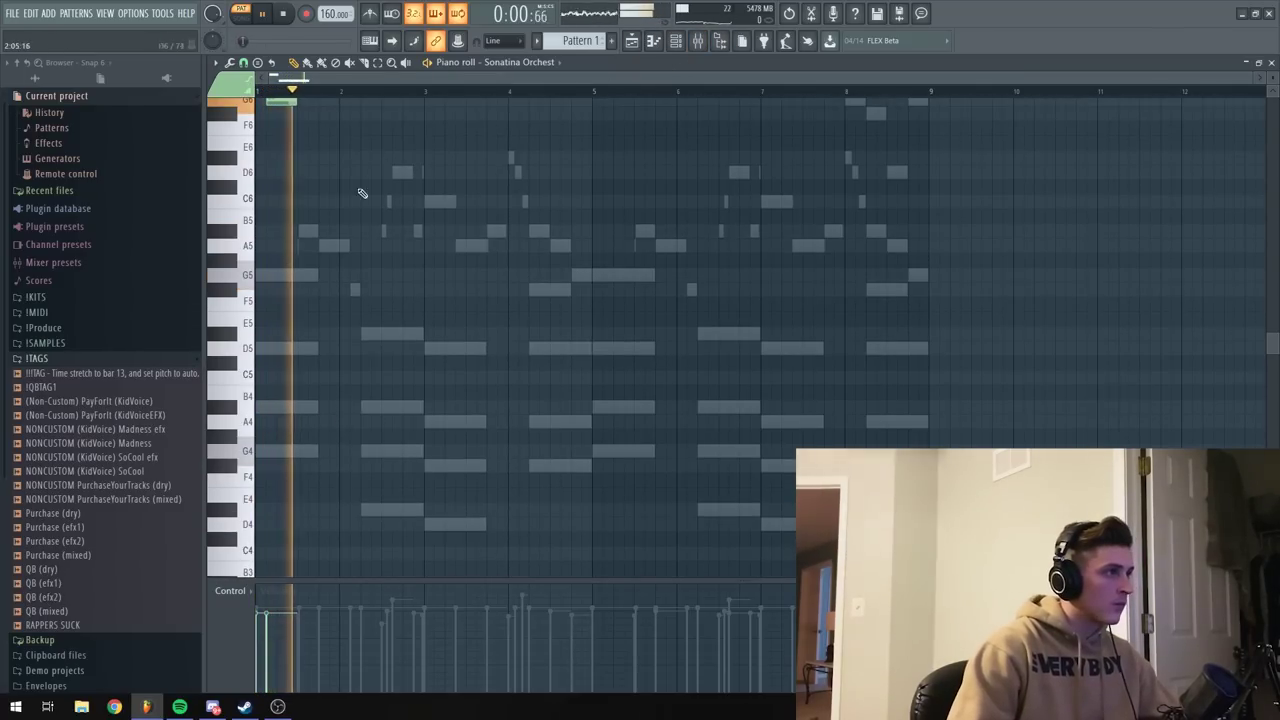
pyautogui.scroll(3, 367, 304)
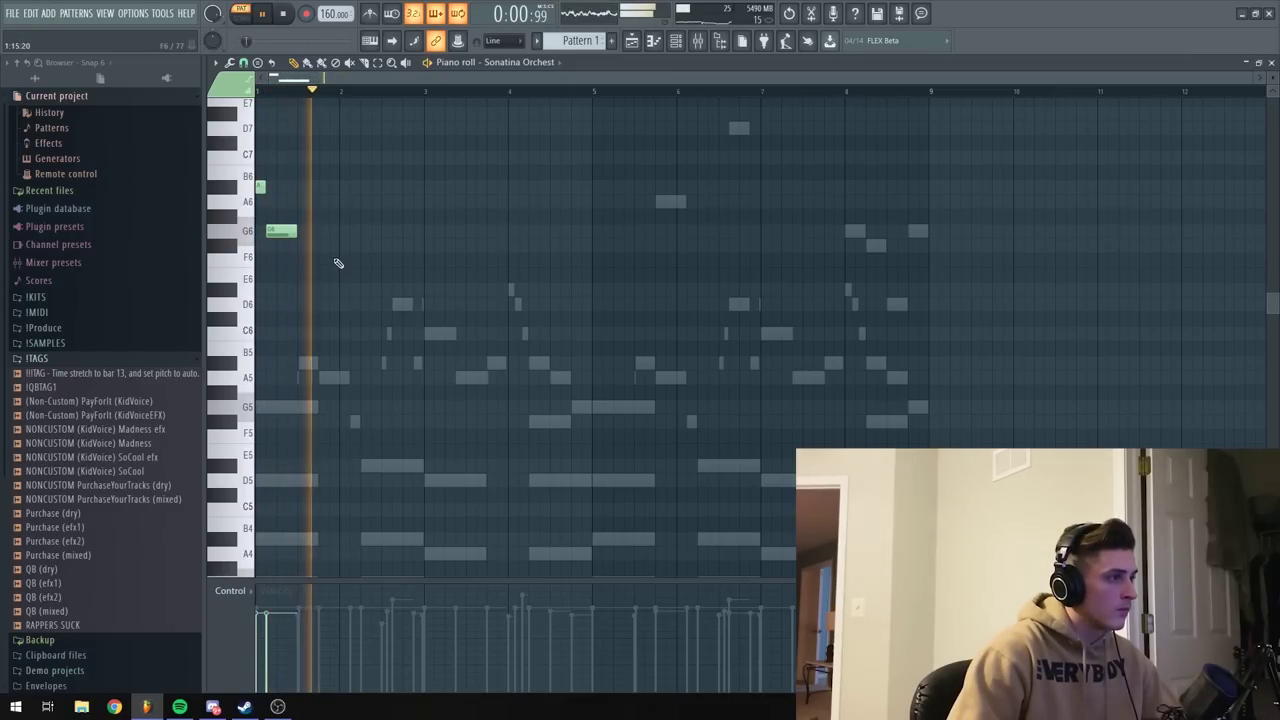
# Add short A6, G6 and F#6 notes in bar 2 of the Sonatina channel and play the counter-melody.
pyautogui.press('space')
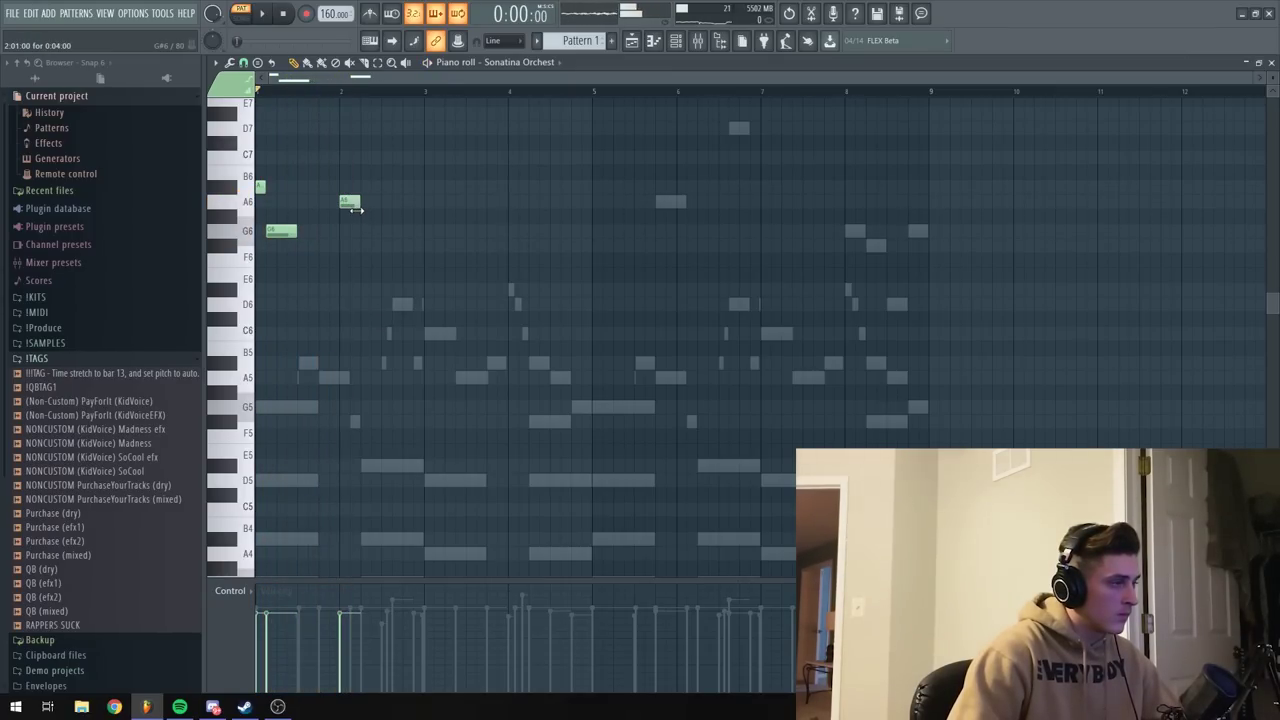
pyautogui.press('space')
pyautogui.press('space')
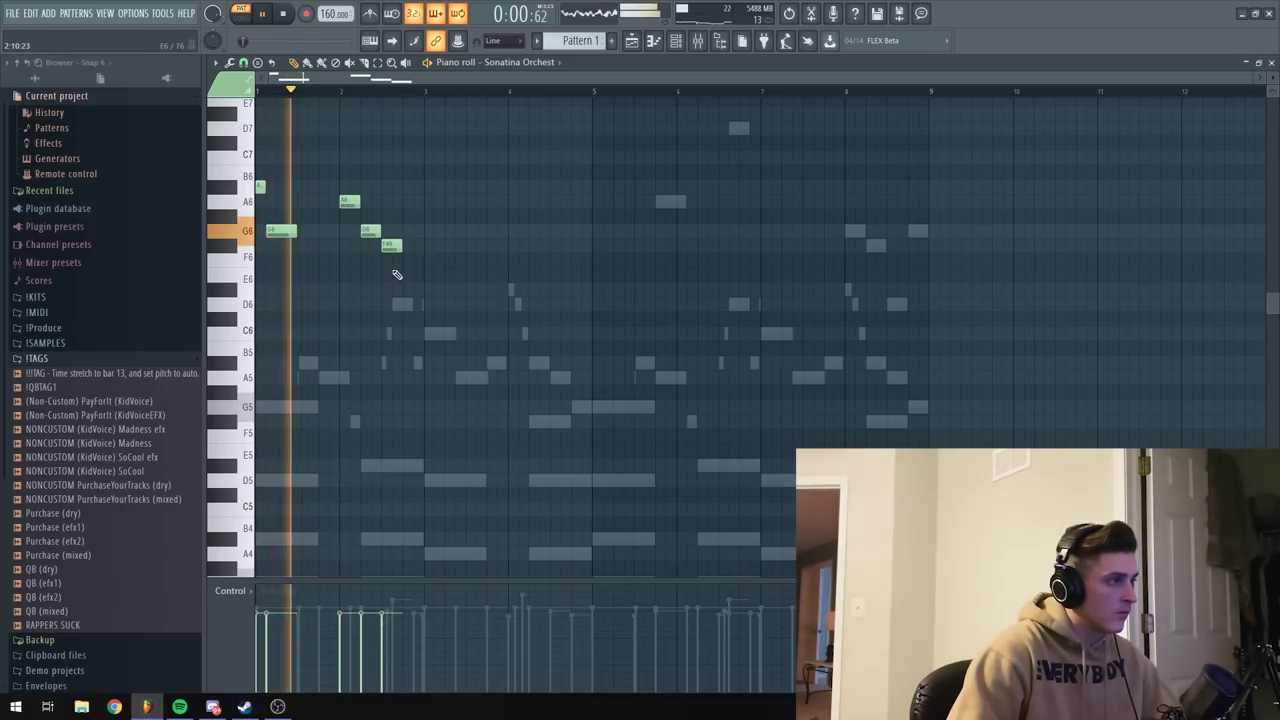
pyautogui.press('space')
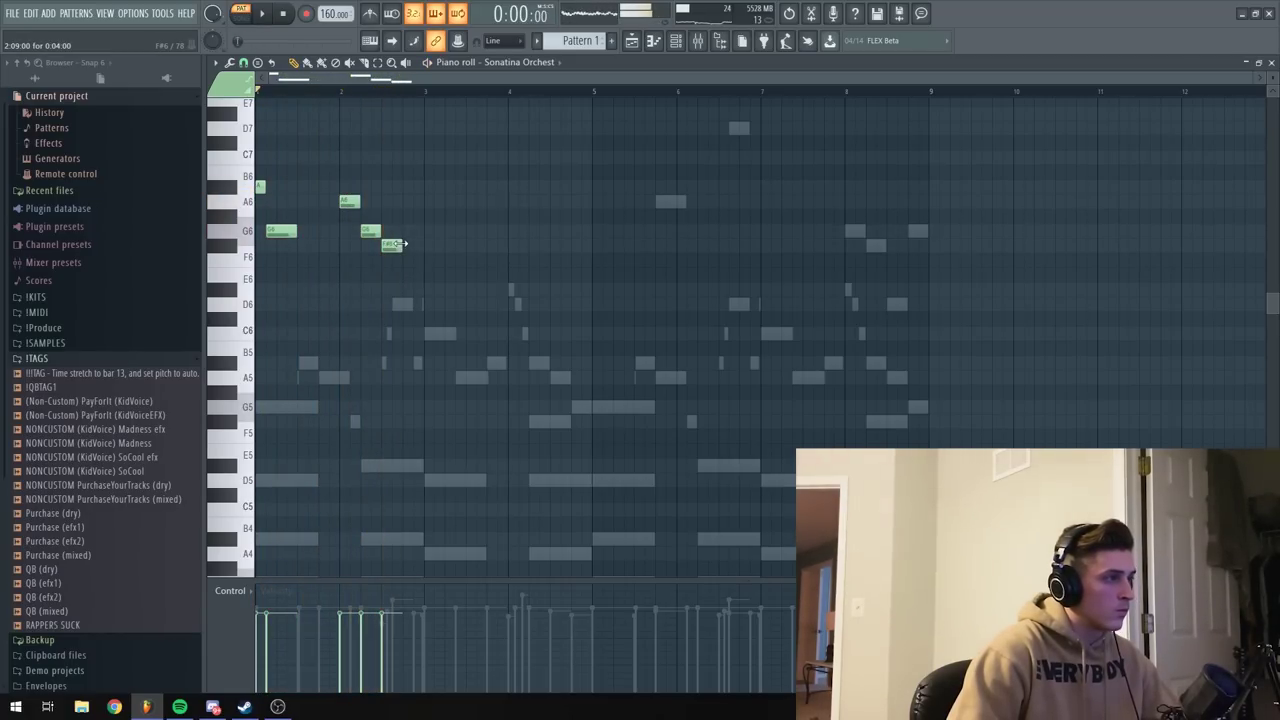
# Shorten the G6 and F#6 notes in bar 2, add another G6 after them, and play the phrase.
pyautogui.press('space')
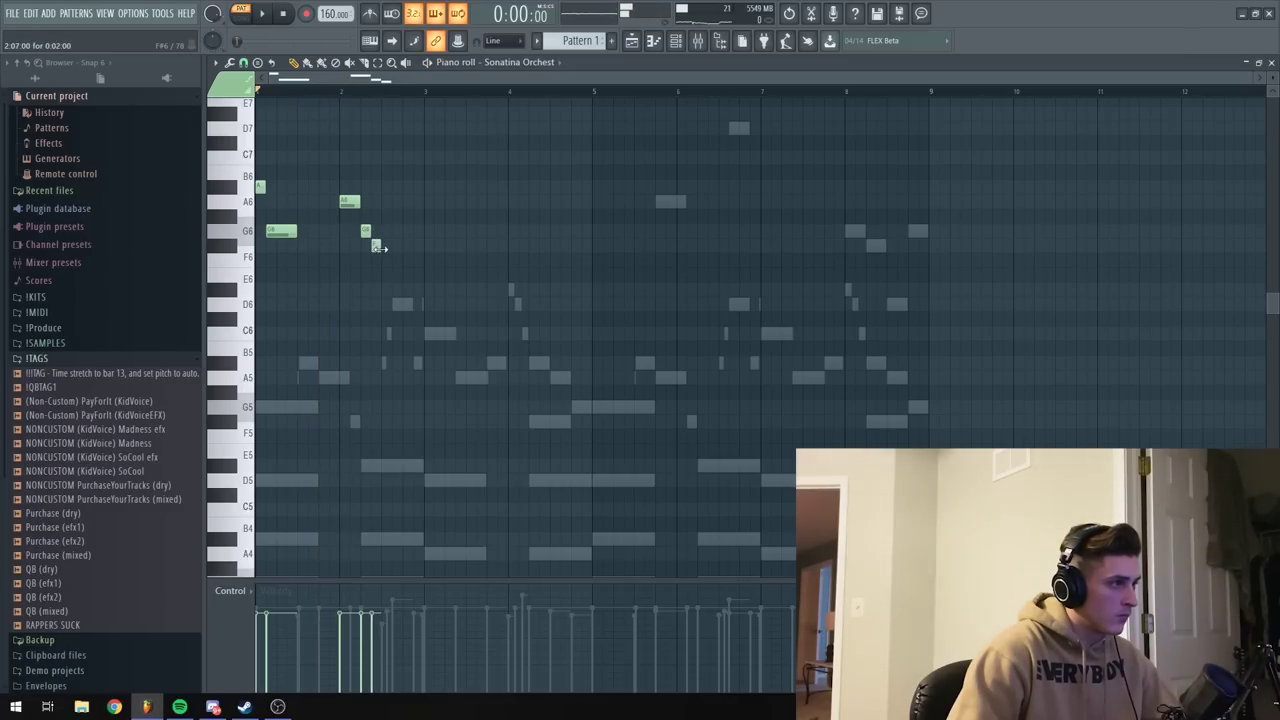
pyautogui.moveTo(390, 232); pyautogui.dragTo(402, 232)
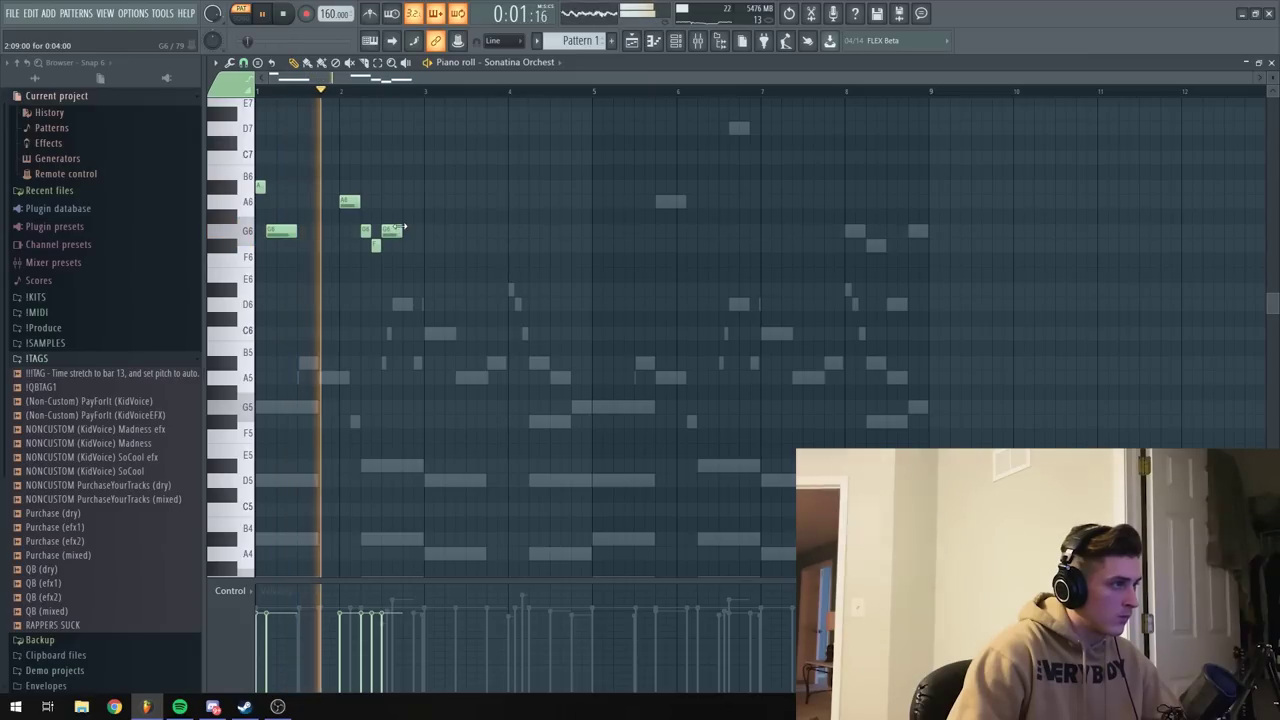
pyautogui.press('space')
pyautogui.press('space')
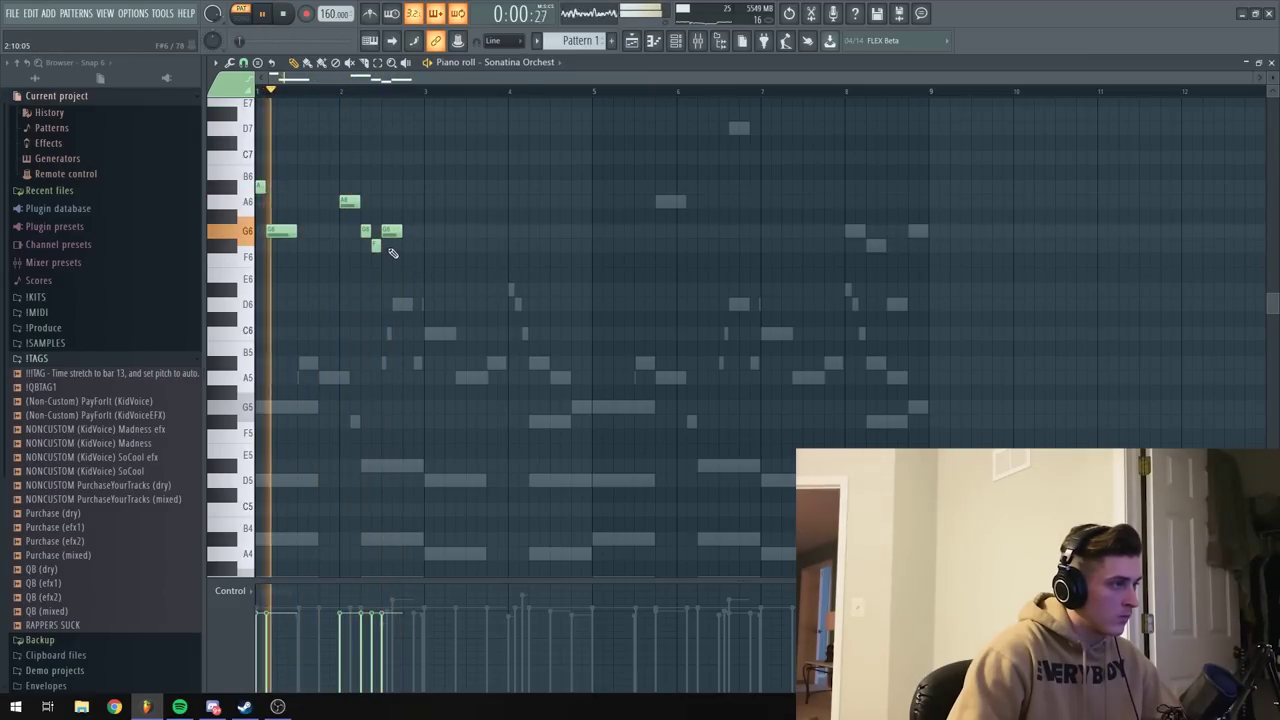
# Delete the G6 and F#6 notes that follow the A6 note in bar 2 of the Sonatina channel.
pyautogui.rightClick(376, 245)
pyautogui.rightClick(366, 232)
pyautogui.rightClick(388, 232)
# Mute the Omnisphere #2 channel, keep Omnisphere, Omnisphere #3 and Sonatina Orchest active, and play the pattern.
pyautogui.click(677, 41)
pyautogui.press('space')
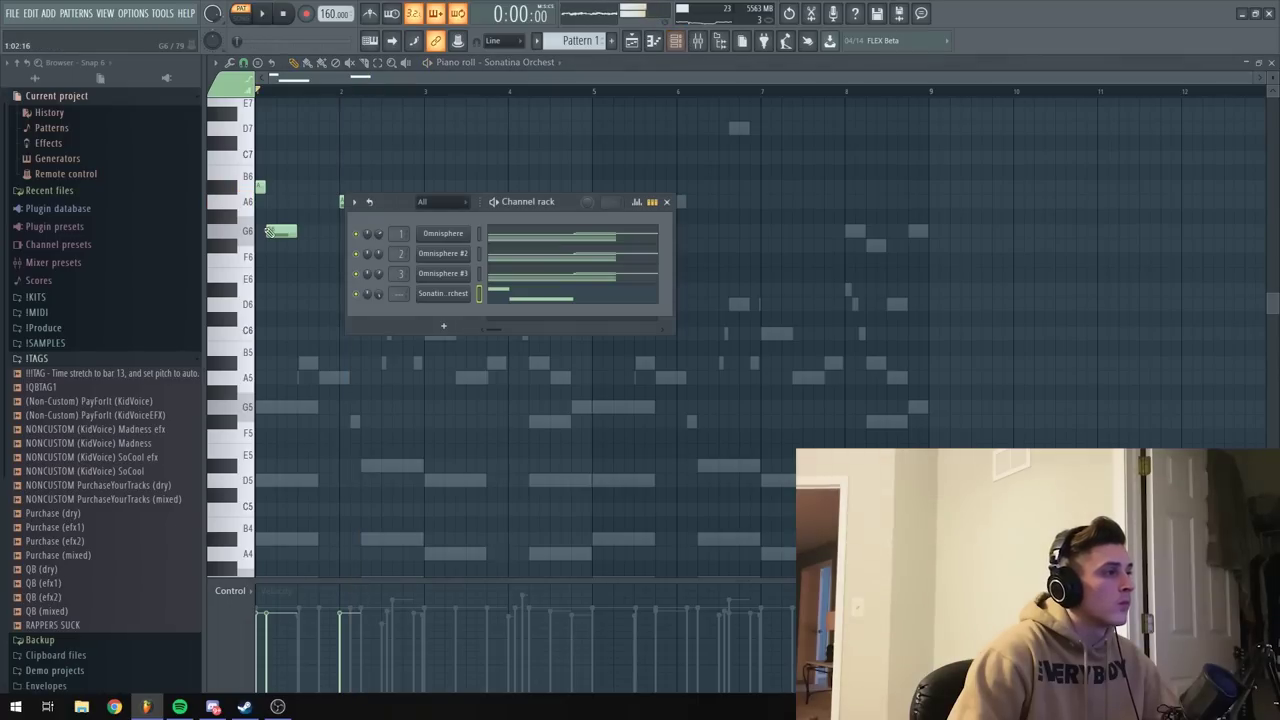
pyautogui.rightClick(356, 235)
pyautogui.click(364, 243)
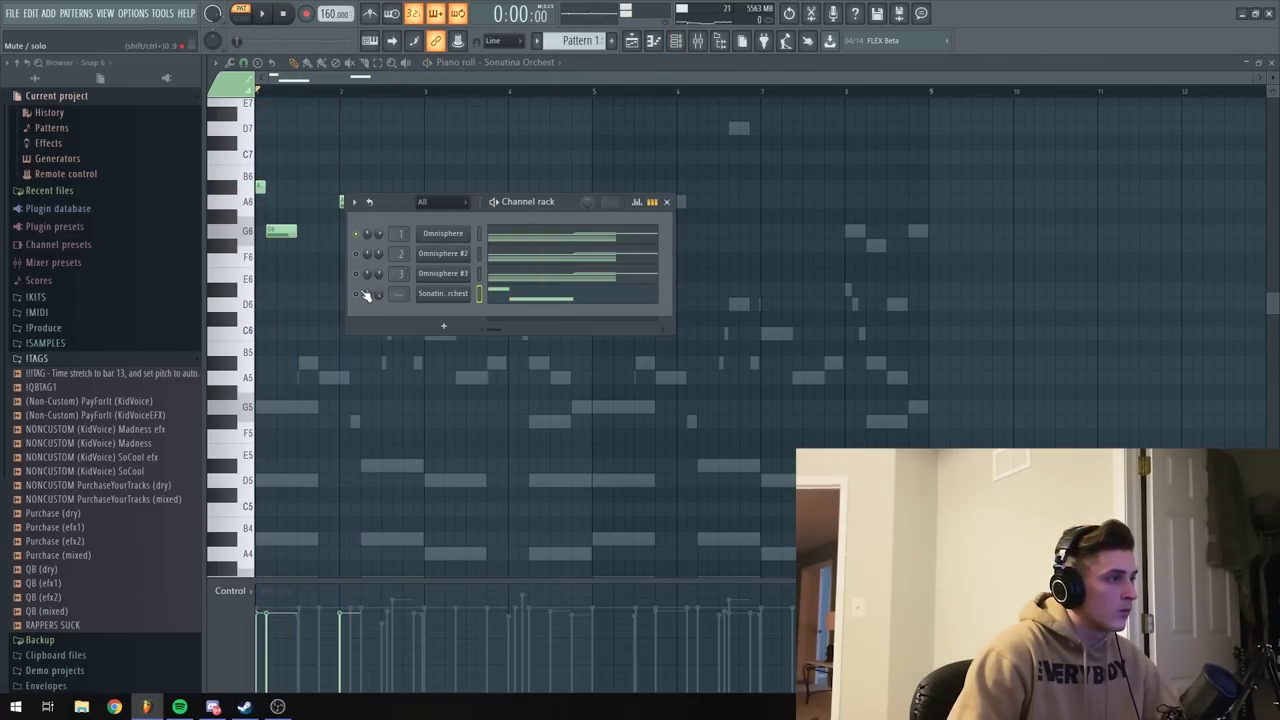
pyautogui.click(356, 274)
pyautogui.click(356, 295)
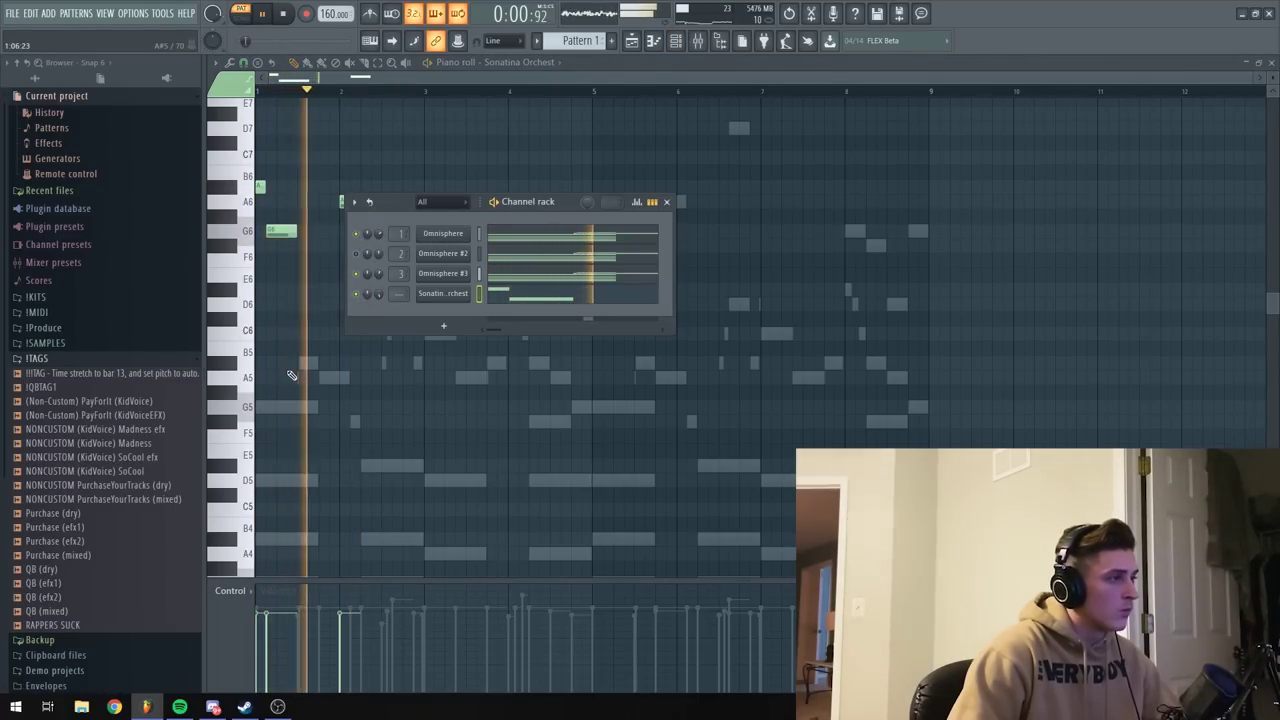
pyautogui.press('F6')
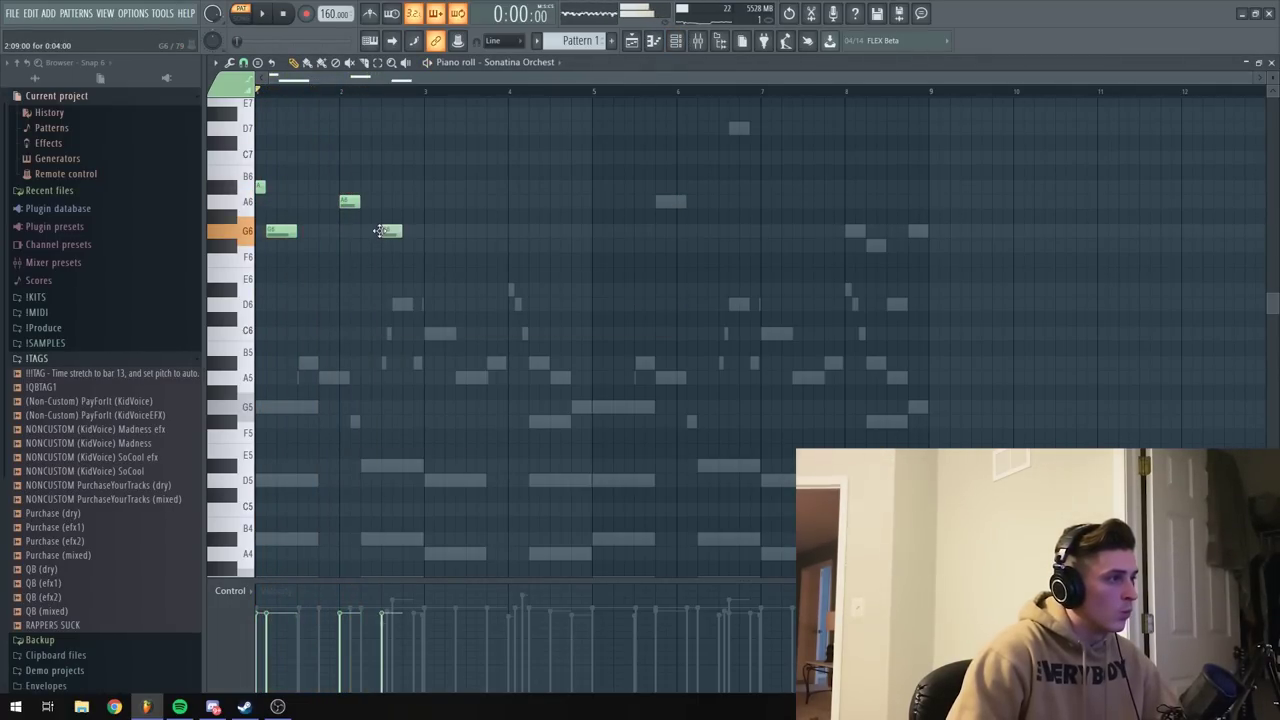
# Try a G6 note in the last beat of bar 2, shift it down to F#6, and remove it.
pyautogui.rightClick(391, 235)
pyautogui.press('space')
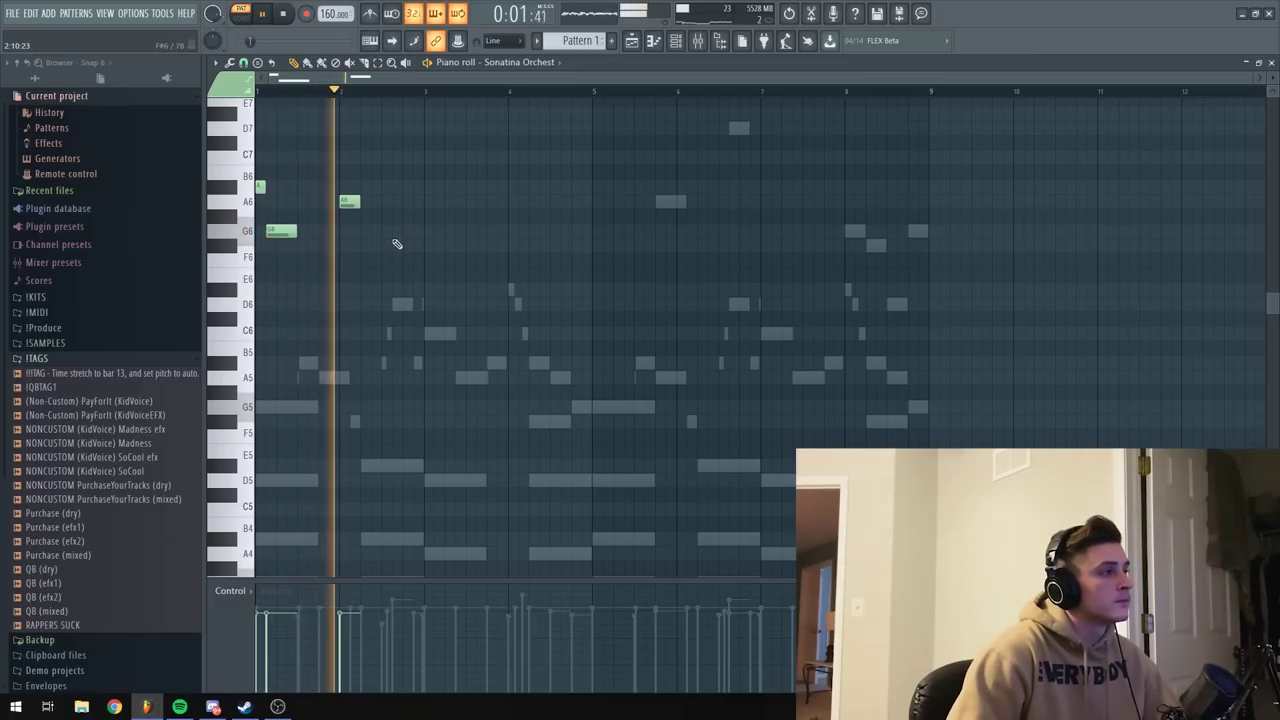
pyautogui.click(406, 232)
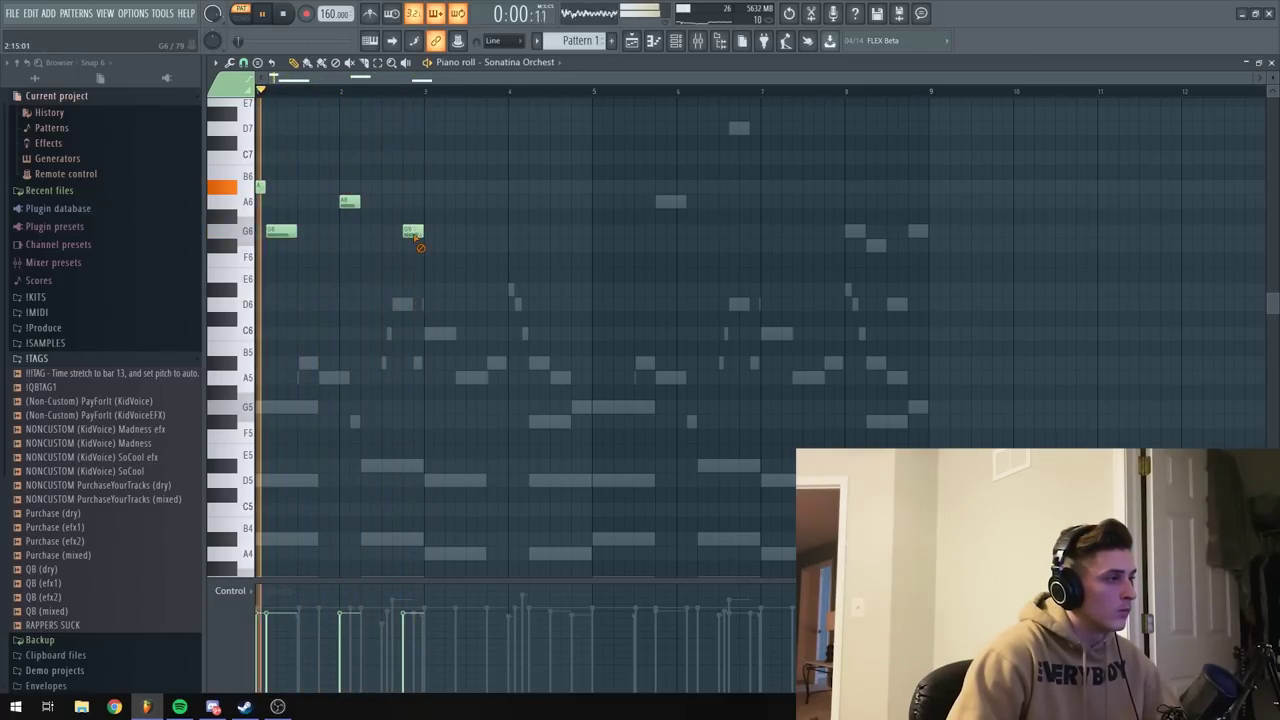
pyautogui.moveTo(415, 237); pyautogui.dragTo(413, 250)
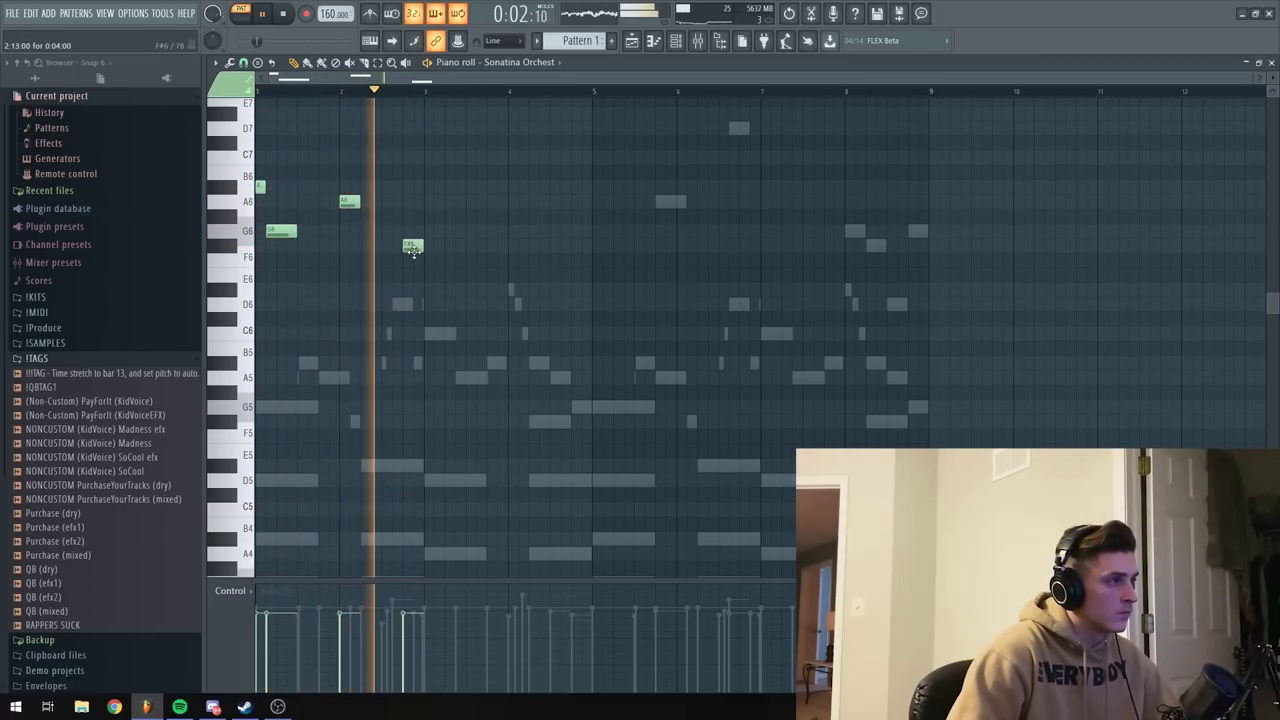
pyautogui.rightClick(413, 247)
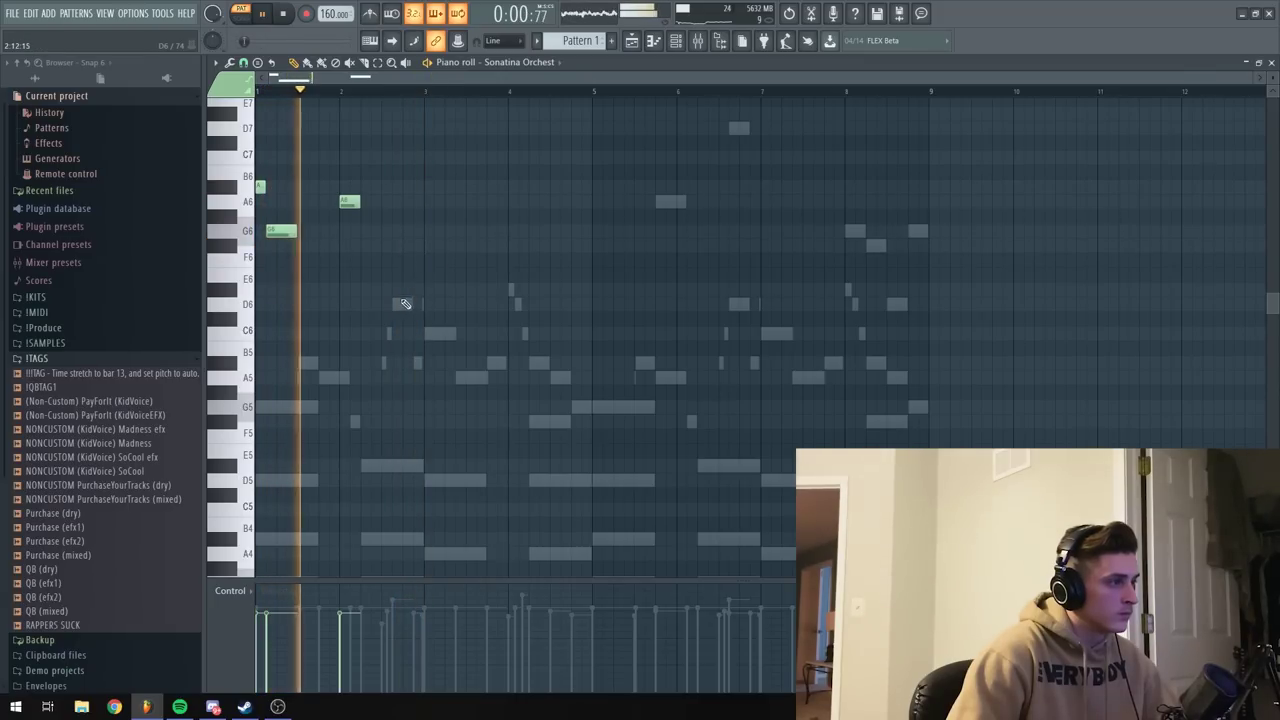
# Add a D#6 note in bar 2 and stretch it over the second half of the bar.
pyautogui.click(408, 290)
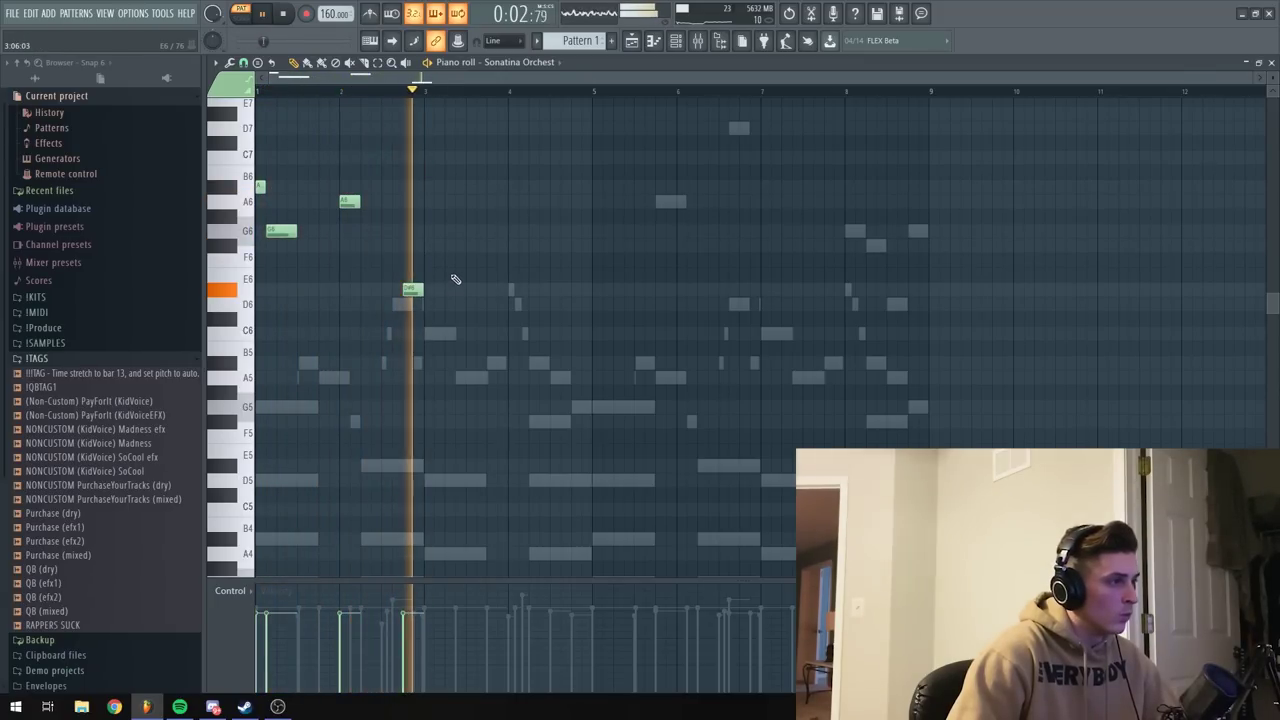
pyautogui.moveTo(410, 290); pyautogui.dragTo(399, 290)
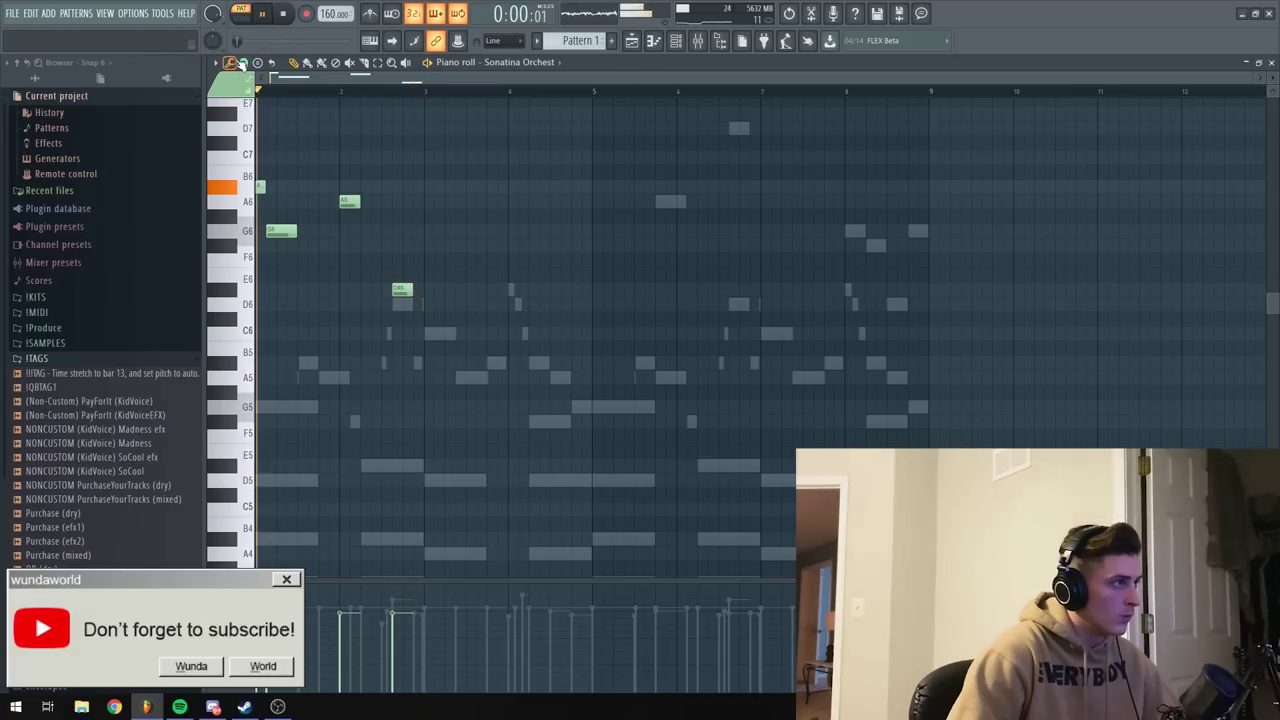
pyautogui.click(231, 63)
pyautogui.click(244, 65)
pyautogui.click(266, 177)
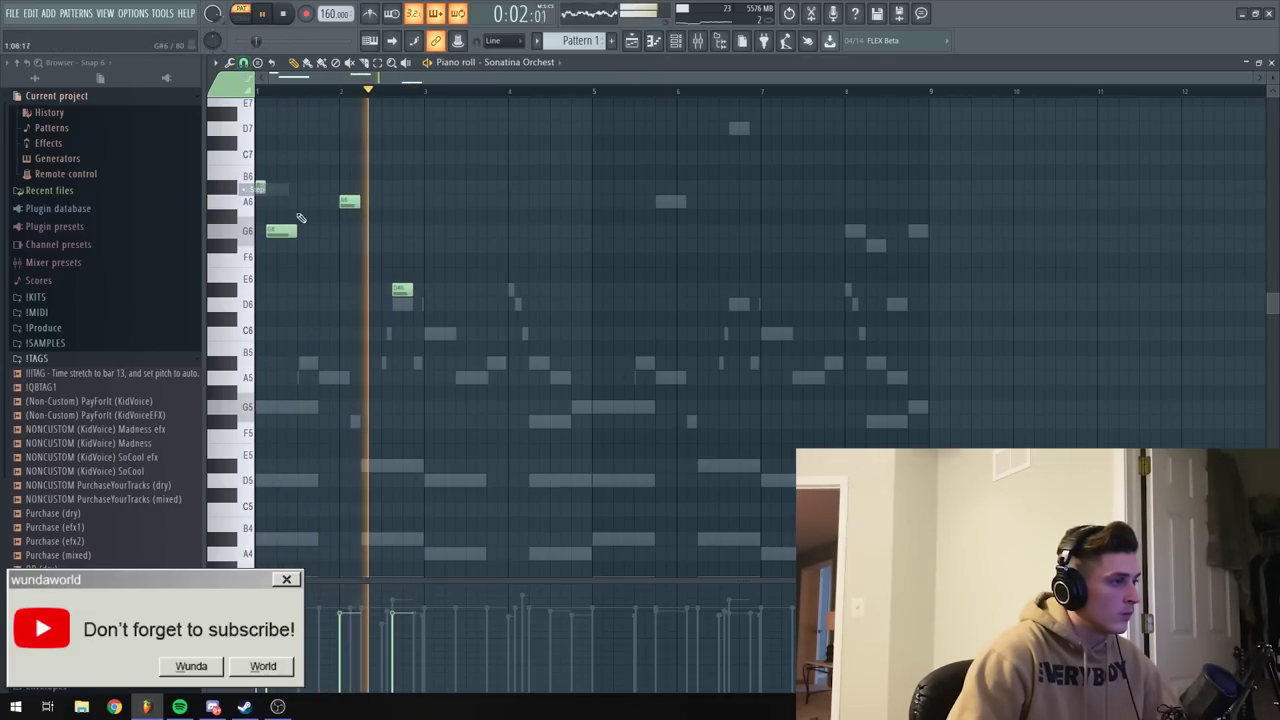
pyautogui.moveTo(401, 290); pyautogui.dragTo(424, 290)
# Add a D6 note at the start of bar 3 and shorten it to one beat.
pyautogui.click(430, 304)
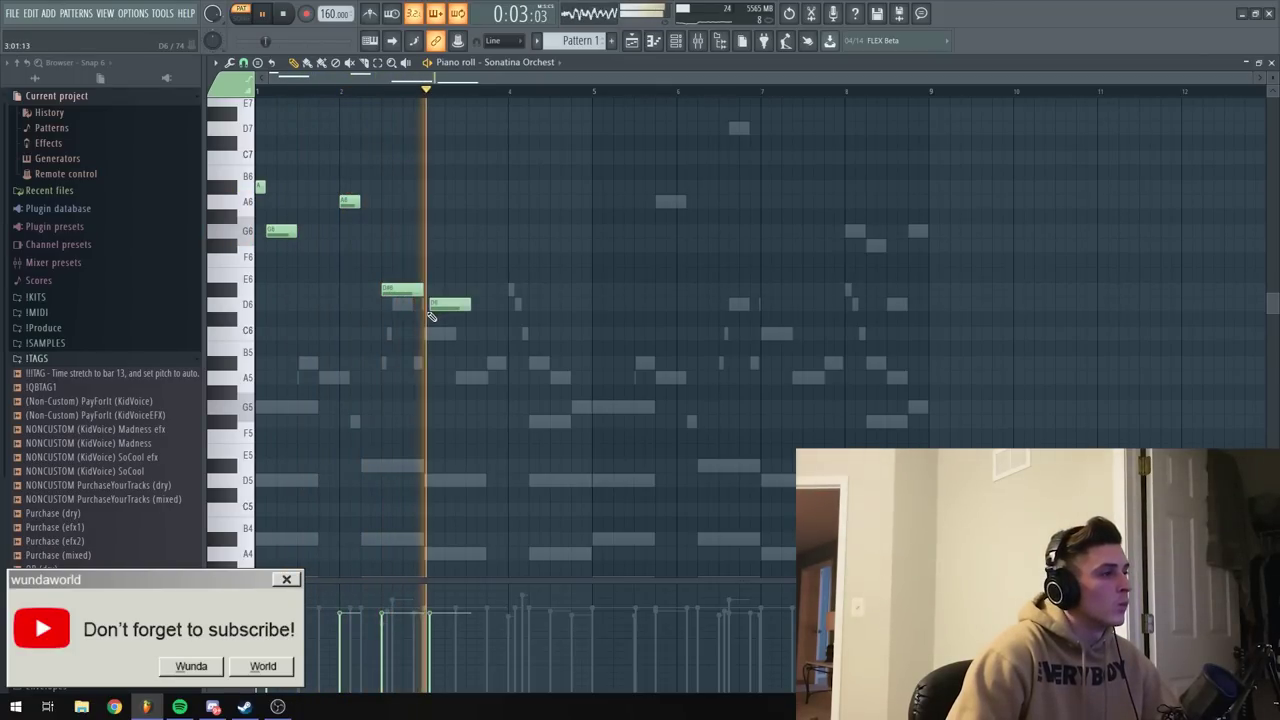
pyautogui.click(429, 306)
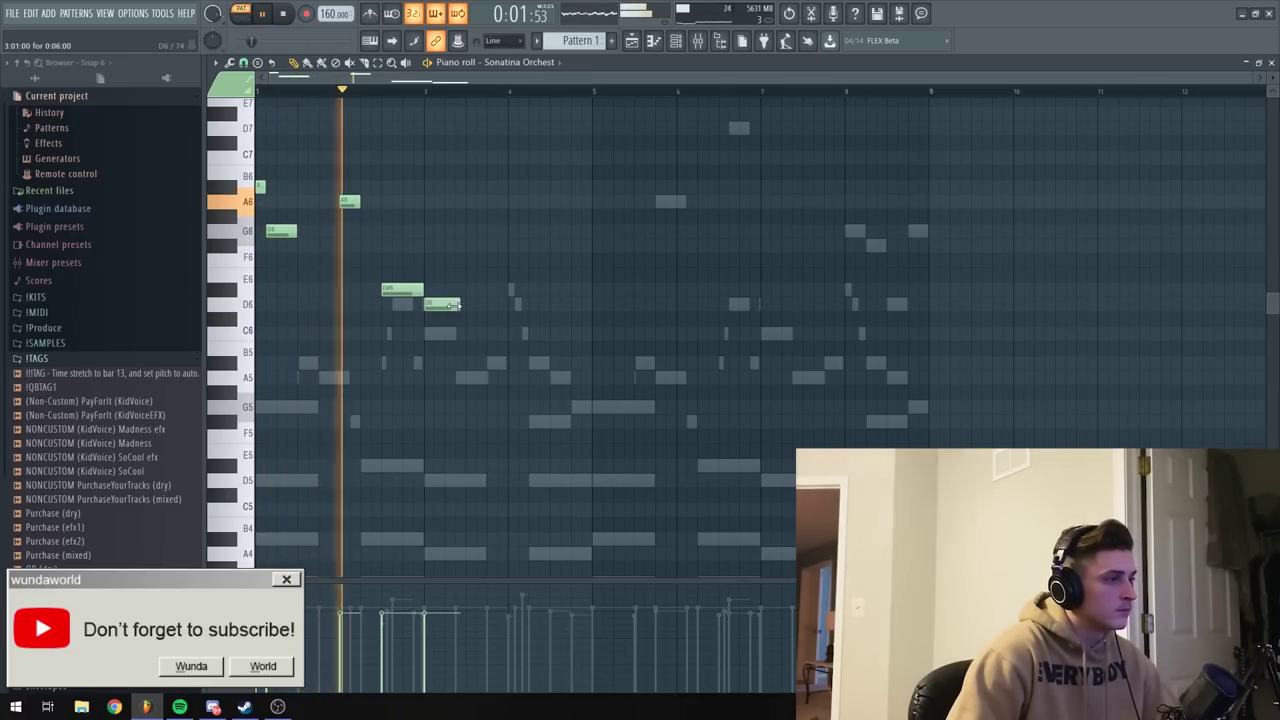
pyautogui.moveTo(461, 306); pyautogui.dragTo(441, 308)
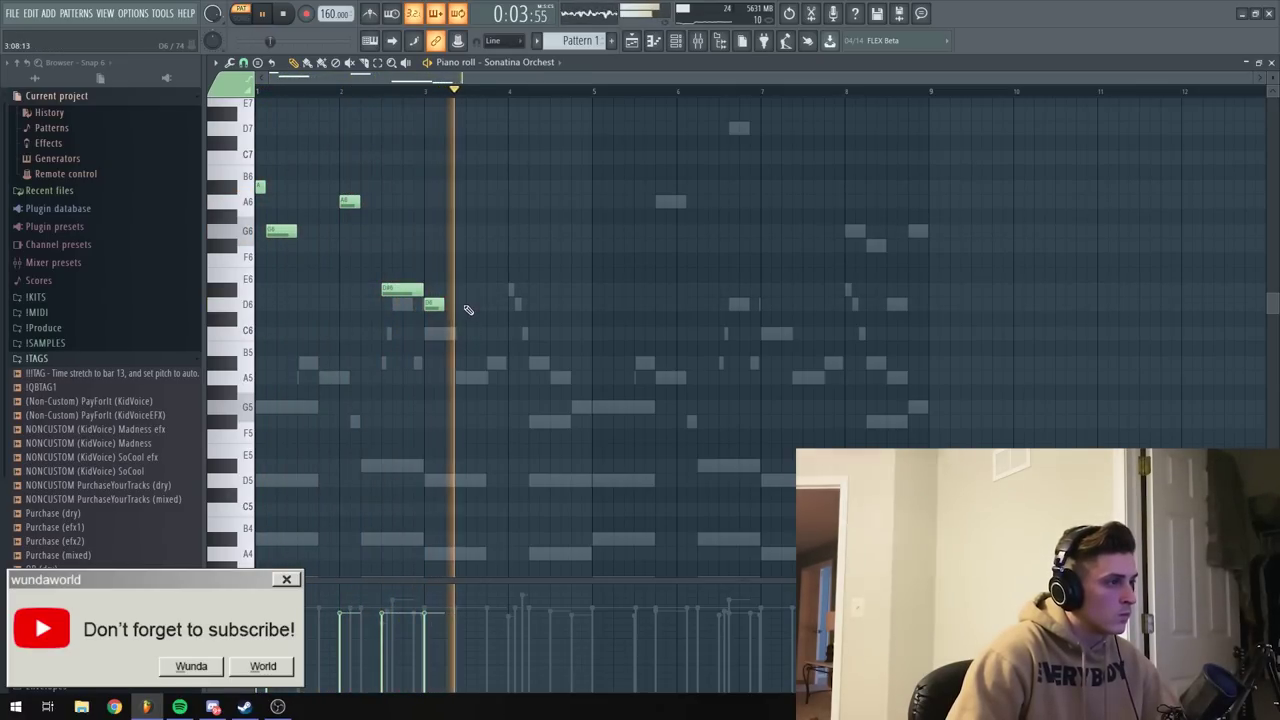
pyautogui.press('space')
# Add a G6 note in the second half of bar 3, lower it to F#6, and play the melody.
pyautogui.click(467, 232)
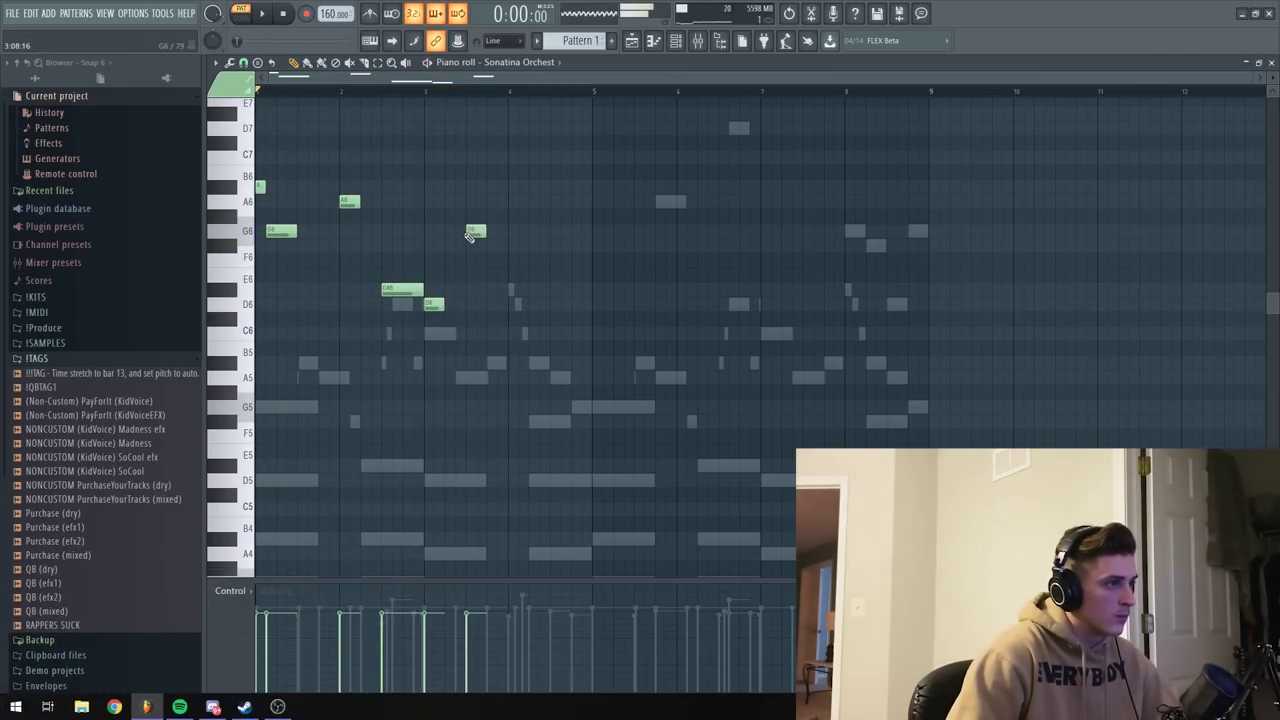
pyautogui.moveTo(473, 235); pyautogui.dragTo(473, 249)
pyautogui.press('space')
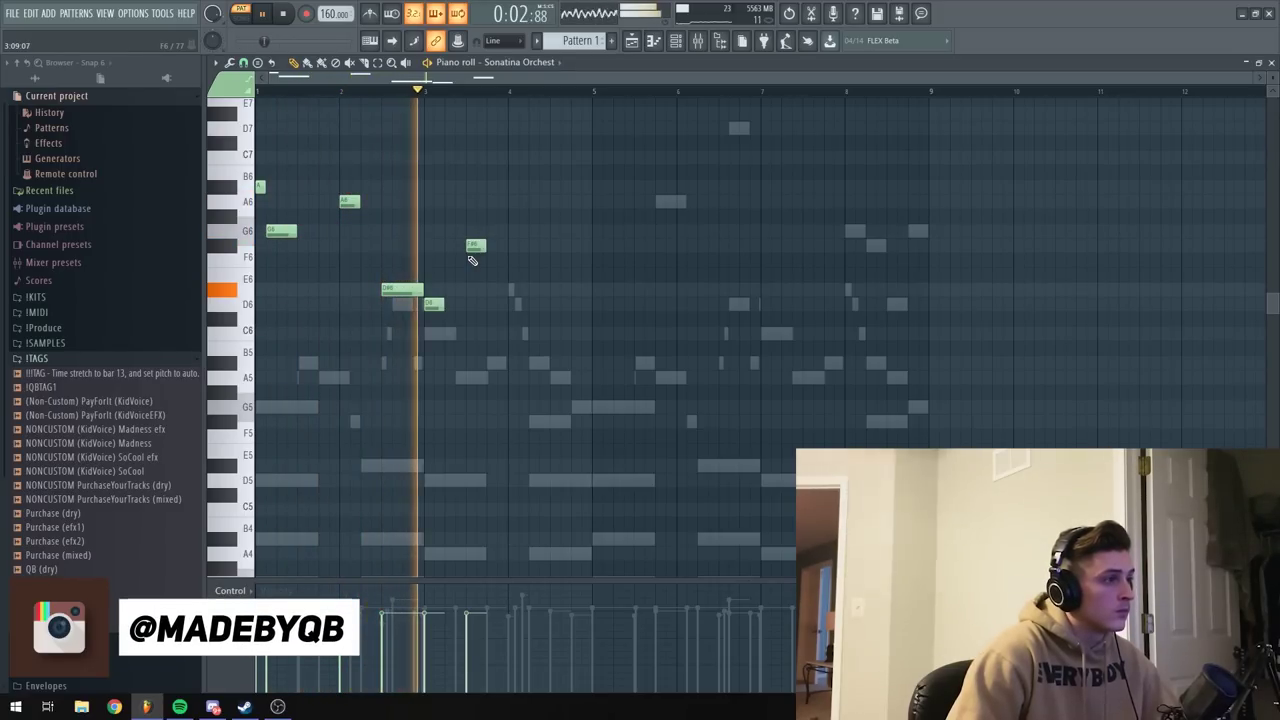
pyautogui.press('space')
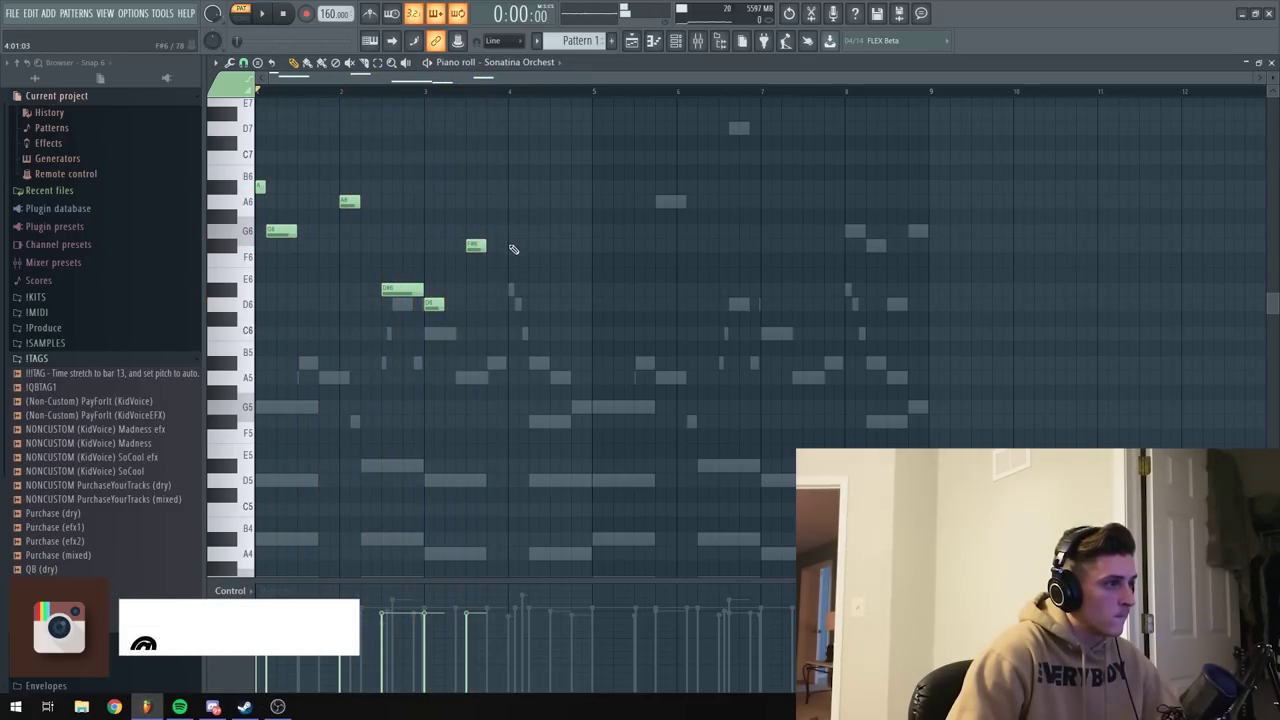
# Add short rising D#6, F#6 and A6 notes at the start of bar 4 and play them.
pyautogui.click(514, 289)
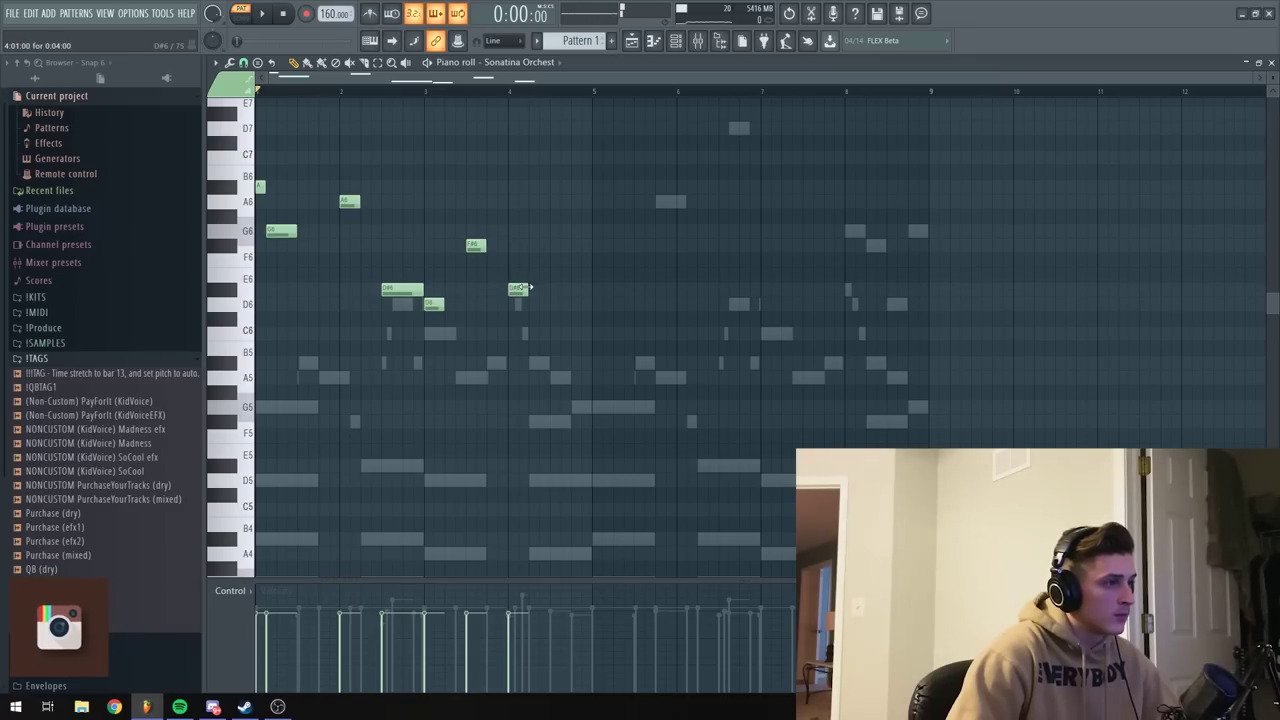
pyautogui.click(533, 202)
pyautogui.press('space')
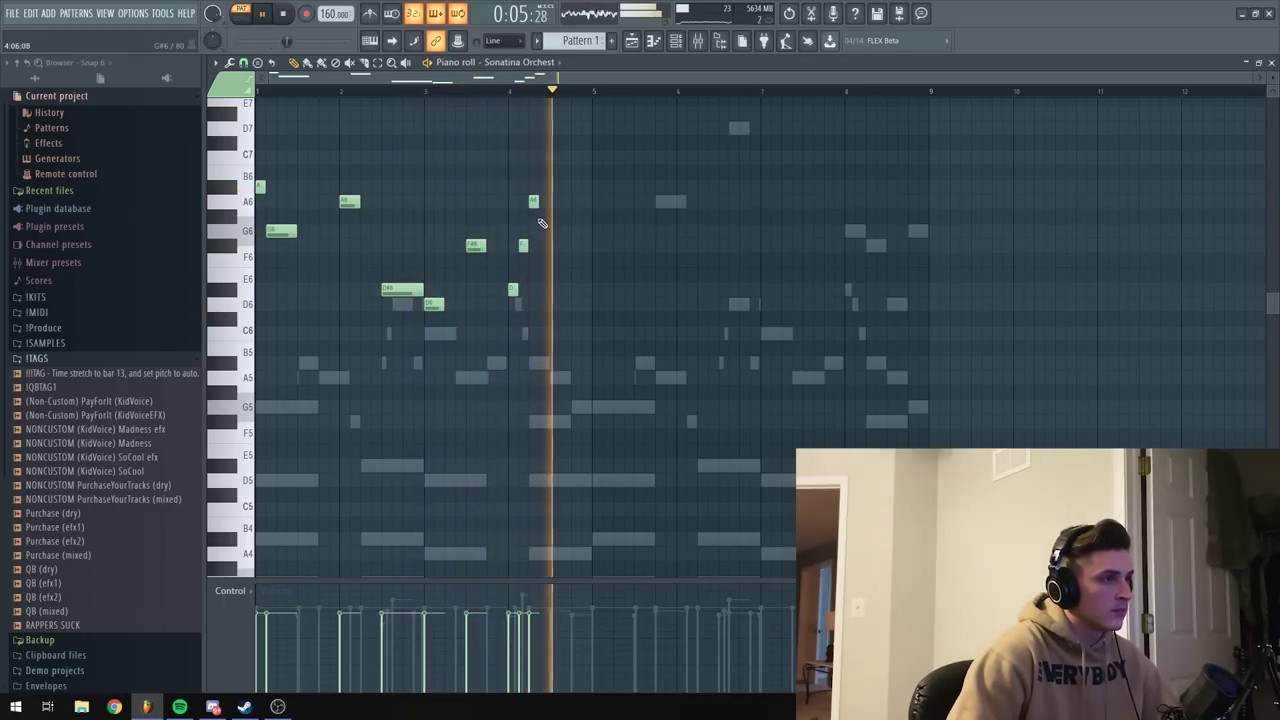
# Solo the Sonatina Orchest channel in the channel rack and listen to its melody.
pyautogui.press('F6')
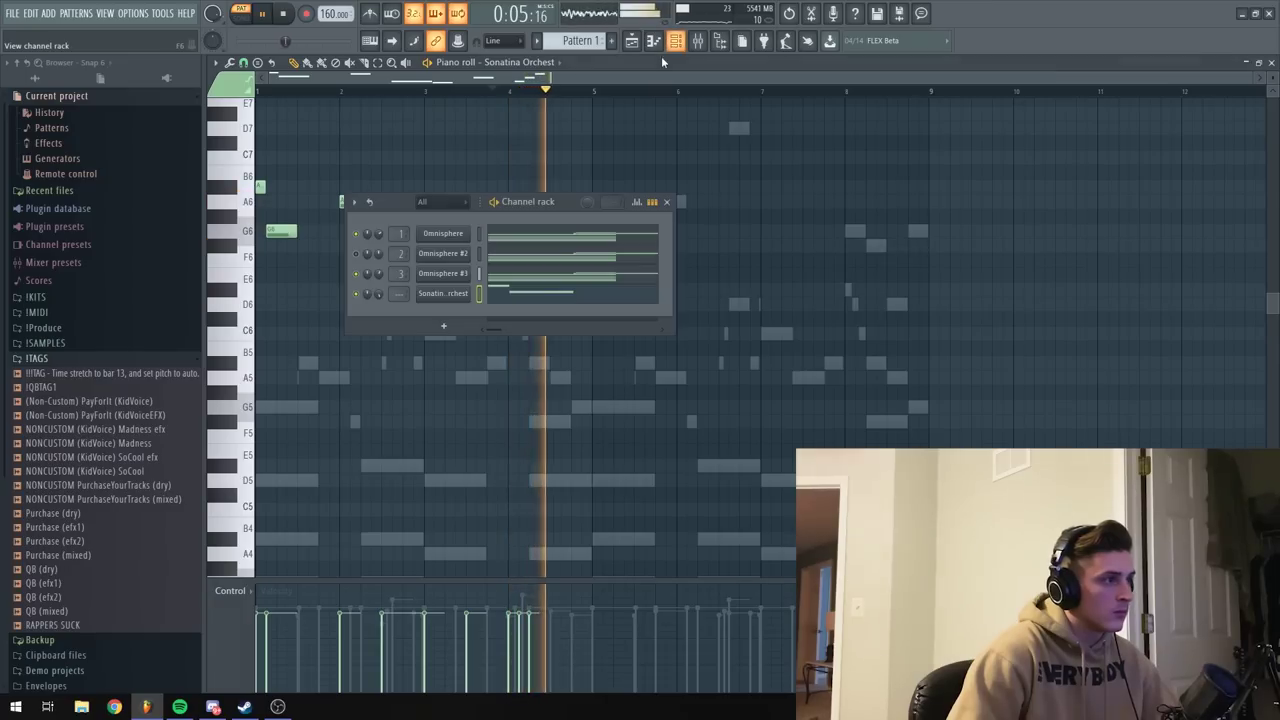
pyautogui.press('space')
pyautogui.rightClick(358, 296)
pyautogui.click(362, 305)
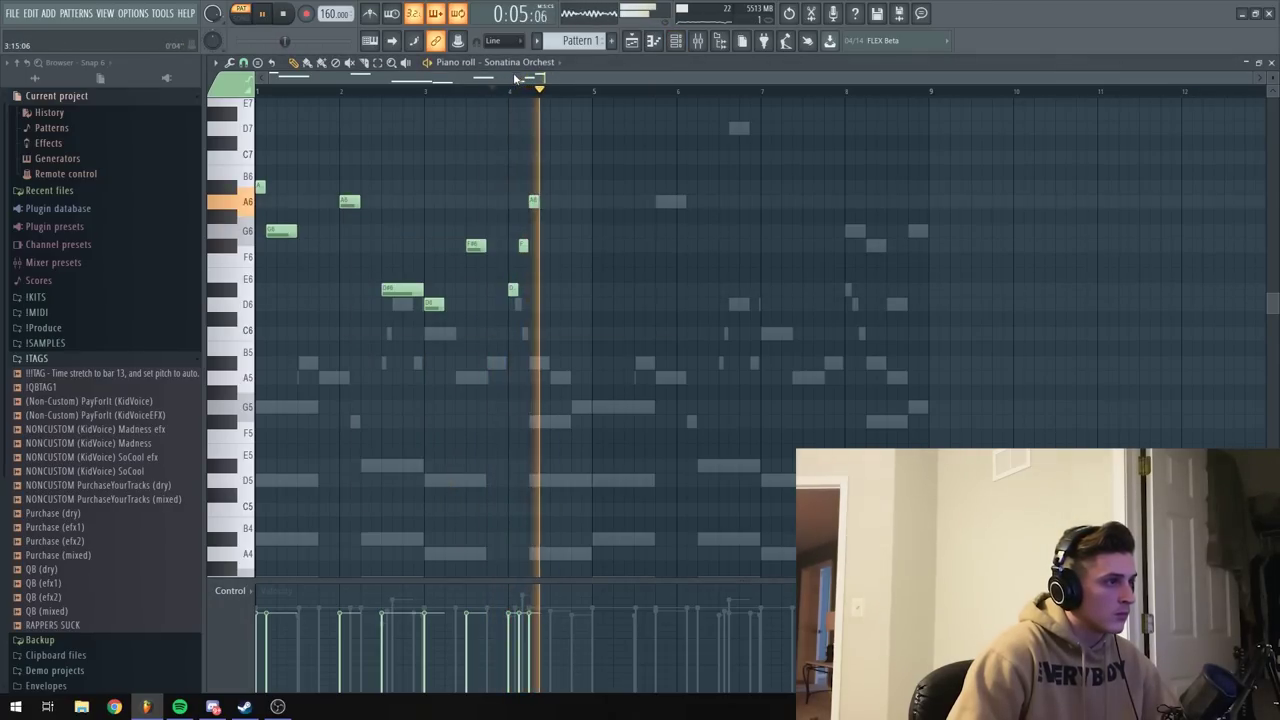
pyautogui.press('F6')
# Lengthen the A6 note in bar 4 to one beat and add a G6 note of equal length after it.
pyautogui.moveTo(537, 201); pyautogui.dragTo(549, 201)
pyautogui.press('space')
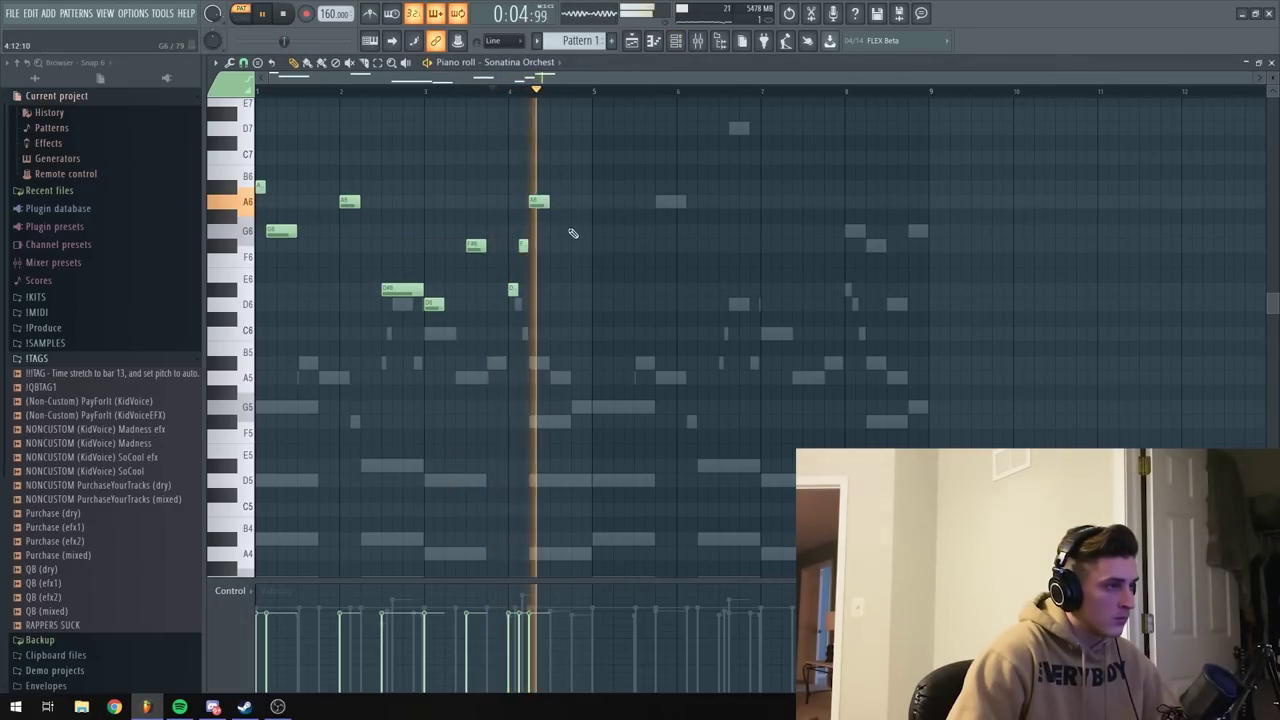
pyautogui.click(558, 232)
pyautogui.press('space')
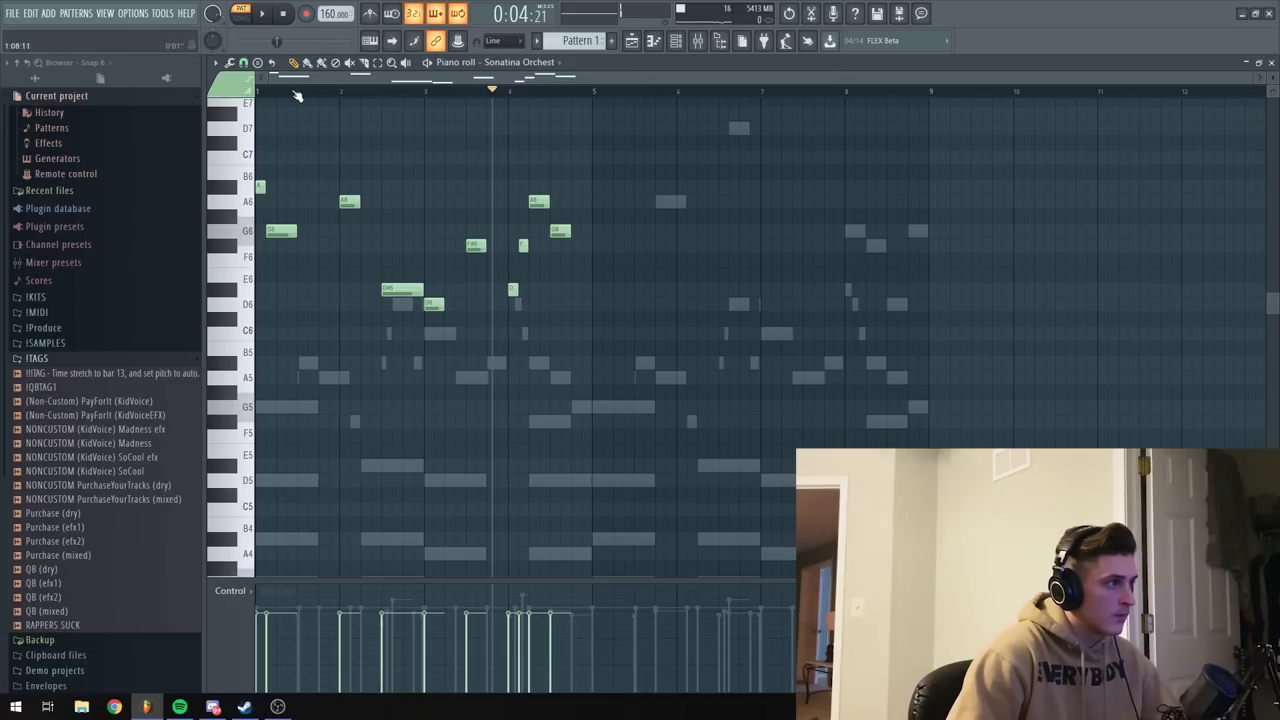
# Duplicate the four-bar Sonatina melody into bars 5 to 8 and play the pattern.
pyautogui.hotkey('ctrl', 'b')
pyautogui.moveTo(595, 232); pyautogui.dragTo(616, 232)
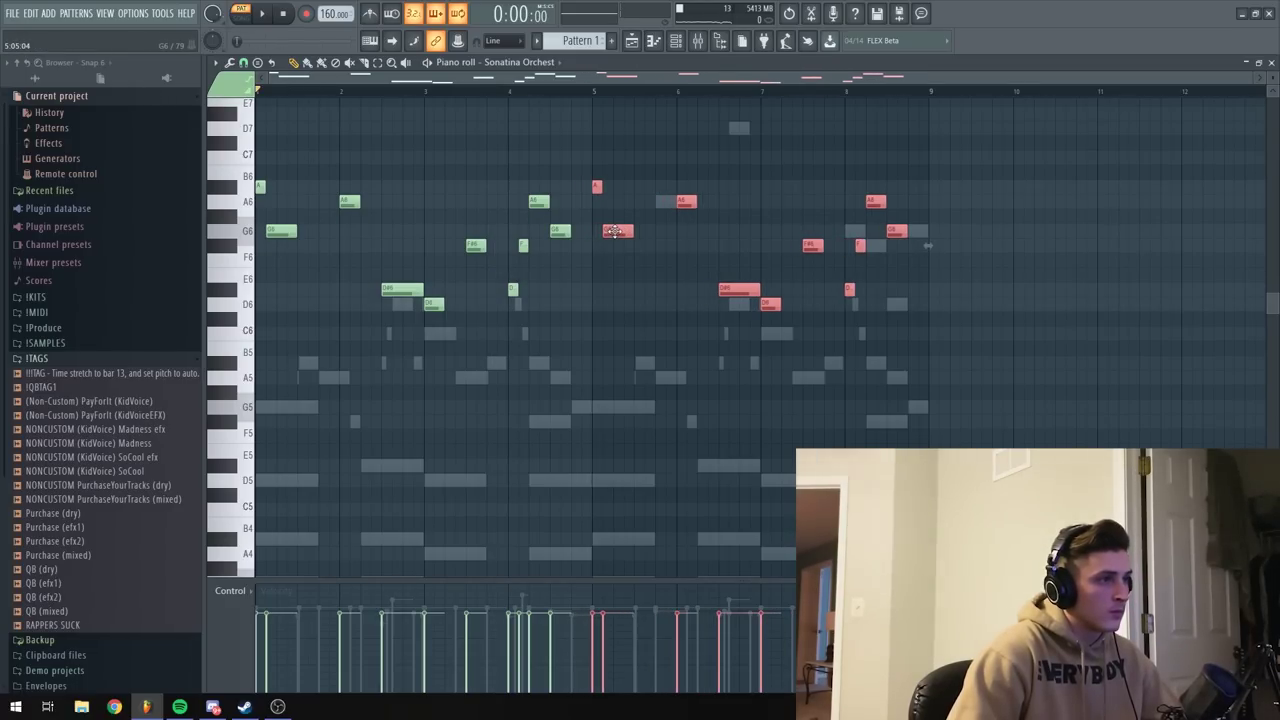
pyautogui.press('space')
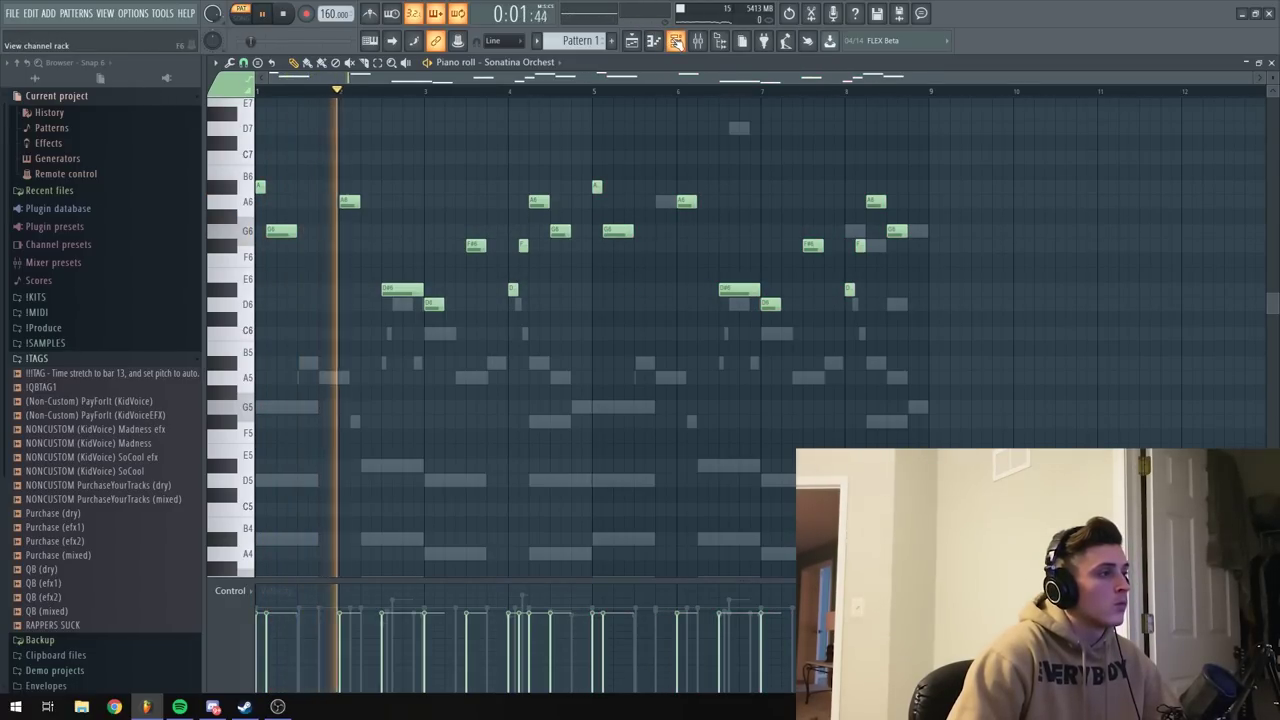
pyautogui.press('space')
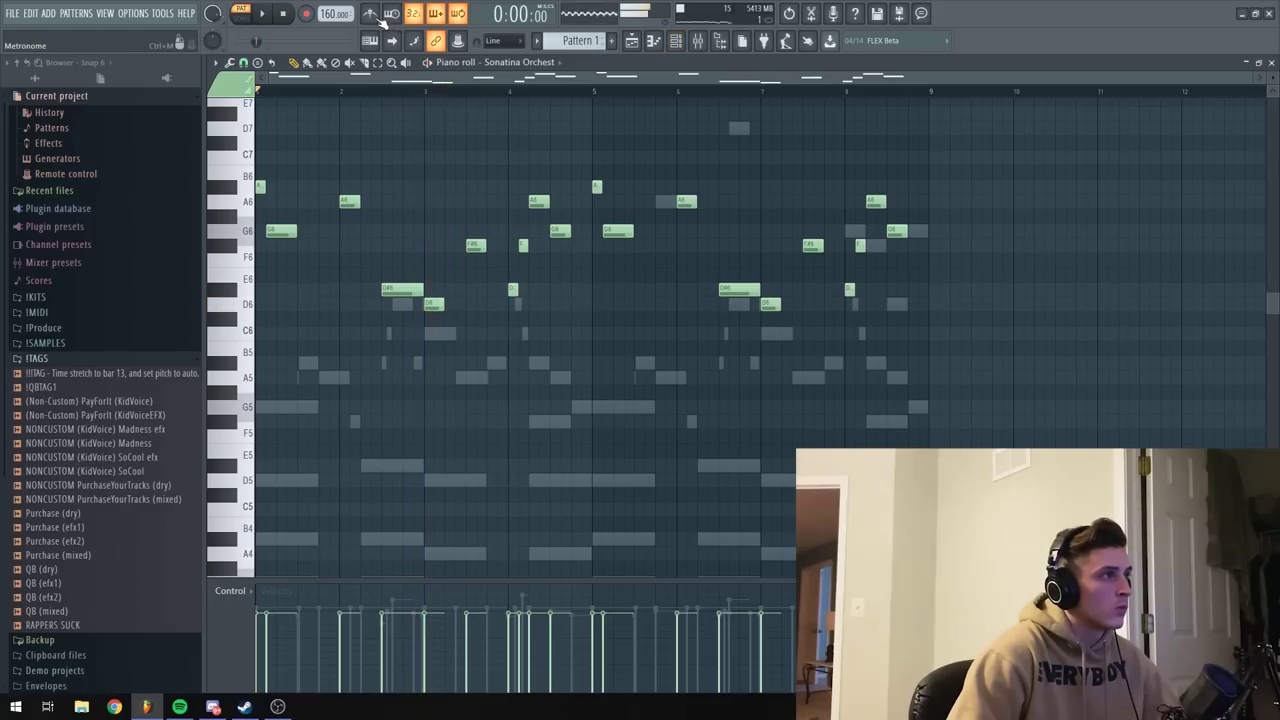
# Turn on the metronome and play the counter-melody against it.
pyautogui.click(373, 17)
pyautogui.press('space')
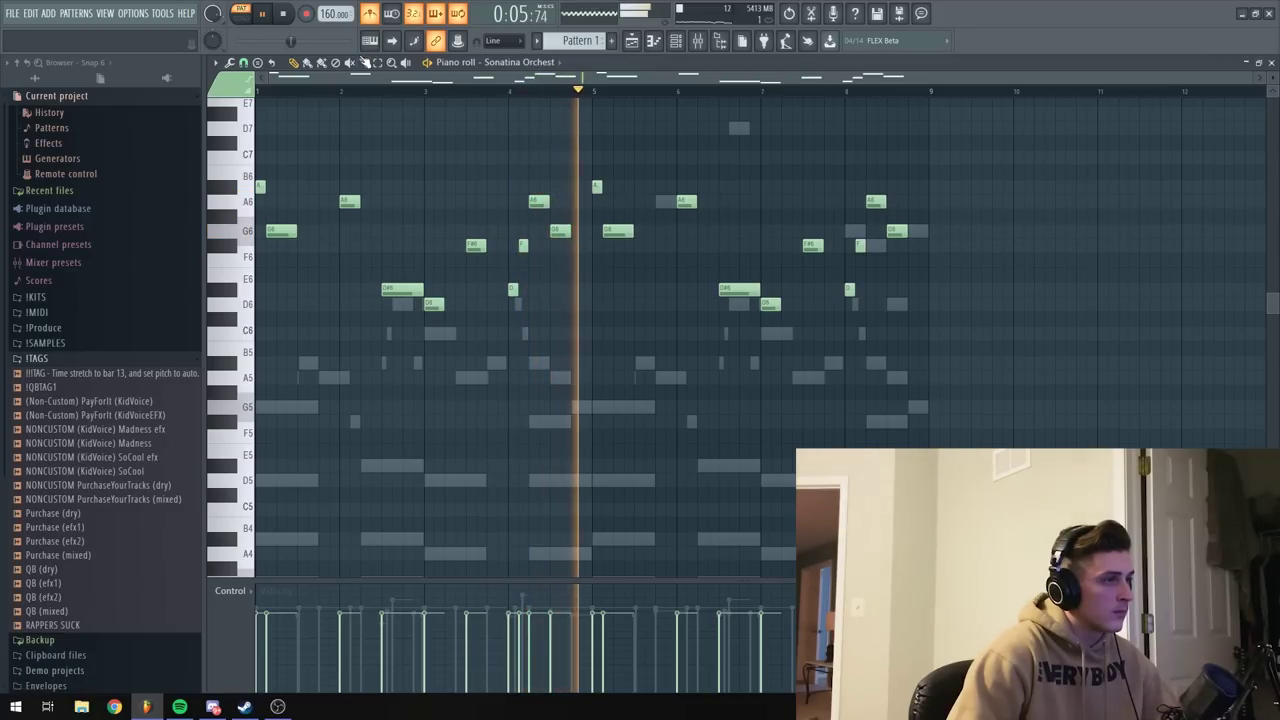
pyautogui.press('space')
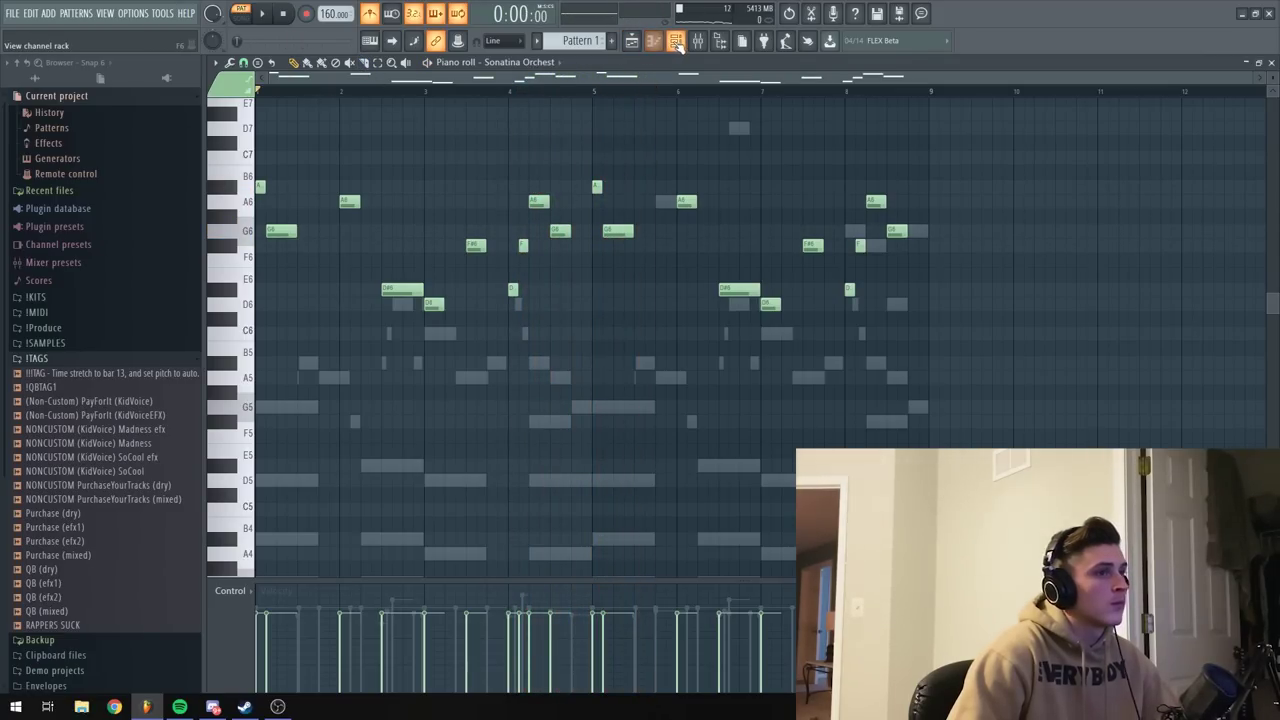
# Add a one-beat F#6 note at the end of bar 8, raise it to A#6, and play the ending.
pyautogui.press('space')
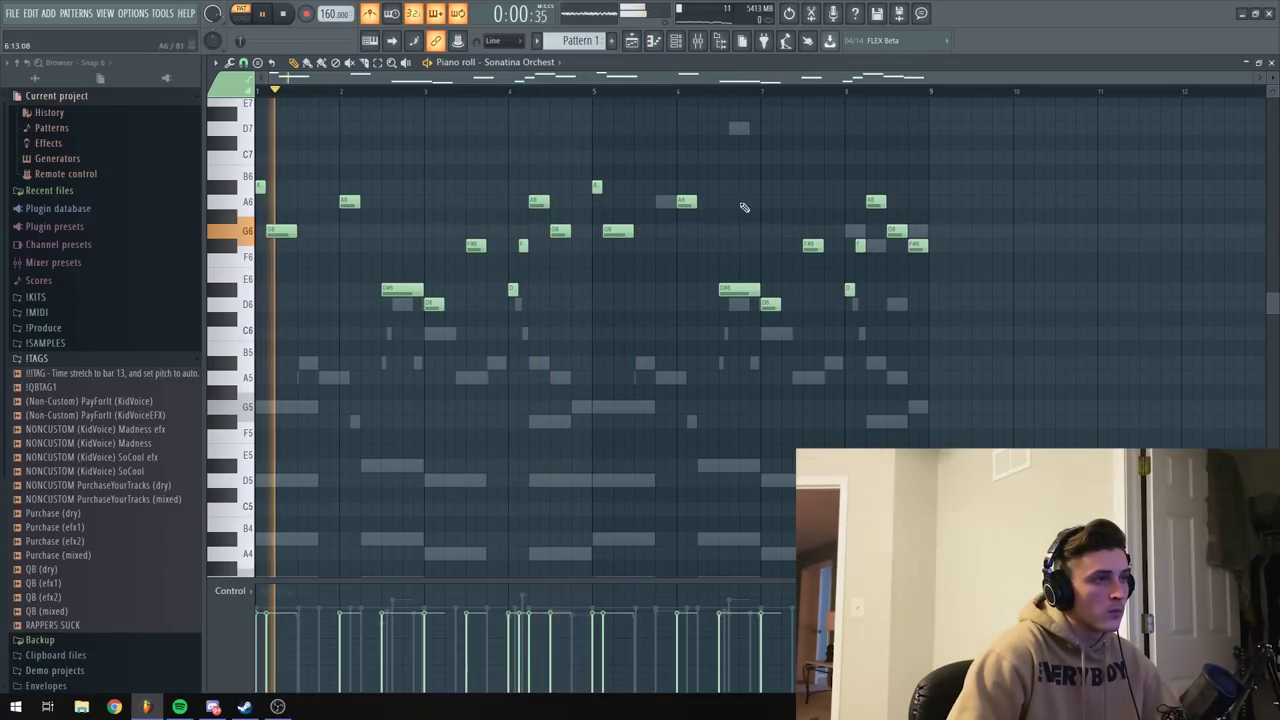
pyautogui.press('space')
pyautogui.click(810, 88)
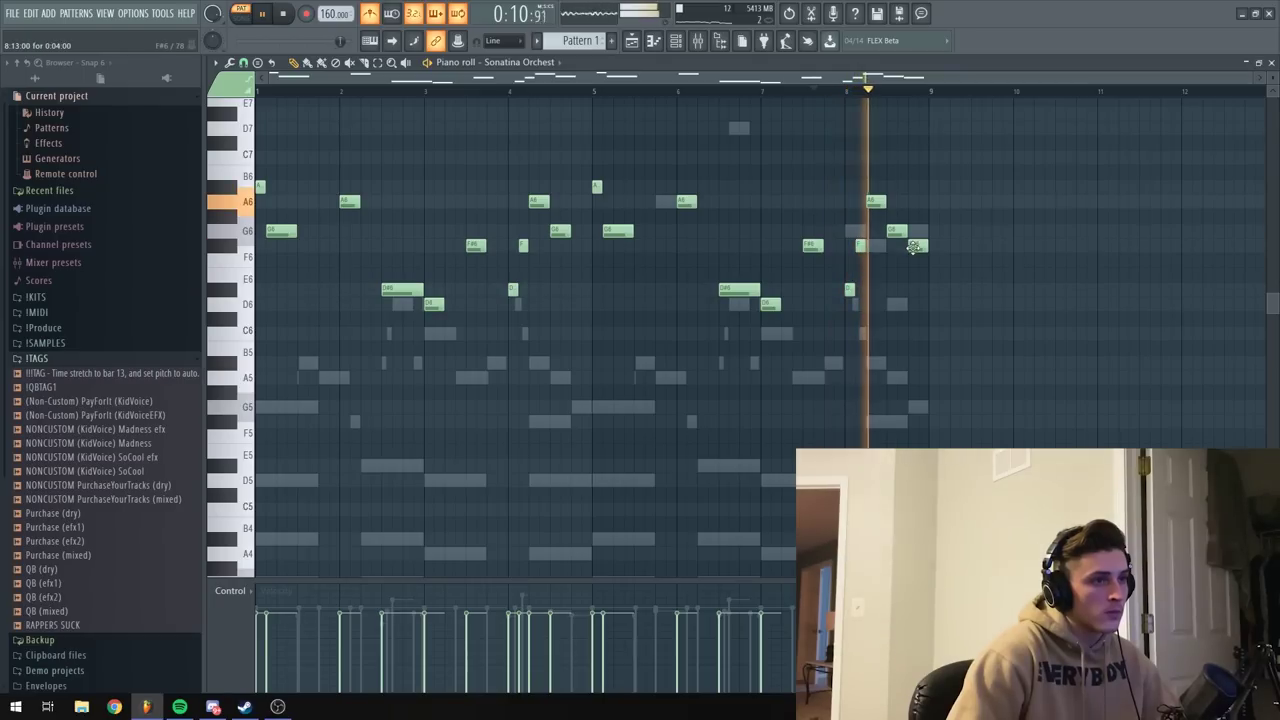
pyautogui.click(915, 407)
pyautogui.press('space')
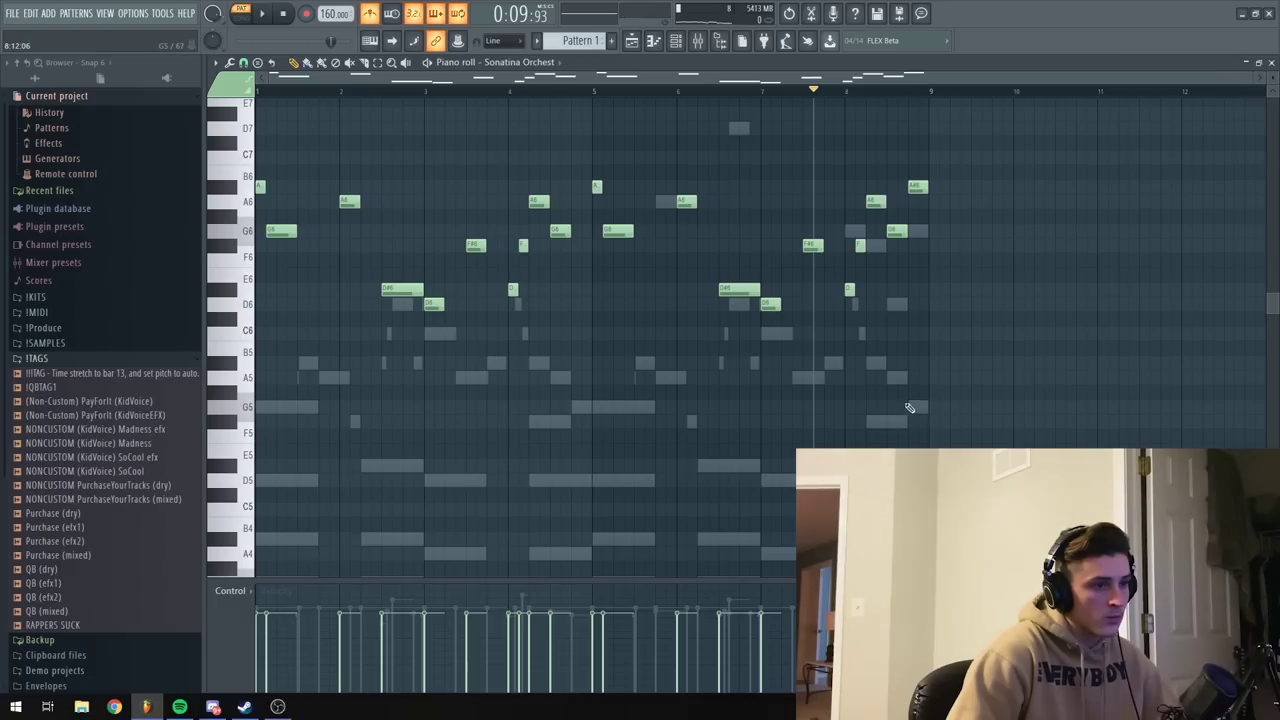
pyautogui.press('space')
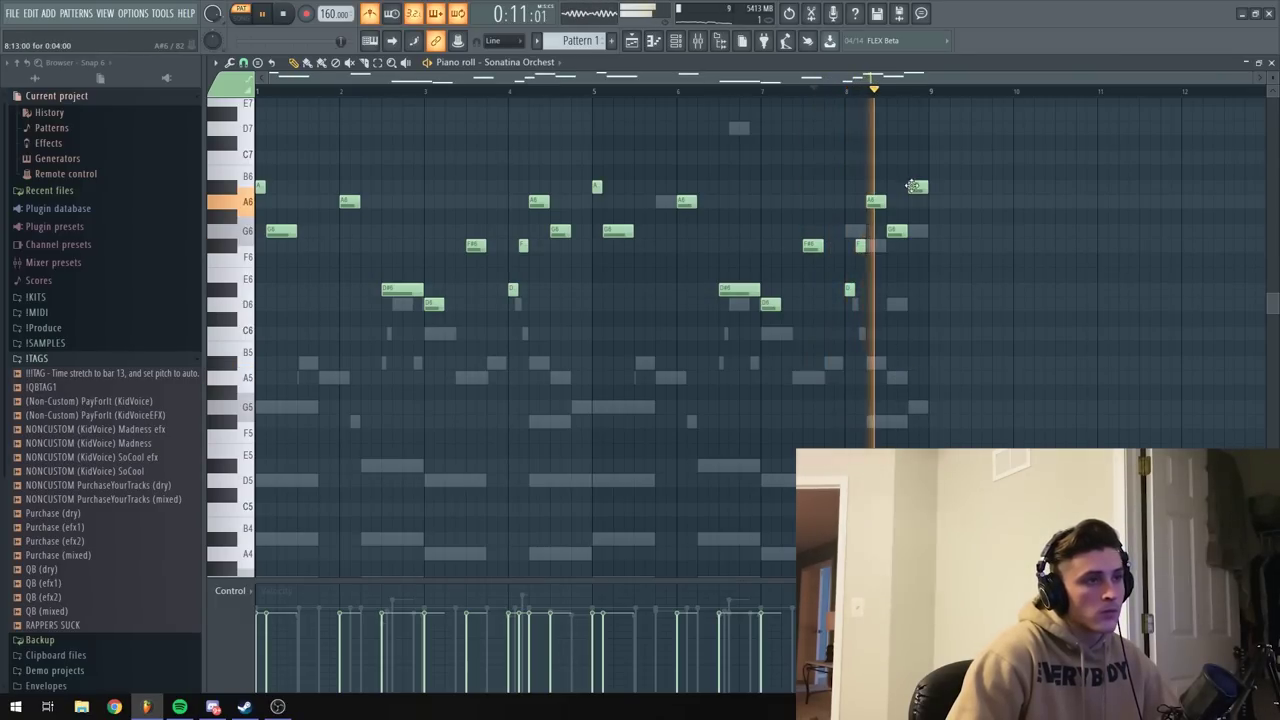
# Stop playback and replace the Sonatina orchestra channel's instrument with Sketching Orches.
pyautogui.press('space')
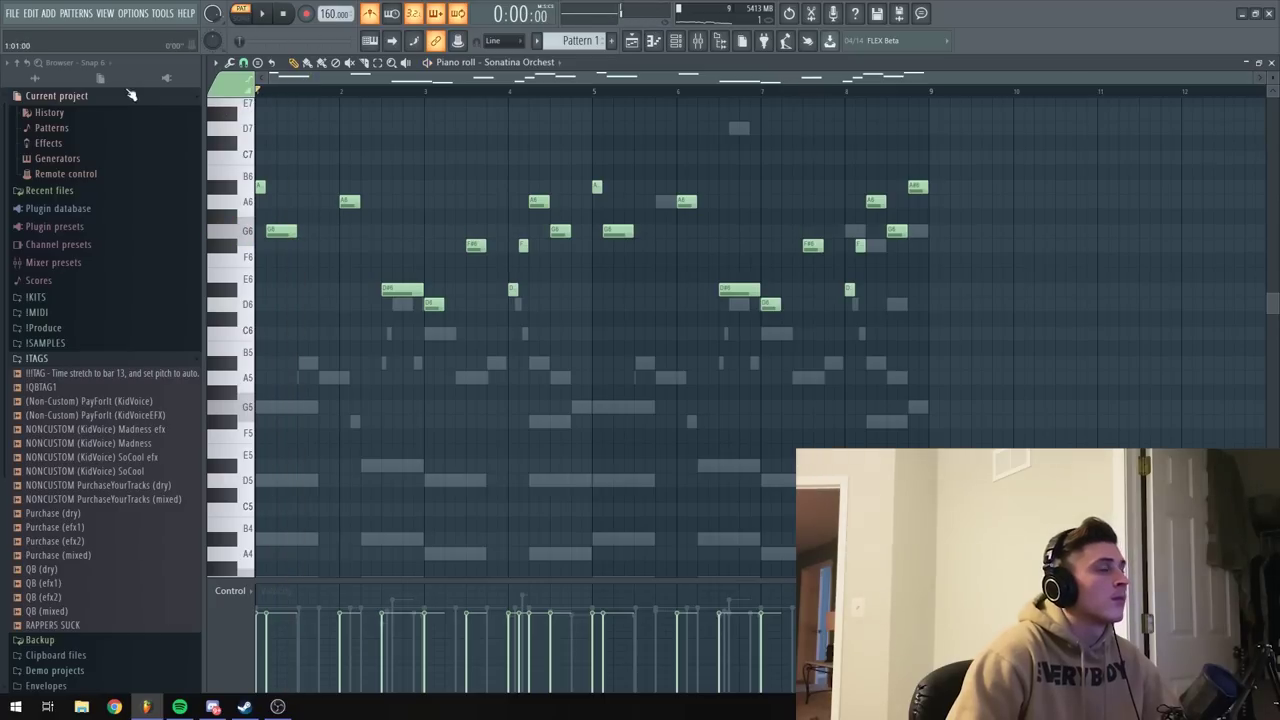
pyautogui.click(688, 48)
pyautogui.rightClick(446, 298)
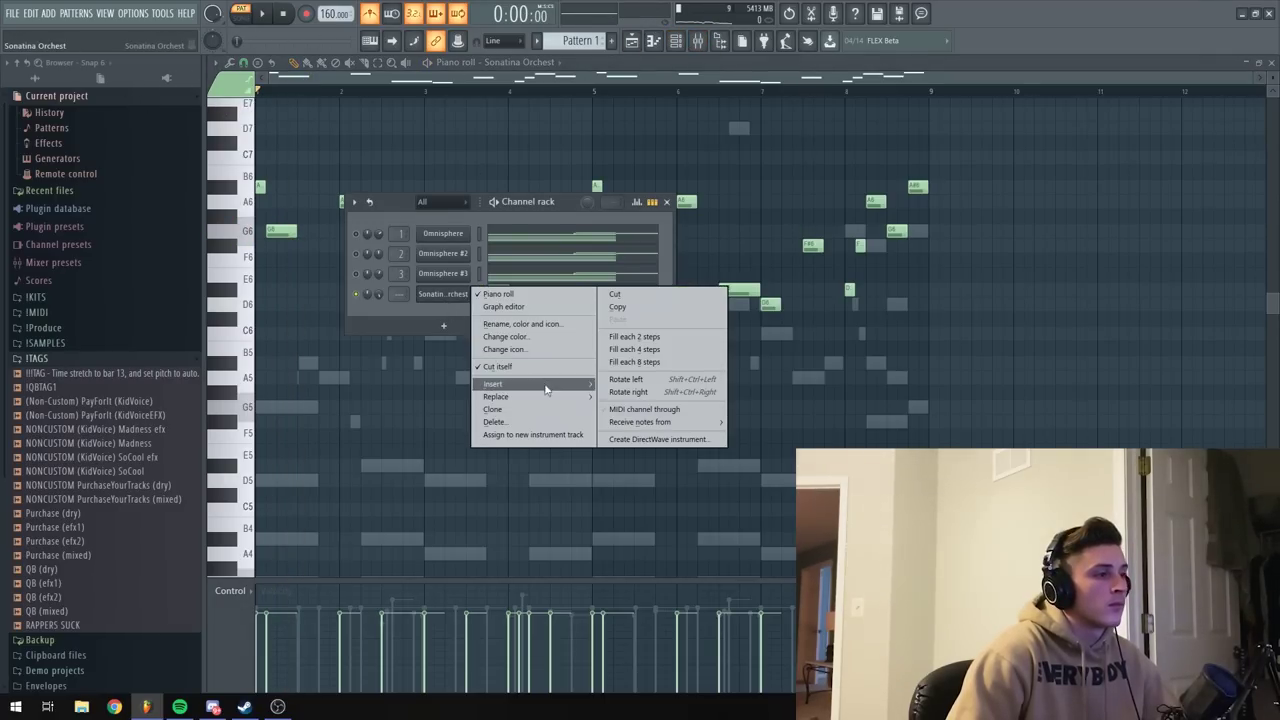
pyautogui.moveTo(540, 397)
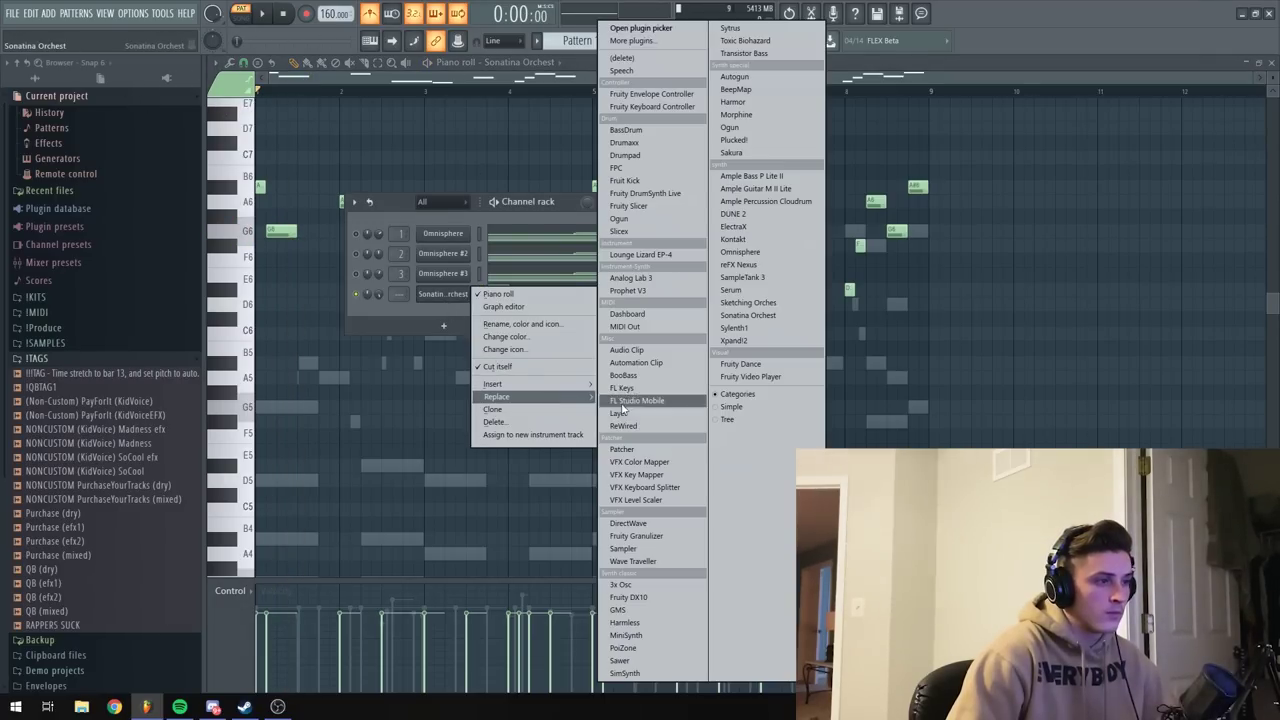
pyautogui.click(760, 302)
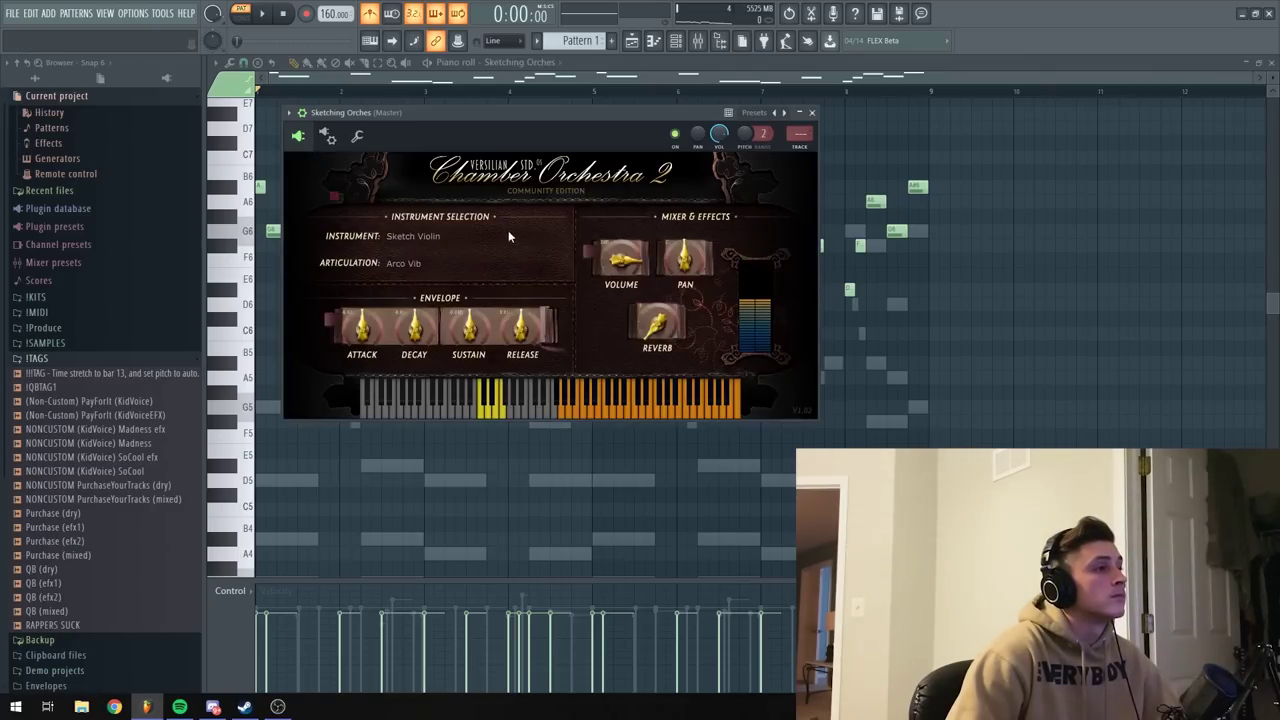
# Set the Sketching Orches instrument to Sketch Flute, play the melody with it, and close the plugin.
pyautogui.click(412, 242)
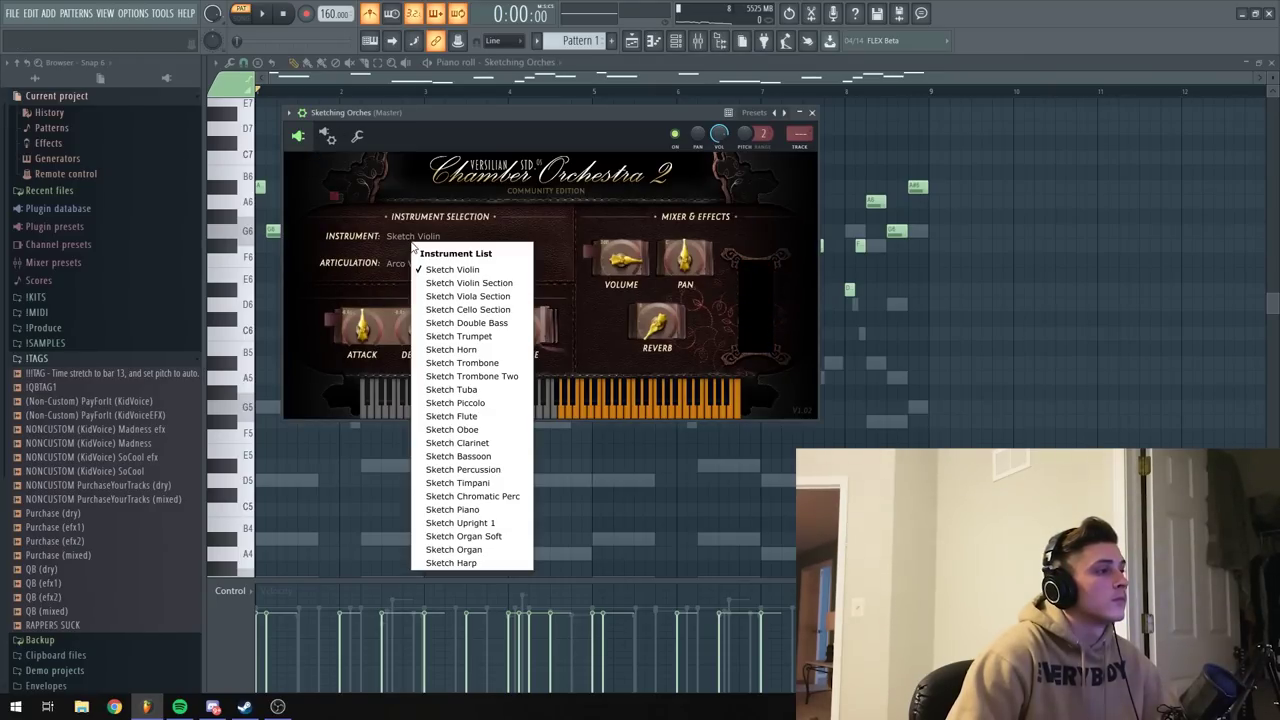
pyautogui.click(470, 403)
pyautogui.press('space')
pyautogui.moveTo(508, 118)
pyautogui.mouseDown()
pyautogui.moveTo(539, 109)
pyautogui.moveTo(528, 118)
pyautogui.mouseUp()
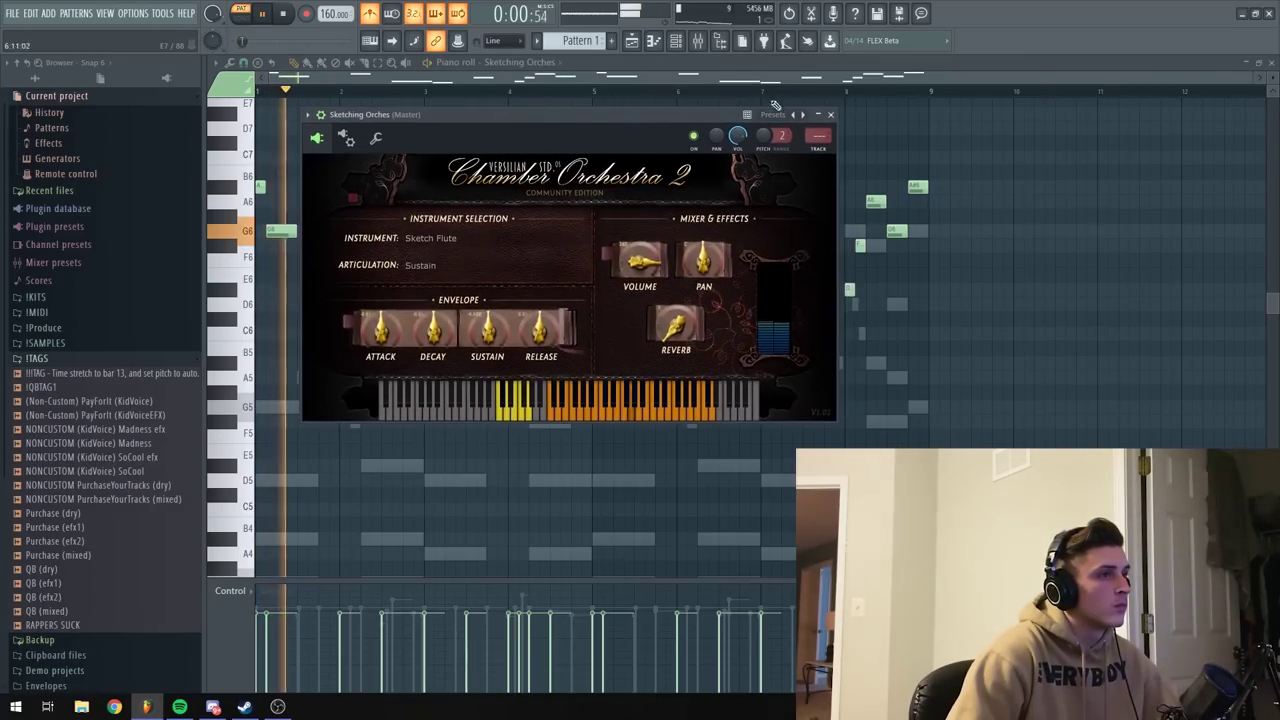
pyautogui.click(832, 114)
pyautogui.press('space')
pyautogui.click(463, 171)
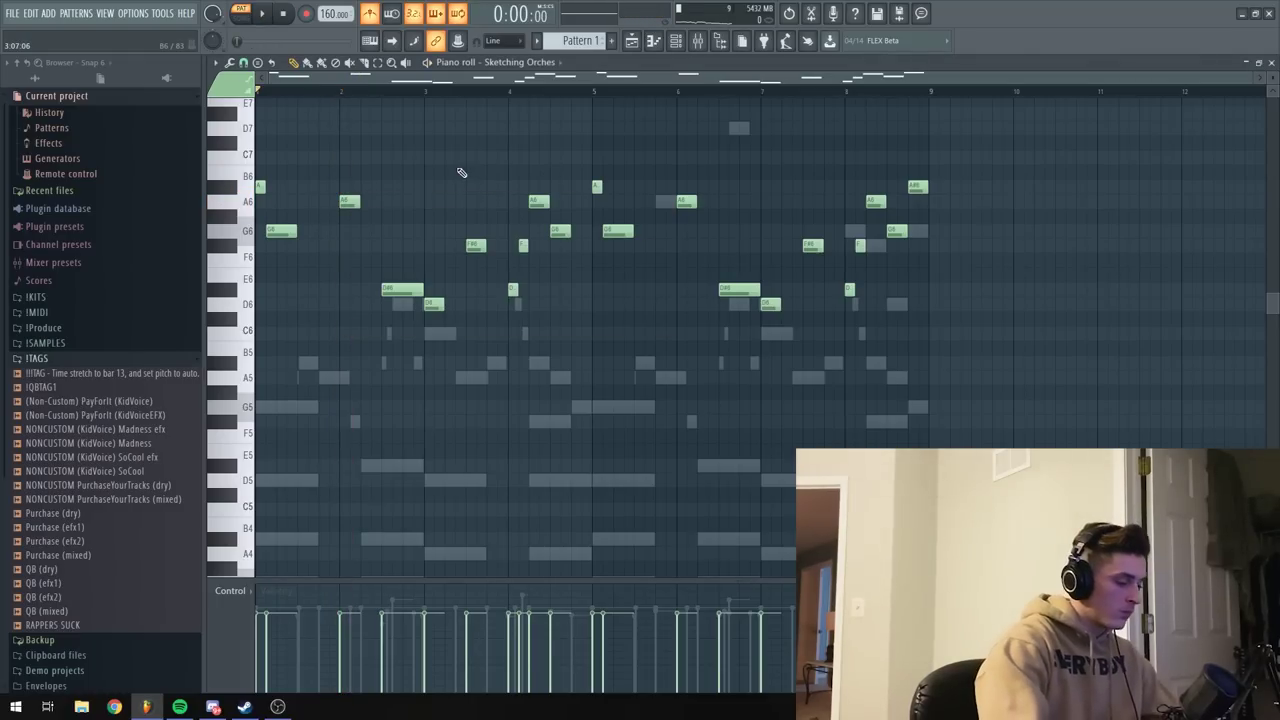
# Transpose the flute melody down one octave, unmute the Omnisphere channels, and play all layers together.
pyautogui.hotkey('ctrl', 'Down')
pyautogui.press('space')
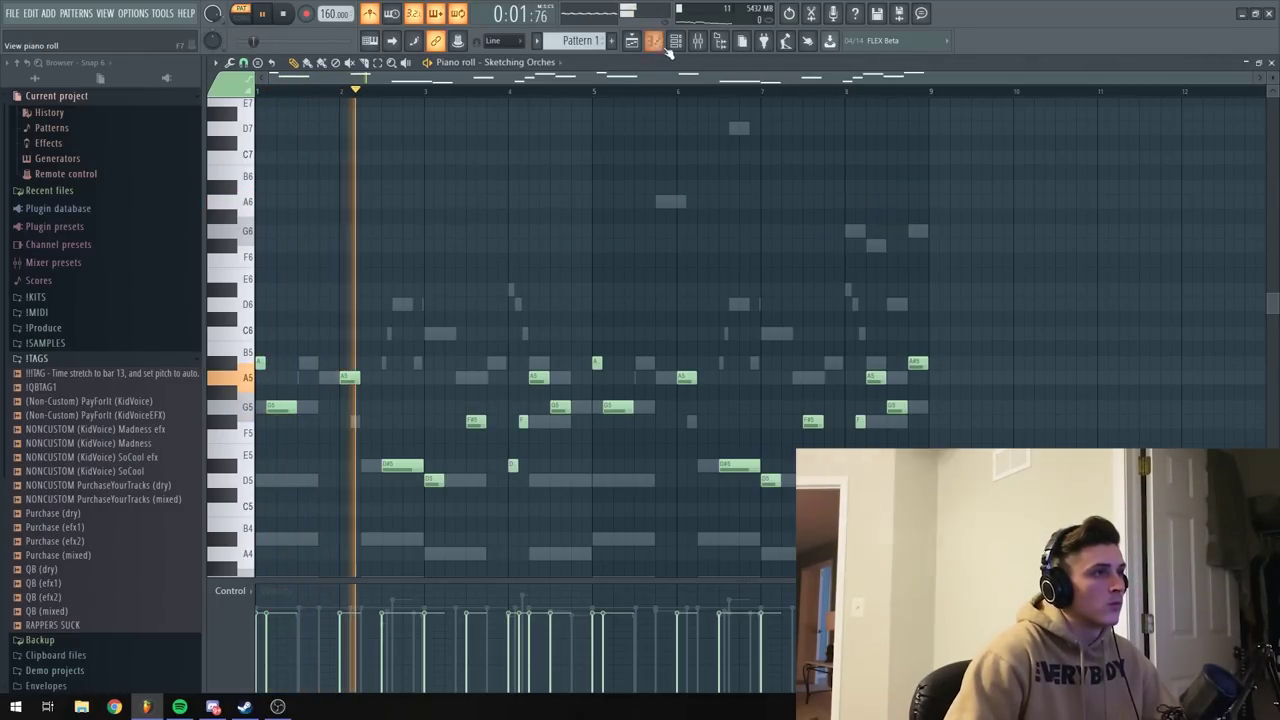
pyautogui.press('F6')
pyautogui.press('space')
pyautogui.click(356, 235)
pyautogui.press('space')
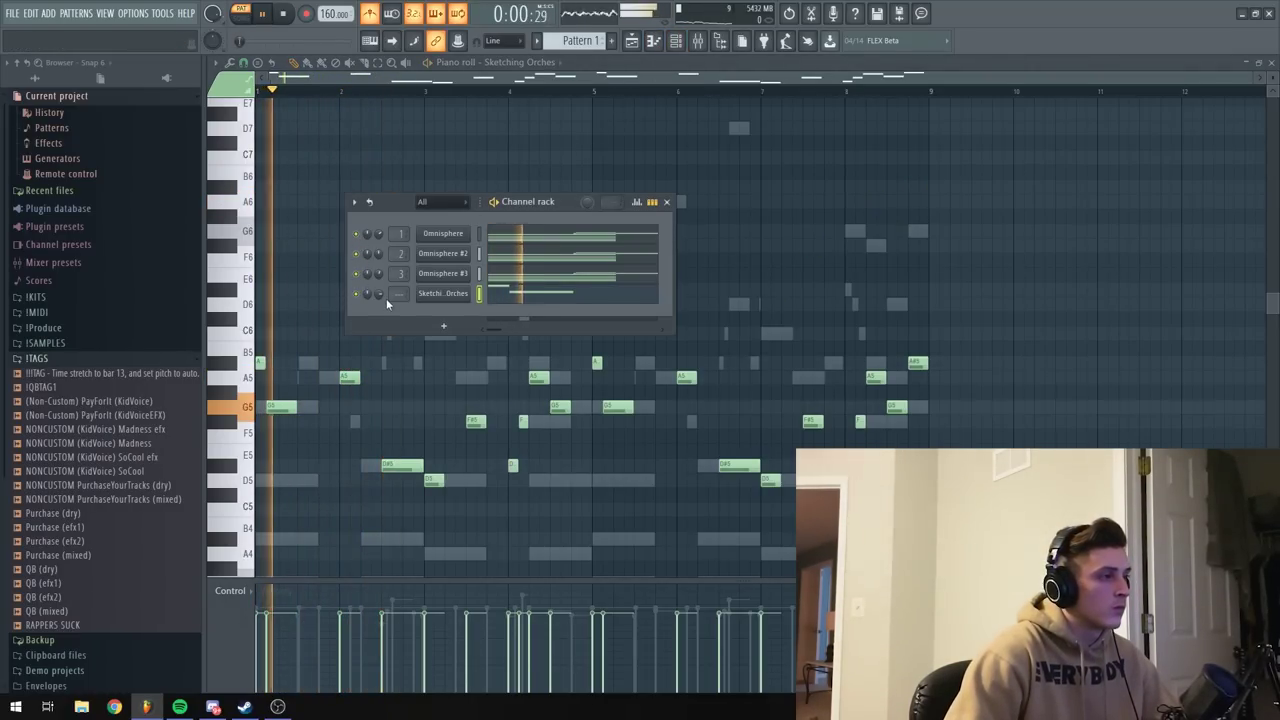
# Adjust the flute channel's volume, route it to mixer track 4, and play it with the Omnisphere layers.
pyautogui.moveTo(379, 294)
pyautogui.mouseDown()
pyautogui.moveTo(379, 250)
pyautogui.moveTo(400, 288)
pyautogui.mouseUp()
pyautogui.press('space')
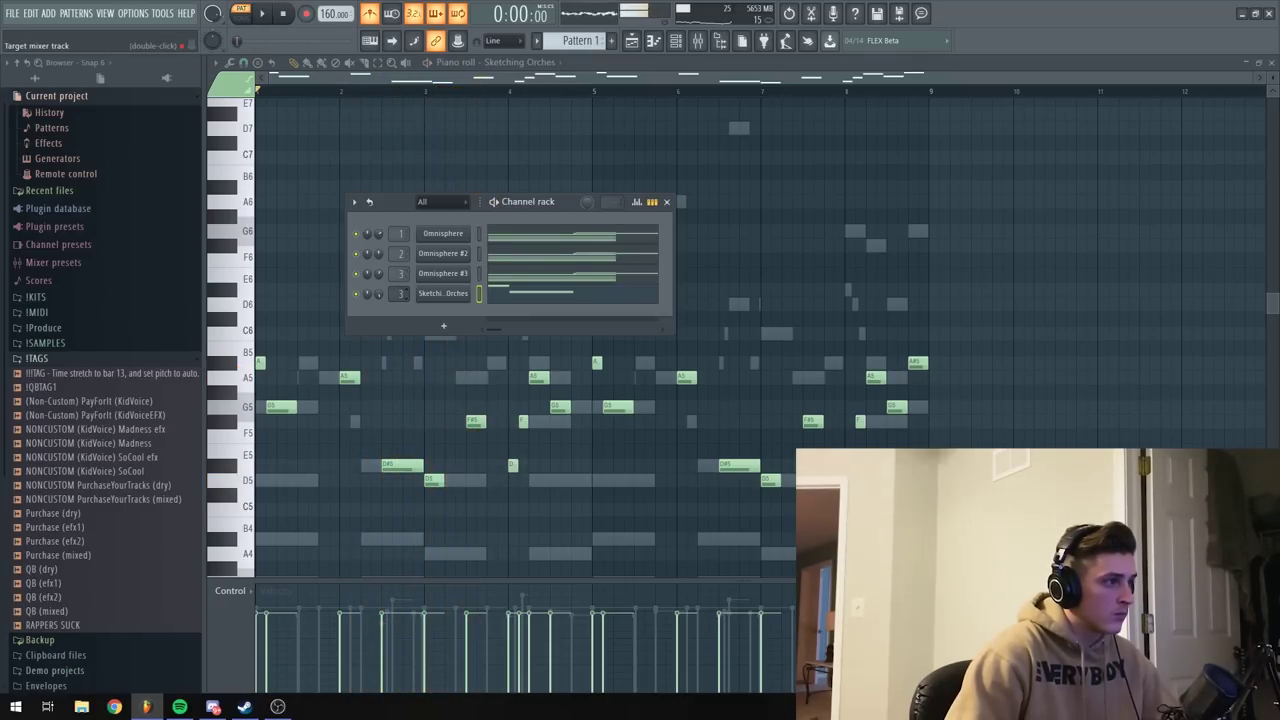
pyautogui.press('space')
pyautogui.press('space')
pyautogui.rightClick(356, 255)
pyautogui.click(396, 263)
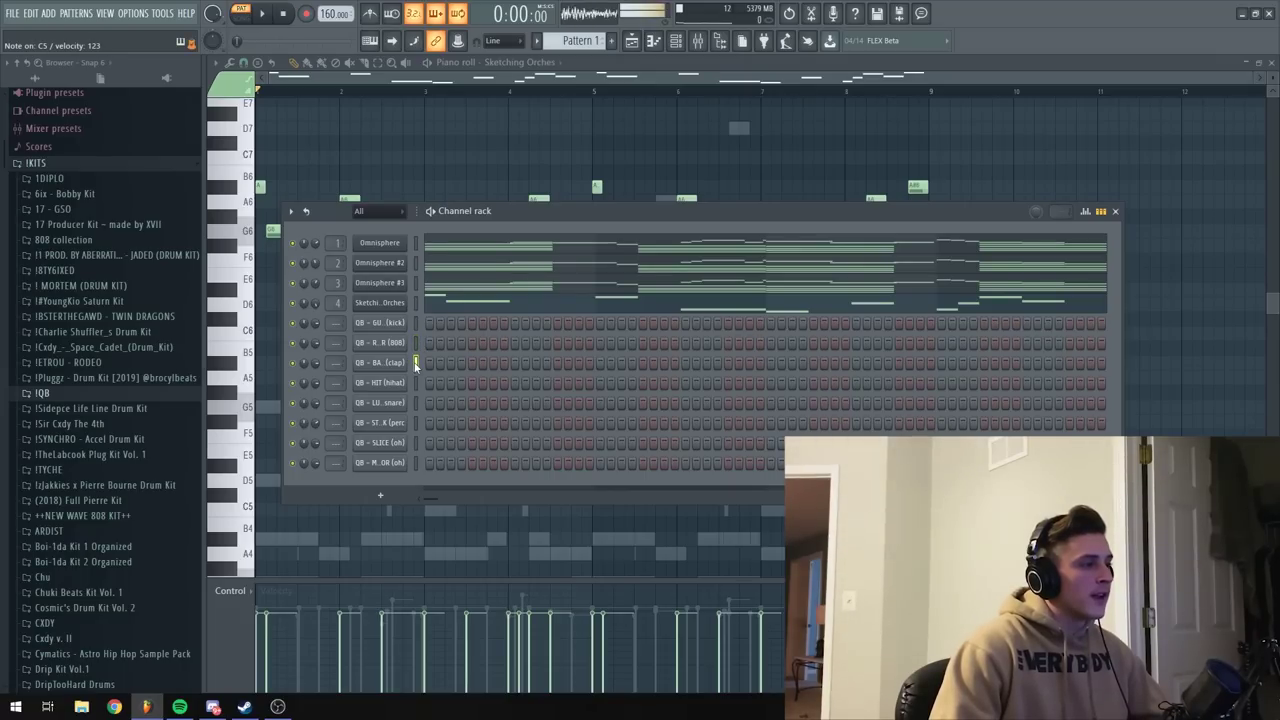
# Fill the hi-hat channel with a hit every two steps and adjust its volume while the pattern plays.
pyautogui.click(416, 423)
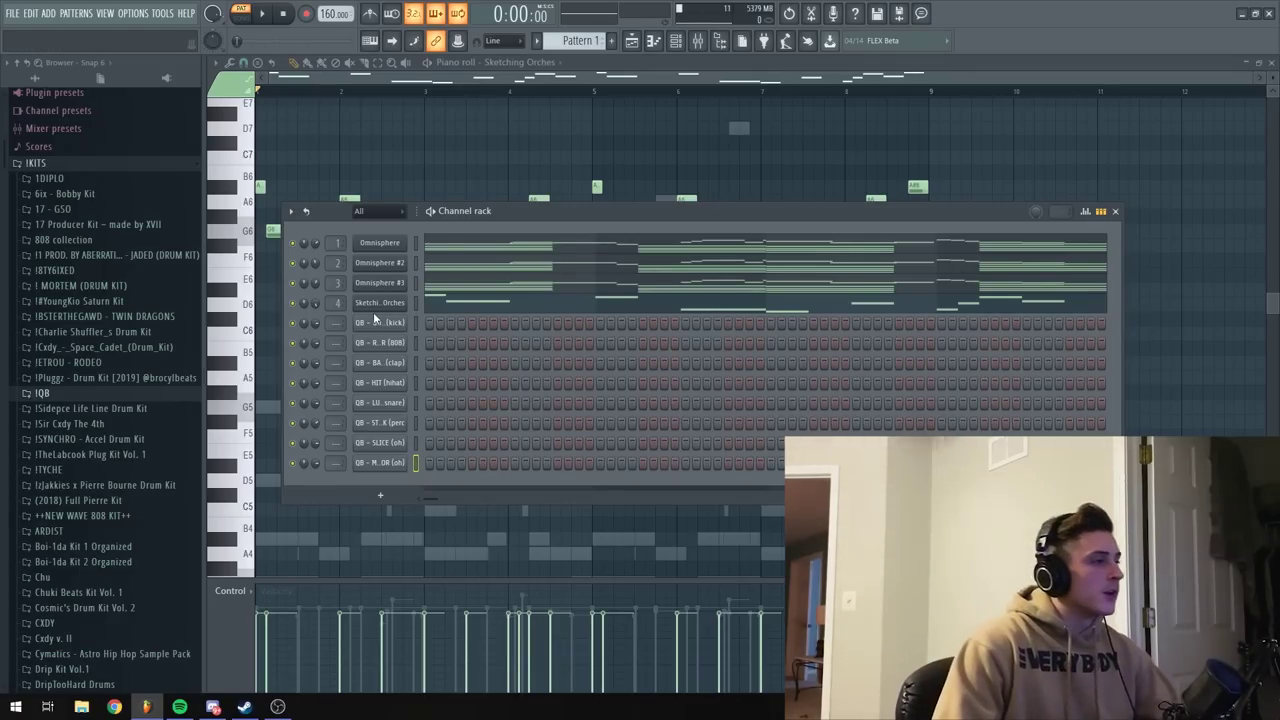
pyautogui.press('space')
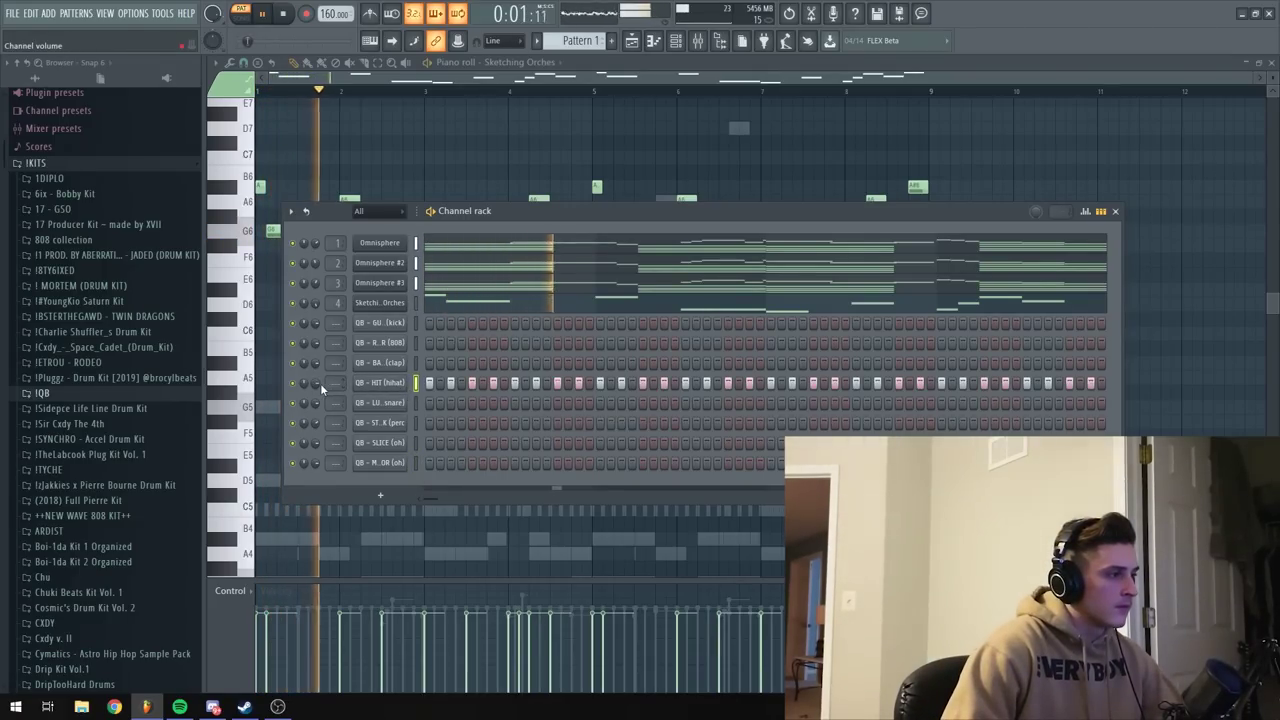
pyautogui.moveTo(316, 383); pyautogui.dragTo(316, 379)
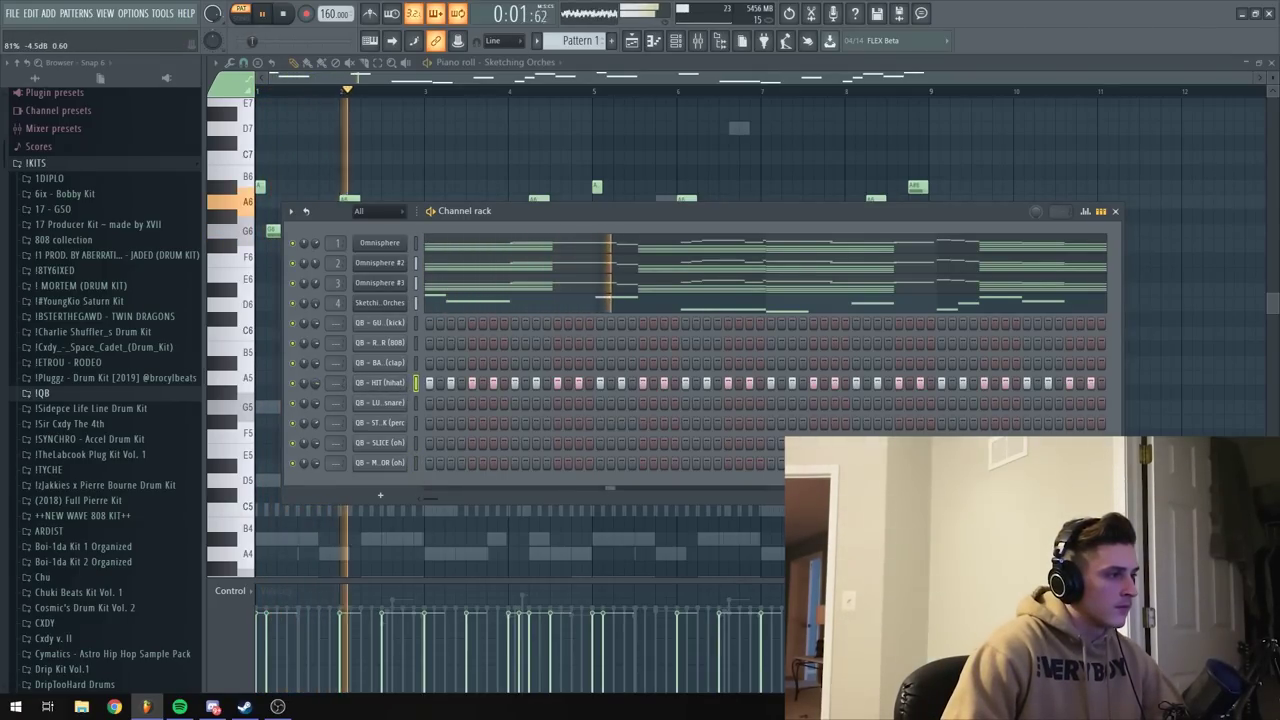
pyautogui.click(379, 382)
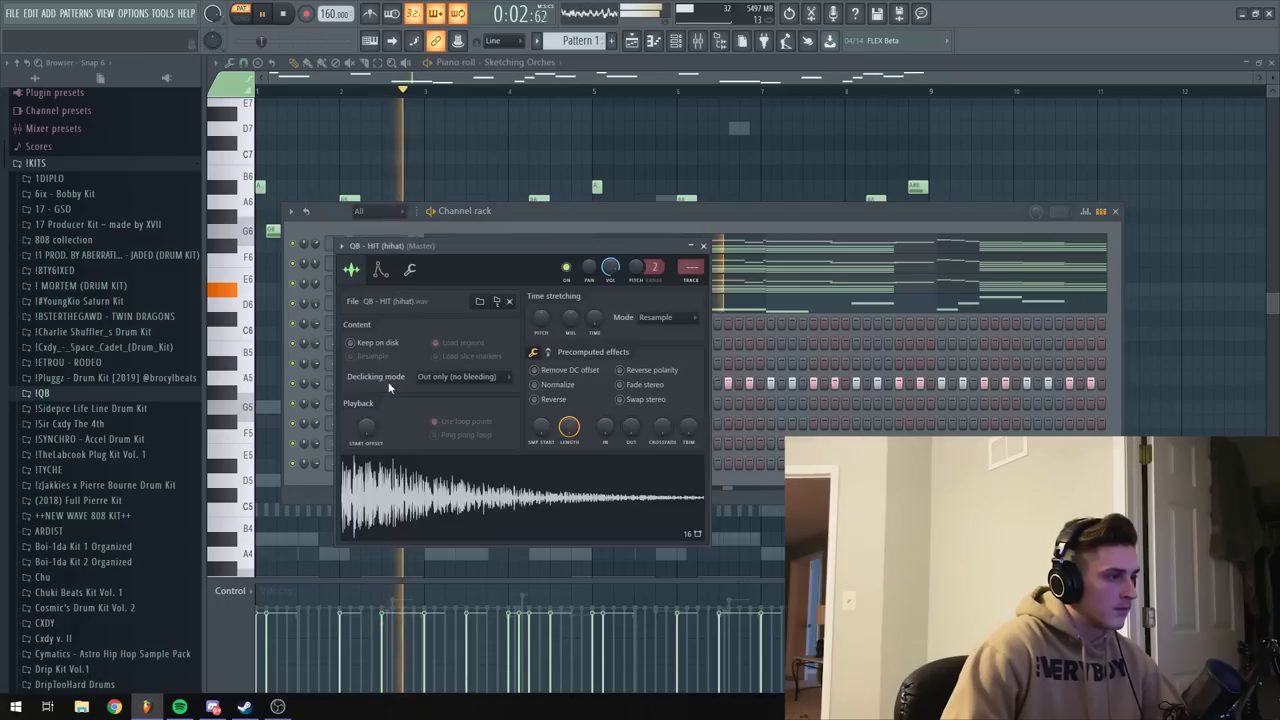
pyautogui.click(703, 246)
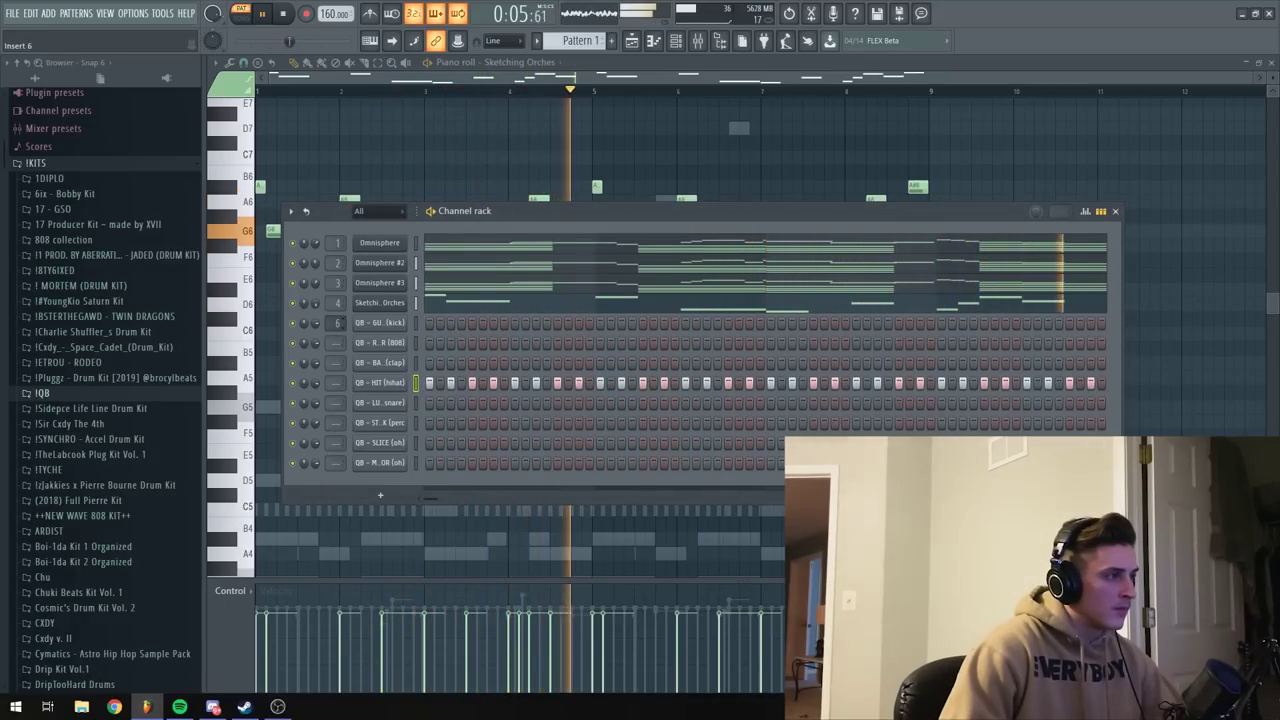
# Route the kick and 808 to mixer tracks 7 and 8, and the remaining drum channels to tracks 9 to 14.
pyautogui.moveTo(336, 323); pyautogui.dragTo(336, 335)
pyautogui.moveTo(415, 363); pyautogui.dragTo(415, 463)
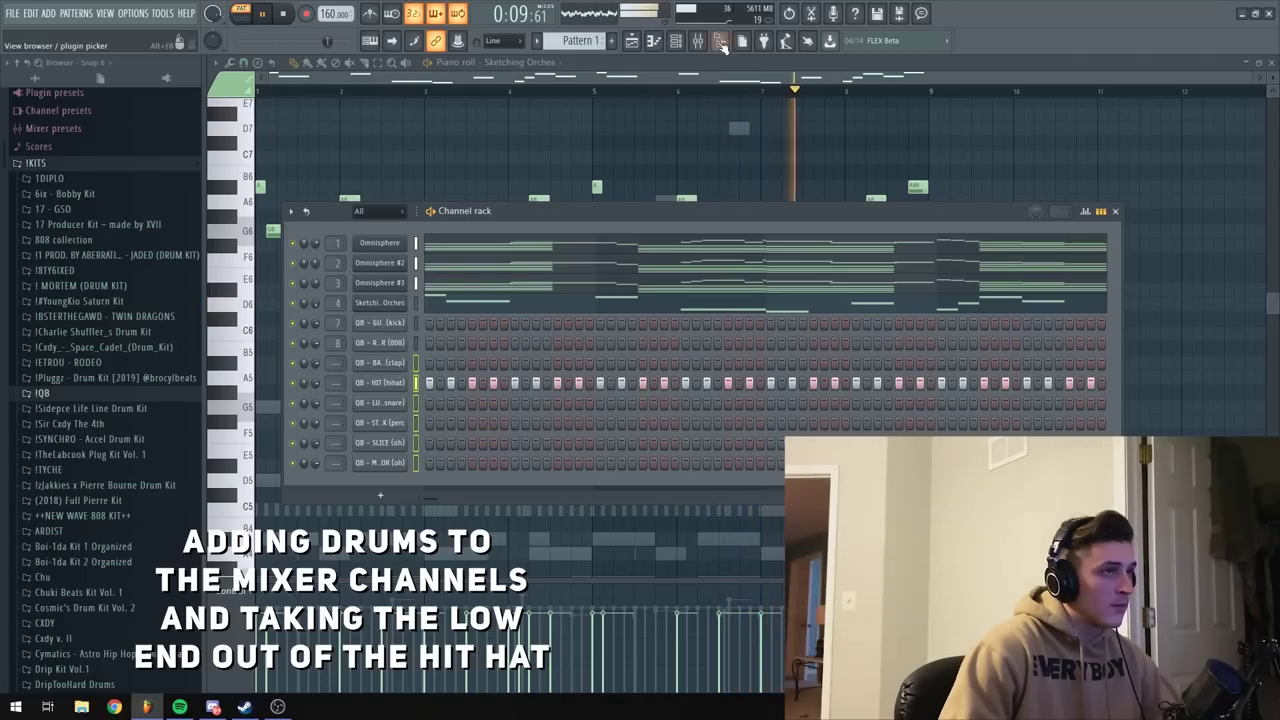
pyautogui.click(702, 40)
pyautogui.hotkey('ctrl', 'l')
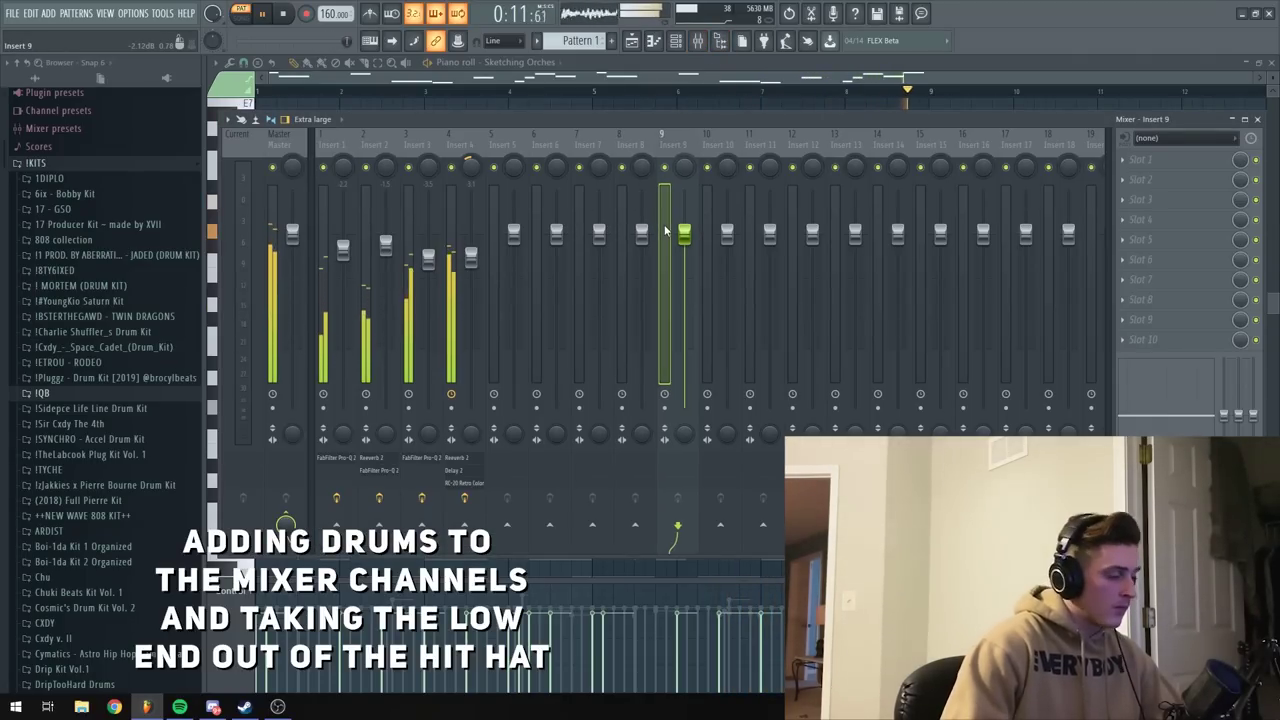
# Insert FabFilter Pro-Q 2 on the hi-hat's mixer track and cut the low end.
pyautogui.click(716, 256)
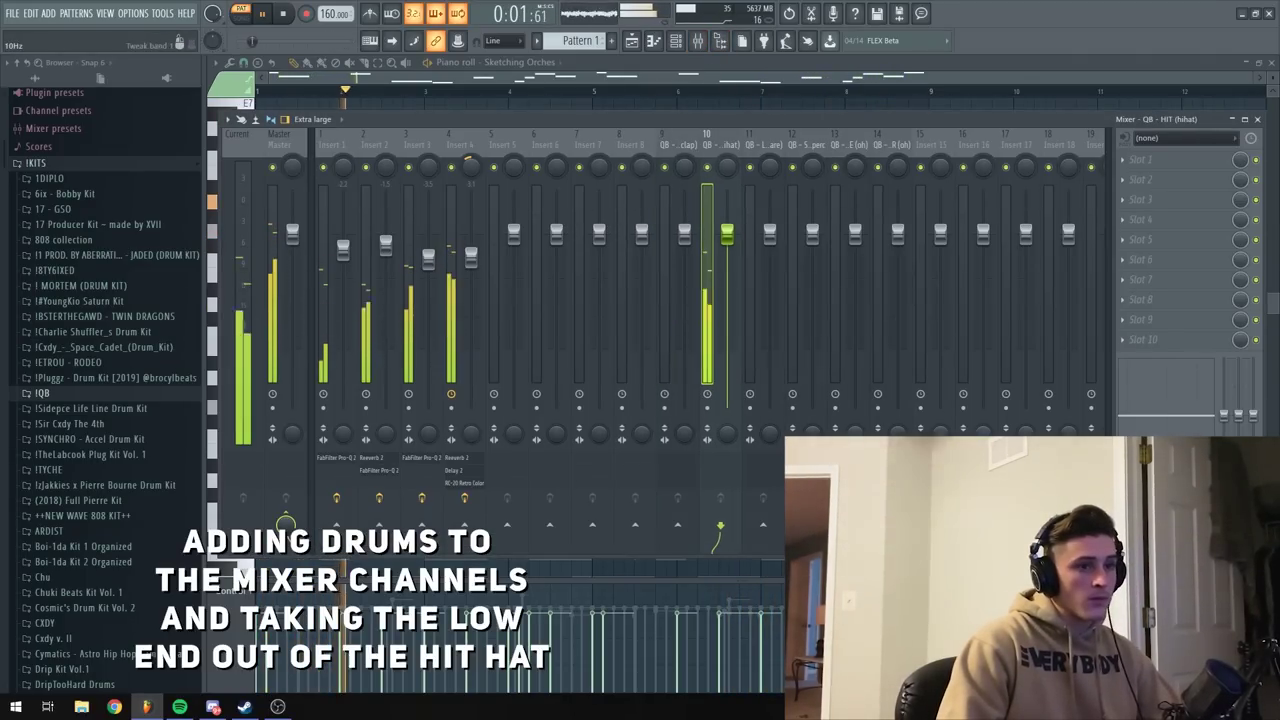
pyautogui.click(1171, 339)
pyautogui.click(946, 424)
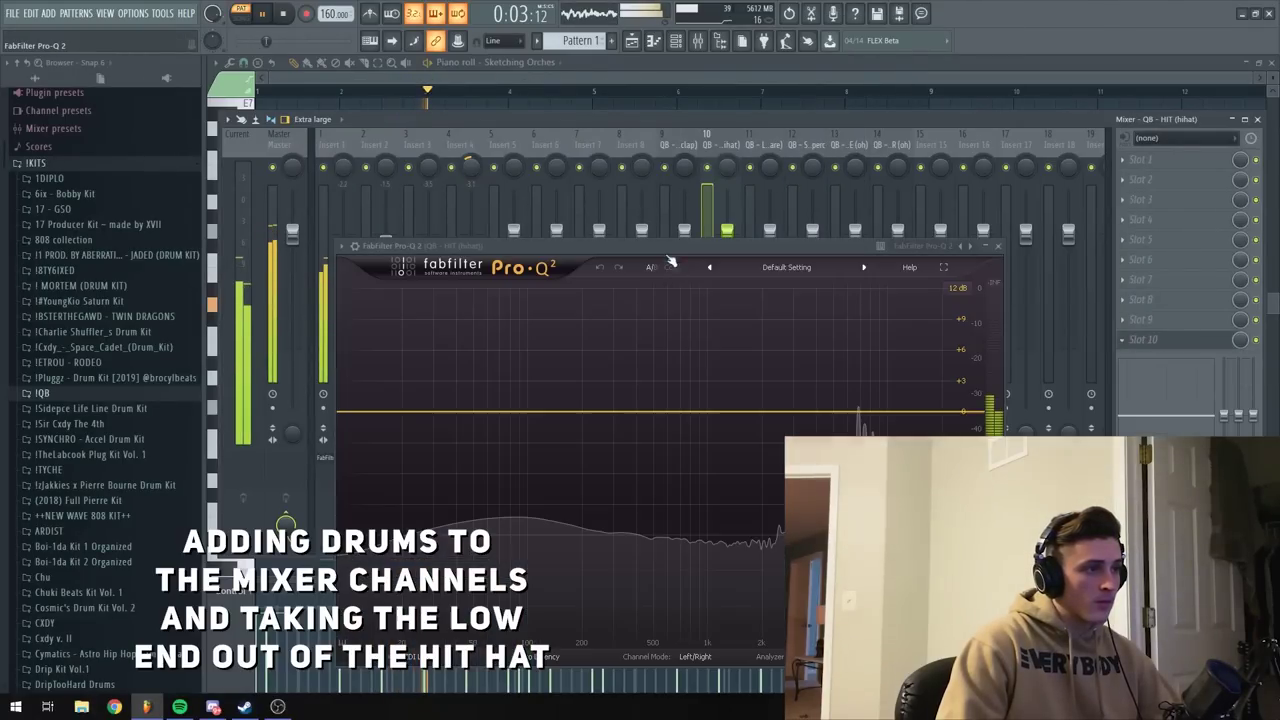
pyautogui.click(709, 268)
pyautogui.moveTo(563, 412); pyautogui.dragTo(790, 406)
pyautogui.click(997, 245)
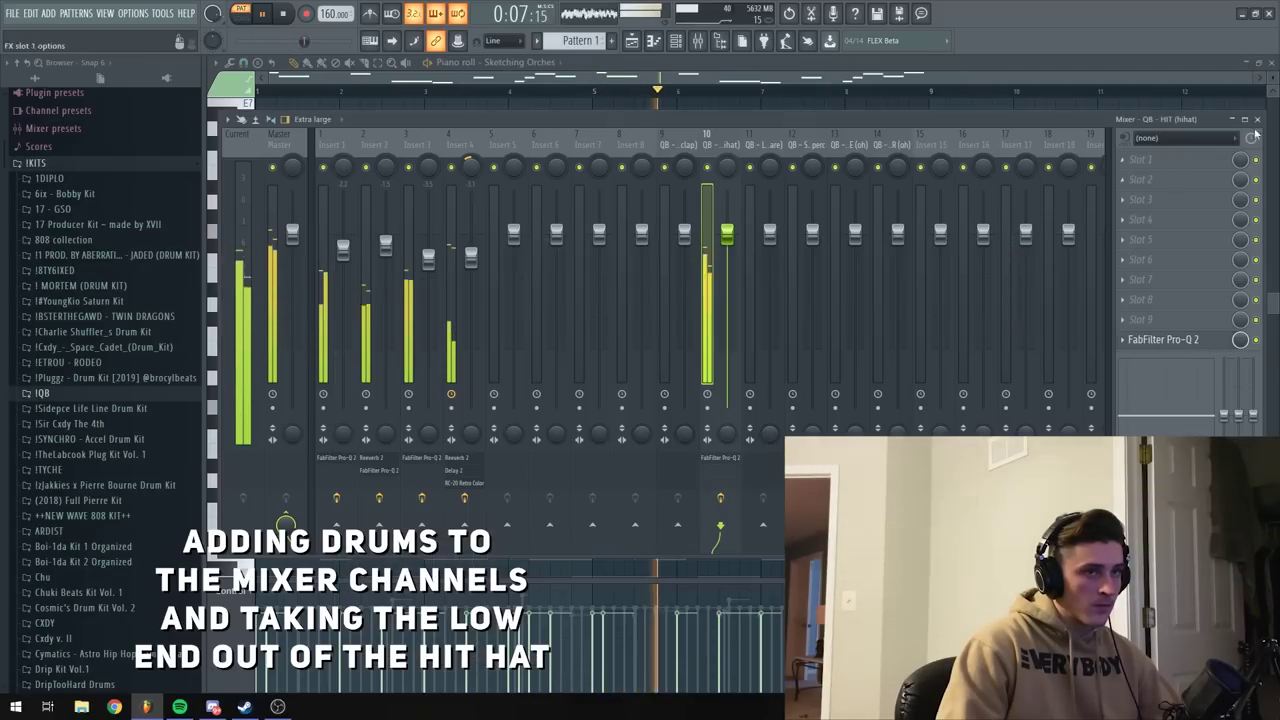
pyautogui.click(1260, 119)
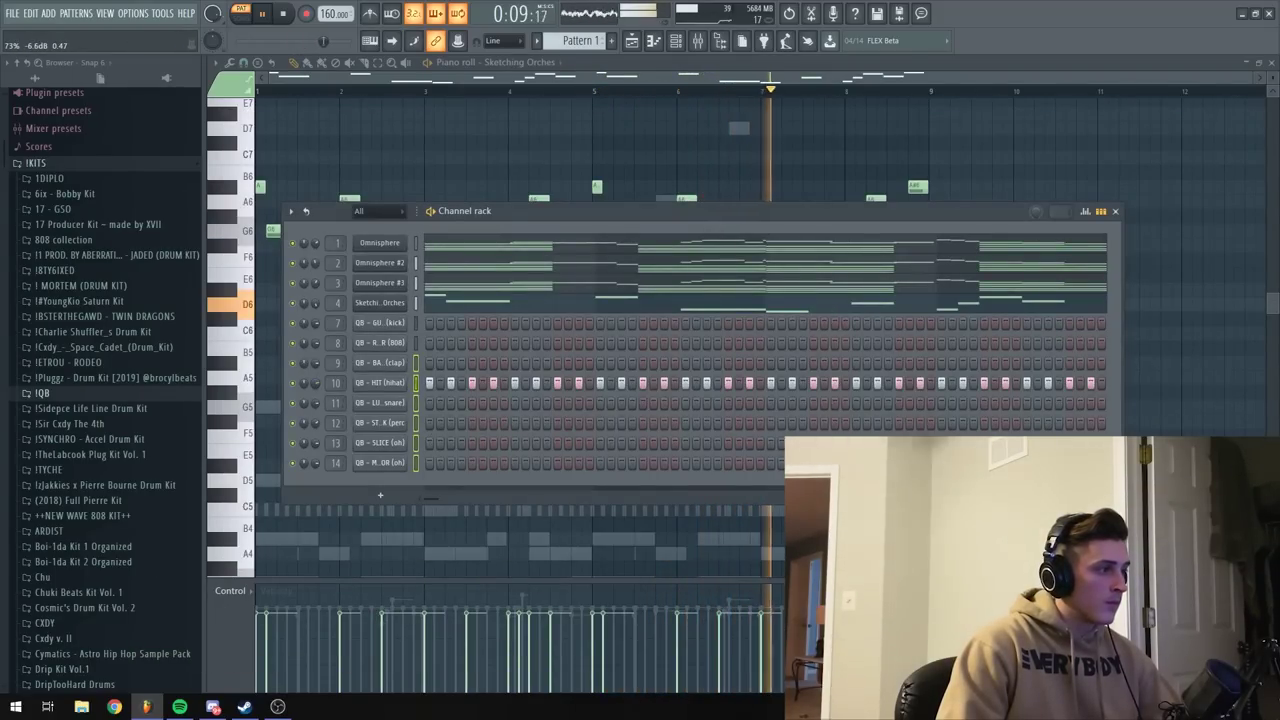
# Adjust the hi-hat sample with the sampler's precomputed effects and close its window.
pyautogui.click(379, 380)
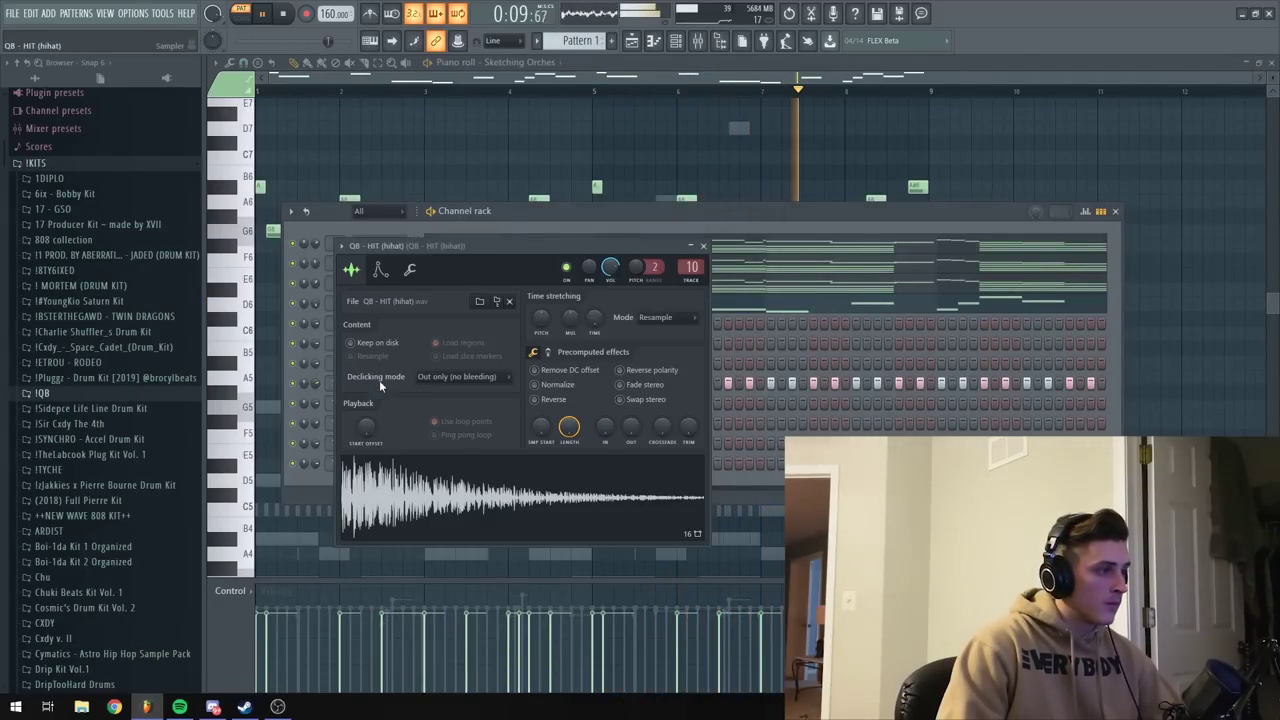
pyautogui.click(545, 357)
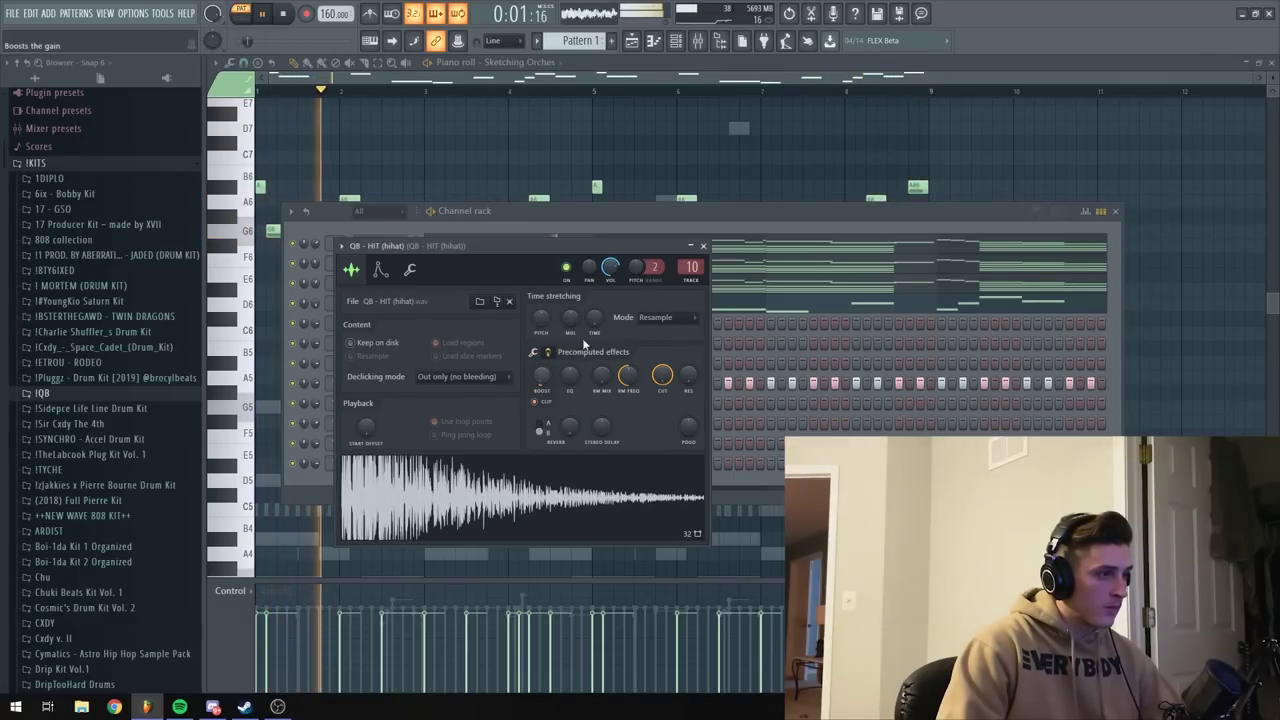
pyautogui.click(717, 248)
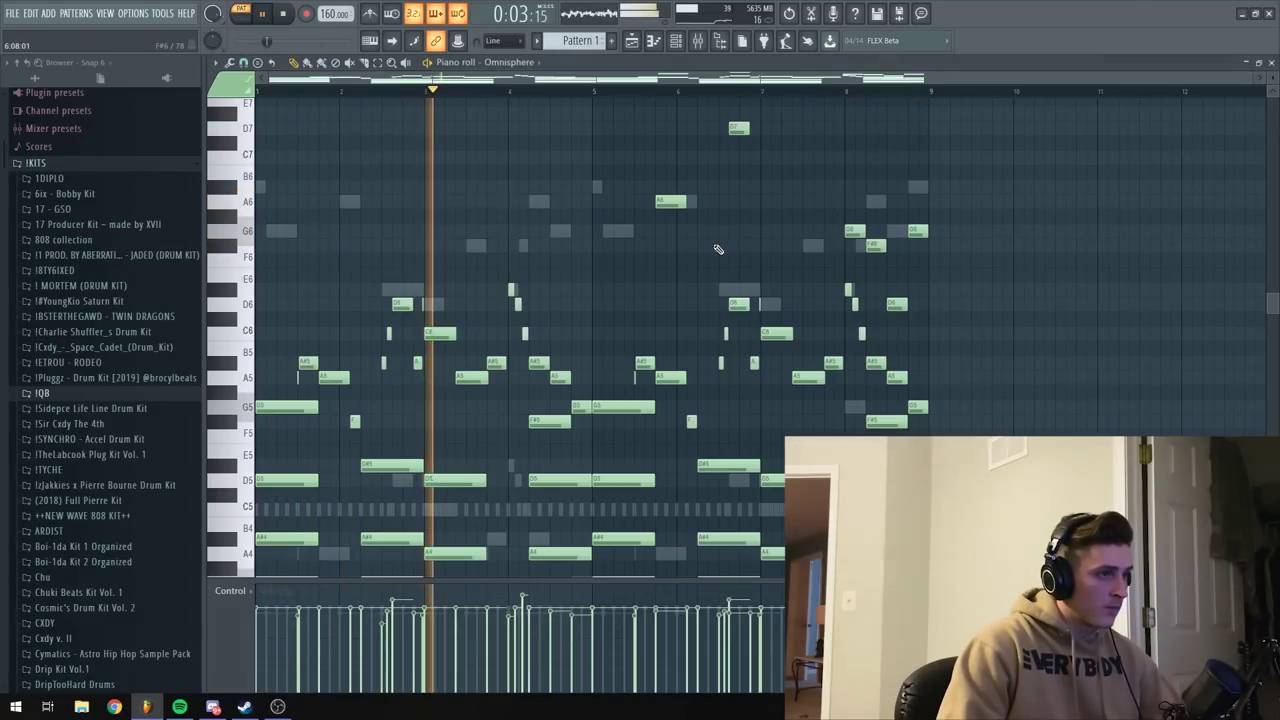
# Place claps on steps 9, 25, 41 and 57, and check their velocities.
pyautogui.click(677, 42)
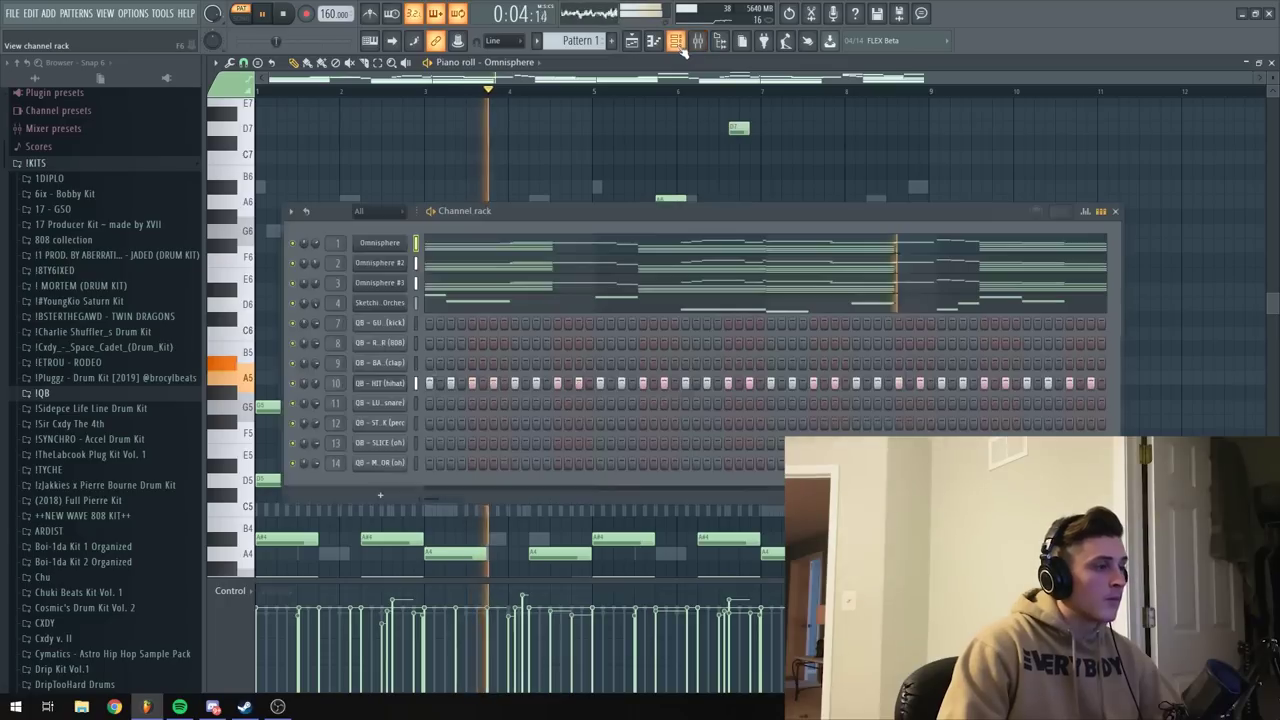
pyautogui.click(515, 363)
pyautogui.click(686, 363)
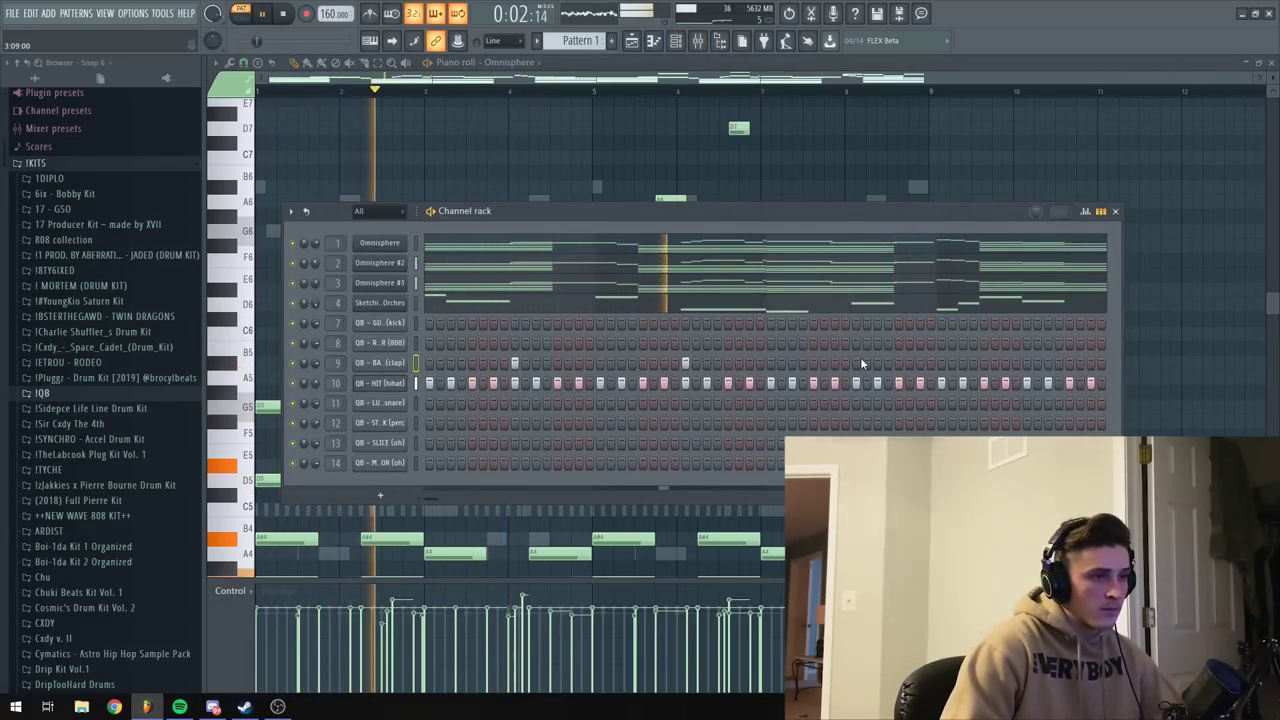
pyautogui.click(856, 363)
pyautogui.click(1026, 363)
pyautogui.click(1086, 212)
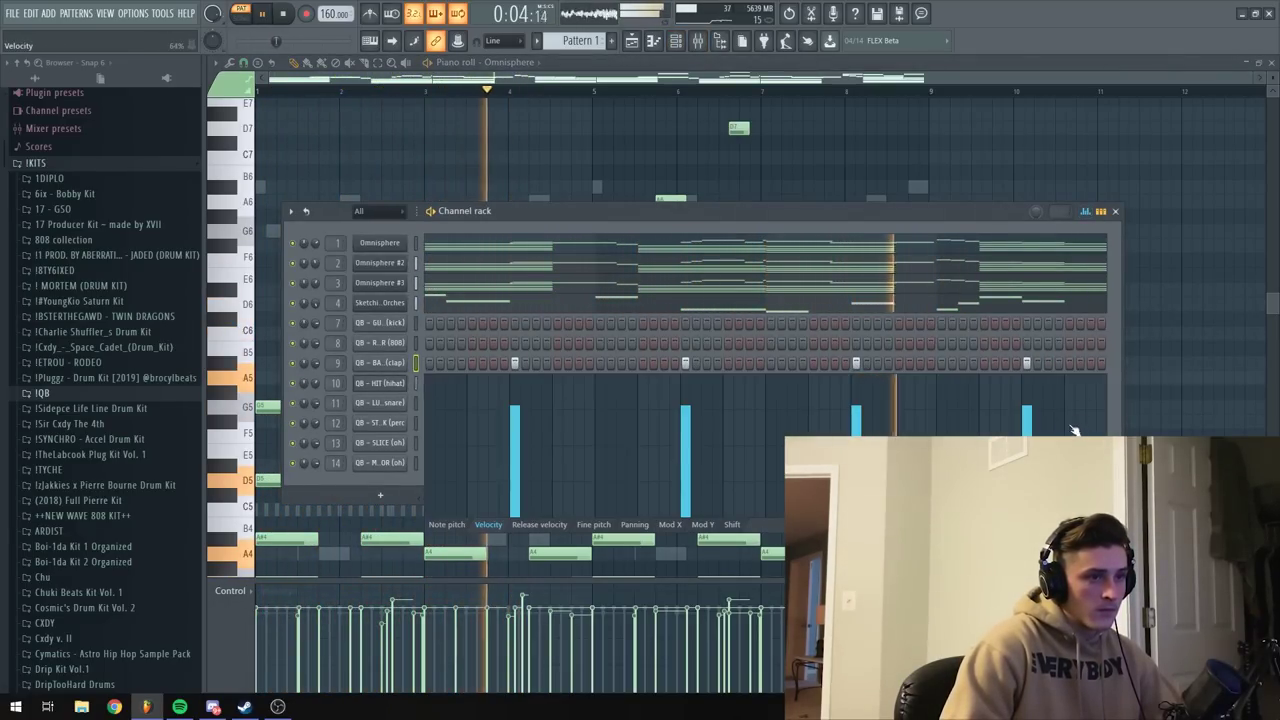
pyautogui.click(1086, 212)
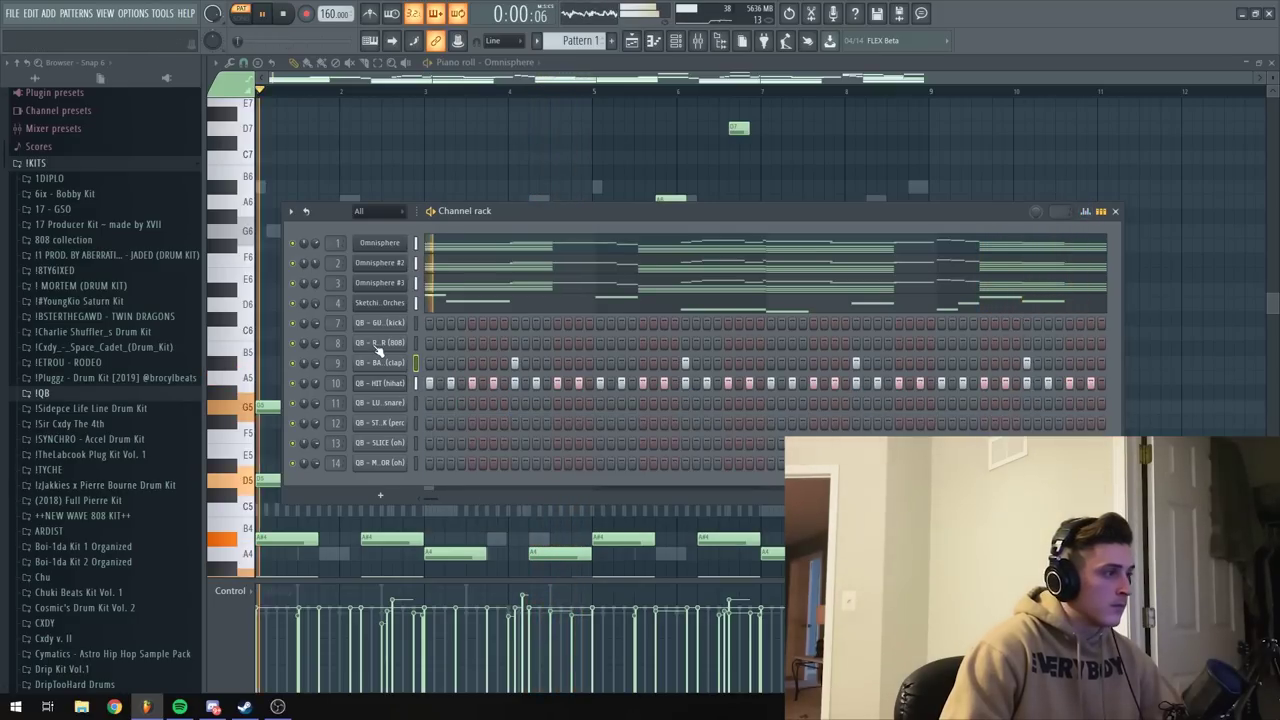
# Adjust the clap channel's volume against the playing pattern.
pyautogui.press('space')
pyautogui.press('space')
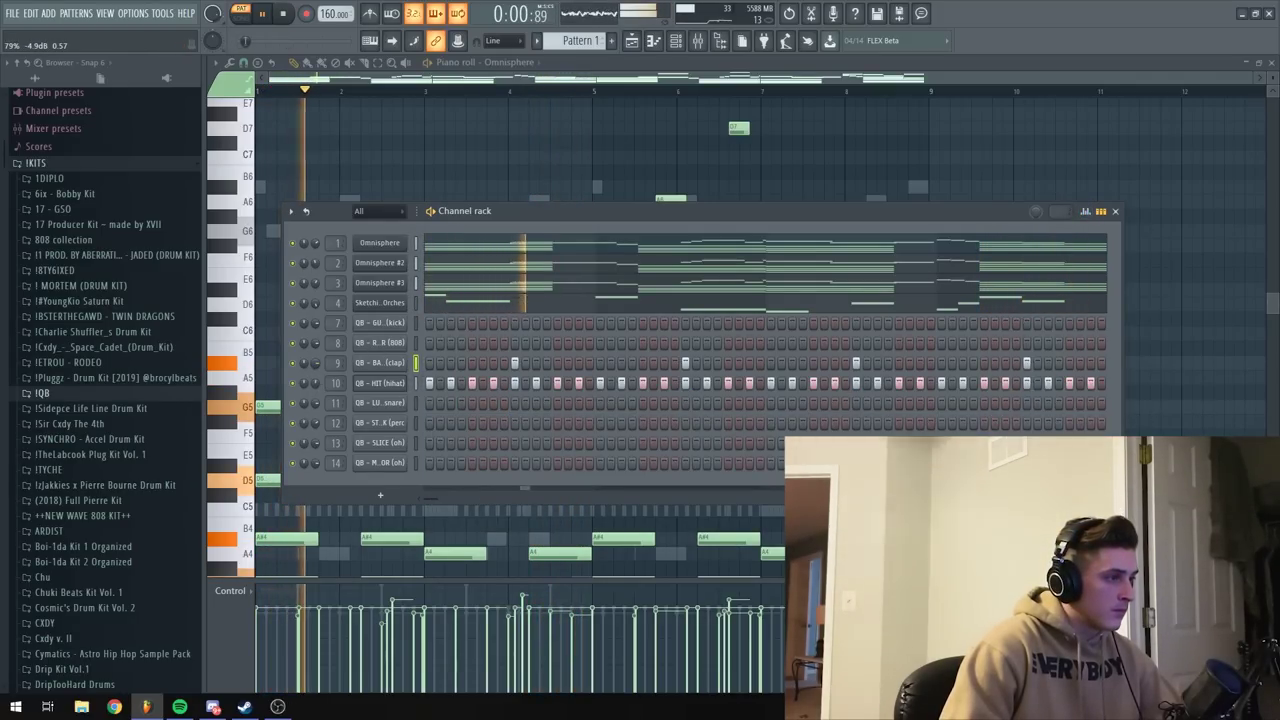
pyautogui.press('space')
pyautogui.press('space')
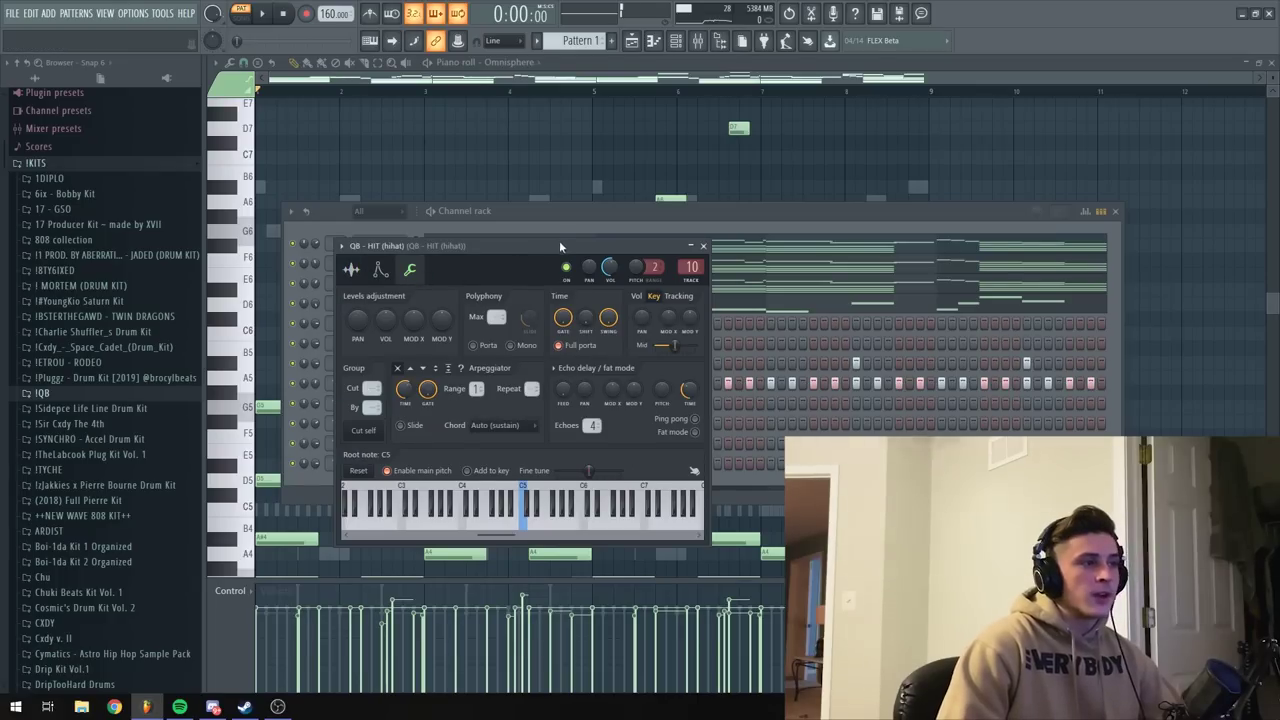
# Examine the hi-hat channel's time shift and swing settings, close them, and play the pattern.
pyautogui.moveTo(559, 246); pyautogui.dragTo(570, 231)
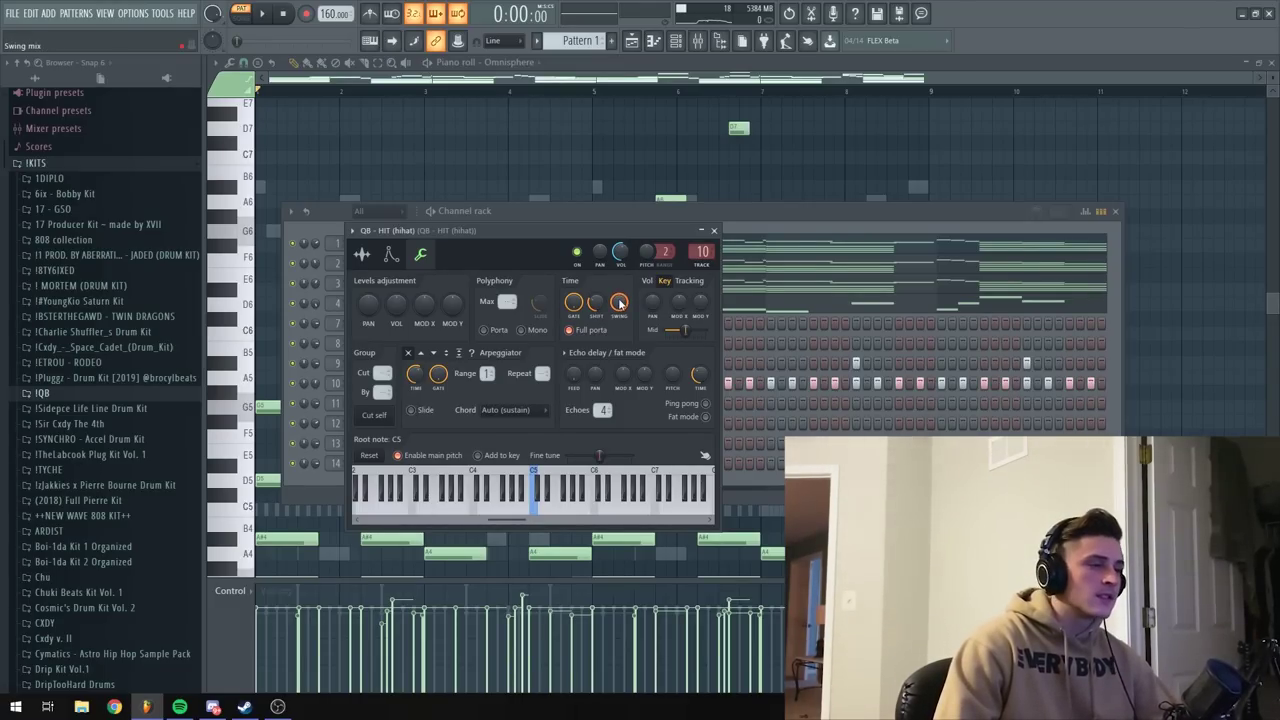
pyautogui.click(714, 231)
pyautogui.press('space')
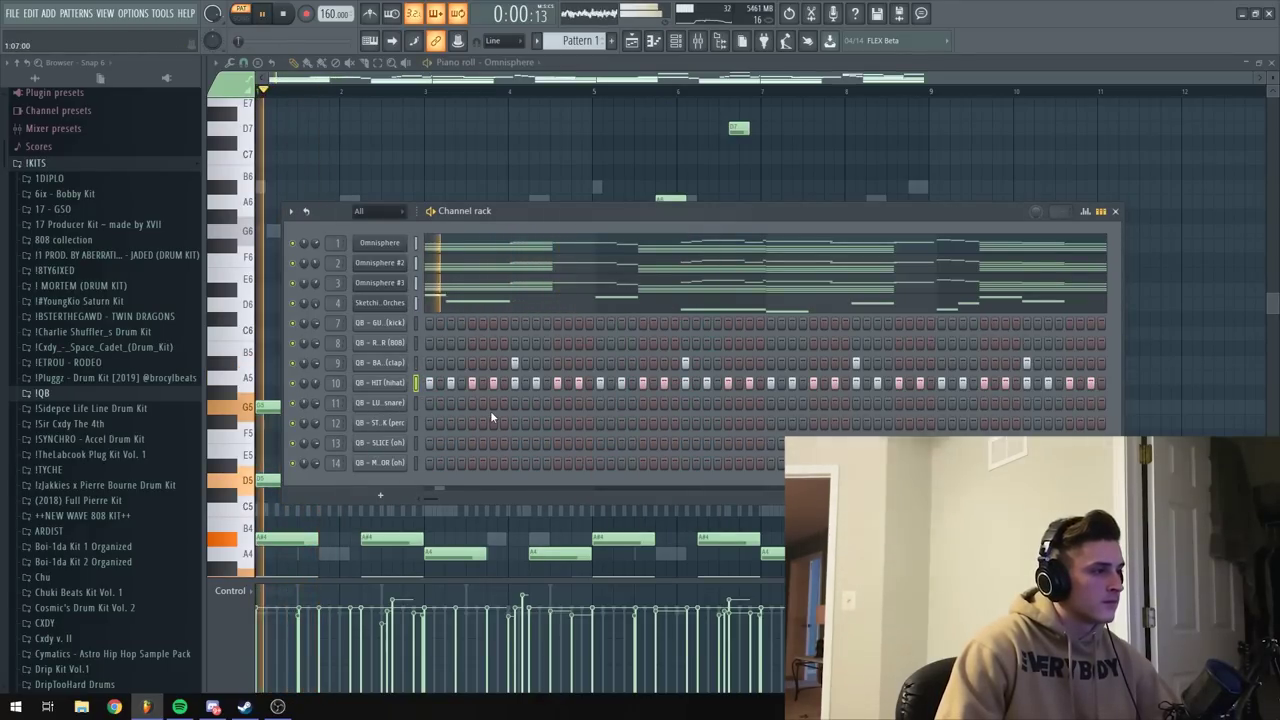
# Add a percussion hit on step 15 and SLICE open-hat hits on steps 22 and 23.
pyautogui.click(579, 423)
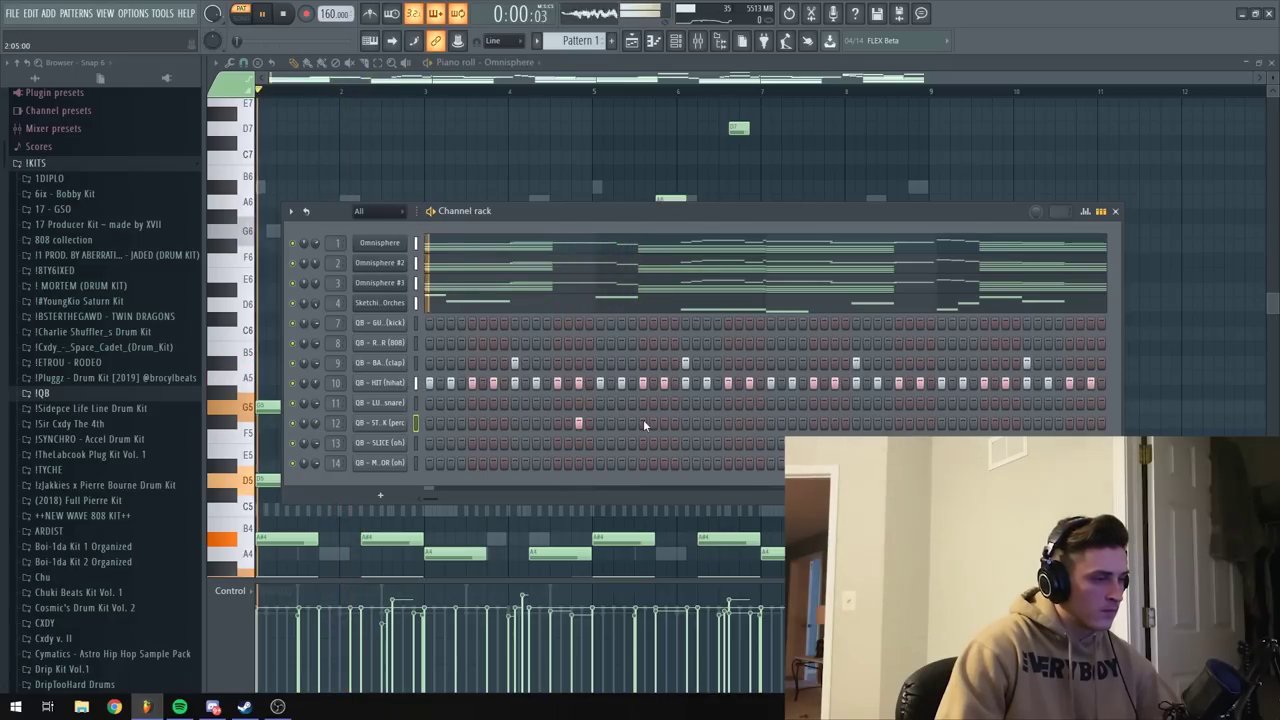
pyautogui.click(653, 443)
pyautogui.click(664, 443)
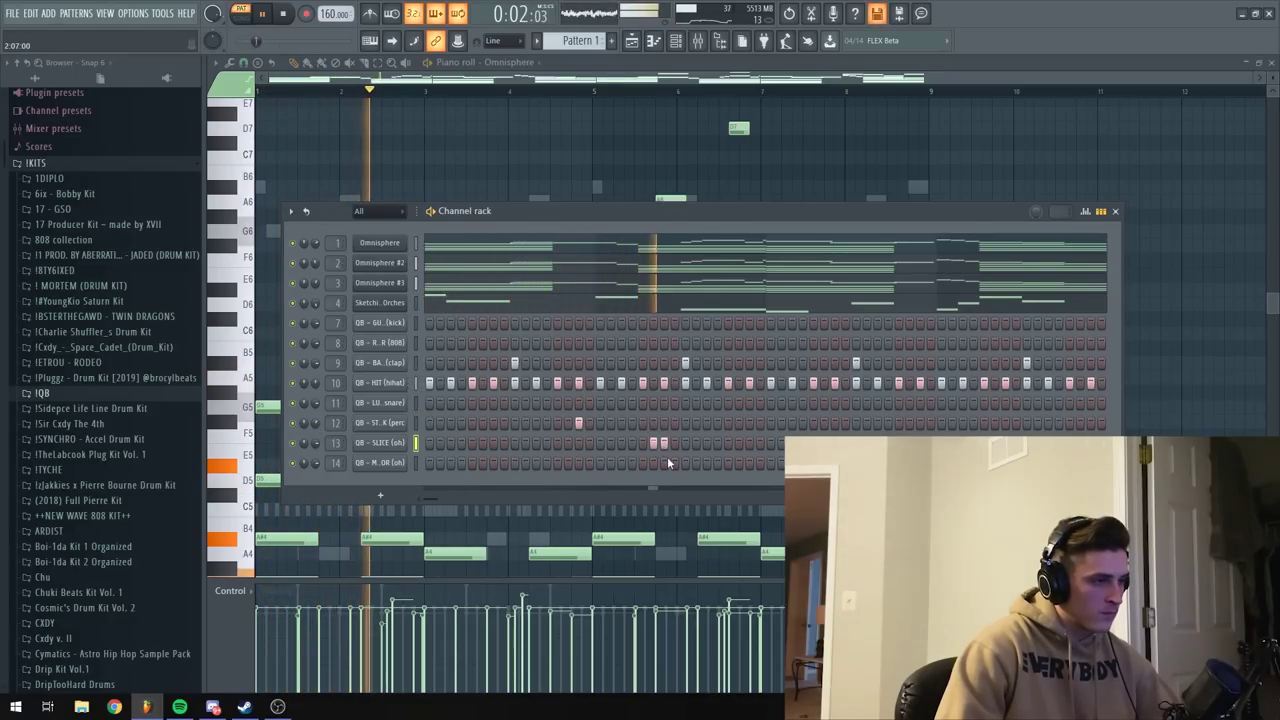
# Replace the SLICE open-hat hits on steps 22 and 23 with snares, and add snares on steps 47 and 51.
pyautogui.rightClick(664, 443)
pyautogui.rightClick(653, 443)
pyautogui.press('space')
pyautogui.press('space')
pyautogui.click(653, 404)
pyautogui.click(664, 404)
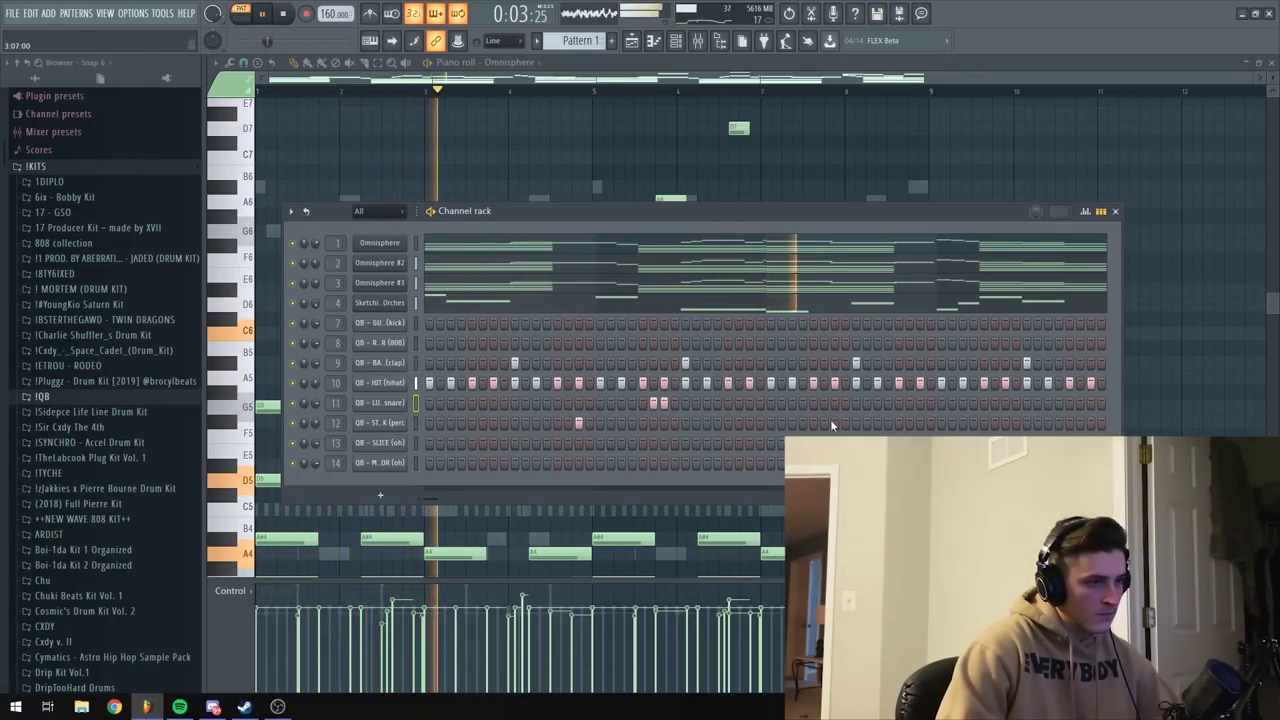
pyautogui.click(920, 403)
pyautogui.click(963, 404)
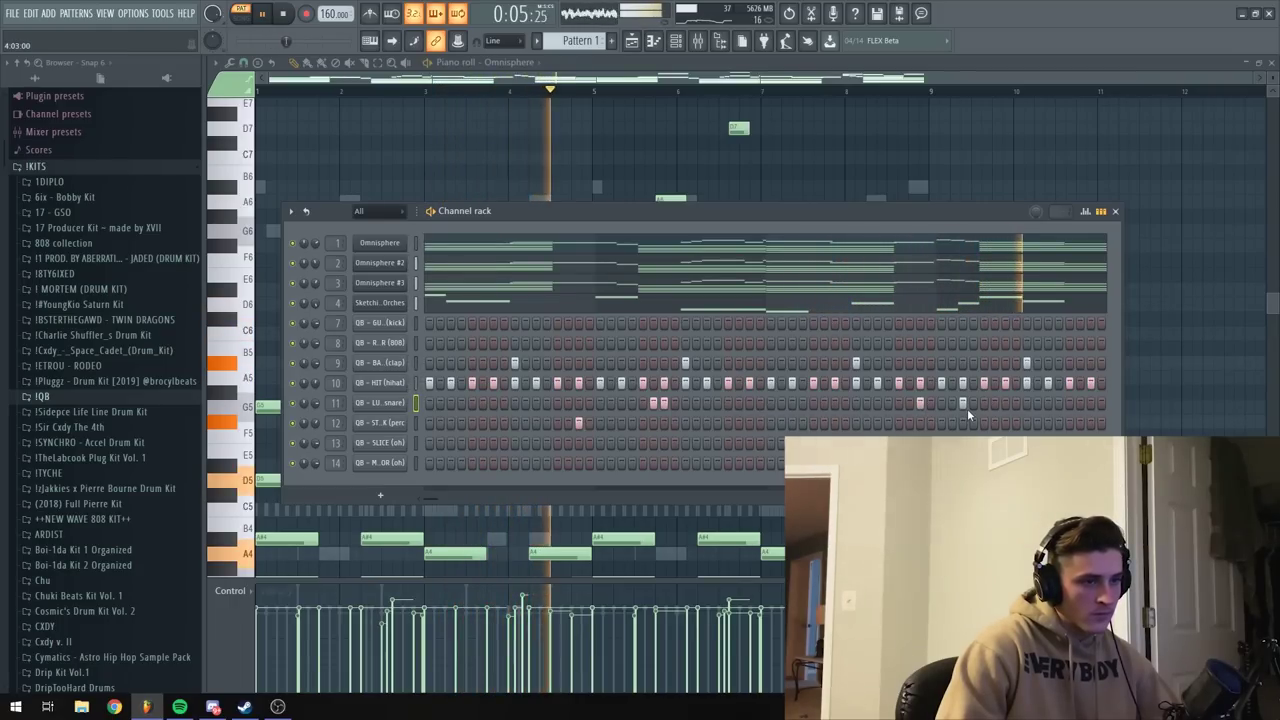
# Lower the velocity of the snare on step 22 slightly, raise step 23 to full, and restart the pattern.
pyautogui.click(1085, 211)
pyautogui.moveTo(968, 418); pyautogui.dragTo(187, 235)
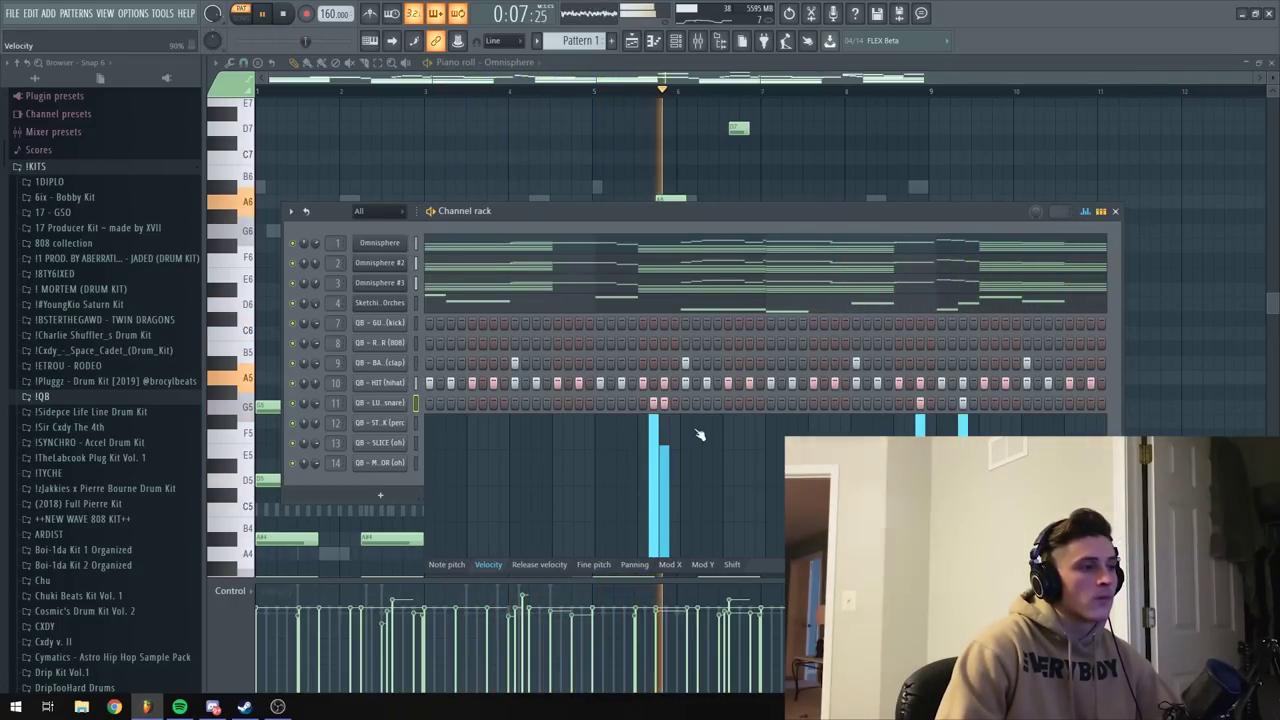
pyautogui.moveTo(665, 432)
pyautogui.mouseDown()
pyautogui.moveTo(670, 410)
pyautogui.moveTo(656, 440)
pyautogui.mouseUp()
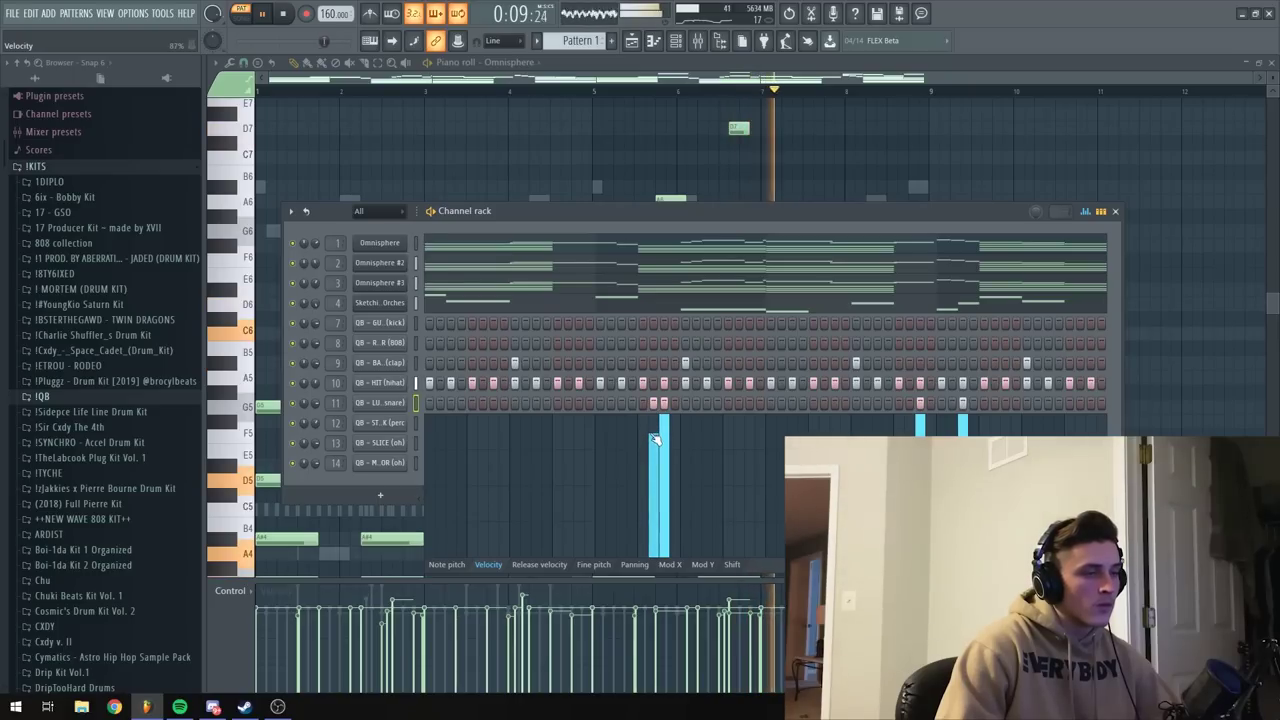
pyautogui.press('space')
pyautogui.press('space')
pyautogui.click(1086, 211)
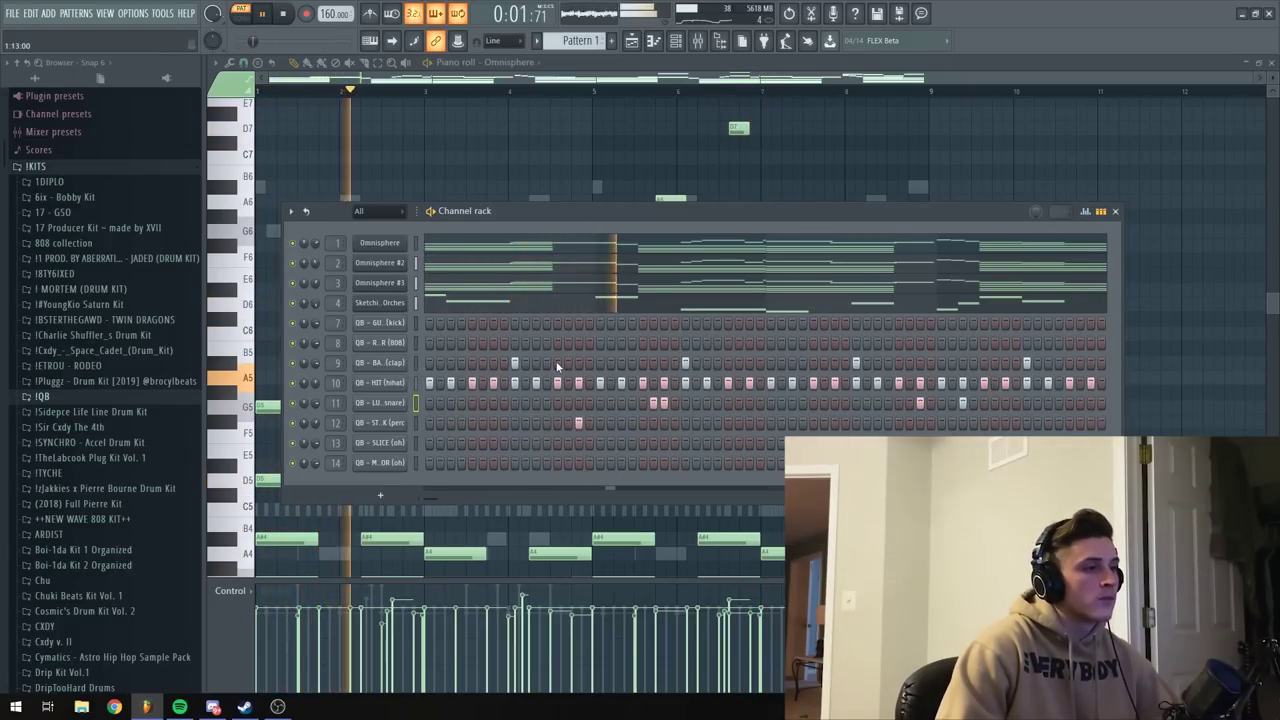
# Add a SLICE open-hat hit on step 1 and a hit of the channel 14 open hat on step 5.
pyautogui.rightClick(789, 422)
pyautogui.press('space')
pyautogui.press('space')
pyautogui.press('space')
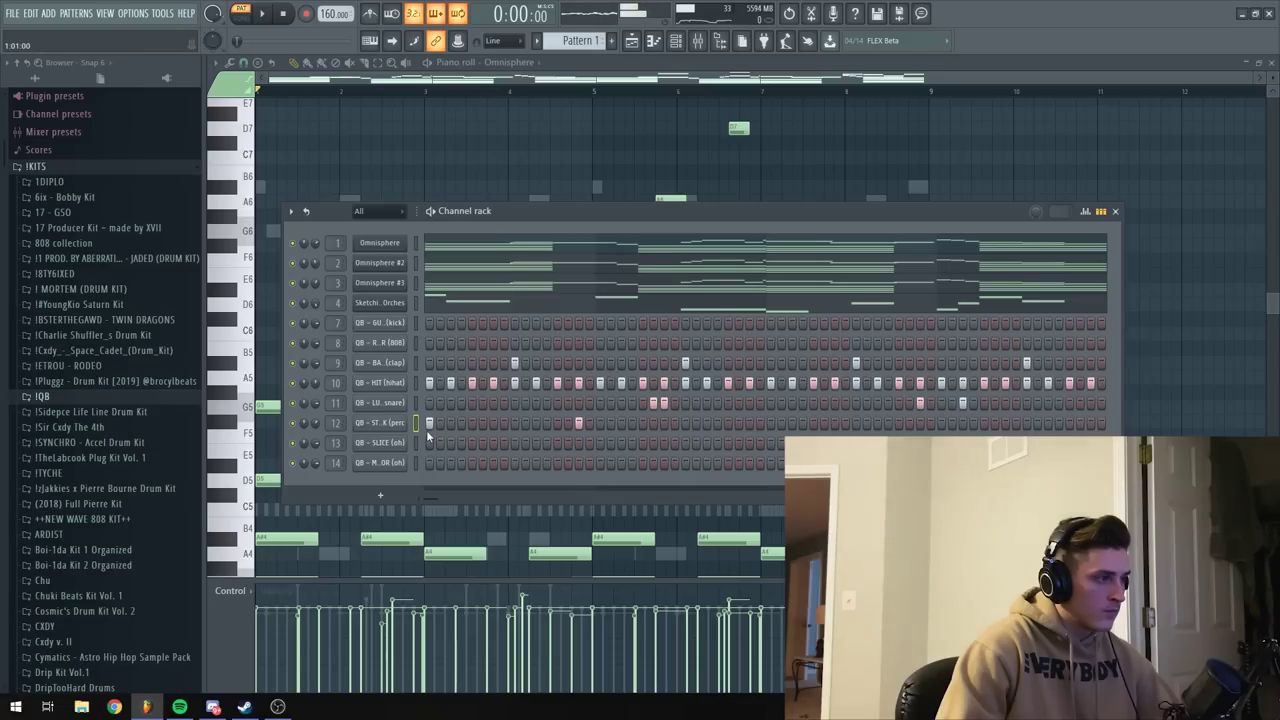
pyautogui.click(430, 443)
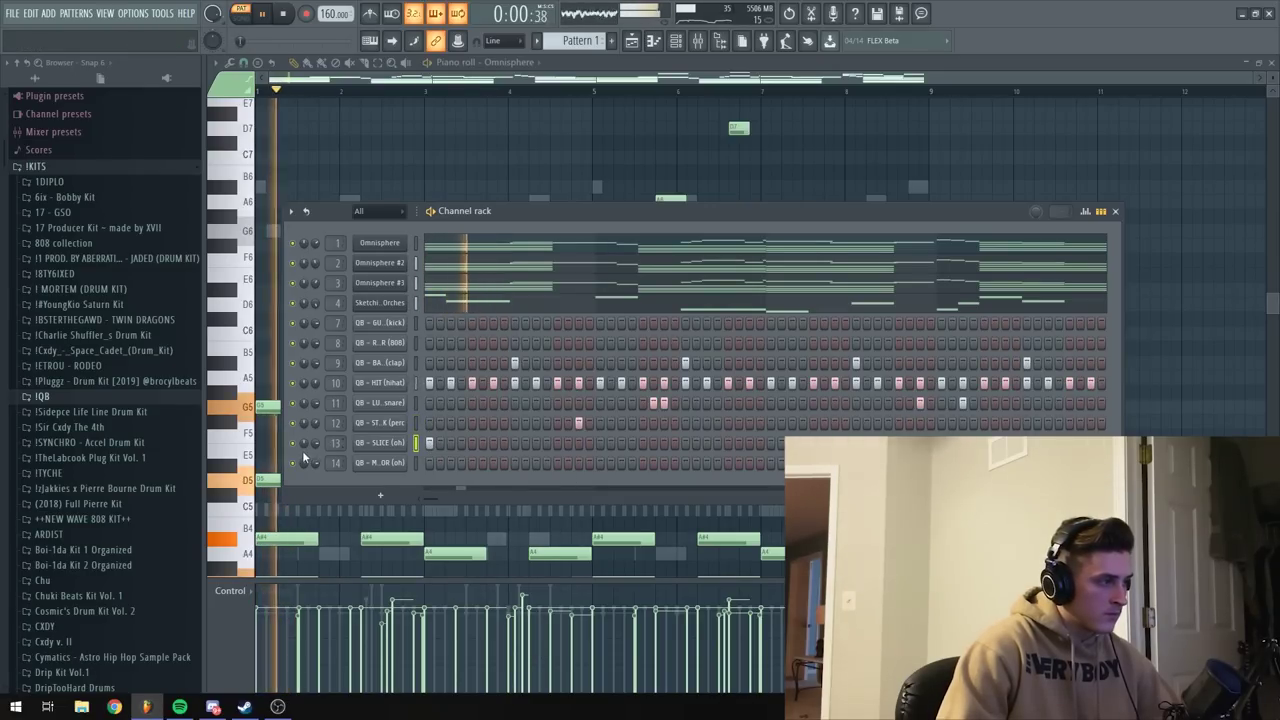
pyautogui.press('space')
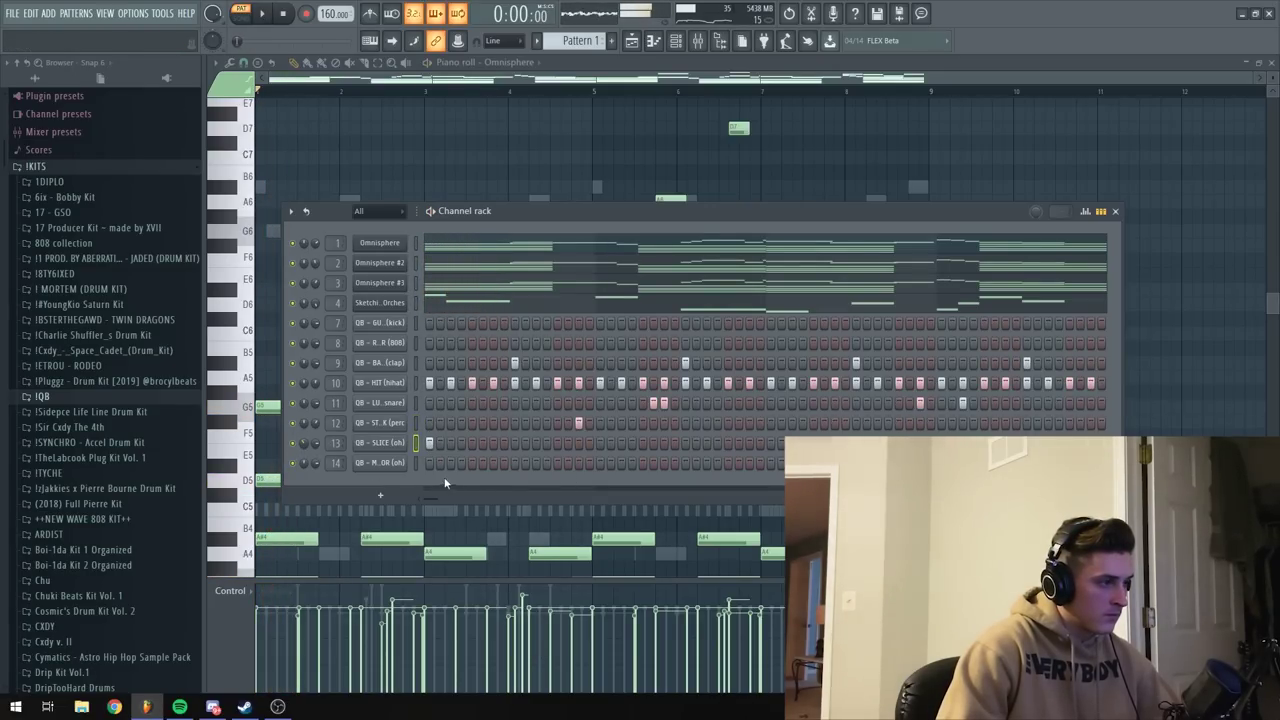
pyautogui.click(474, 462)
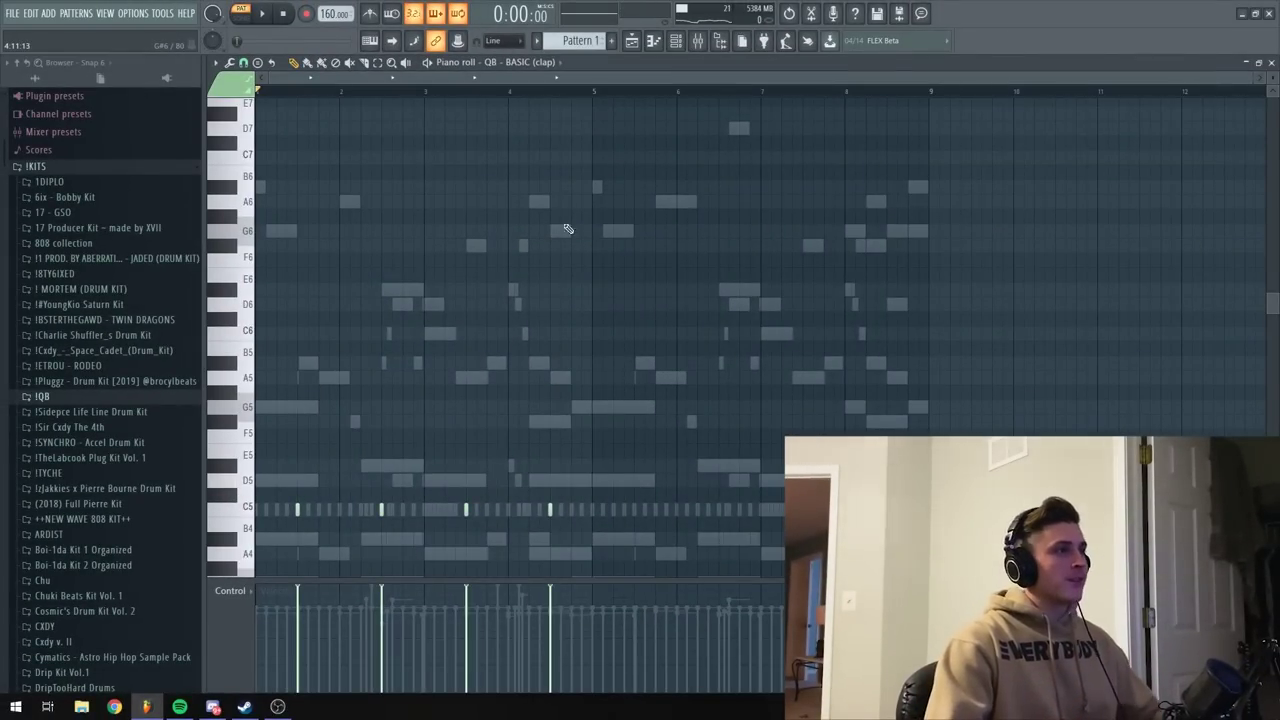
# Duplicate the first four bars of the clap, hi-hat and snare channels into bars 5 to 8.
pyautogui.moveTo(595, 95); pyautogui.dragTo(199, 128)
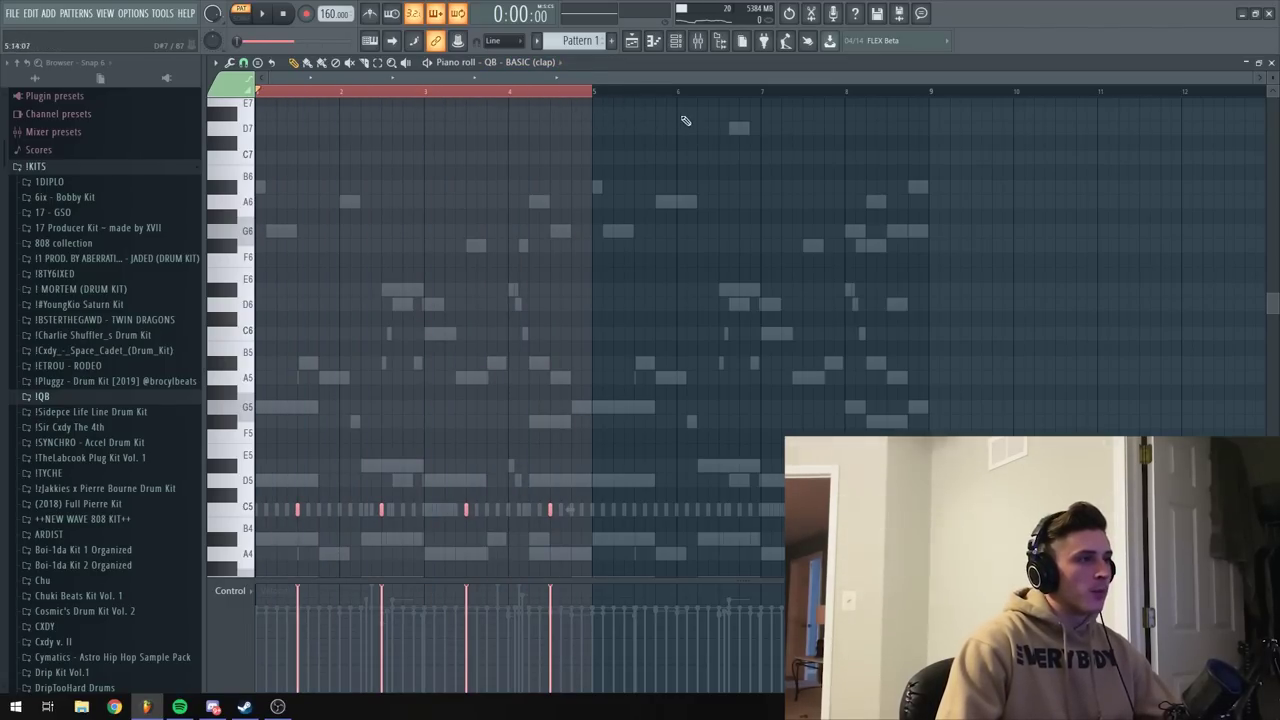
pyautogui.hotkey('ctrl', 'b')
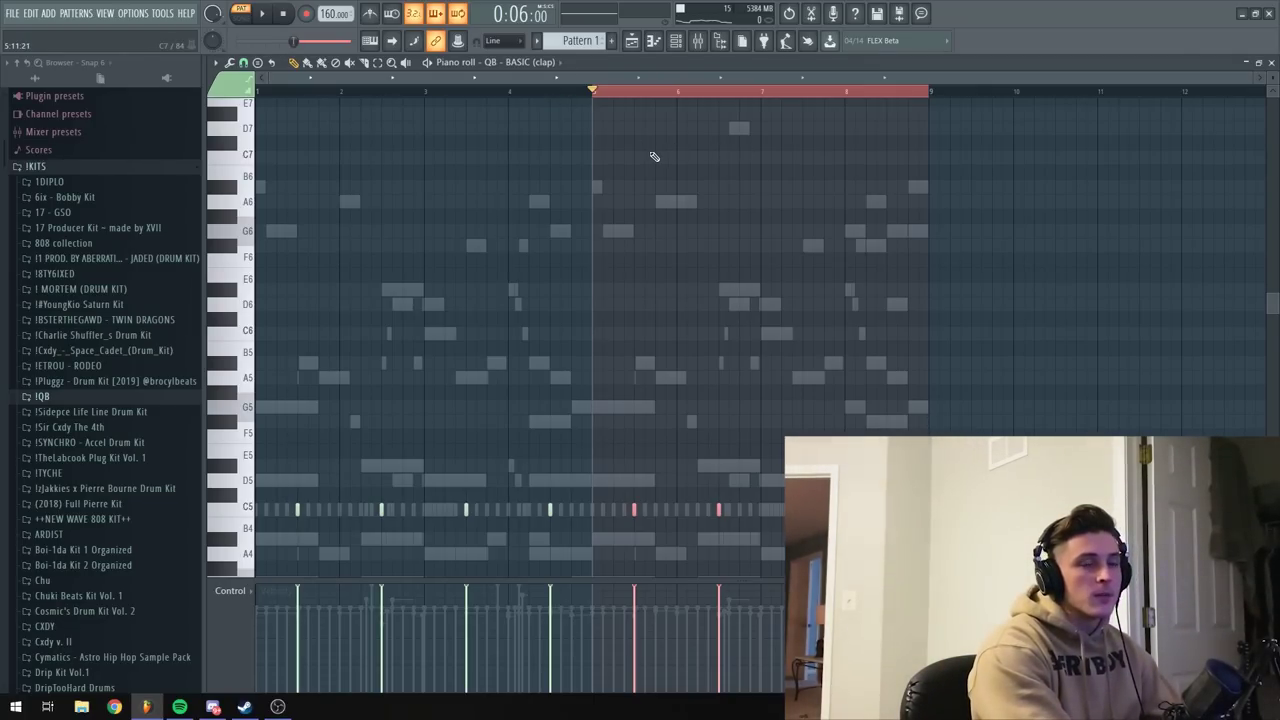
pyautogui.press('Down')
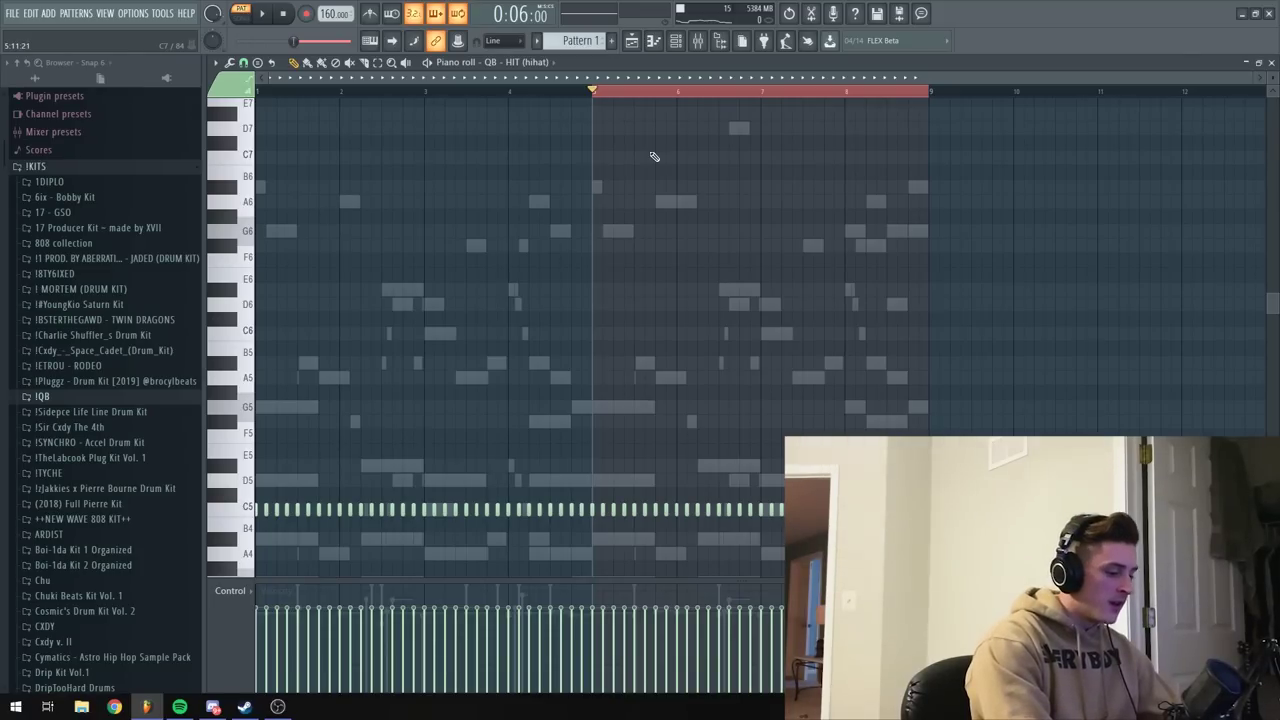
pyautogui.hotkey('ctrl', 'Left')
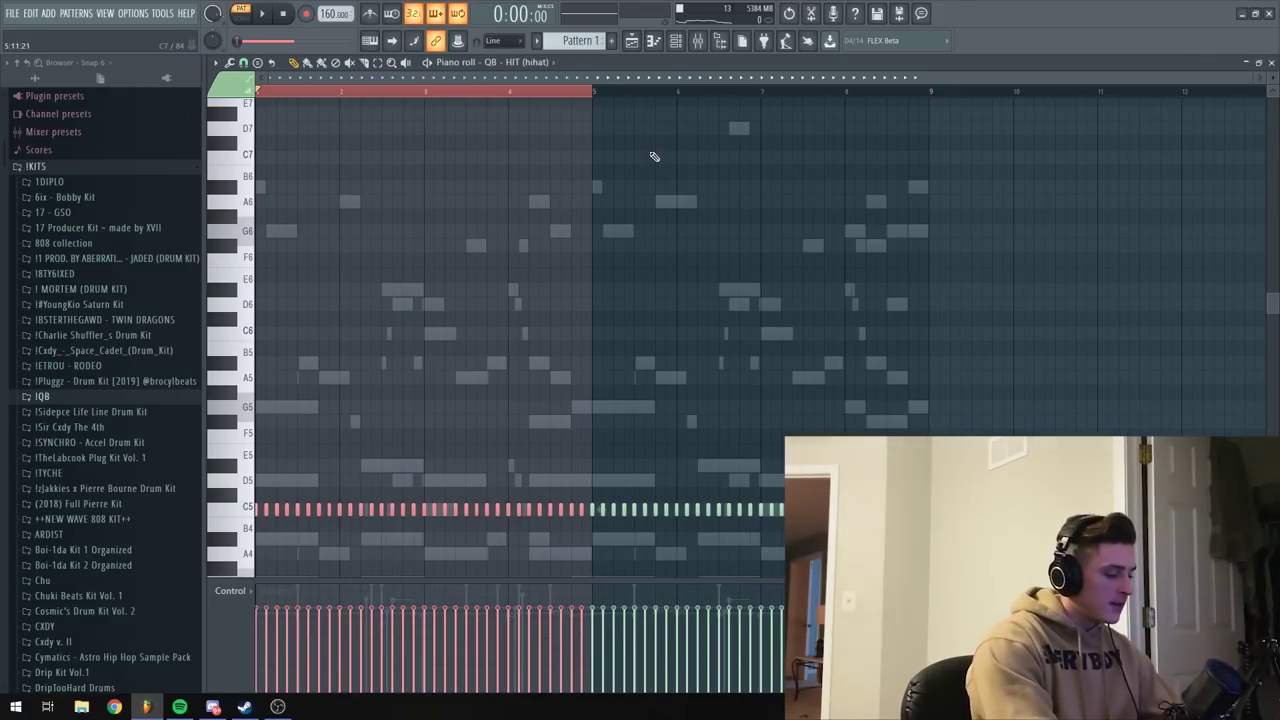
pyautogui.press('Down')
pyautogui.hotkey('ctrl', 'b')
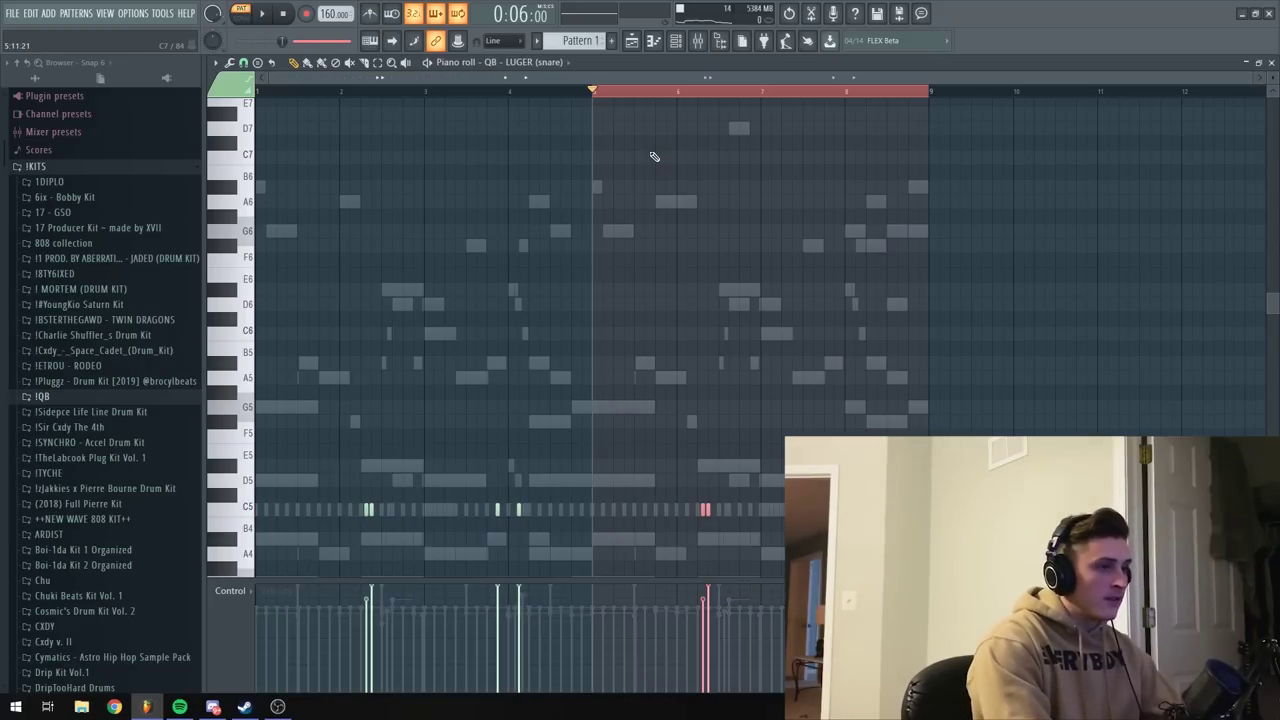
pyautogui.hotkey('ctrl', 'Left')
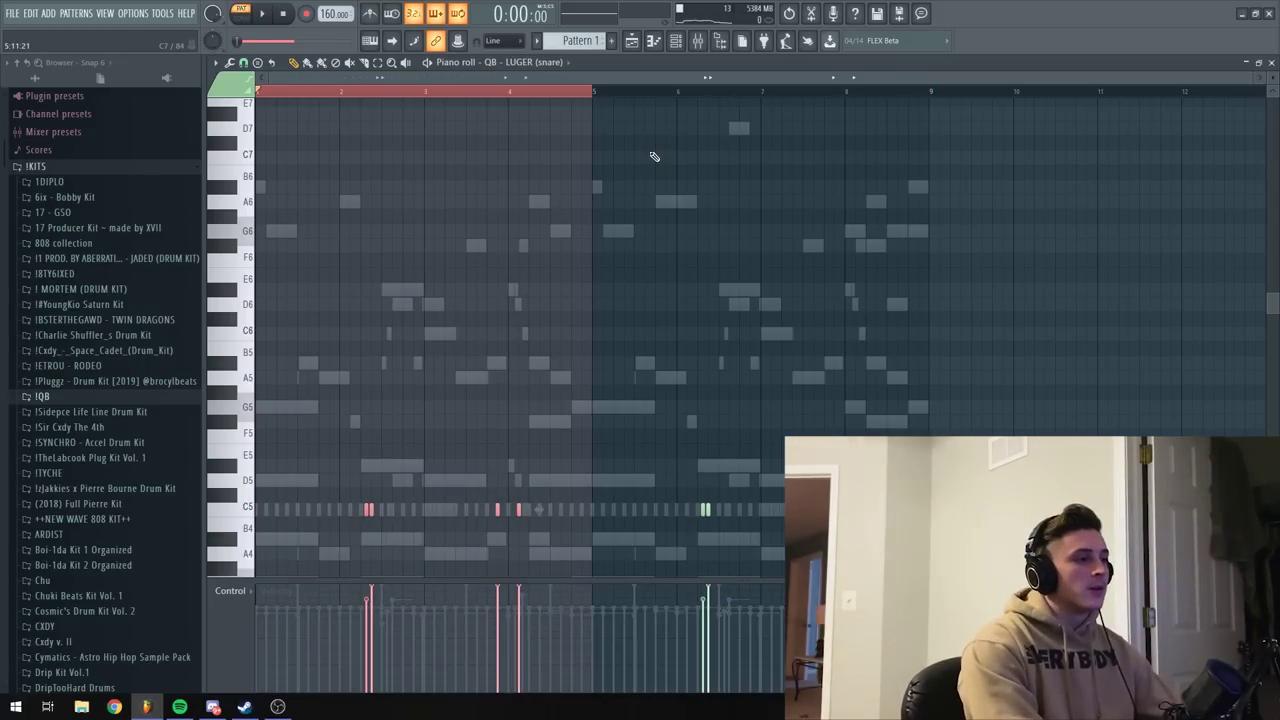
# Open the hi-hat channel's notes in the piano roll and play the pattern.
pyautogui.click(676, 42)
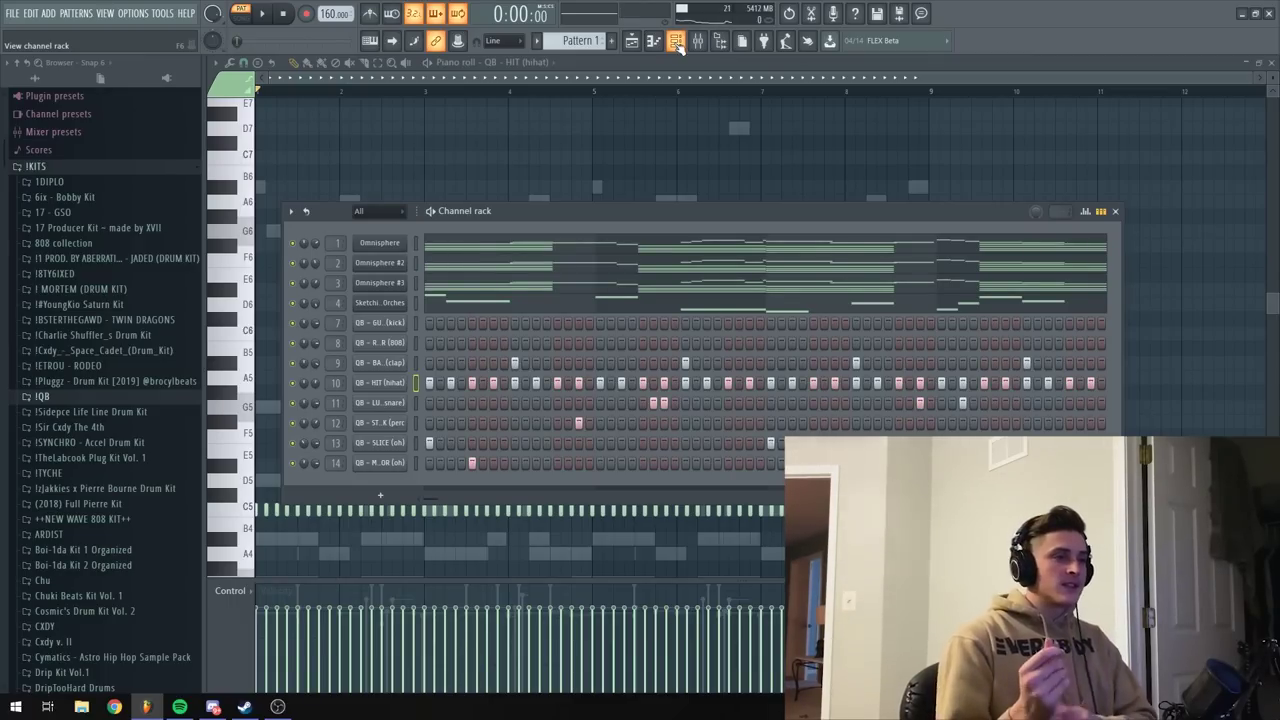
pyautogui.rightClick(377, 385)
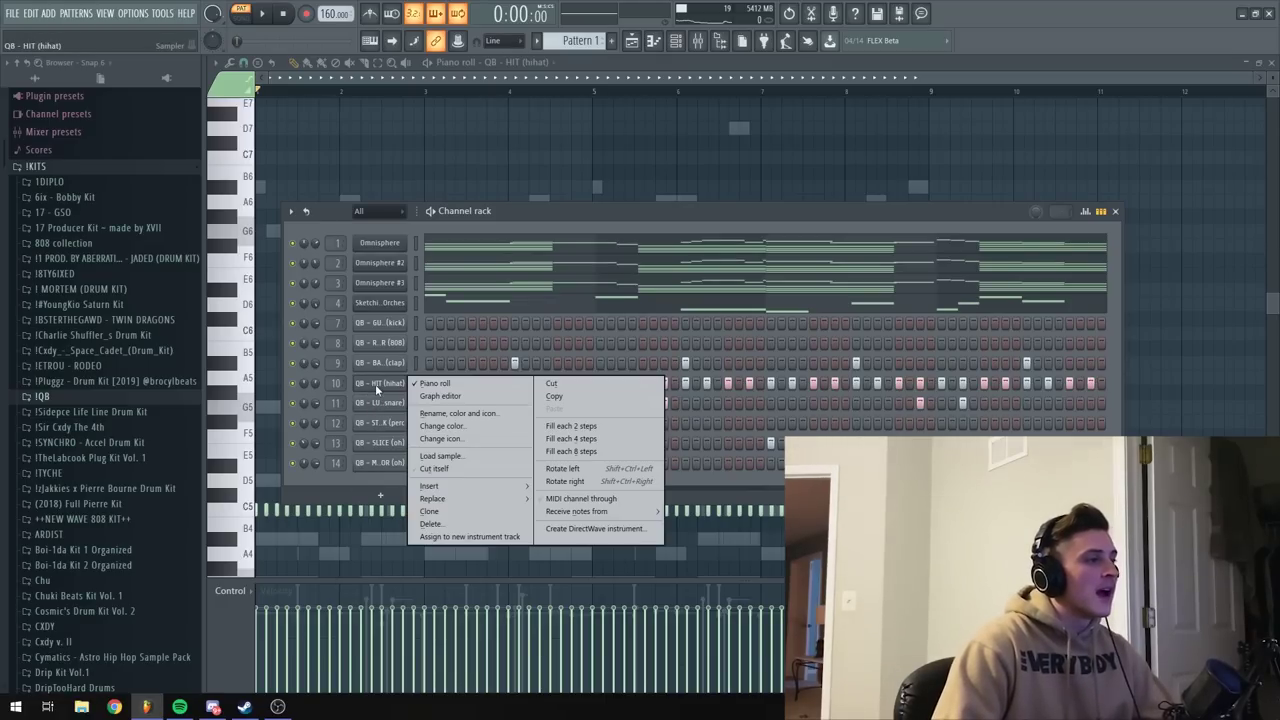
pyautogui.click(484, 383)
pyautogui.rightClick(397, 382)
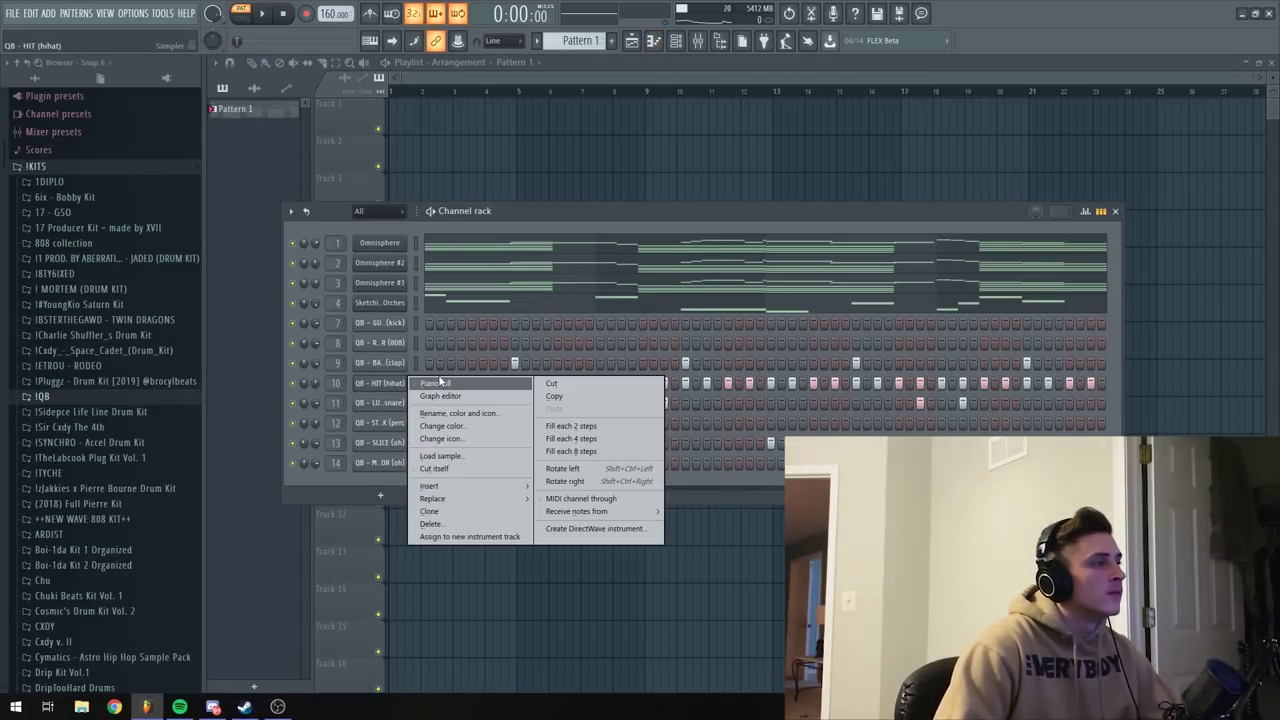
pyautogui.click(450, 383)
pyautogui.press('space')
# Change the piano roll's snap resolution and add a fast four-hit hi-hat roll on the last beat of bar 1.
pyautogui.click(243, 62)
pyautogui.click(276, 207)
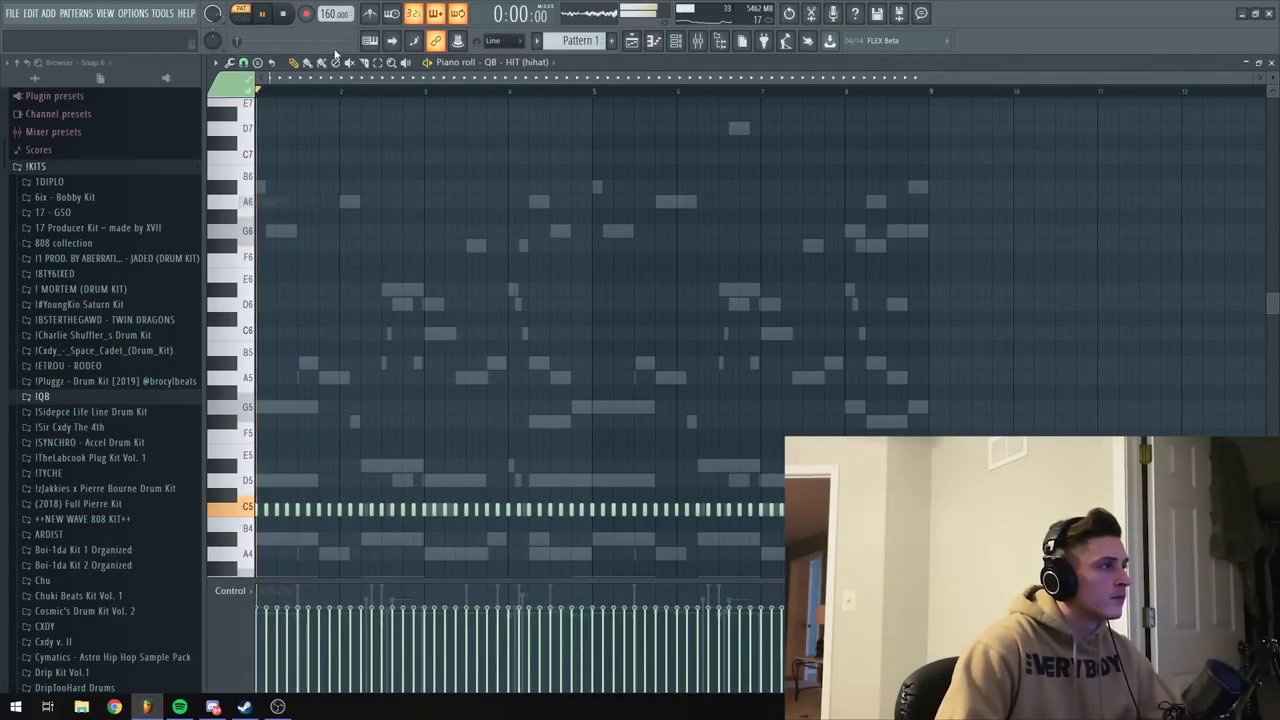
pyautogui.scroll(3, 338, 314)
pyautogui.scroll(-3, 340, 330)
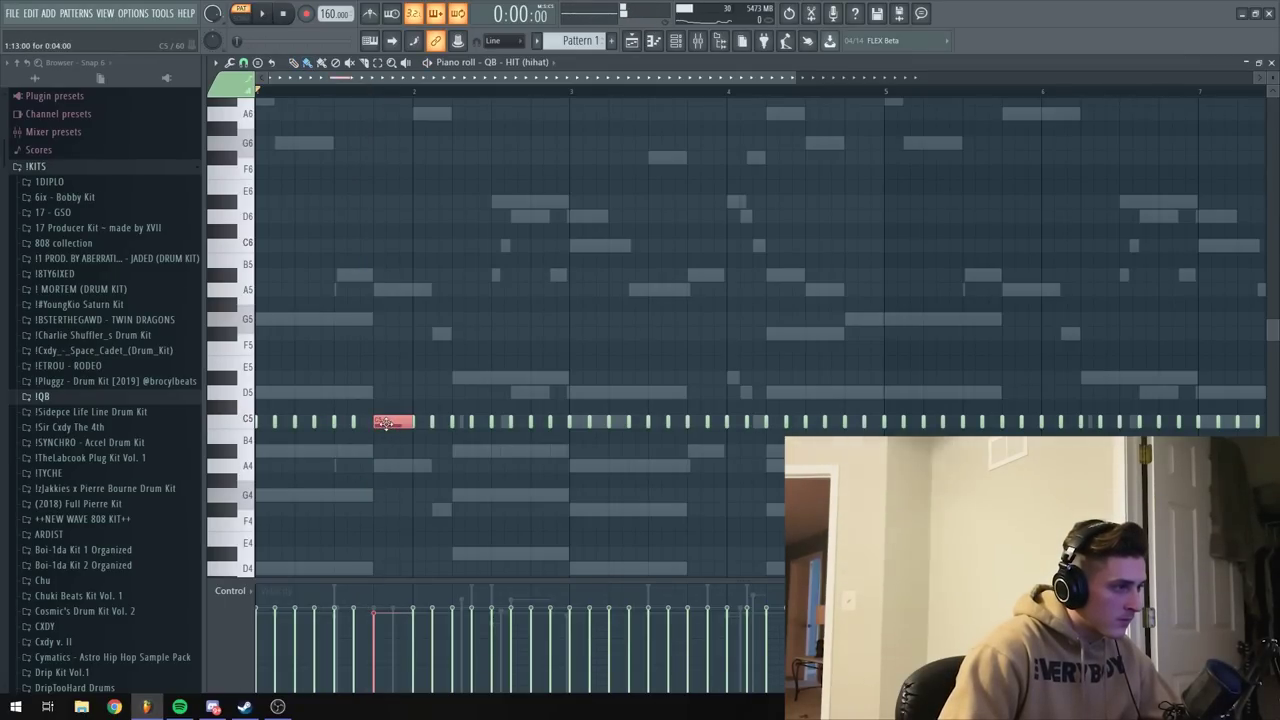
pyautogui.click(400, 500)
pyautogui.press('space')
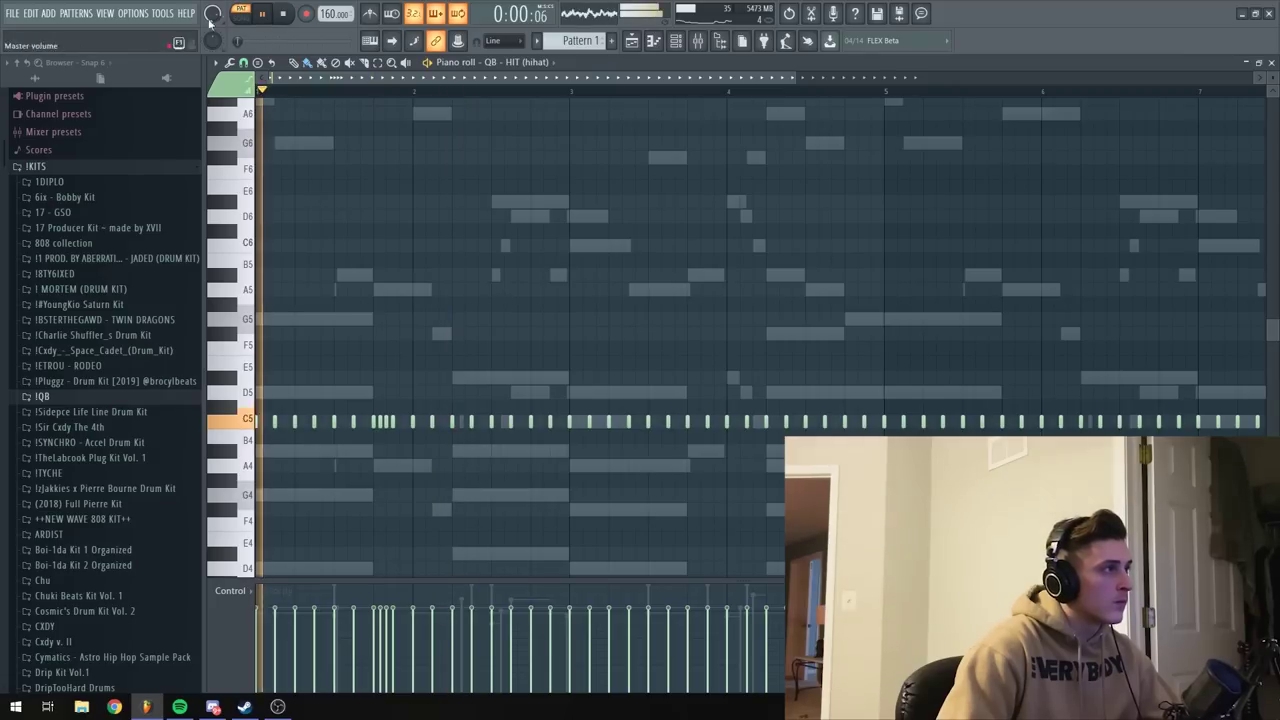
# Change the snap resolution and try three consecutive hi-hats on steps 5 to 7 of bar 2 lowered to A4.
pyautogui.click(243, 62)
pyautogui.click(262, 190)
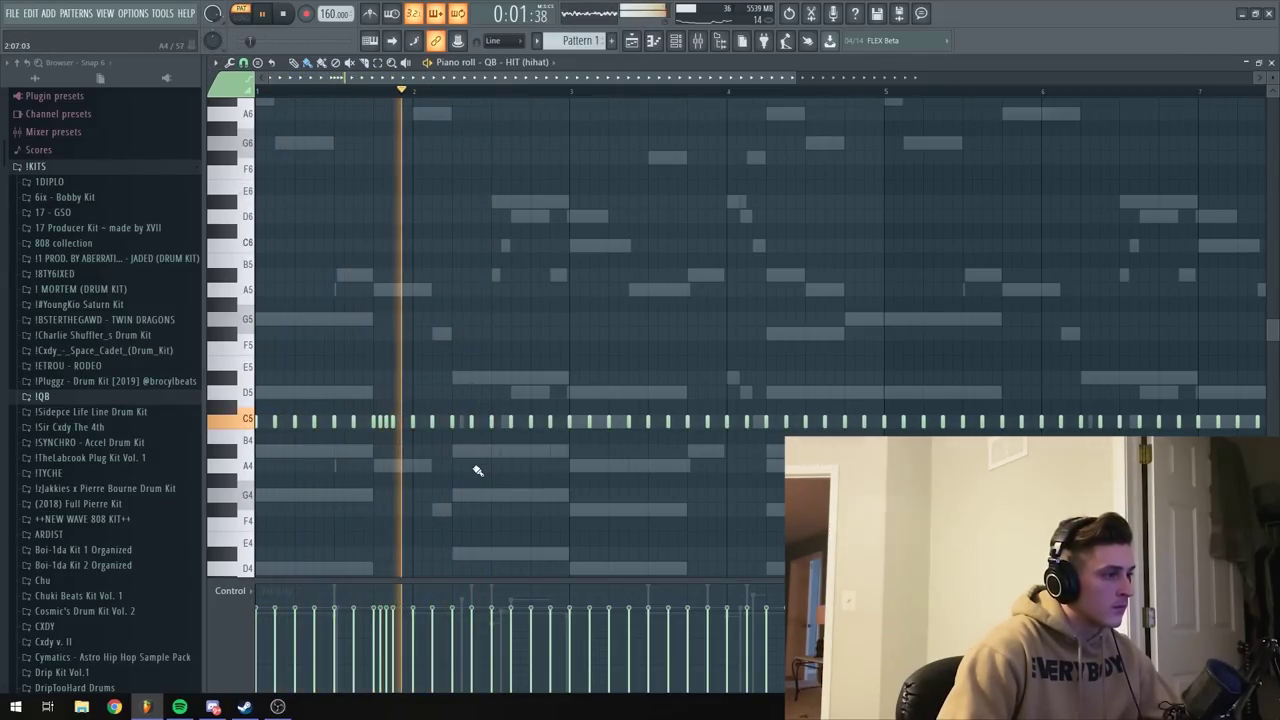
pyautogui.press('space')
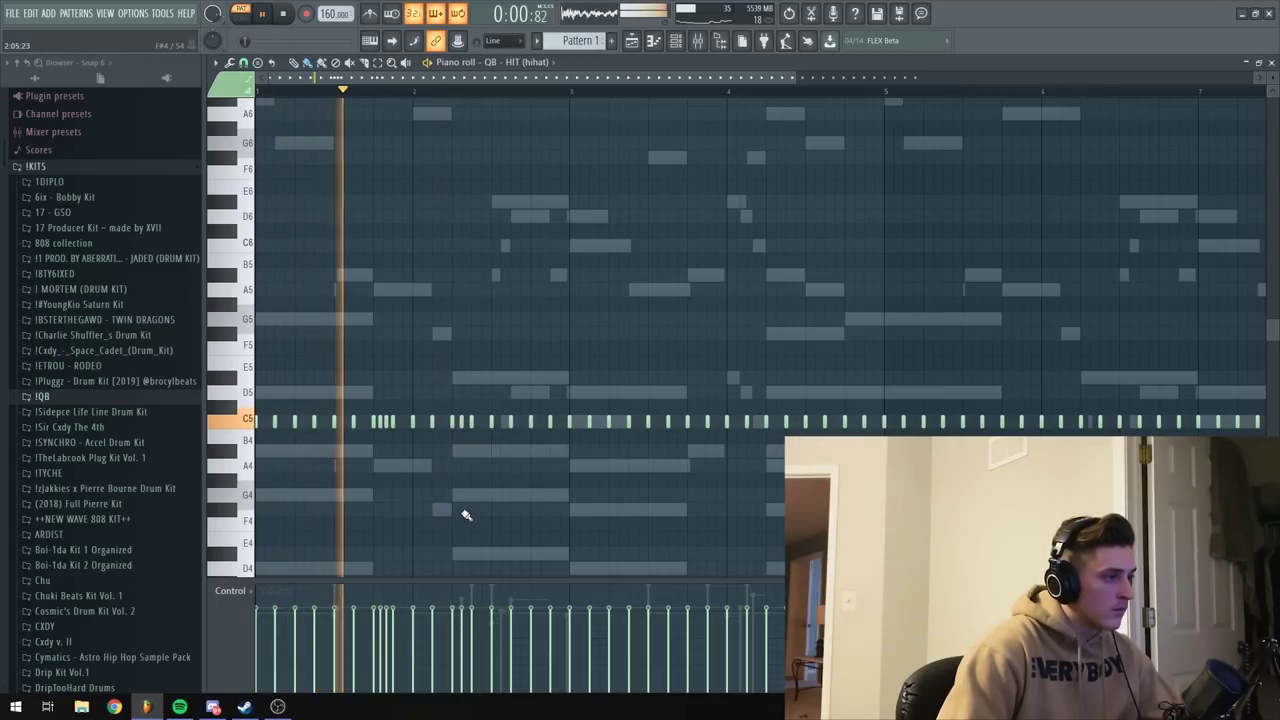
pyautogui.press('space')
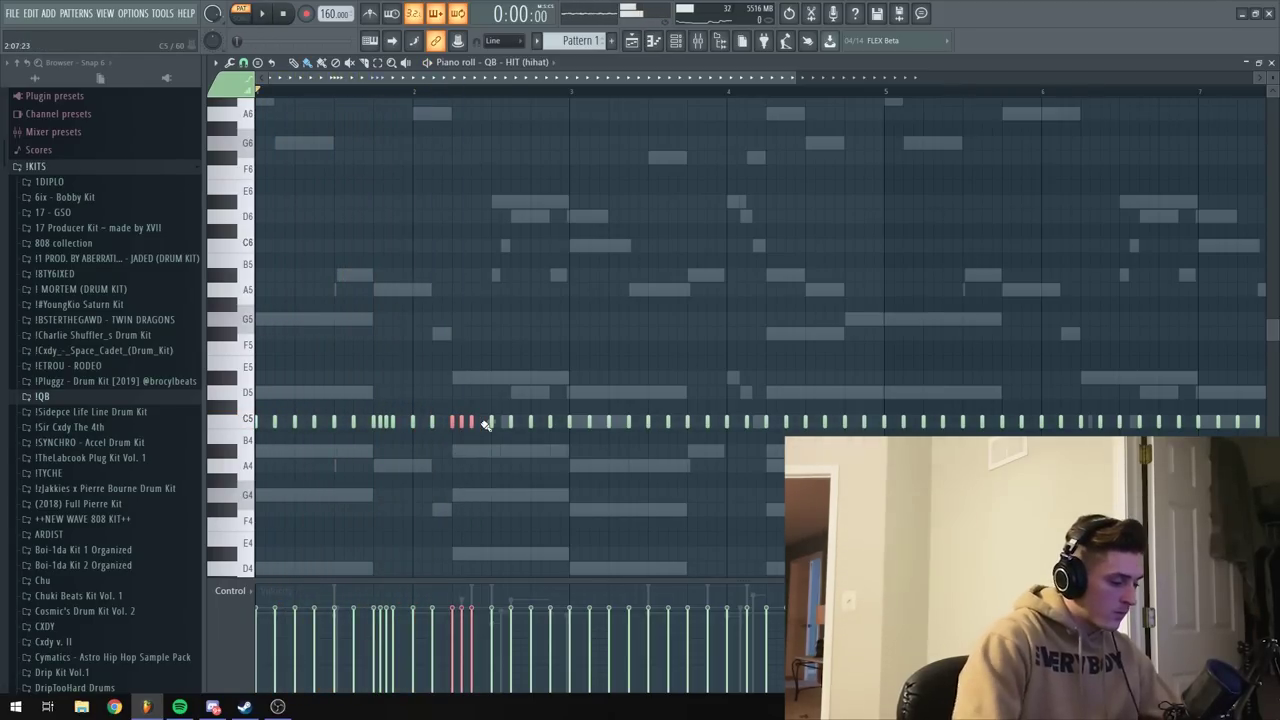
pyautogui.press('space')
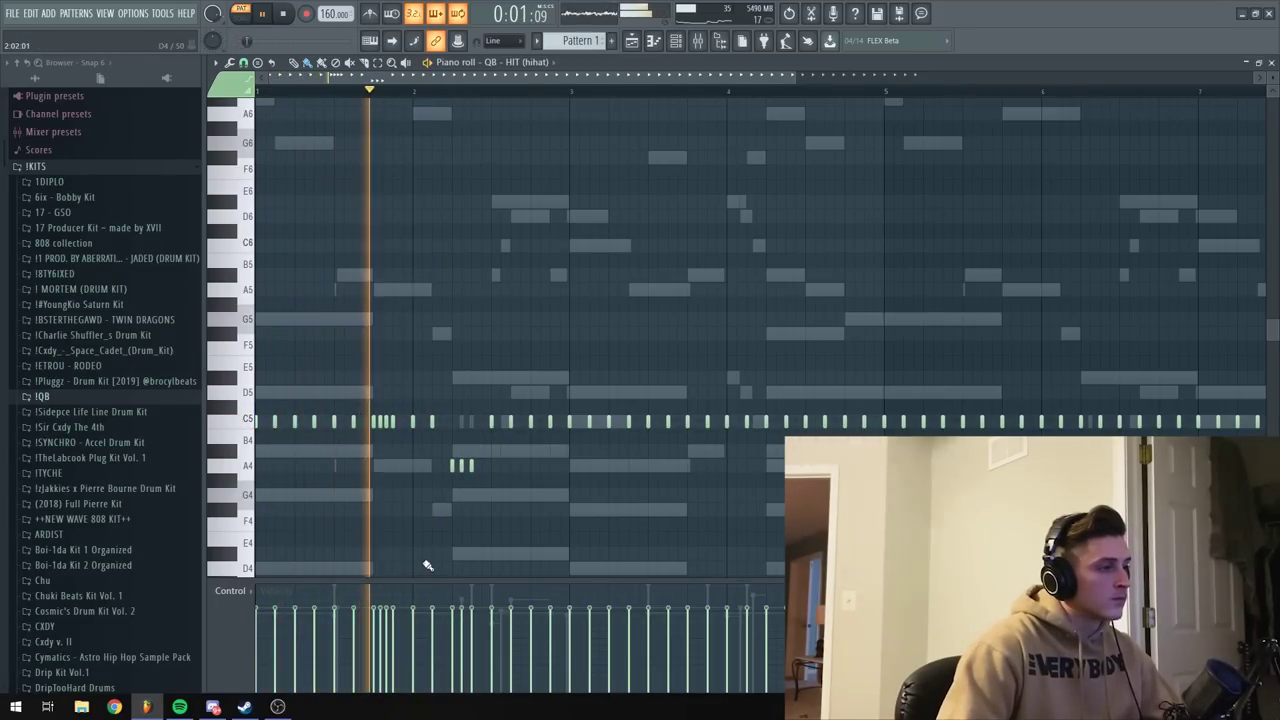
pyautogui.scroll(-3, 433, 544)
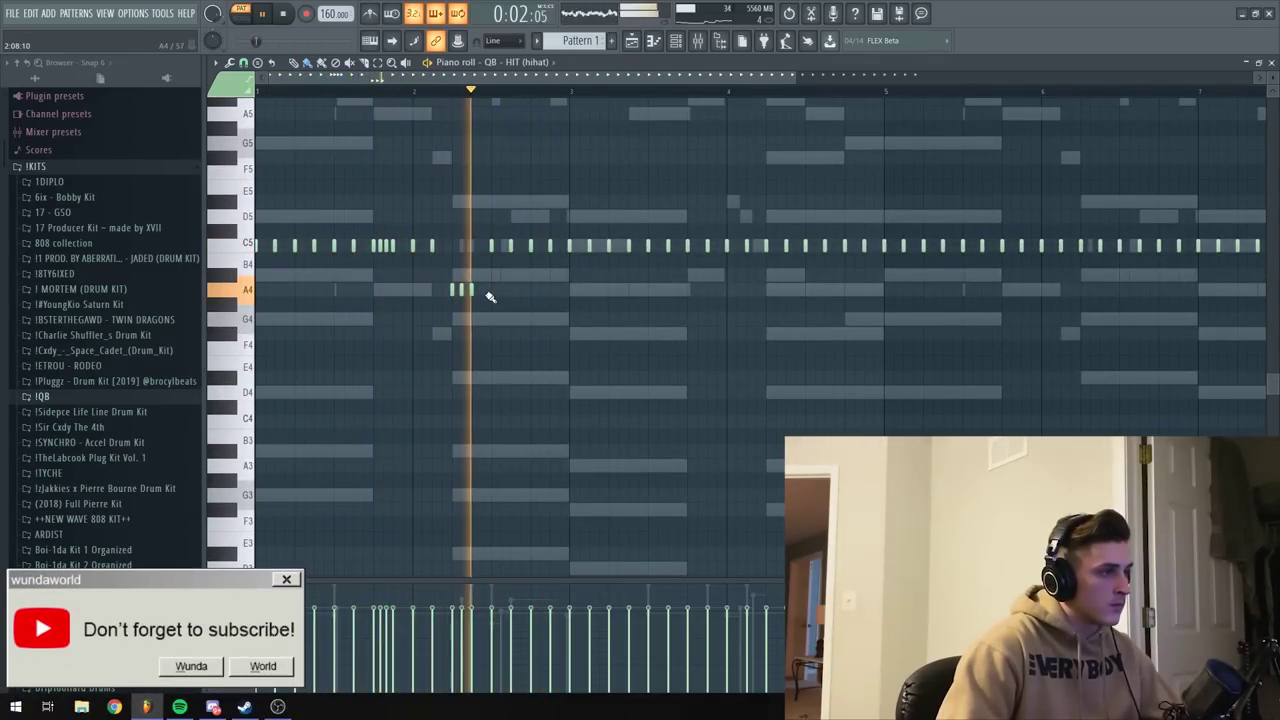
# Try the three-hit hi-hat run on steps 3 to 5 of bar 2 instead, lowered to G#4, and audition it.
pyautogui.rightClick(472, 291)
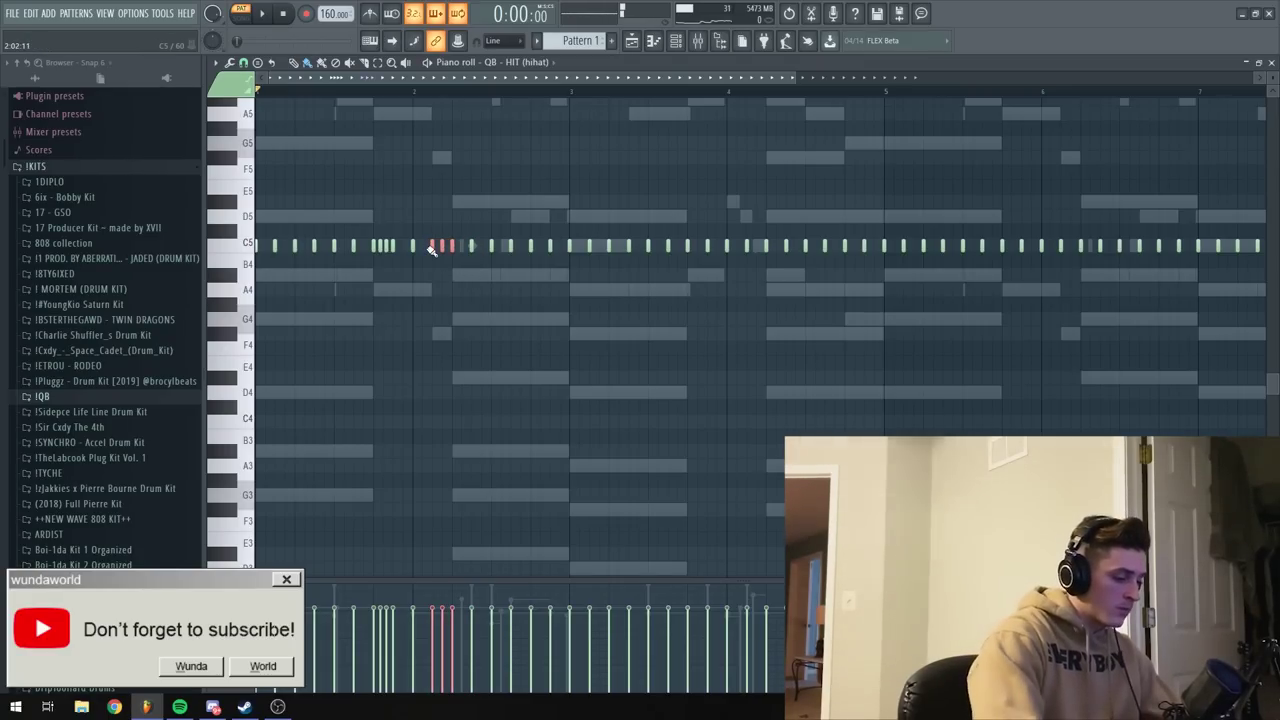
pyautogui.hotkey('shift', 'Down')
pyautogui.hotkey('shift', 'Down')
pyautogui.press('space')
pyautogui.keyDown('ctrl'); pyautogui.click(399, 434); pyautogui.keyUp('ctrl')
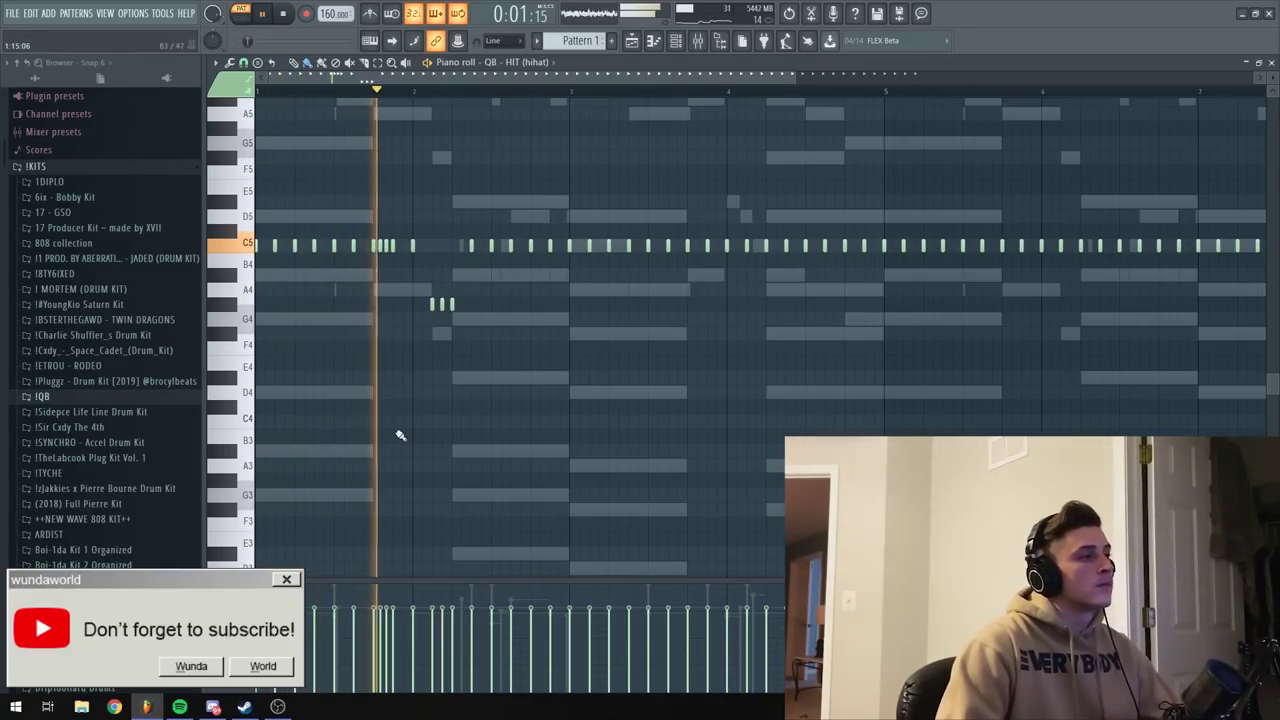
pyautogui.scroll(2, 399, 438)
pyautogui.press('space')
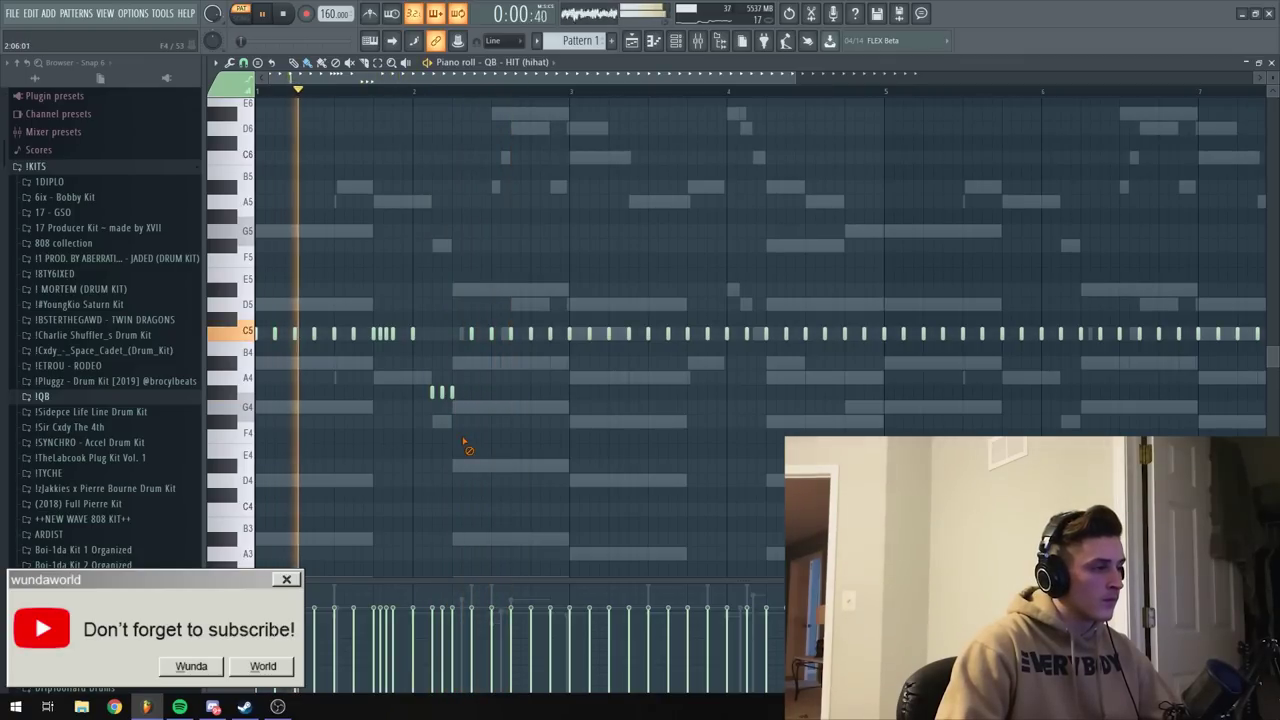
pyautogui.scroll(-2, 465, 443)
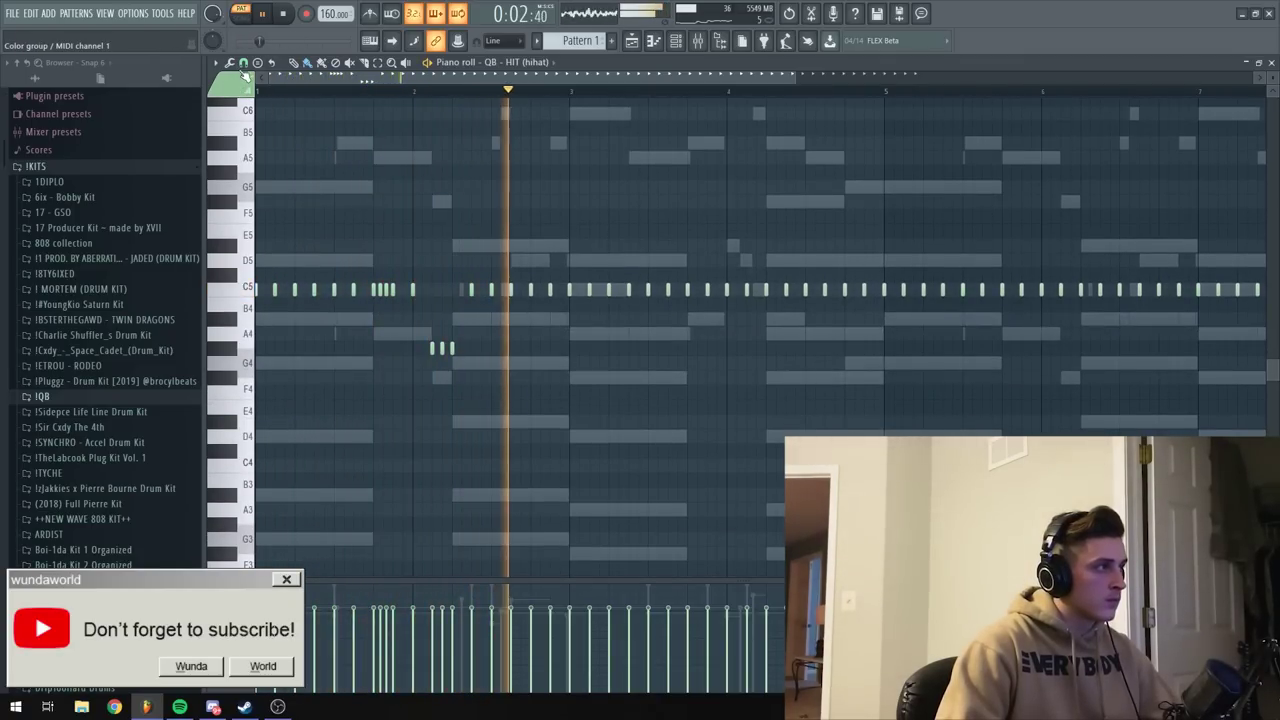
pyautogui.press('space')
pyautogui.press('space')
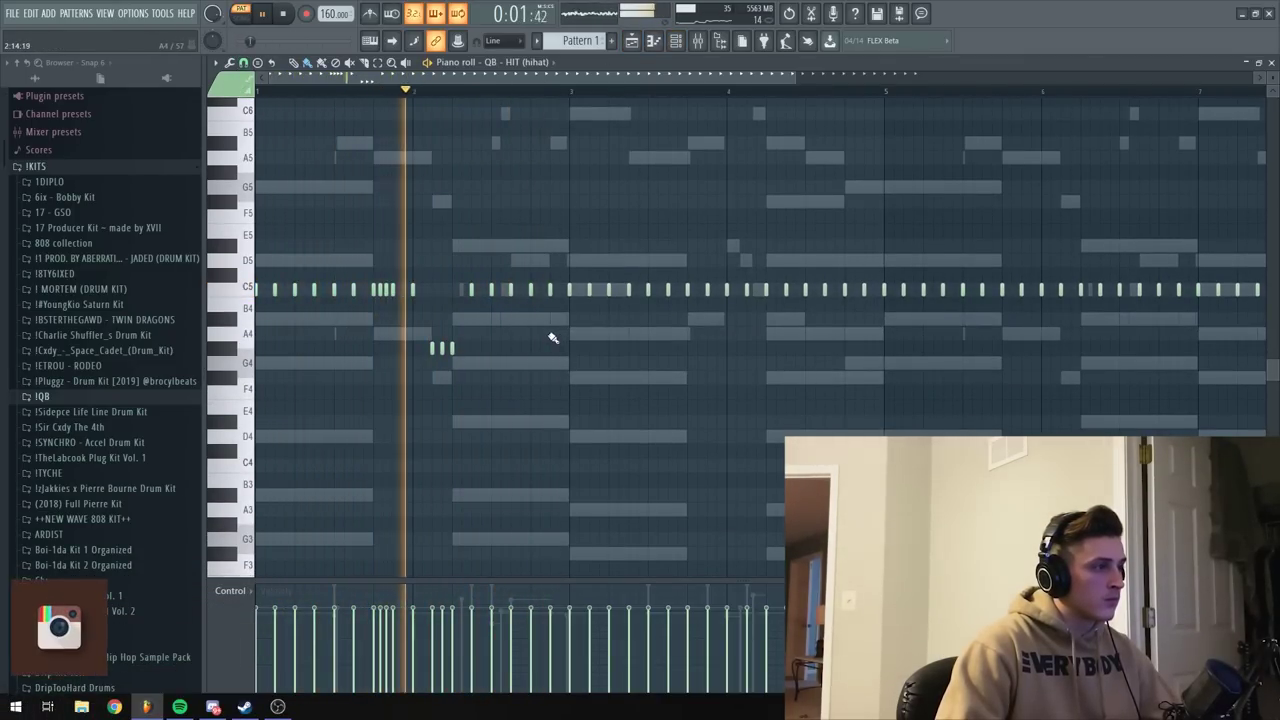
pyautogui.press('space')
pyautogui.press('space')
# Delete the lowered three-hit run and restore the regular C5 hi-hats on steps 3 and 5 of bar 2.
pyautogui.rightClick(431, 347)
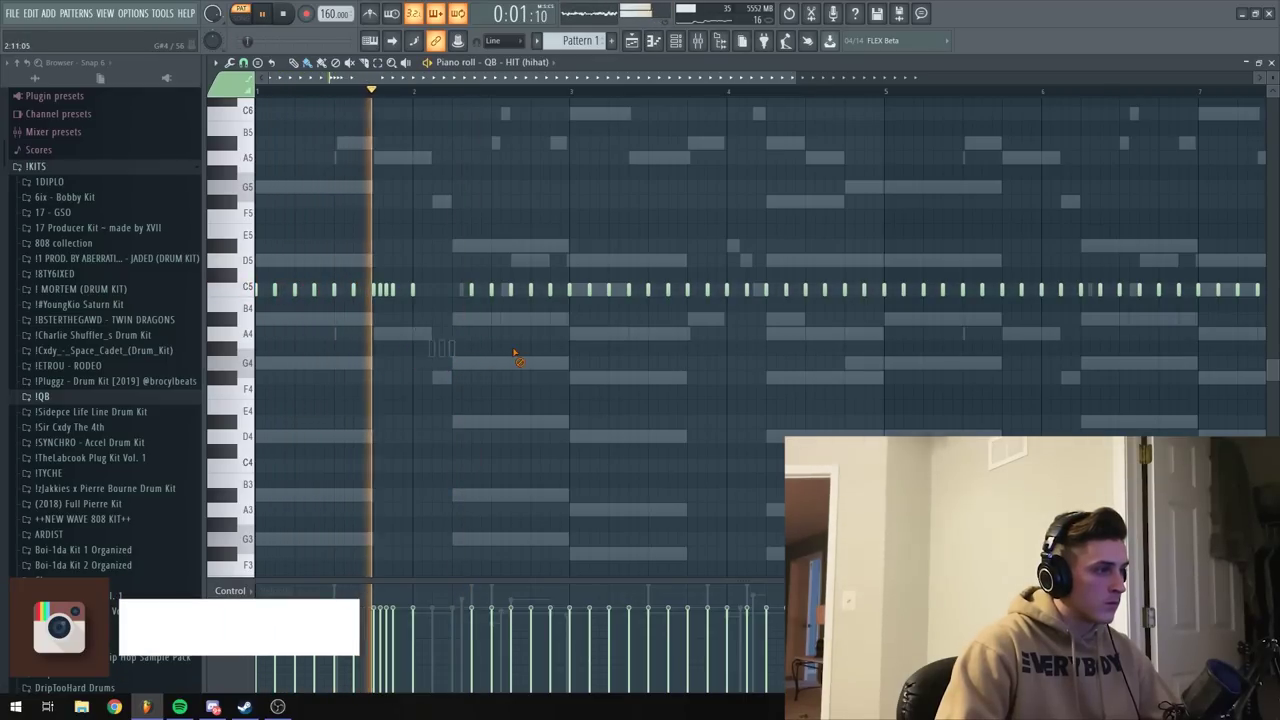
pyautogui.press('space')
pyautogui.click(452, 290)
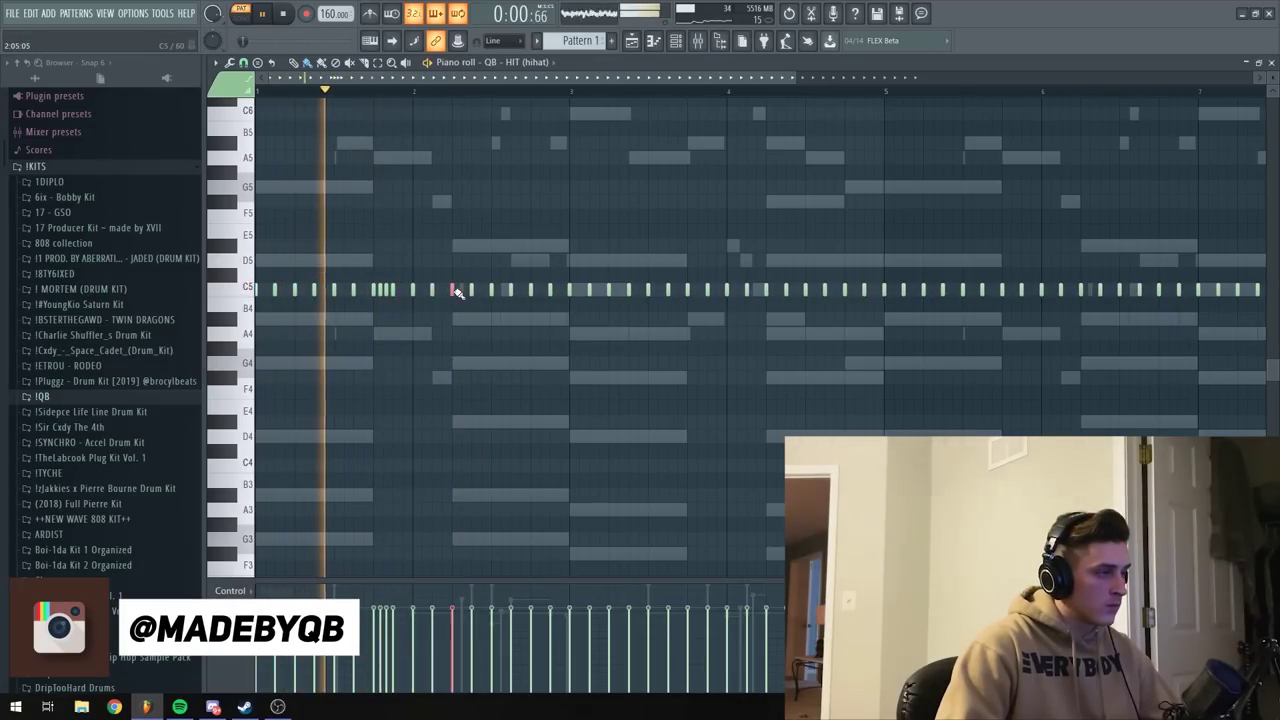
# Add a hi-hat on step 12 of bar 2, lower the hat on step 15 to G4, and play the pattern.
pyautogui.click(521, 290)
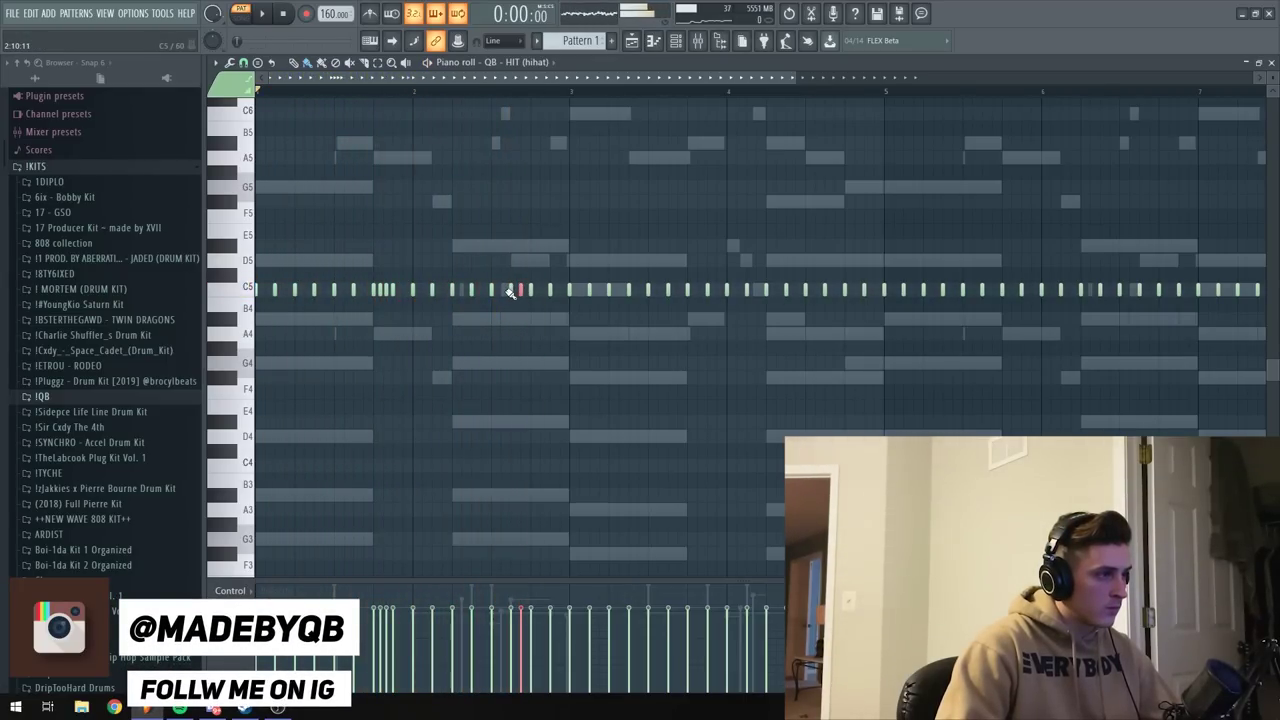
pyautogui.moveTo(510, 291)
pyautogui.mouseDown()
pyautogui.moveTo(560, 291)
pyautogui.moveTo(551, 363)
pyautogui.mouseUp()
pyautogui.press('space')
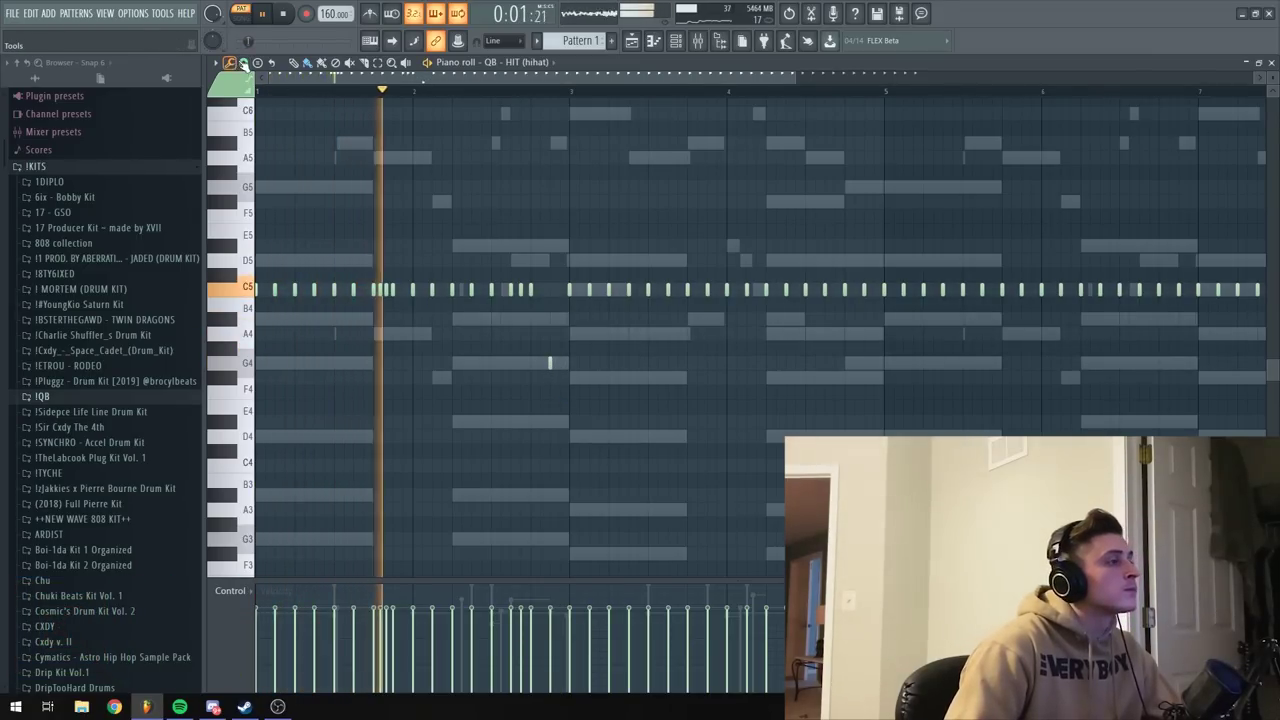
# Set the snap to 1/2 step, try extra hi-hats at the start of bar 3, and audition them.
pyautogui.click(243, 62)
pyautogui.click(258, 174)
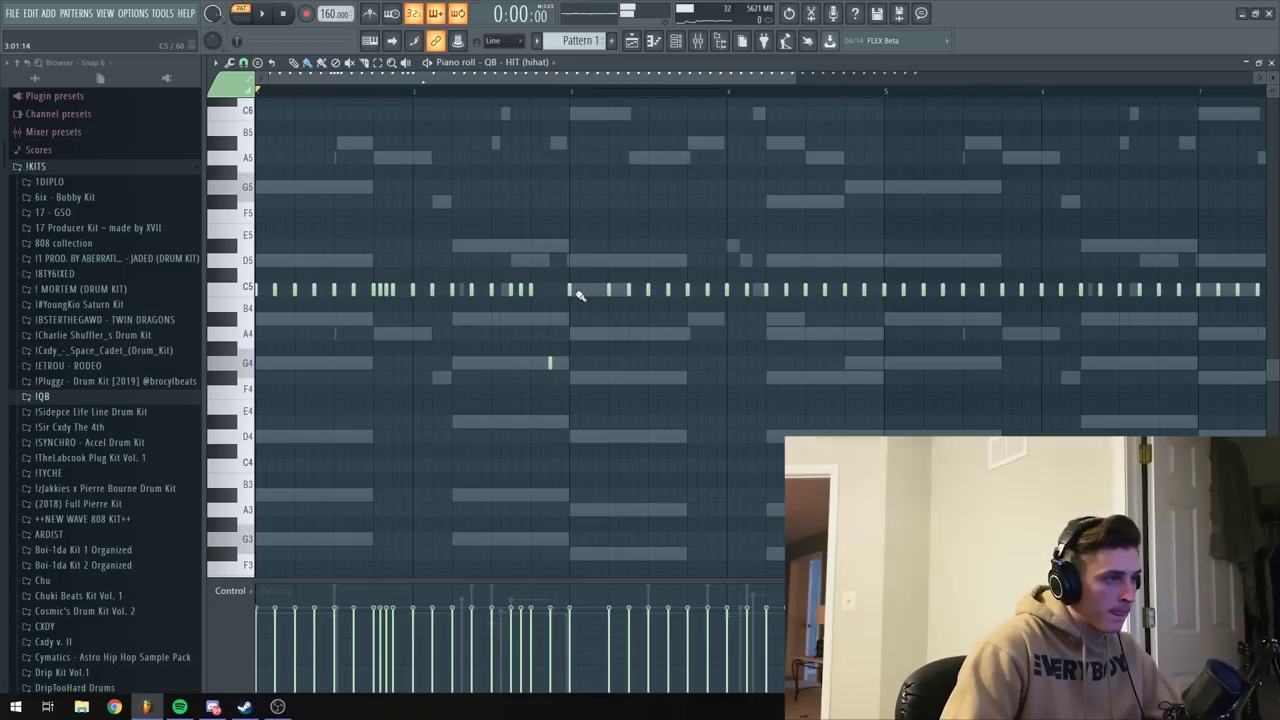
pyautogui.press('space')
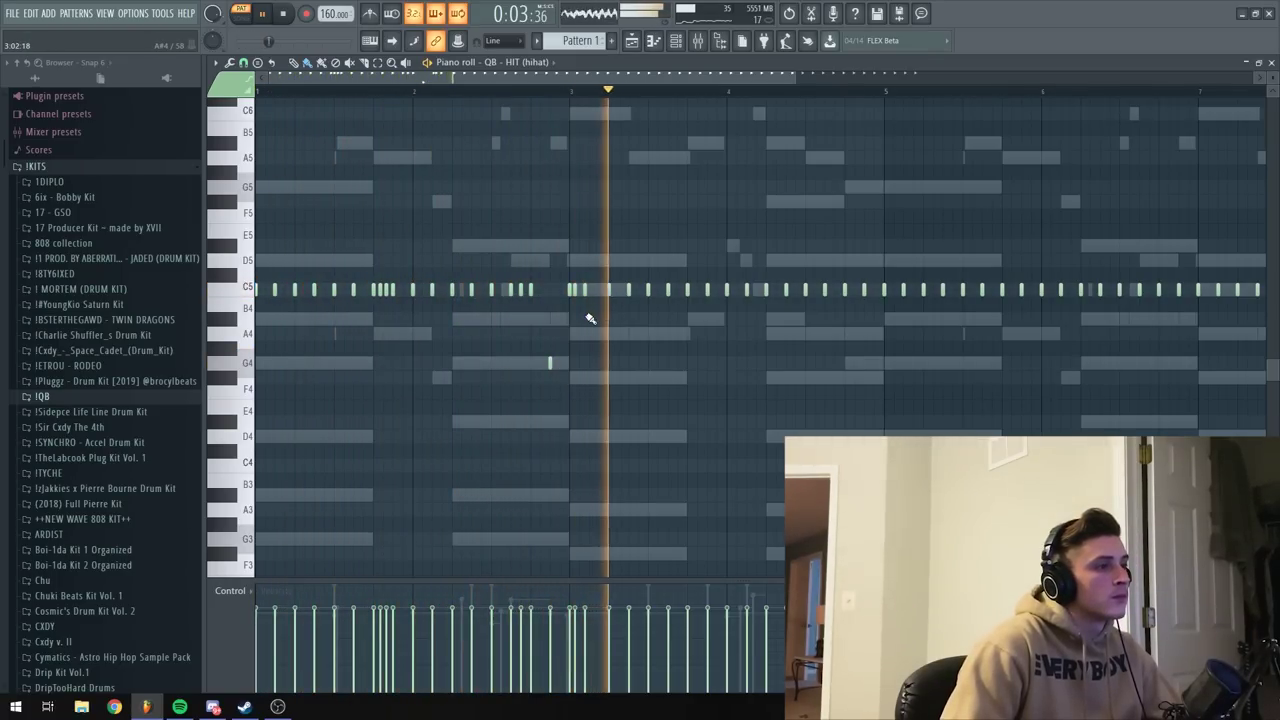
pyautogui.press('space')
pyautogui.press('space')
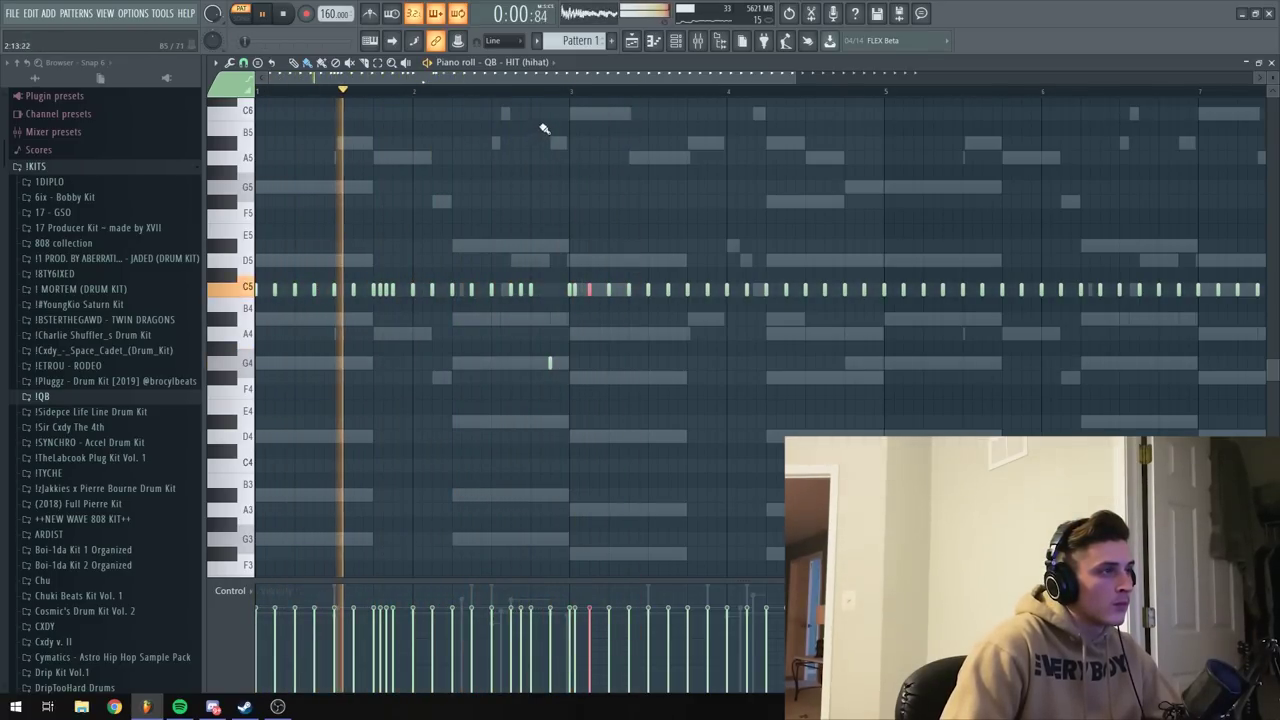
pyautogui.scroll(1, 577, 143)
pyautogui.keyDown('ctrl'); pyautogui.scroll(2, 585, 200); pyautogui.keyUp('ctrl')
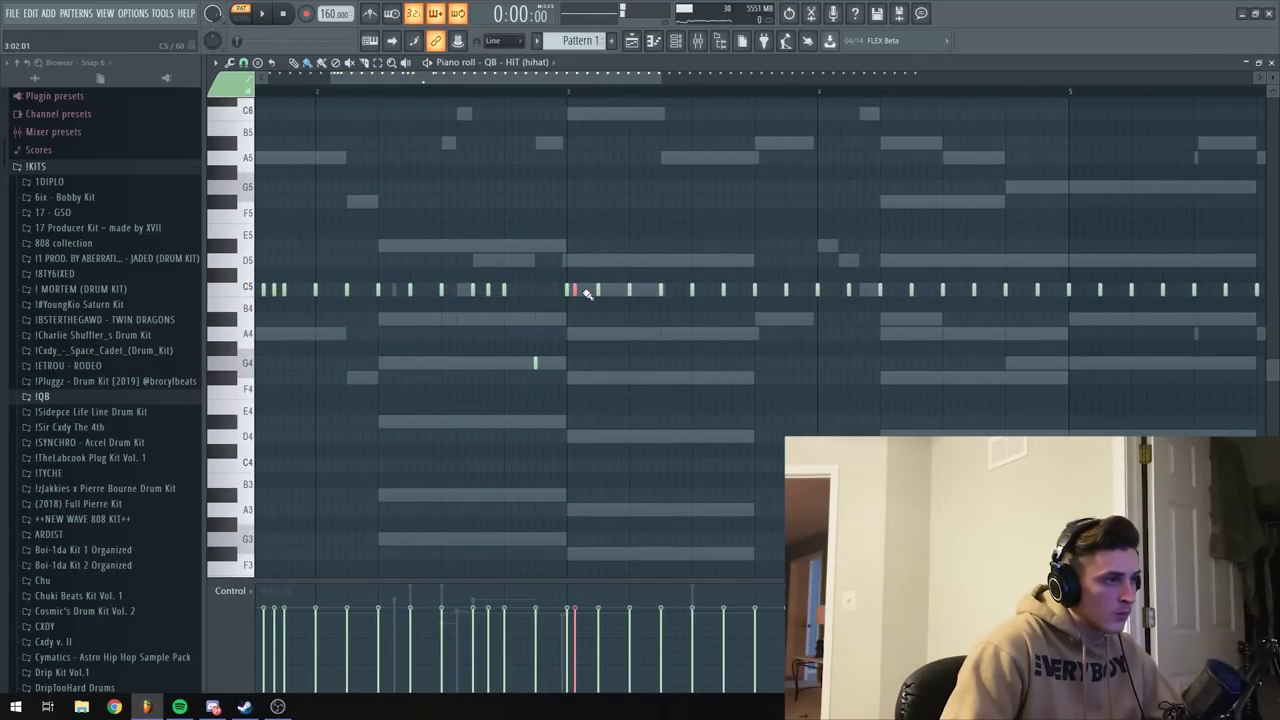
# Set the snap to 1/3 step, place a tighter hi-hat run at the start of bar 3, and play it.
pyautogui.click(243, 63)
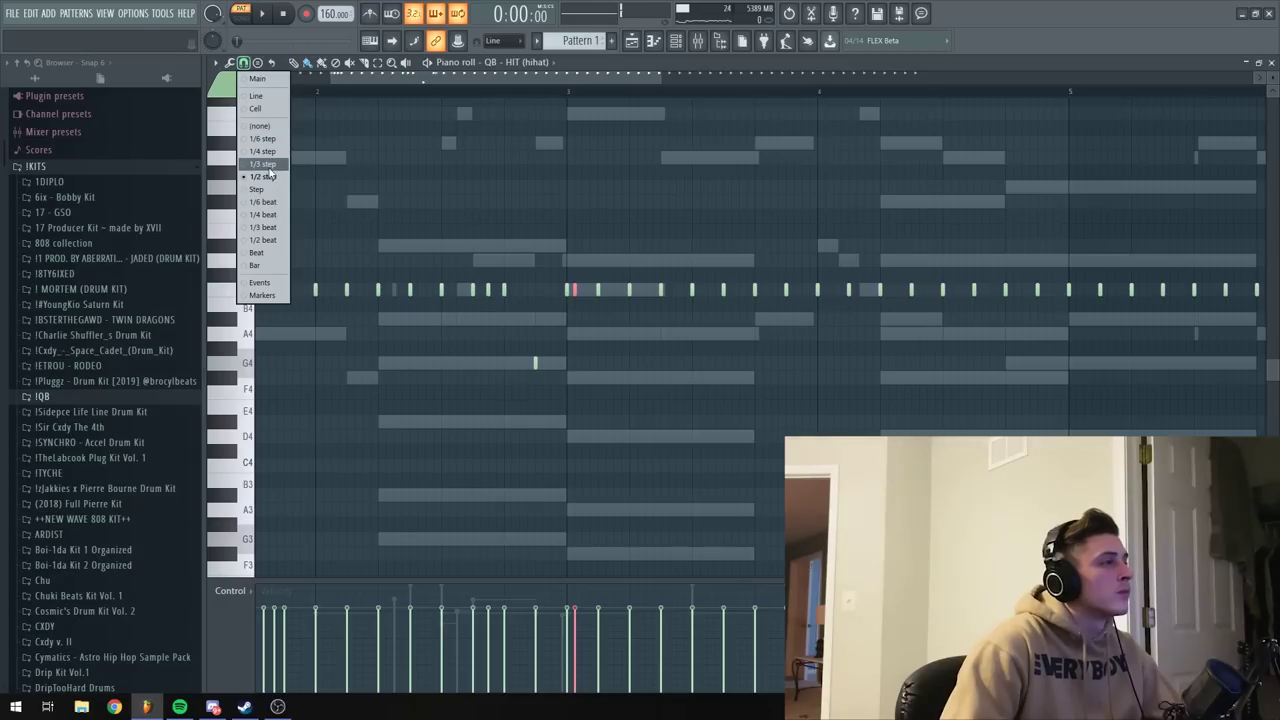
pyautogui.click(264, 165)
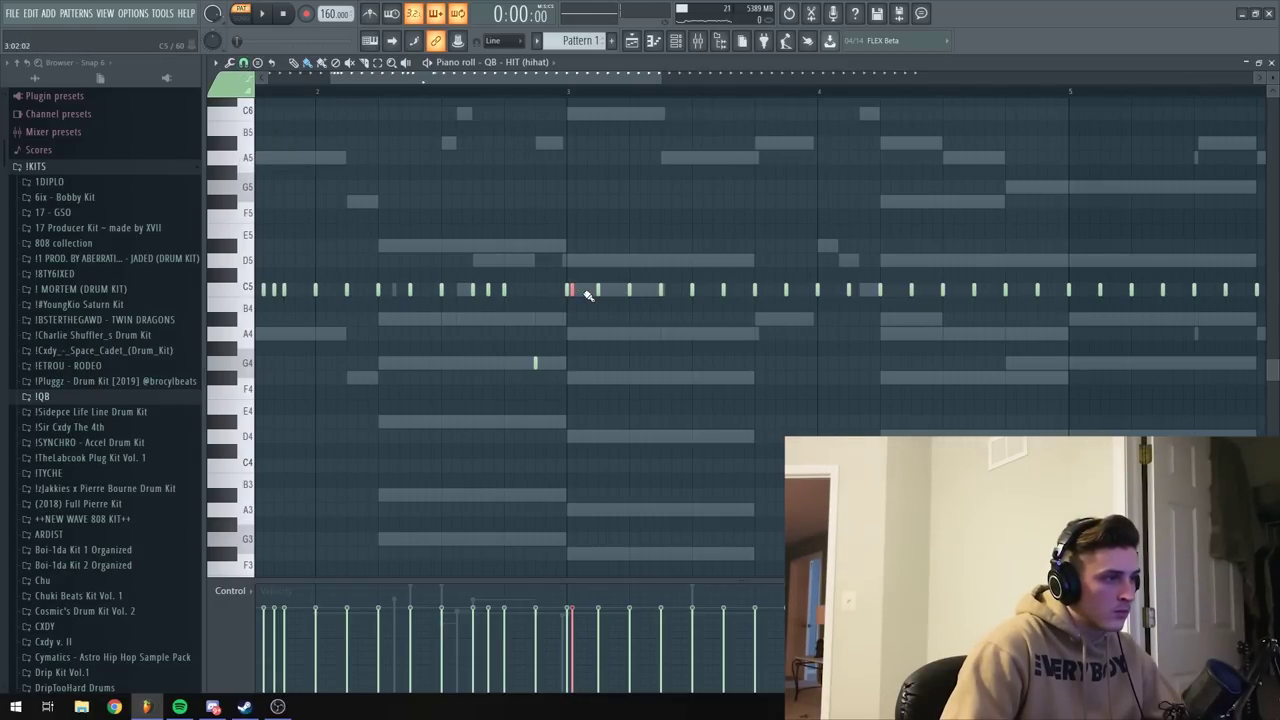
pyautogui.scroll(-3, 494, 95)
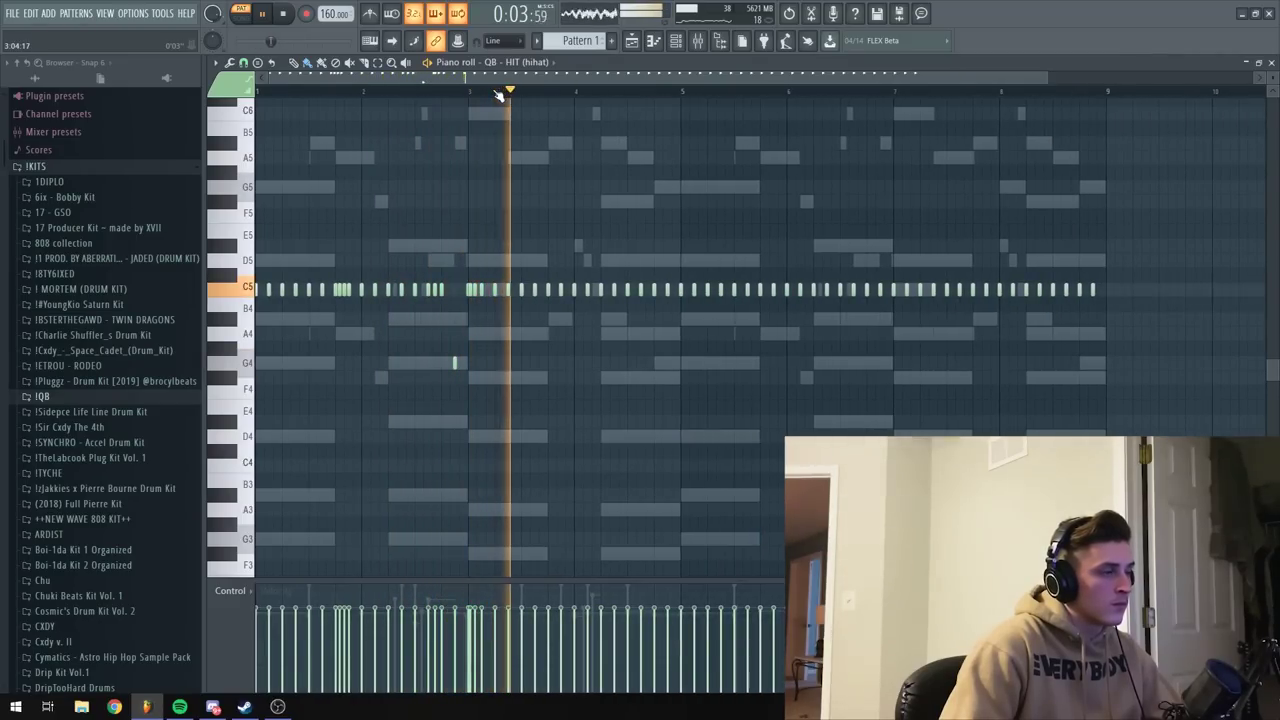
pyautogui.press('space')
# Replace the hi-hats on the last beat of bar 3 with a 1/6-beat roll and shape its velocities into a rising ramp.
pyautogui.click(243, 63)
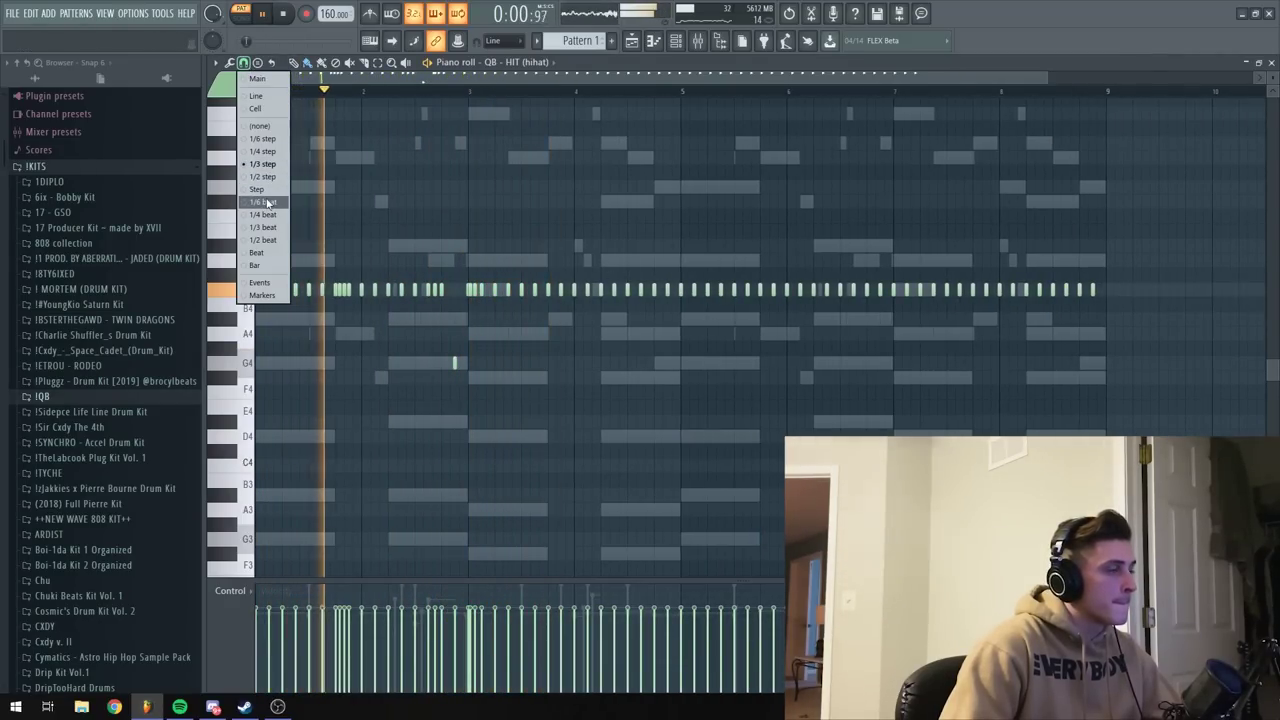
pyautogui.click(267, 201)
pyautogui.rightClick(549, 291)
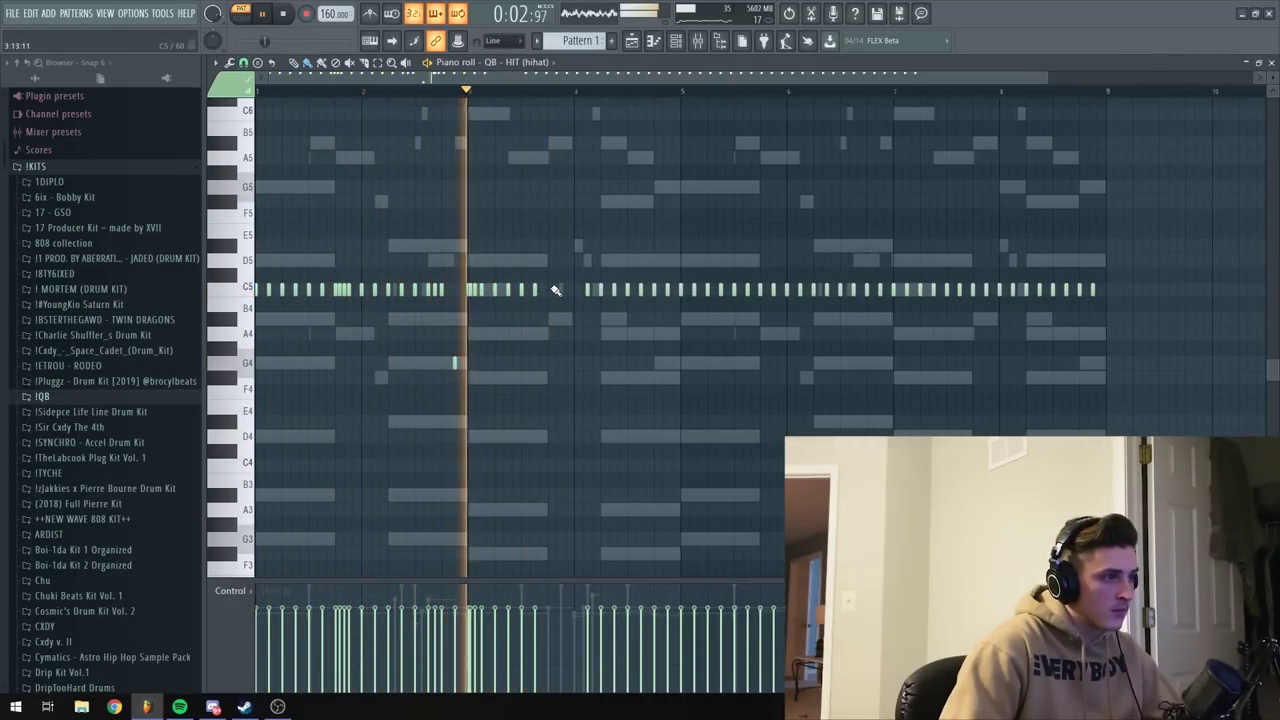
pyautogui.moveTo(550, 290); pyautogui.dragTo(577, 293)
pyautogui.rightClick(572, 320)
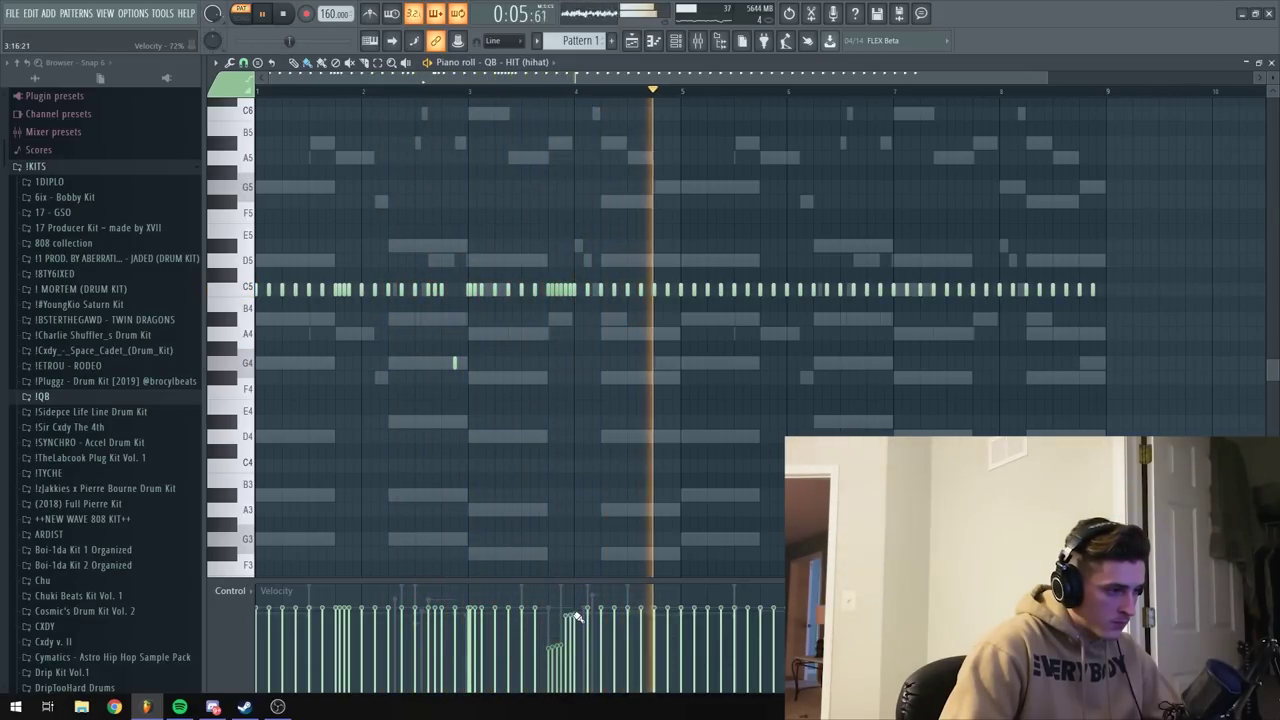
pyautogui.moveTo(569, 619); pyautogui.dragTo(574, 612)
# Replay the pattern and delete all hi-hats from bar 4 onward.
pyautogui.press('space')
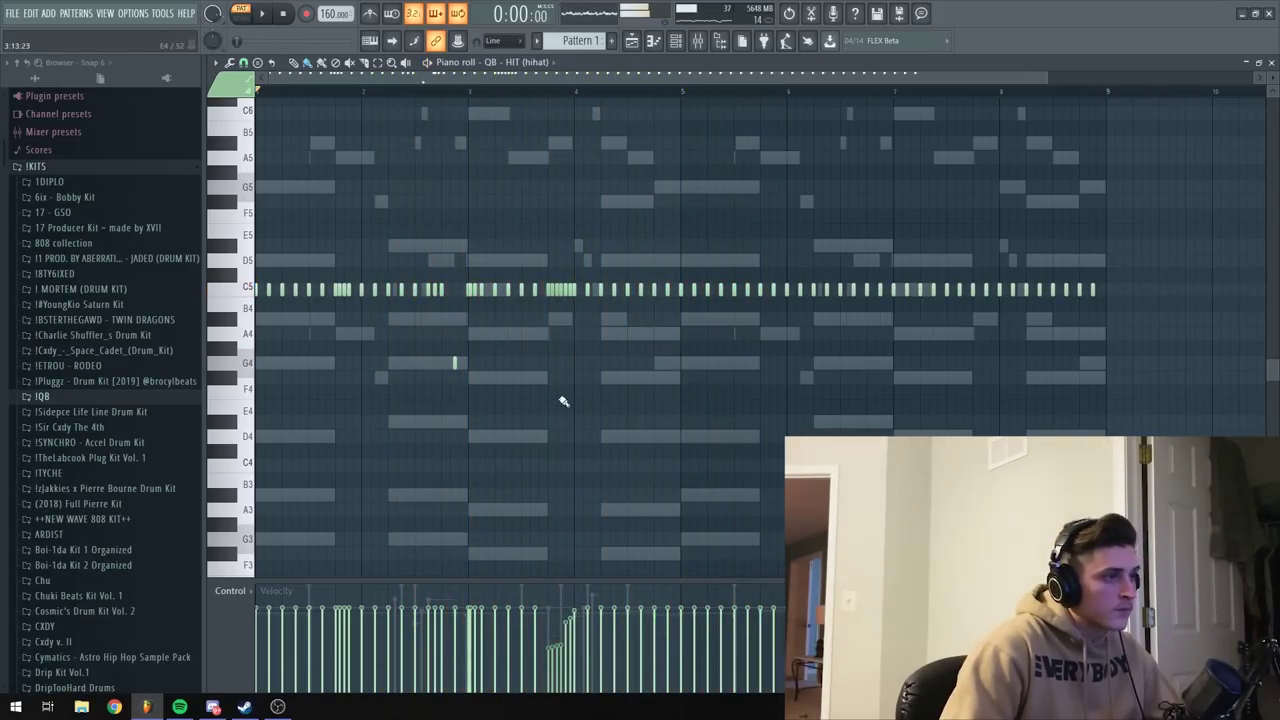
pyautogui.press('space')
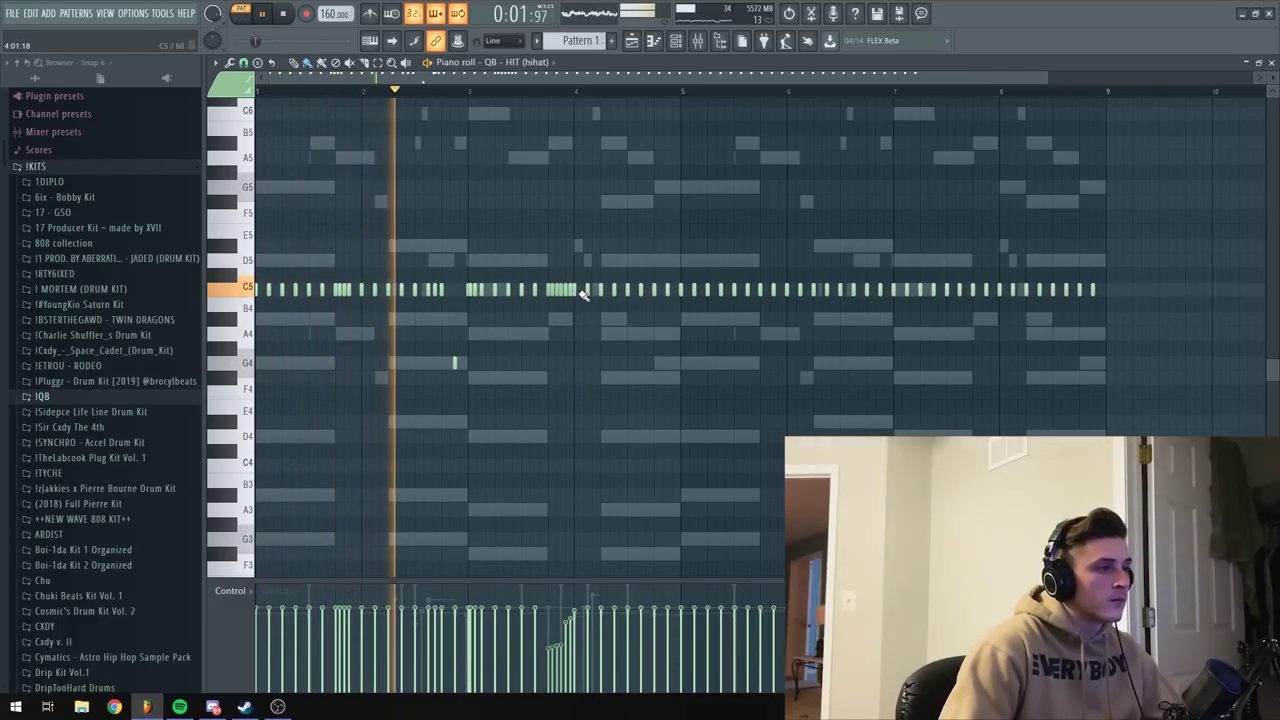
pyautogui.moveTo(576, 298); pyautogui.dragTo(1130, 291)
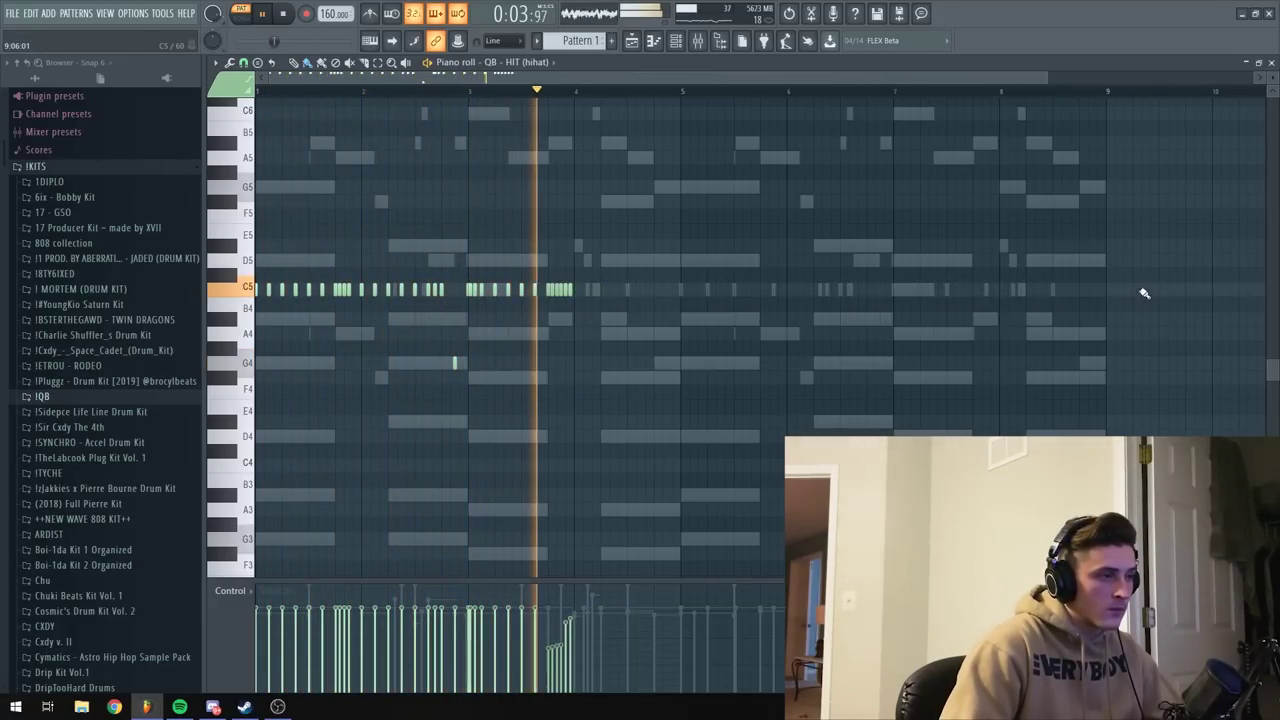
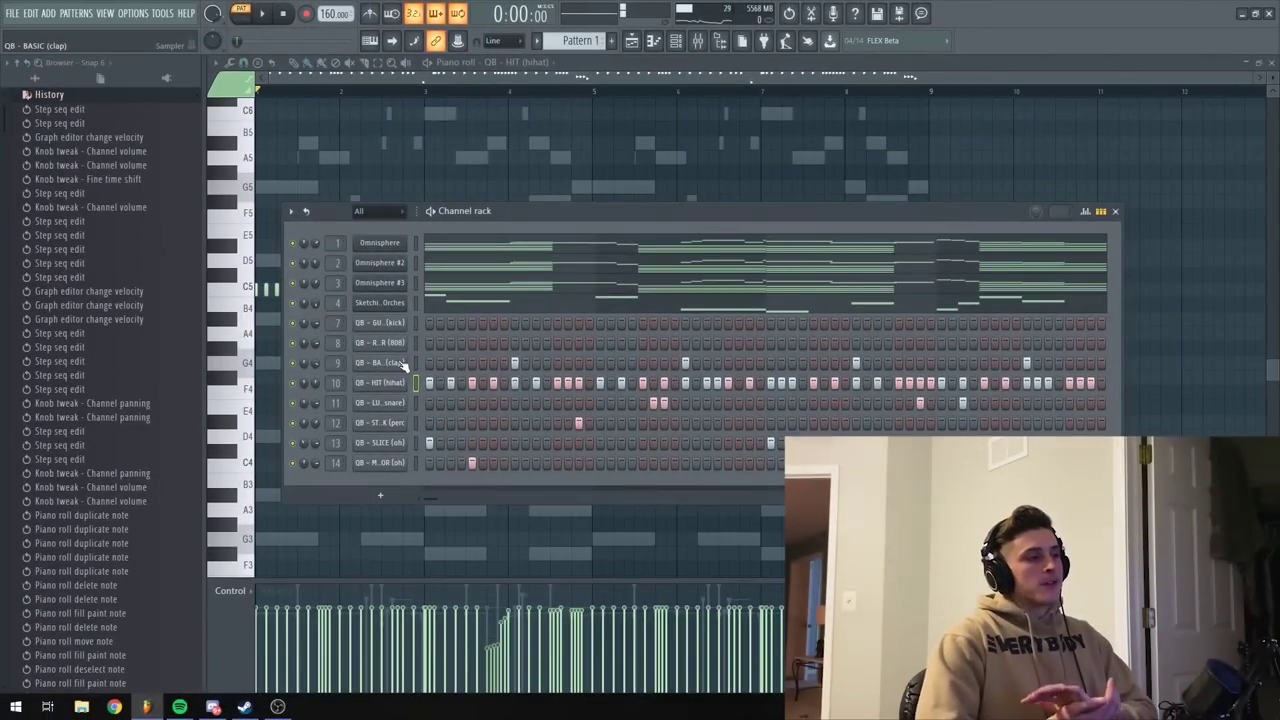
# Open the piano roll of the QB - ROAR (808) channel.
pyautogui.rightClick(403, 344)
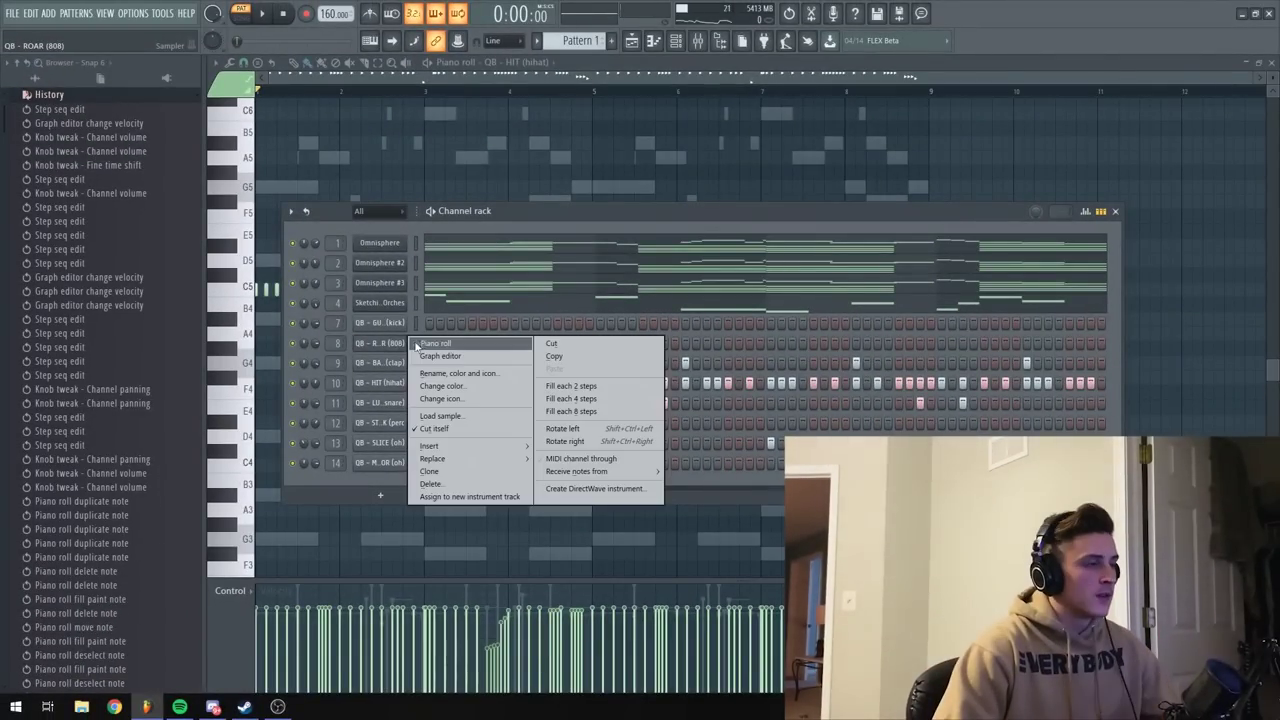
pyautogui.click(390, 350)
pyautogui.click(392, 349)
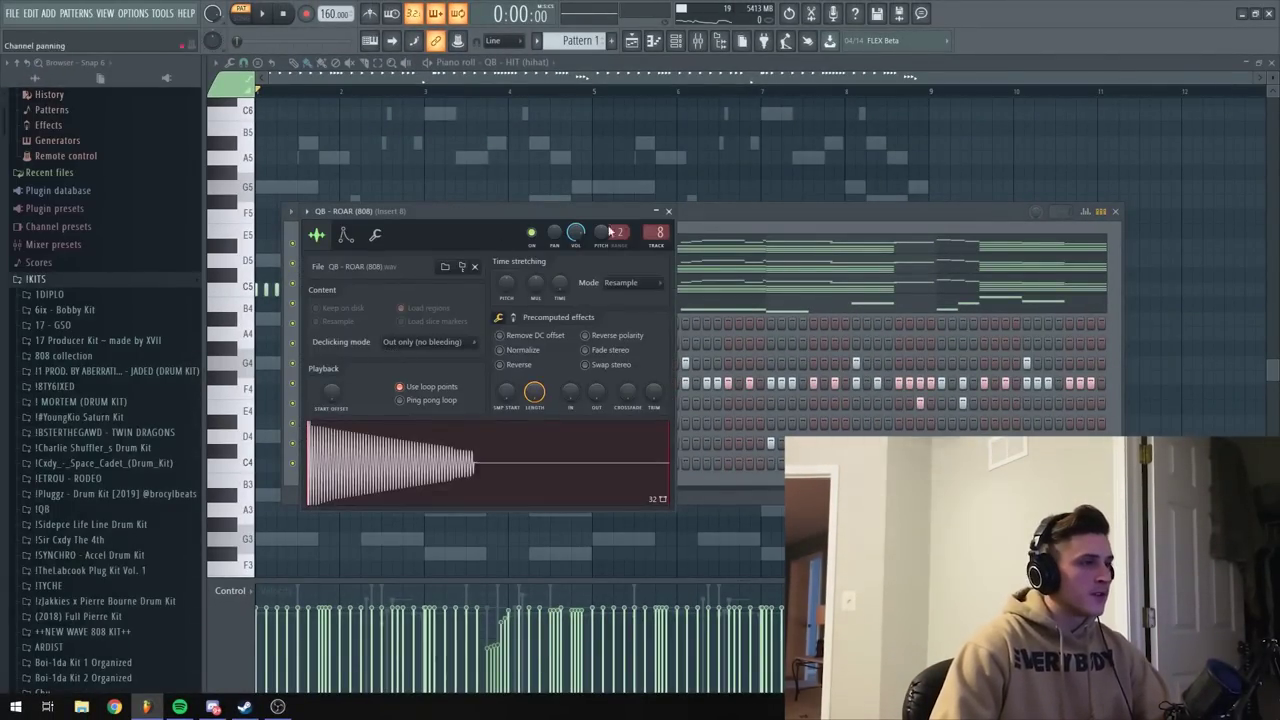
pyautogui.click(669, 212)
pyautogui.click(390, 345)
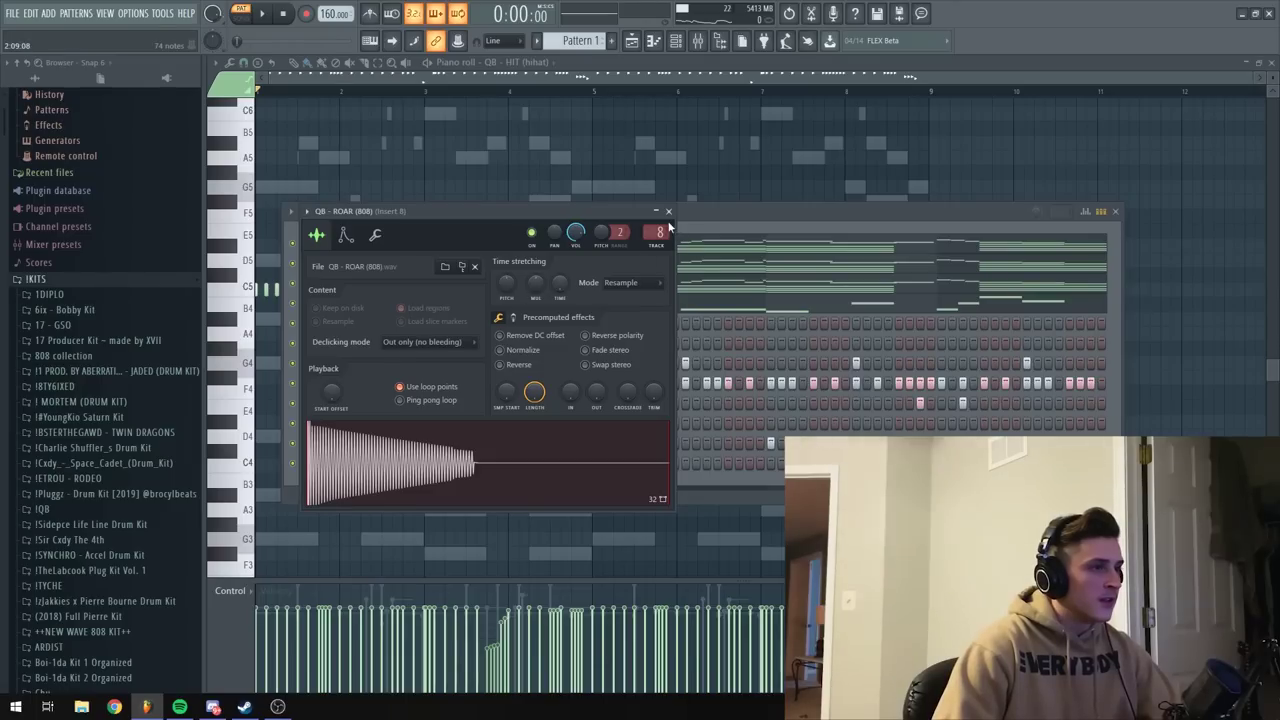
pyautogui.click(668, 211)
pyautogui.rightClick(386, 347)
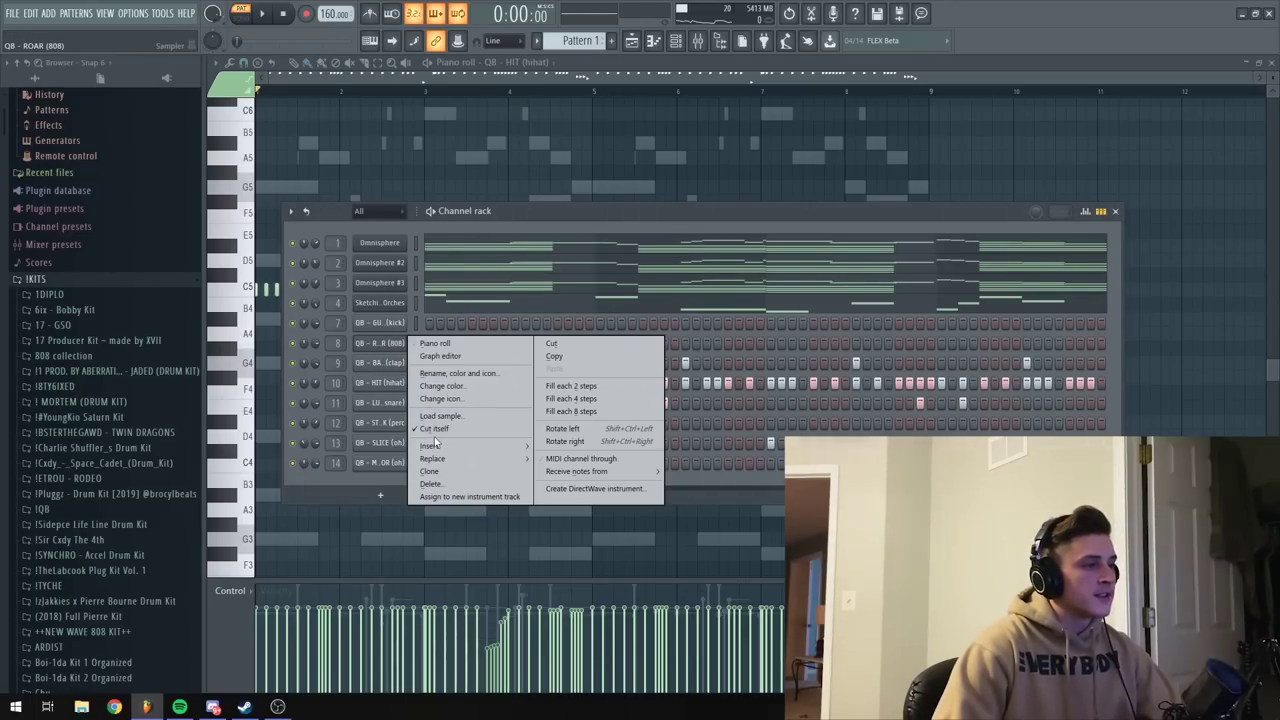
pyautogui.rightClick(390, 346)
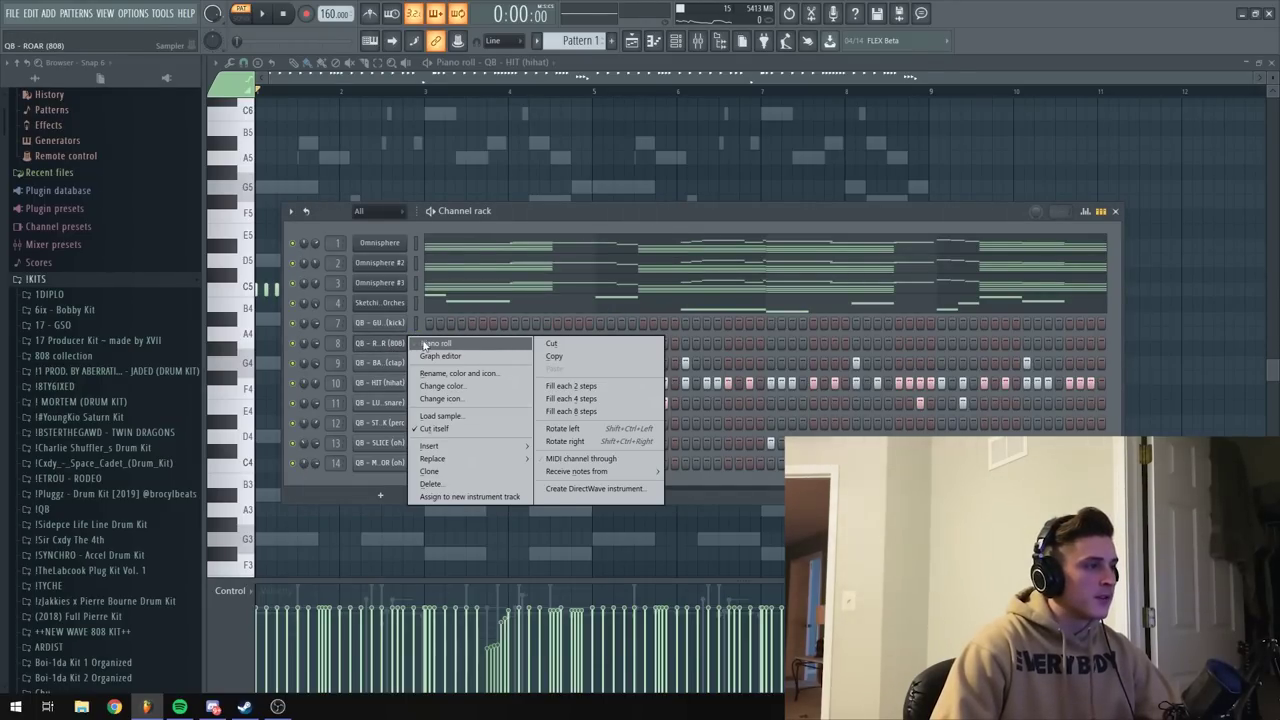
pyautogui.click(424, 344)
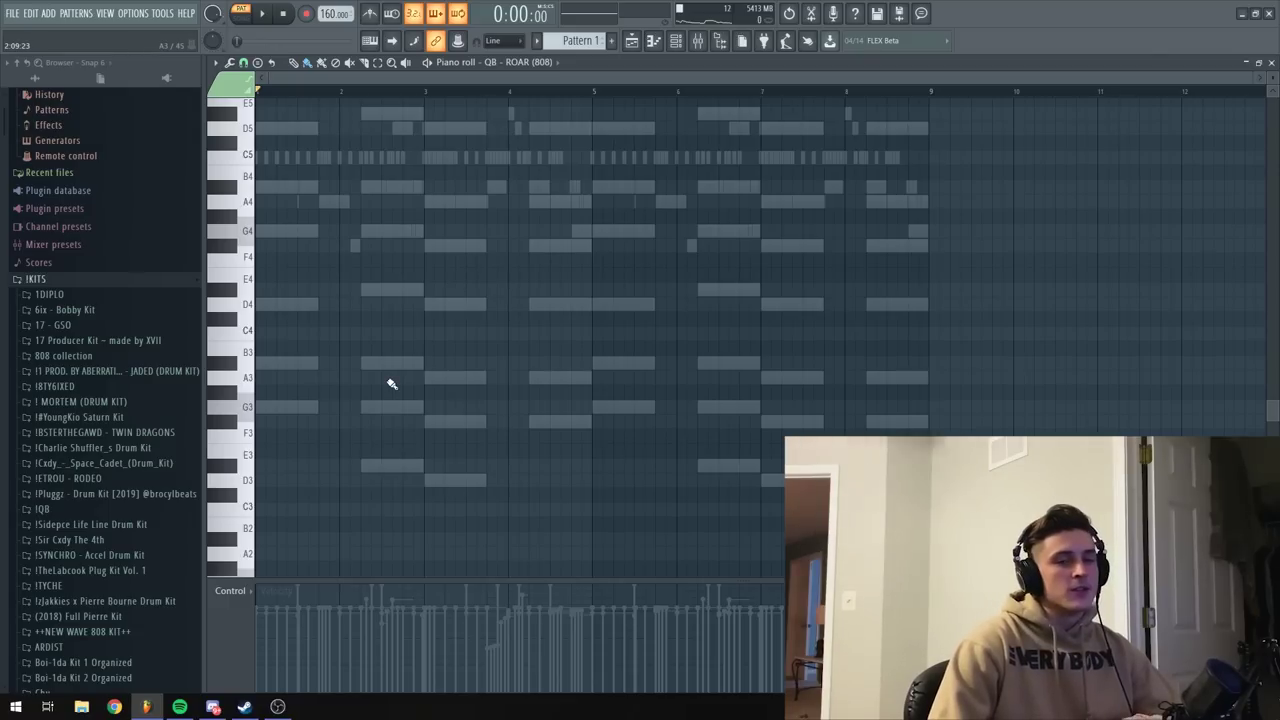
# Copy the lowest note of every Omnisphere chord and paste these notes into the 808 channel's piano roll.
pyautogui.click(676, 41)
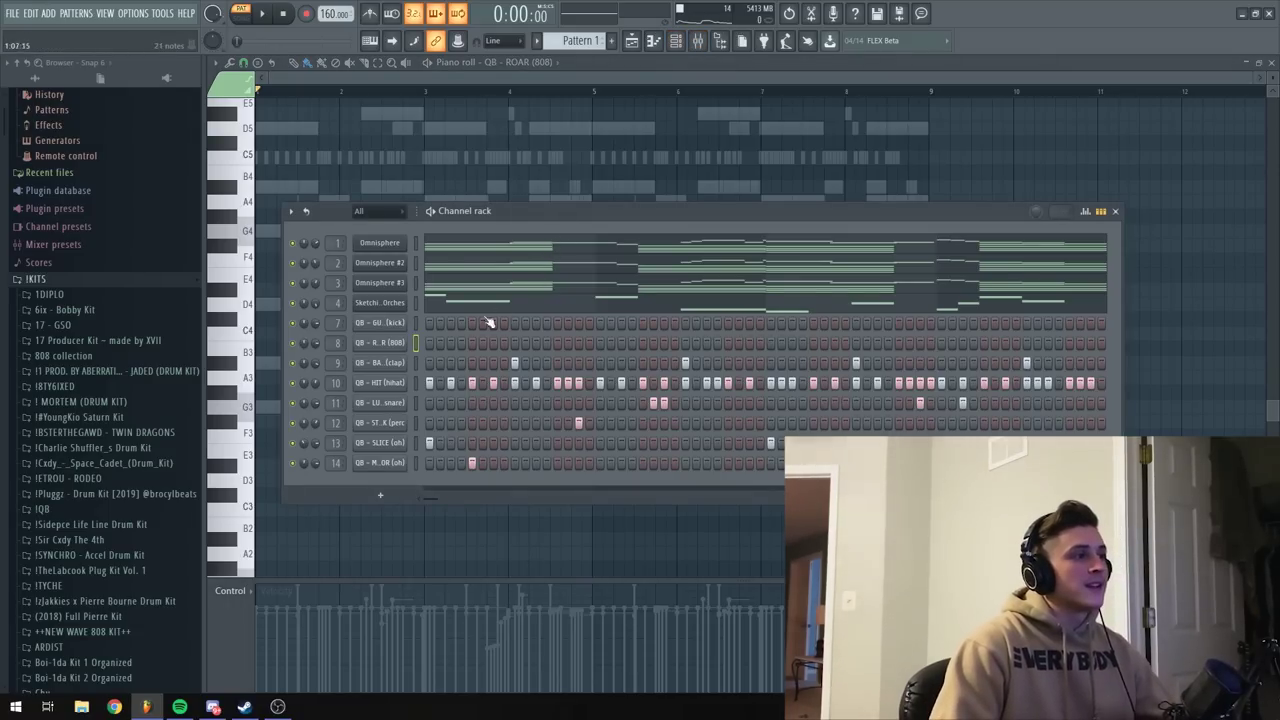
pyautogui.click(497, 252)
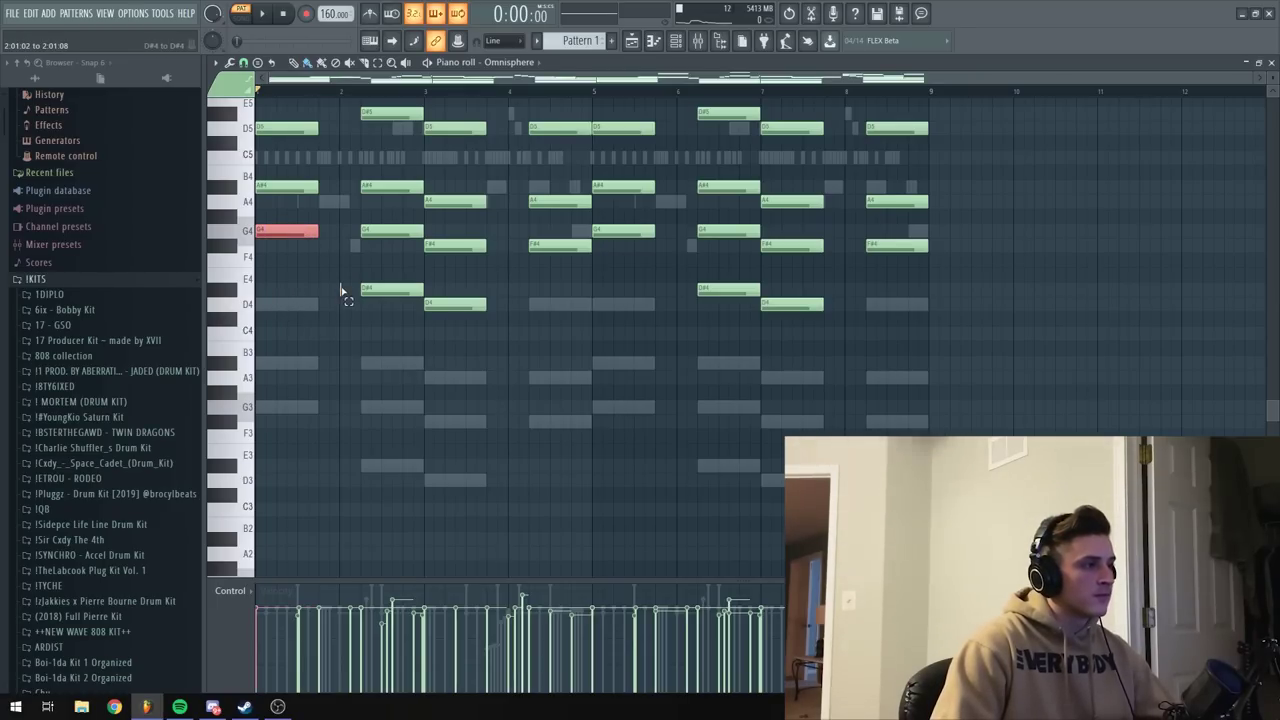
pyautogui.moveTo(341, 292); pyautogui.dragTo(496, 302)
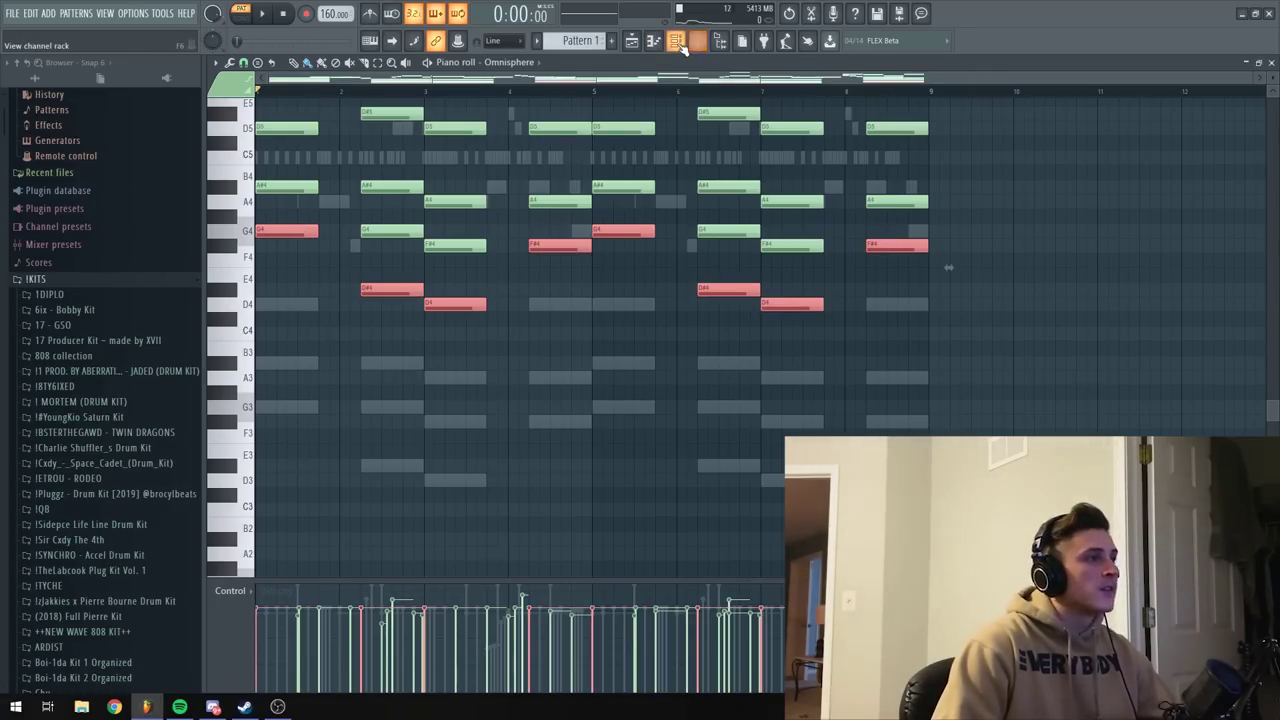
pyautogui.click(680, 45)
pyautogui.rightClick(386, 342)
pyautogui.click(430, 345)
pyautogui.hotkey('ctrl', 'v')
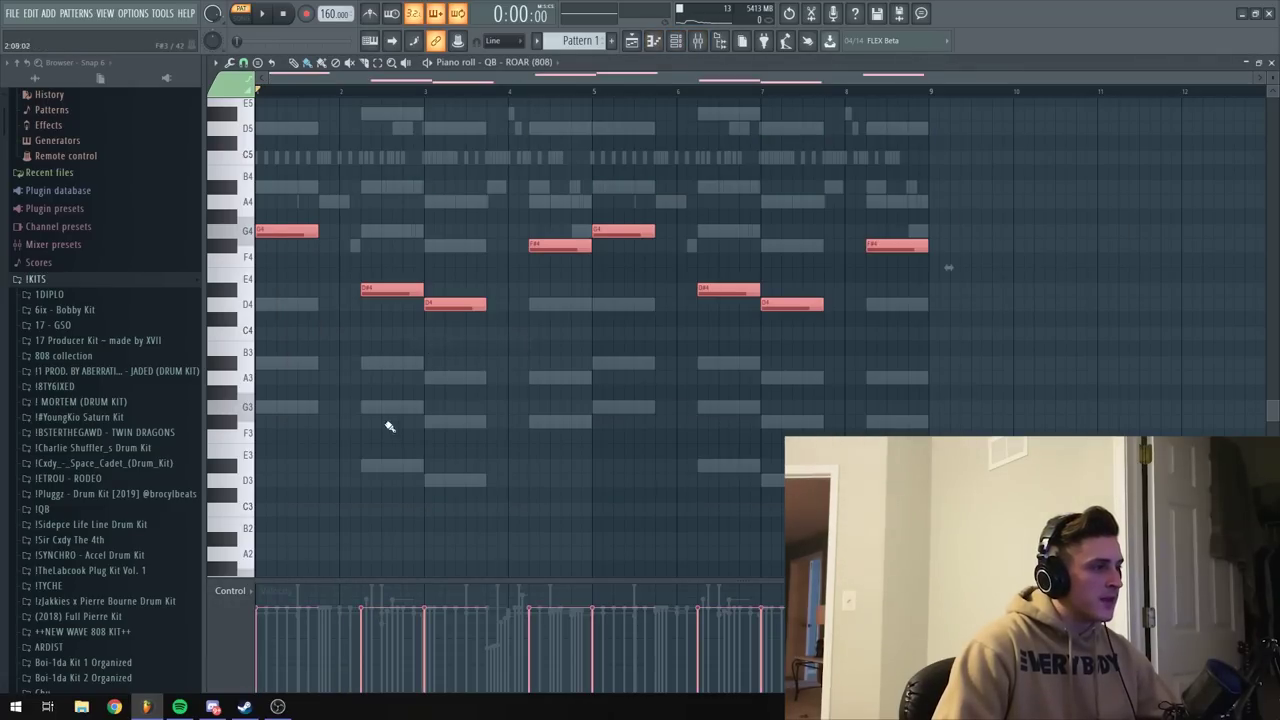
# Set all 808 notes to full velocity, transpose them up one octave, and audition them.
pyautogui.hotkey('ctrl', 'd')
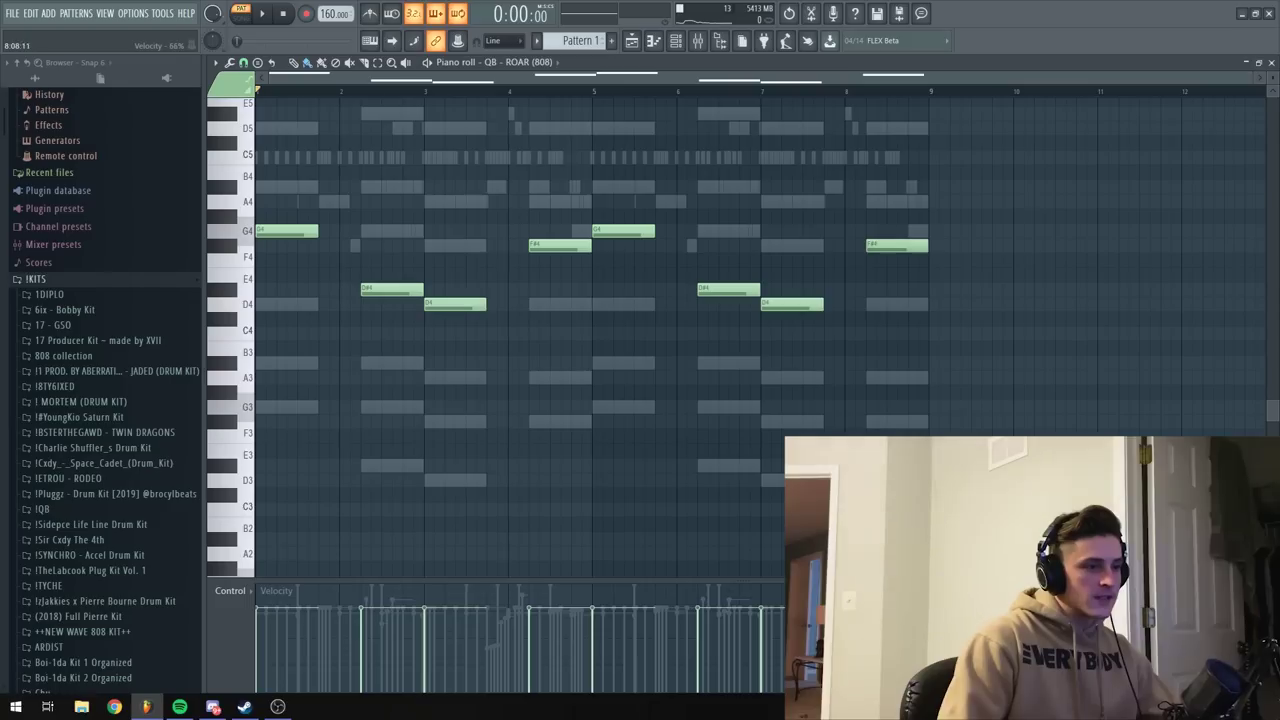
pyautogui.press('space')
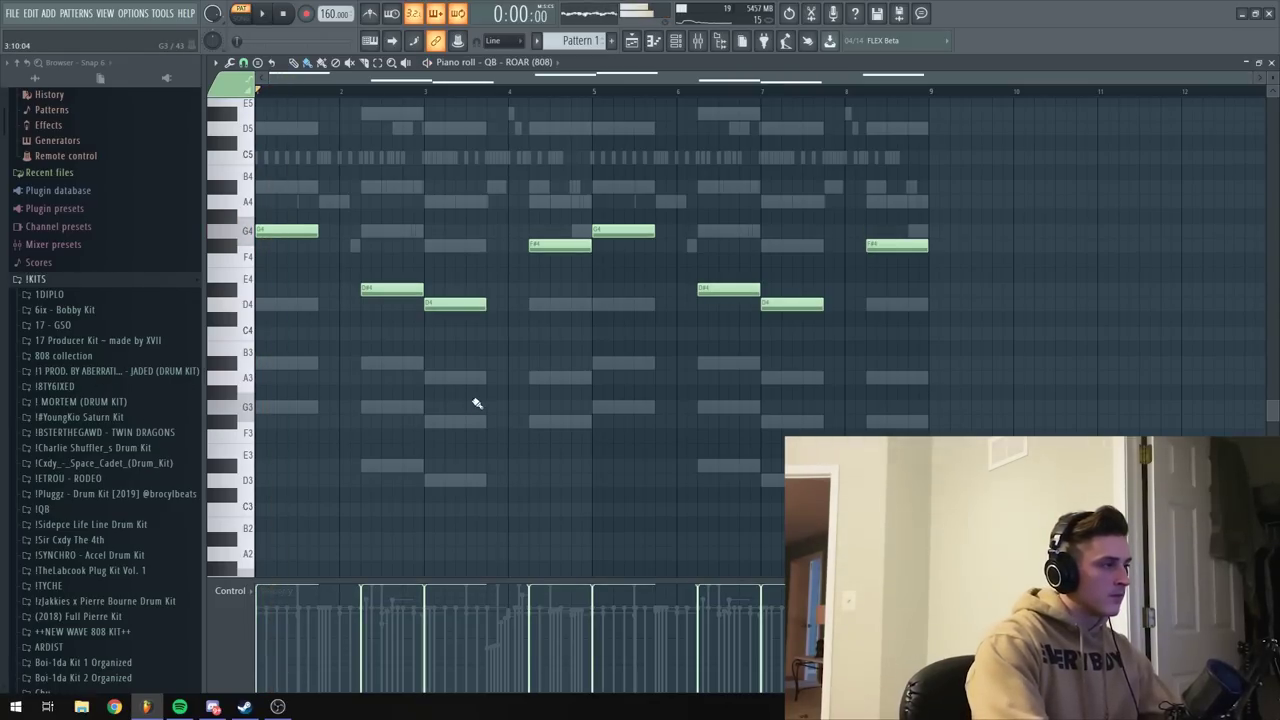
pyautogui.hotkey('ctrl', 'Up')
pyautogui.scroll(6, 487, 432)
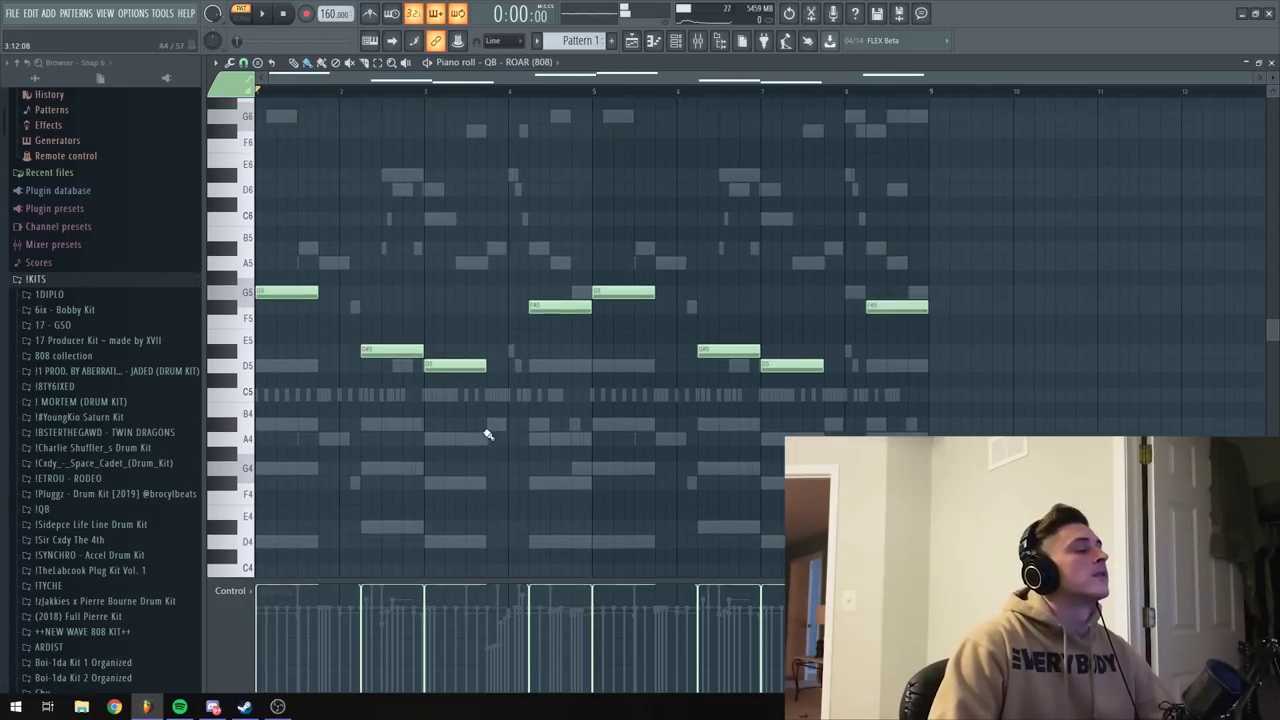
pyautogui.press('space')
pyautogui.scroll(2, 309, 101)
pyautogui.press('space')
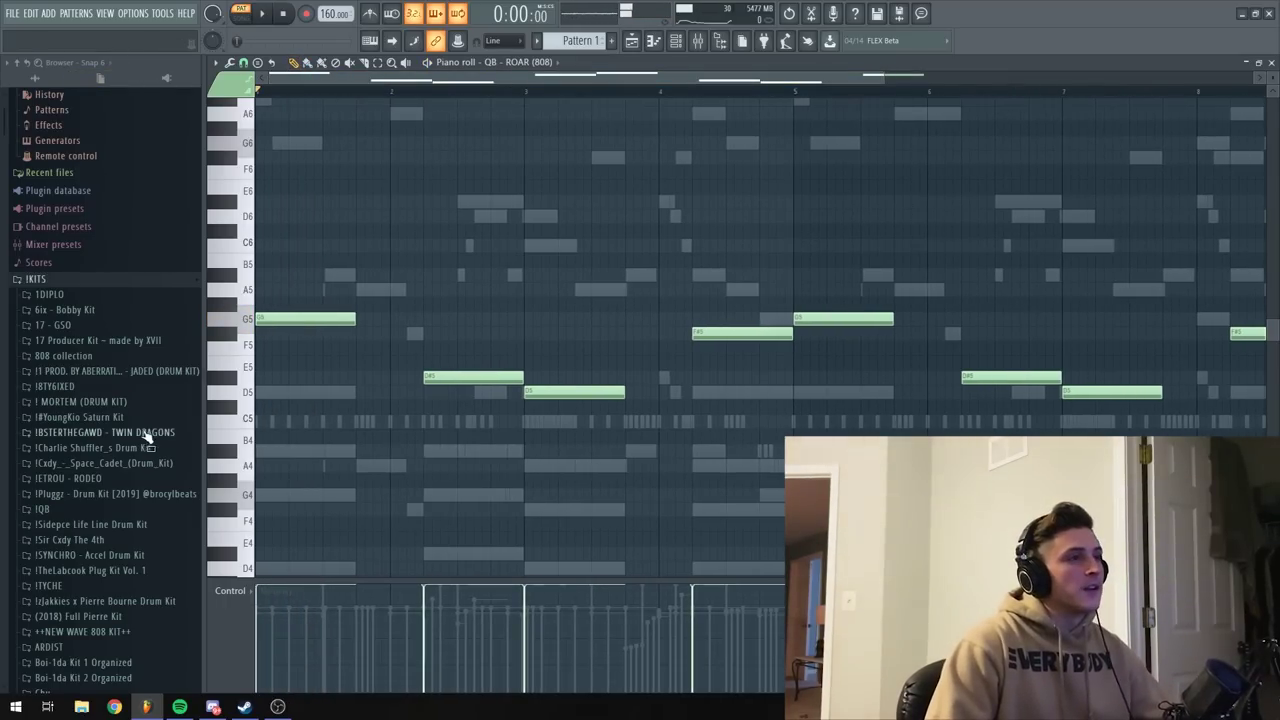
# Check the channels in the mixer and play the 808 line again.
pyautogui.click(674, 43)
pyautogui.click(698, 41)
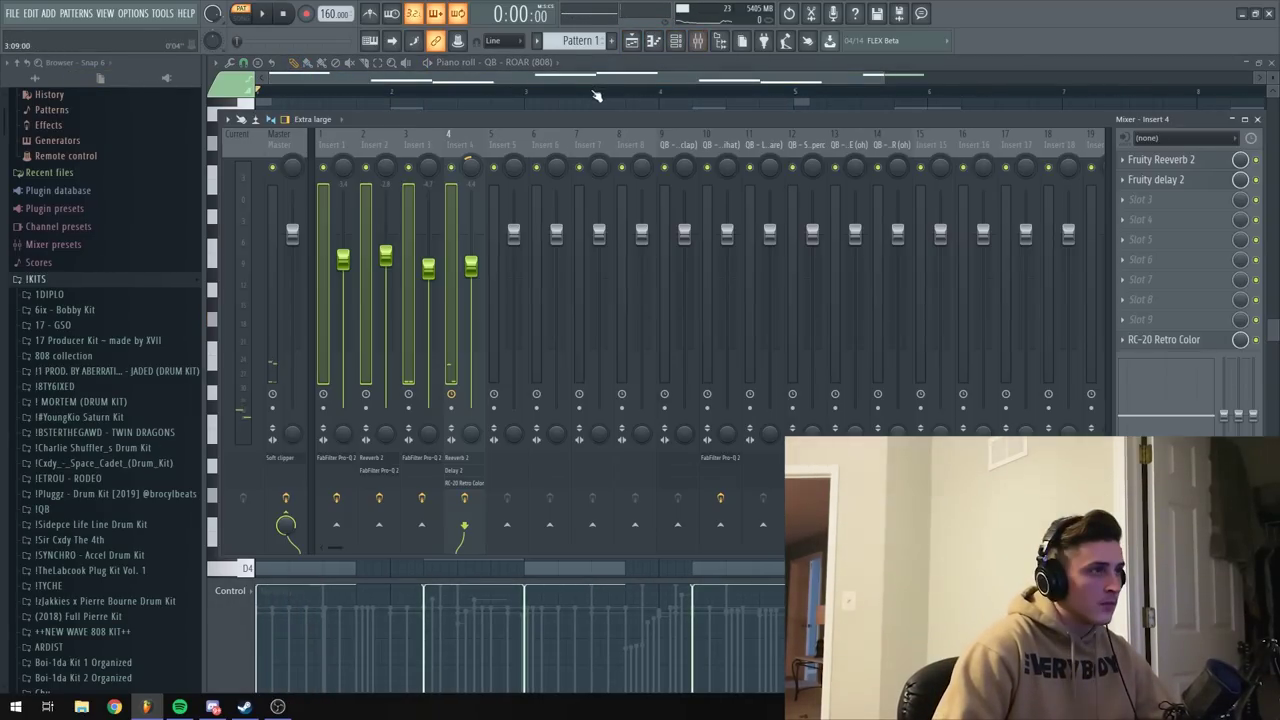
pyautogui.click(594, 90)
pyautogui.press('space')
pyautogui.press('space')
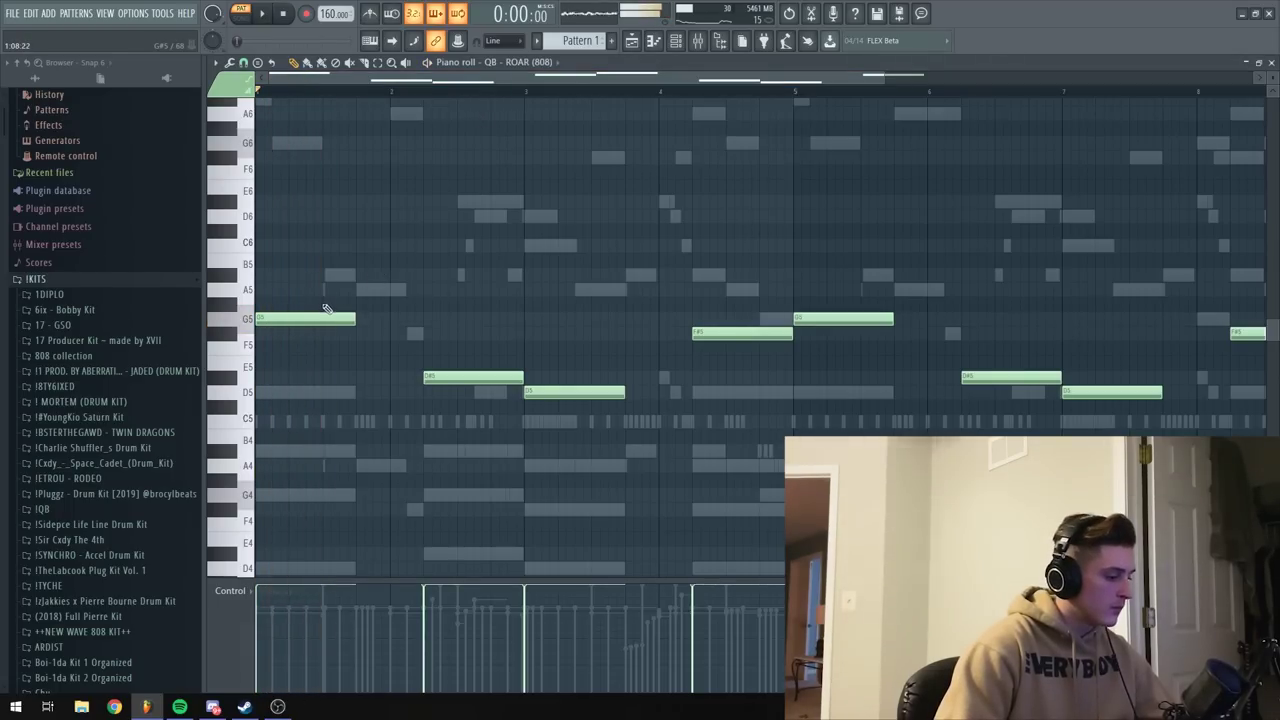
# Split the 808 notes at step 7 of bar 1, steps 11 and 15 of bar 2, and step 7 of bar 3.
pyautogui.press('space')
pyautogui.moveTo(308, 311); pyautogui.dragTo(309, 329)
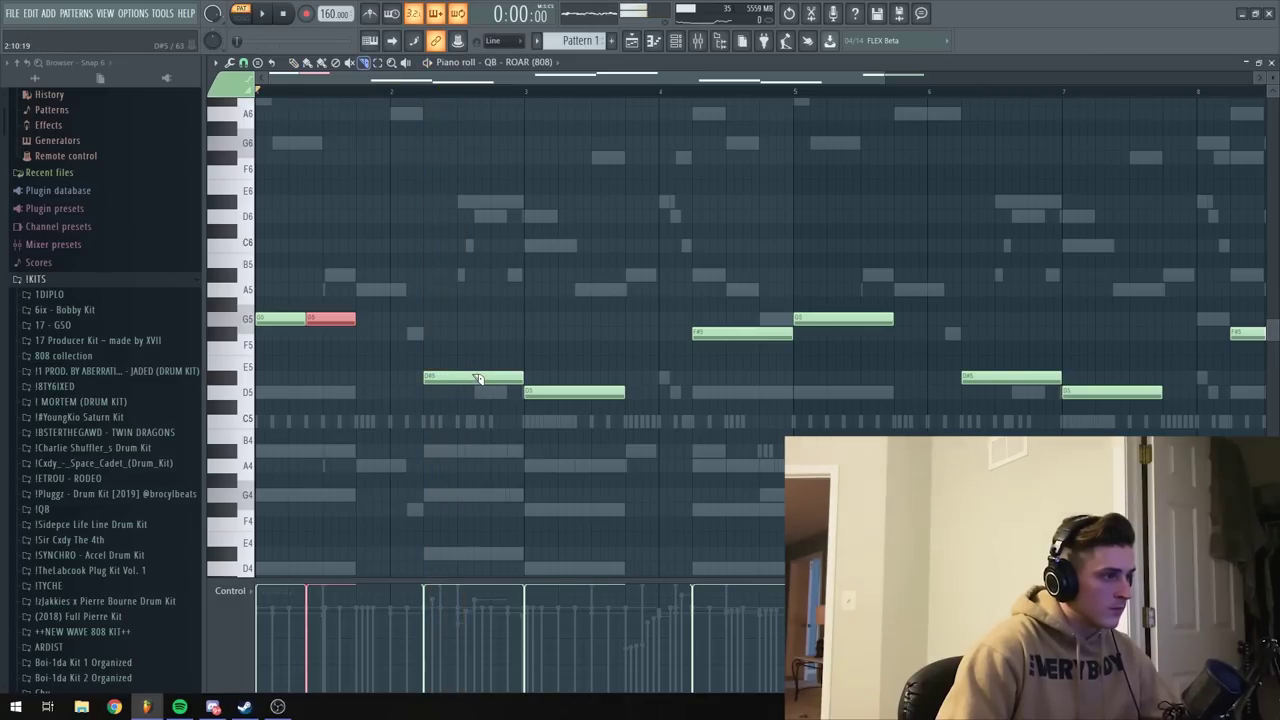
pyautogui.press('space')
pyautogui.moveTo(508, 369); pyautogui.dragTo(509, 386)
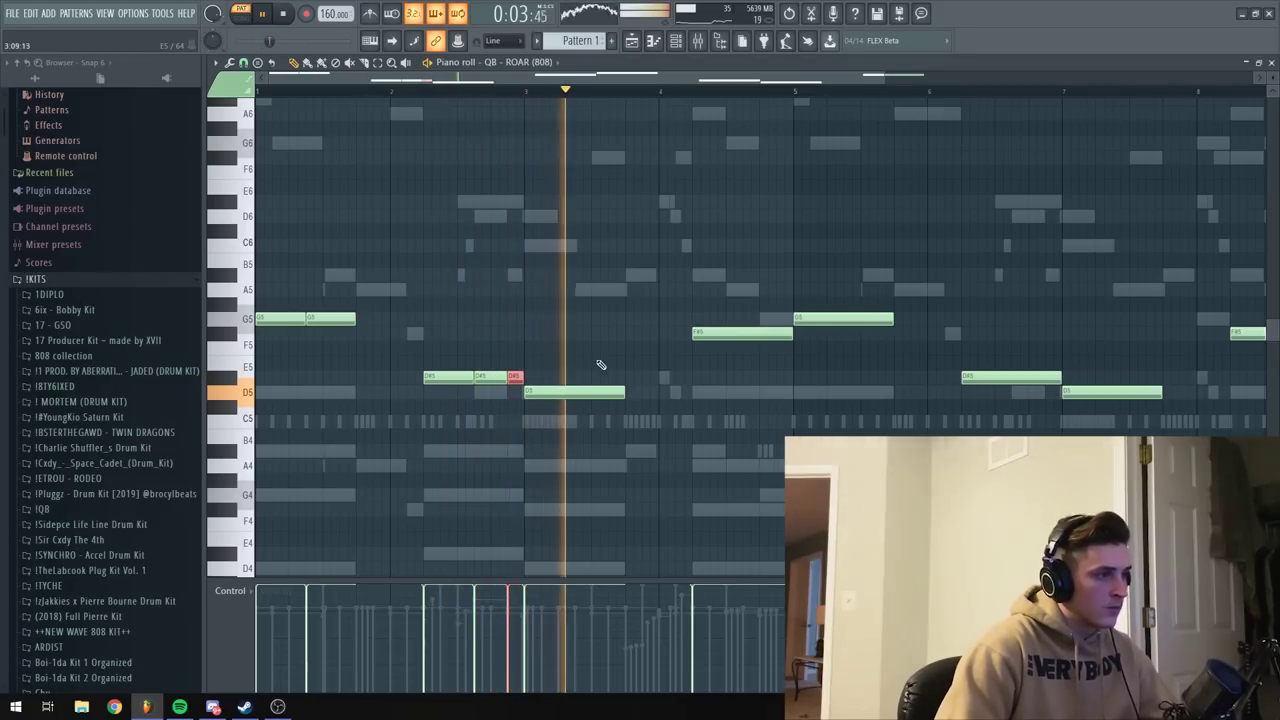
pyautogui.press('space')
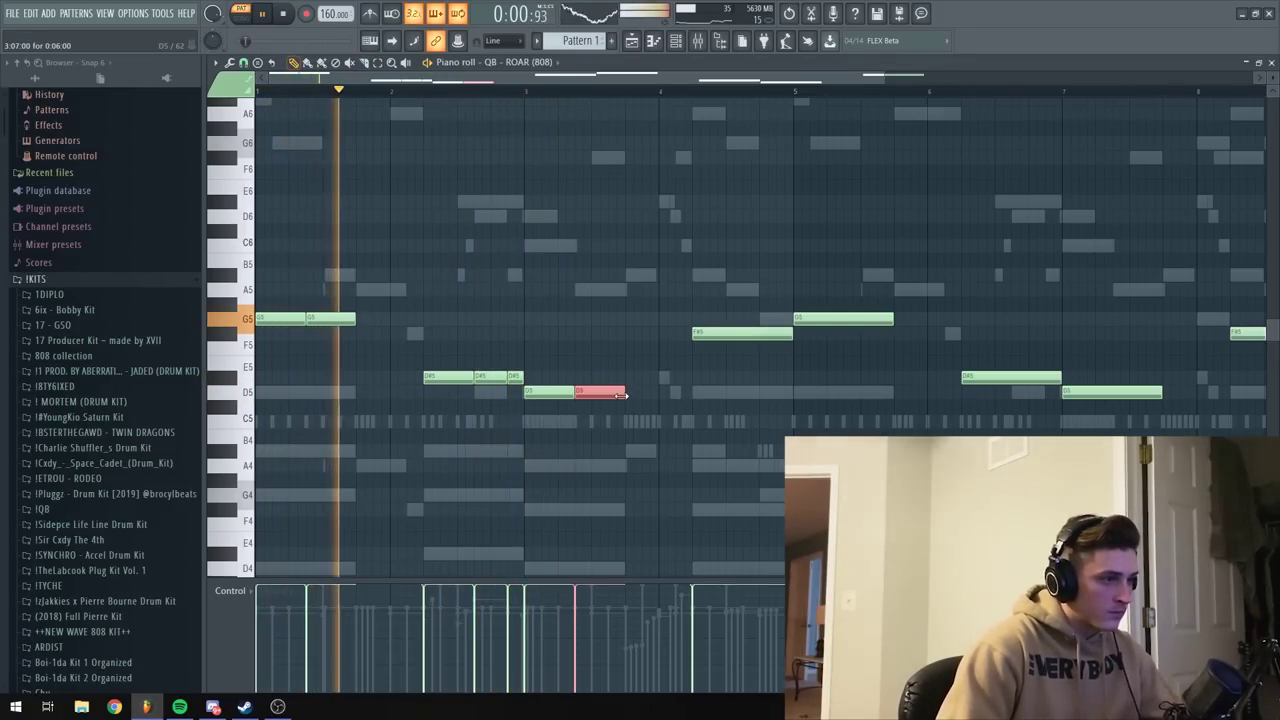
# Add an eight-step D5 808 note starting on step 13 of bar 3 during playback.
pyautogui.scroll(-2, 525, 100)
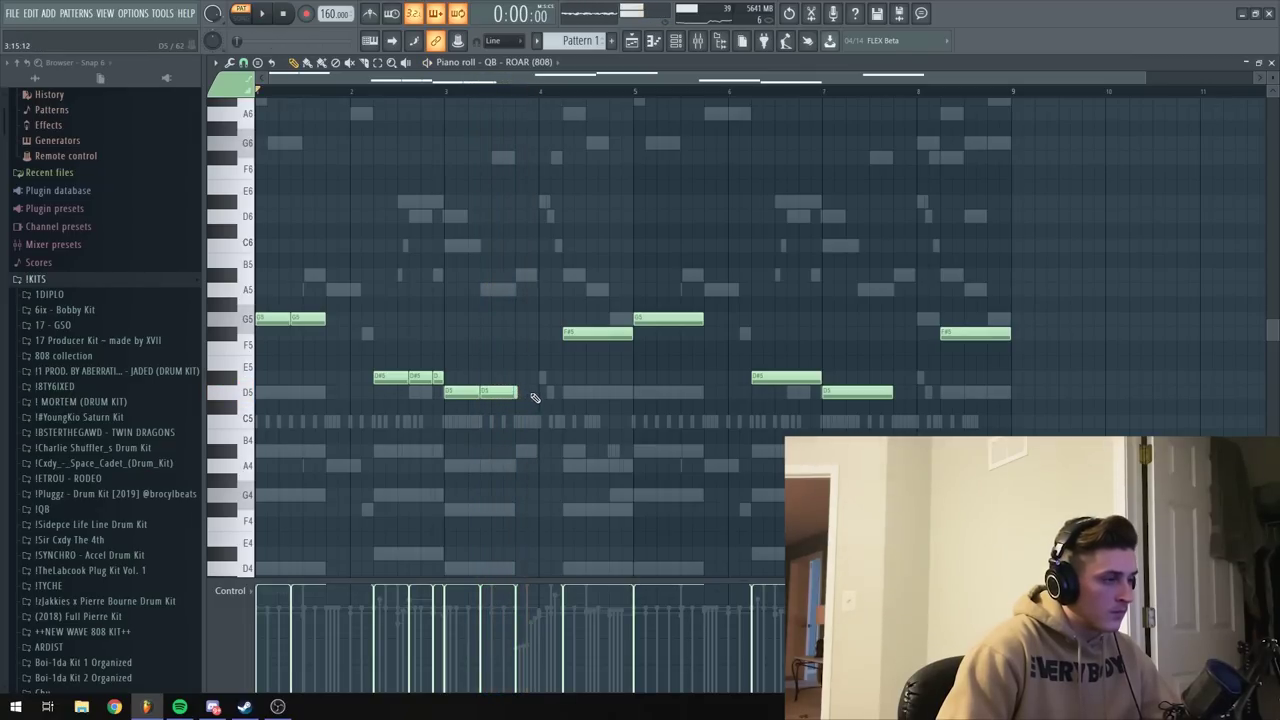
pyautogui.press('space')
pyautogui.moveTo(516, 392); pyautogui.dragTo(564, 399)
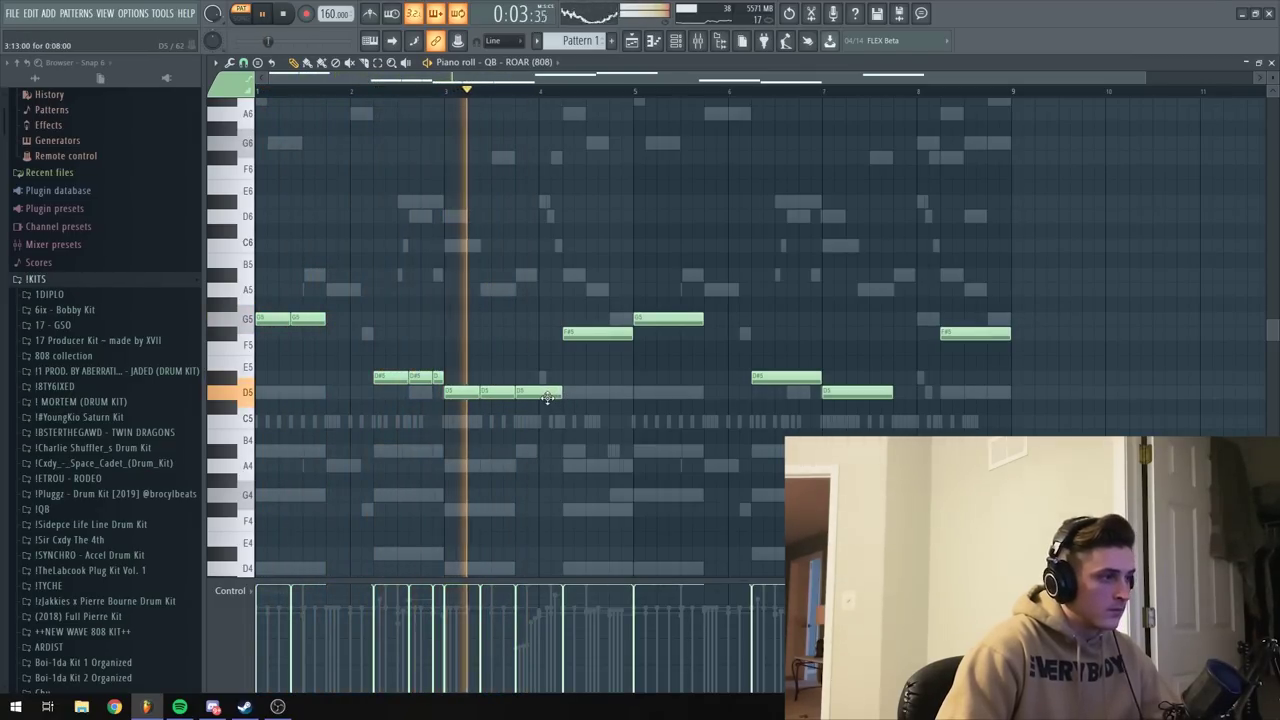
# Split the F#5 808 note at step 11 of bar 4 and audition the line from the start.
pyautogui.press('space')
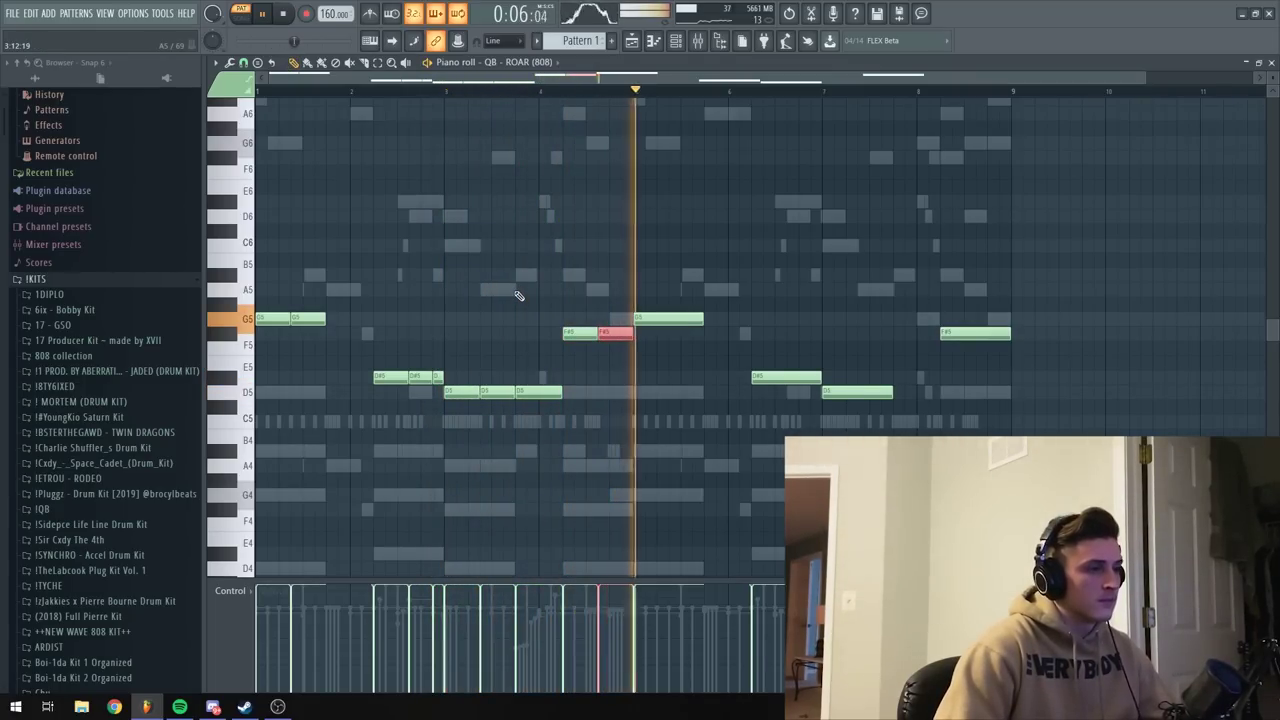
pyautogui.press('space')
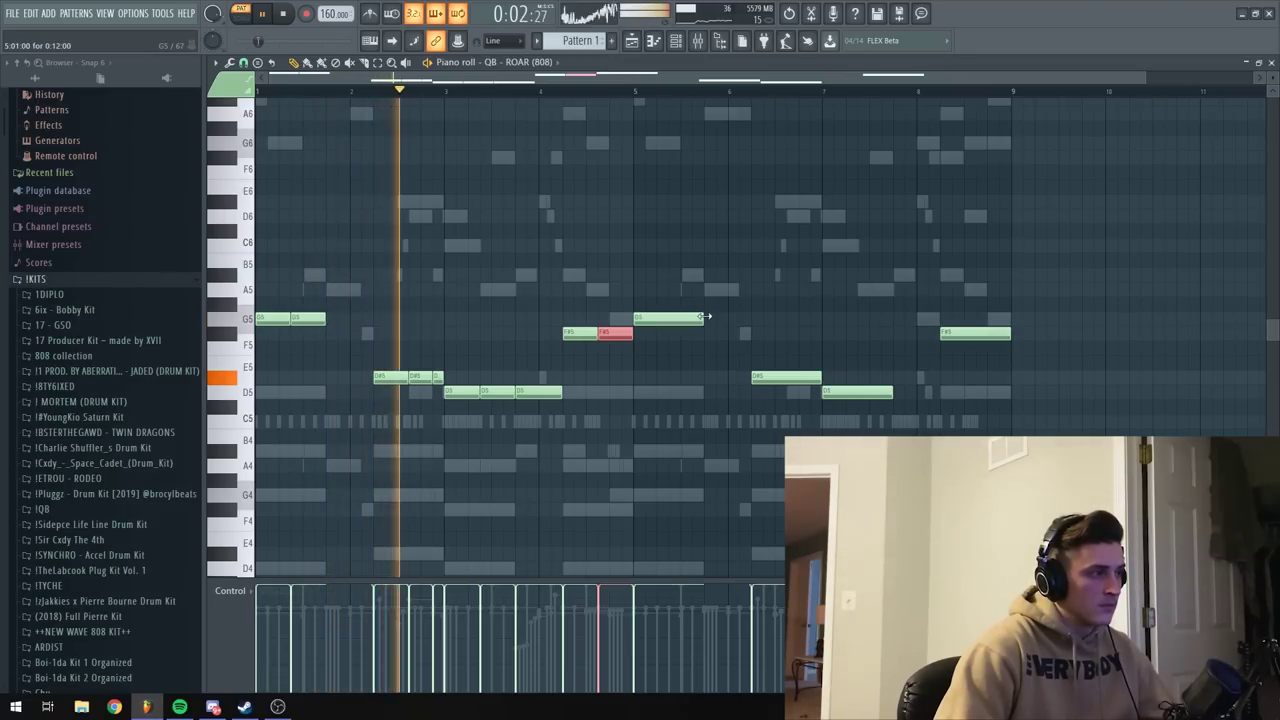
pyautogui.press('space')
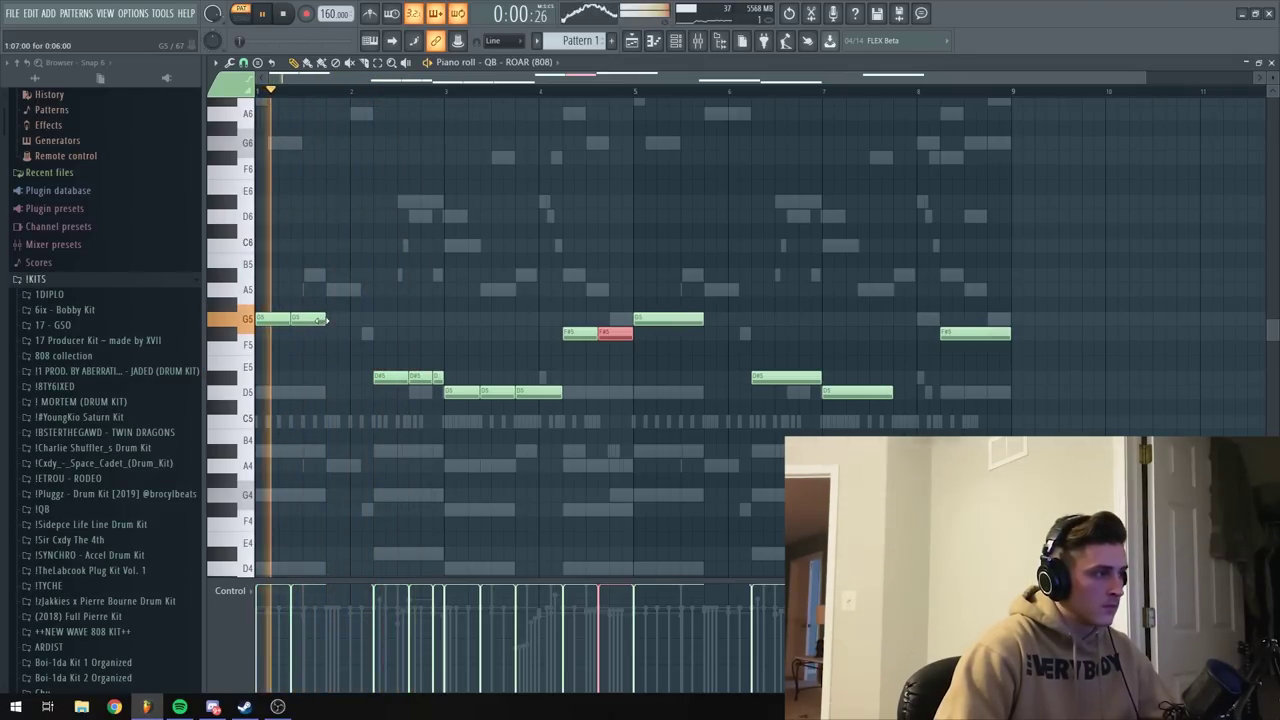
pyautogui.moveTo(321, 320)
pyautogui.mouseDown()
pyautogui.moveTo(299, 321)
pyautogui.moveTo(327, 321)
pyautogui.mouseUp()
pyautogui.press('space')
pyautogui.press('space')
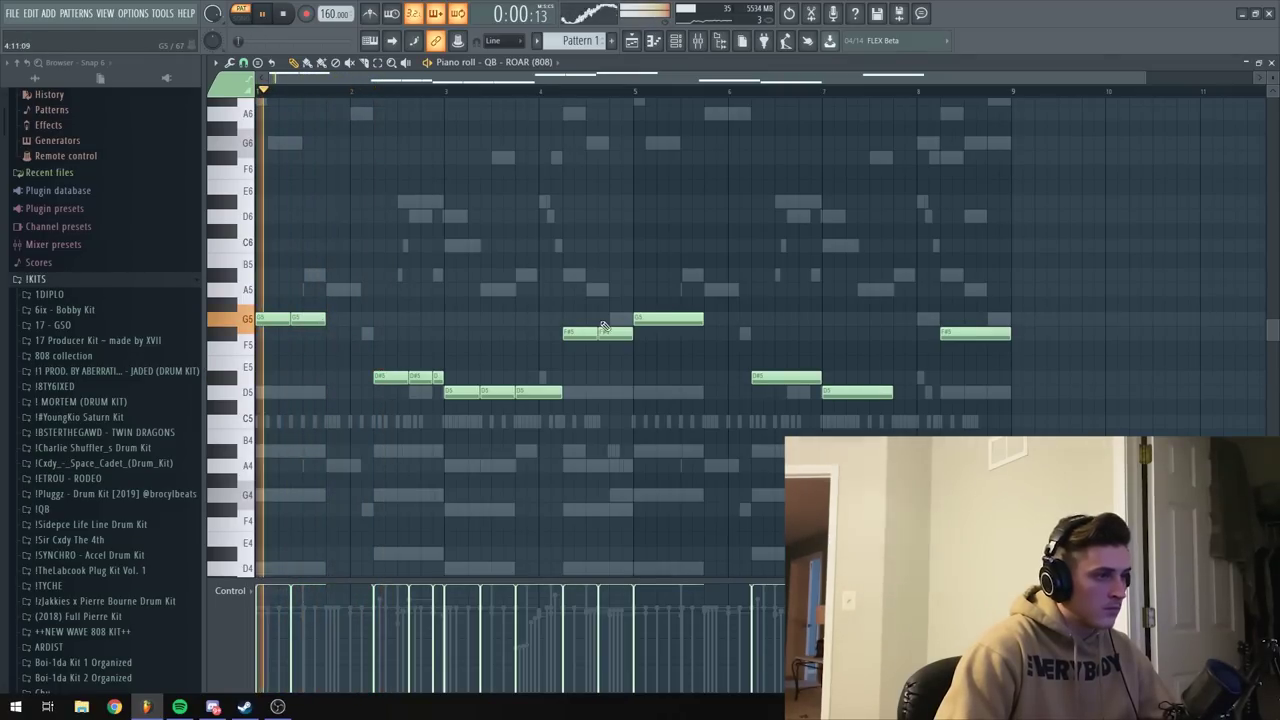
# Split the 808 notes in bars 5 to 8 to match the first four bars and add an eight-step D5 at step 13 of bar 7.
pyautogui.rightClick(664, 320)
pyautogui.rightClick(786, 377)
pyautogui.rightClick(860, 392)
pyautogui.rightClick(957, 331)
# Lengthen the first G5 808 note to eight steps and replace its repeat with an eight-step G5 on step 13 of bar 1.
pyautogui.press('space')
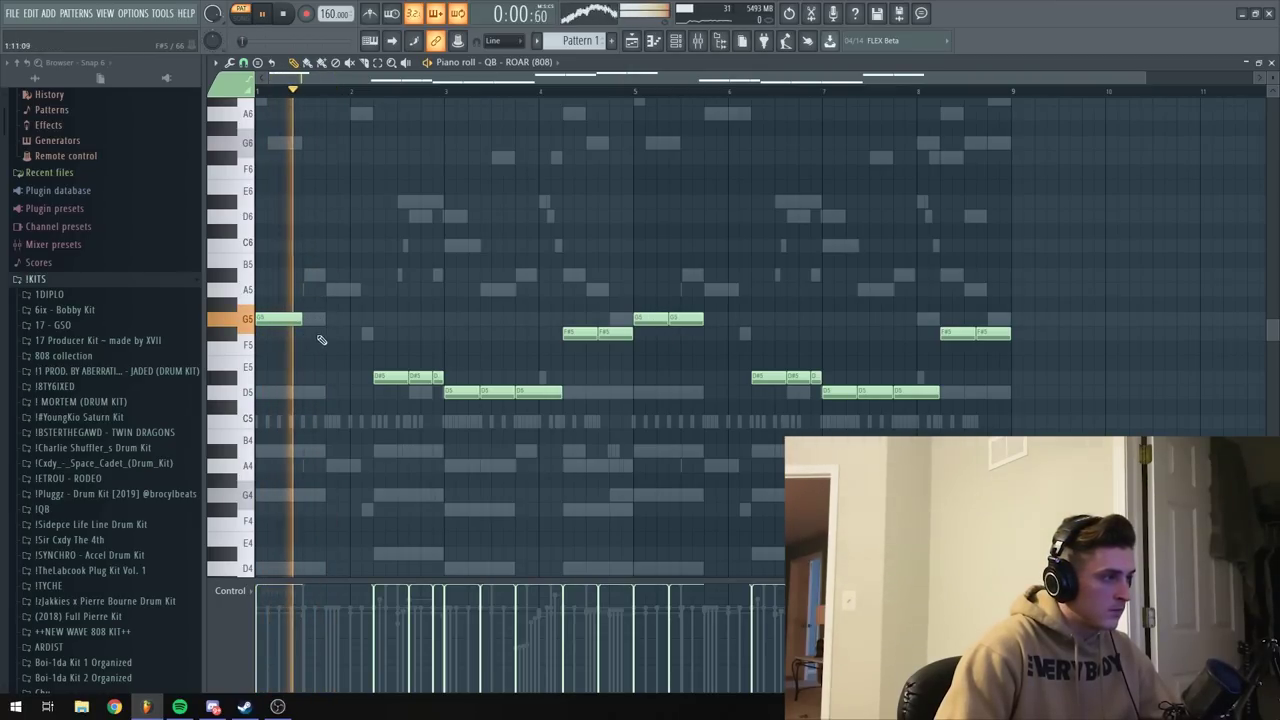
pyautogui.click(323, 320)
pyautogui.press('space')
pyautogui.press('space')
pyautogui.rightClick(328, 320)
pyautogui.click(331, 320)
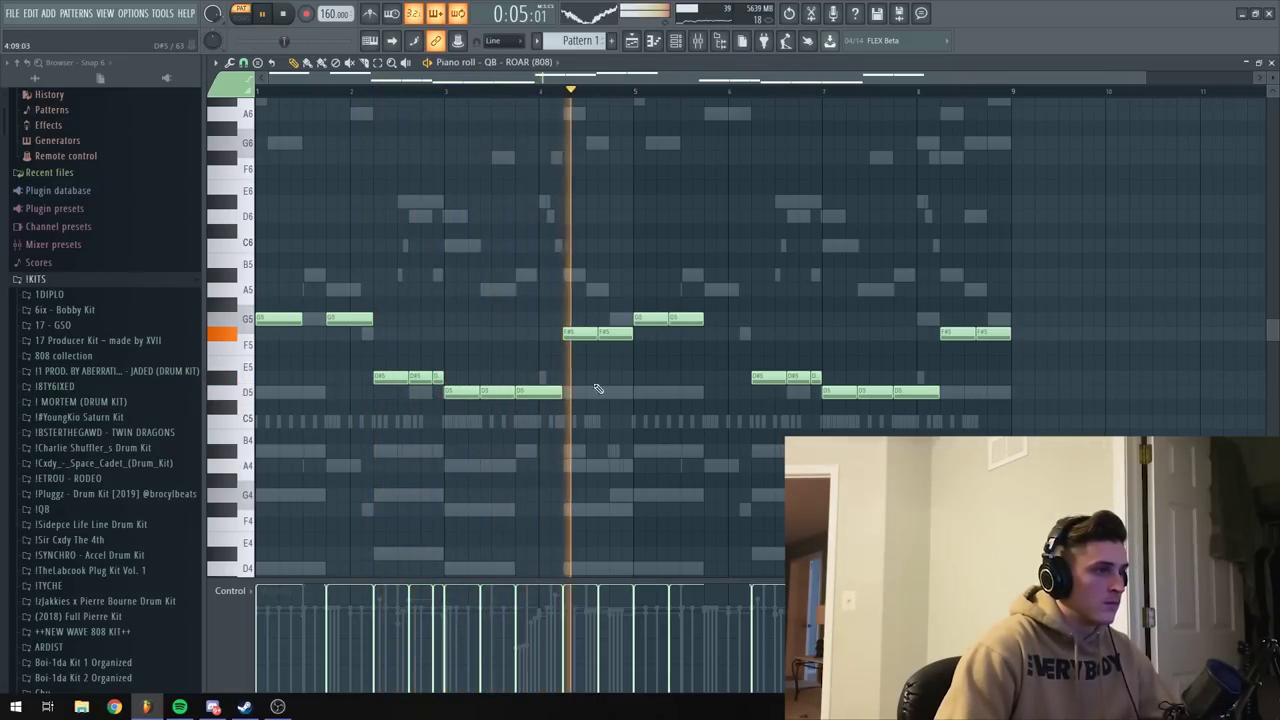
# Rework the bar 5 808 notes into eight-step G5 notes on steps 1 and 13, and play the line.
pyautogui.rightClick(684, 320)
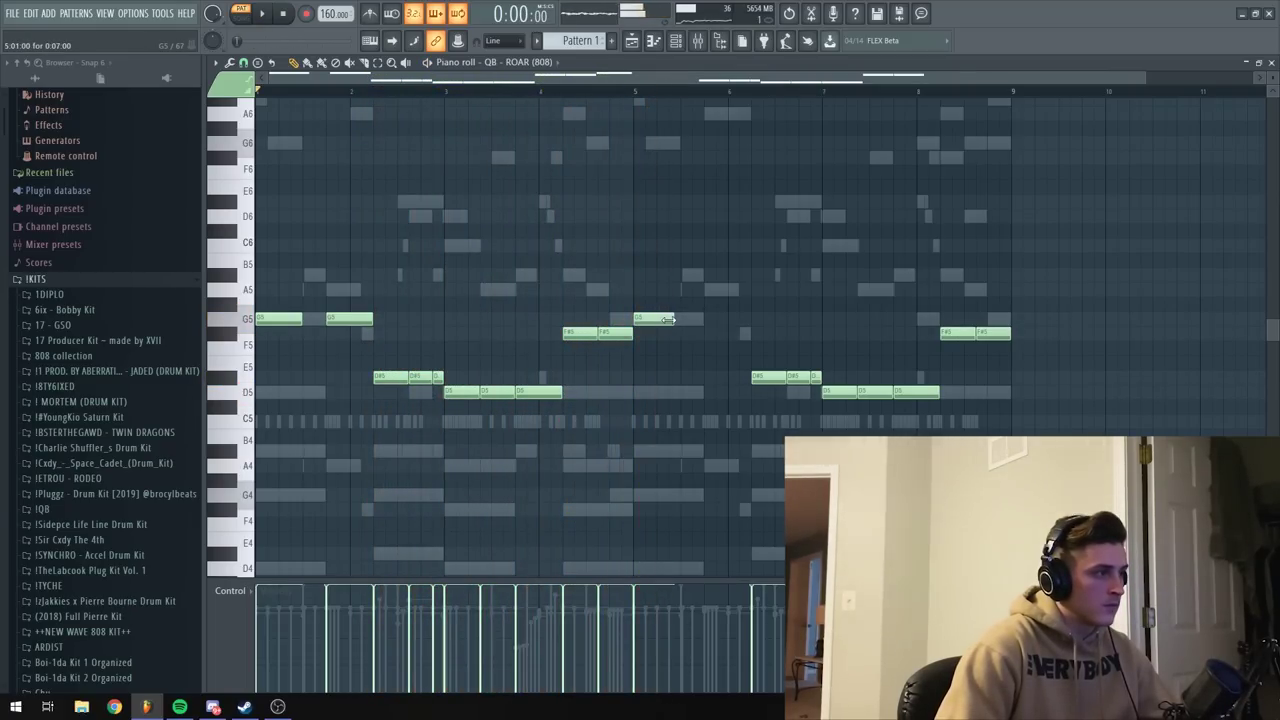
pyautogui.click(708, 320)
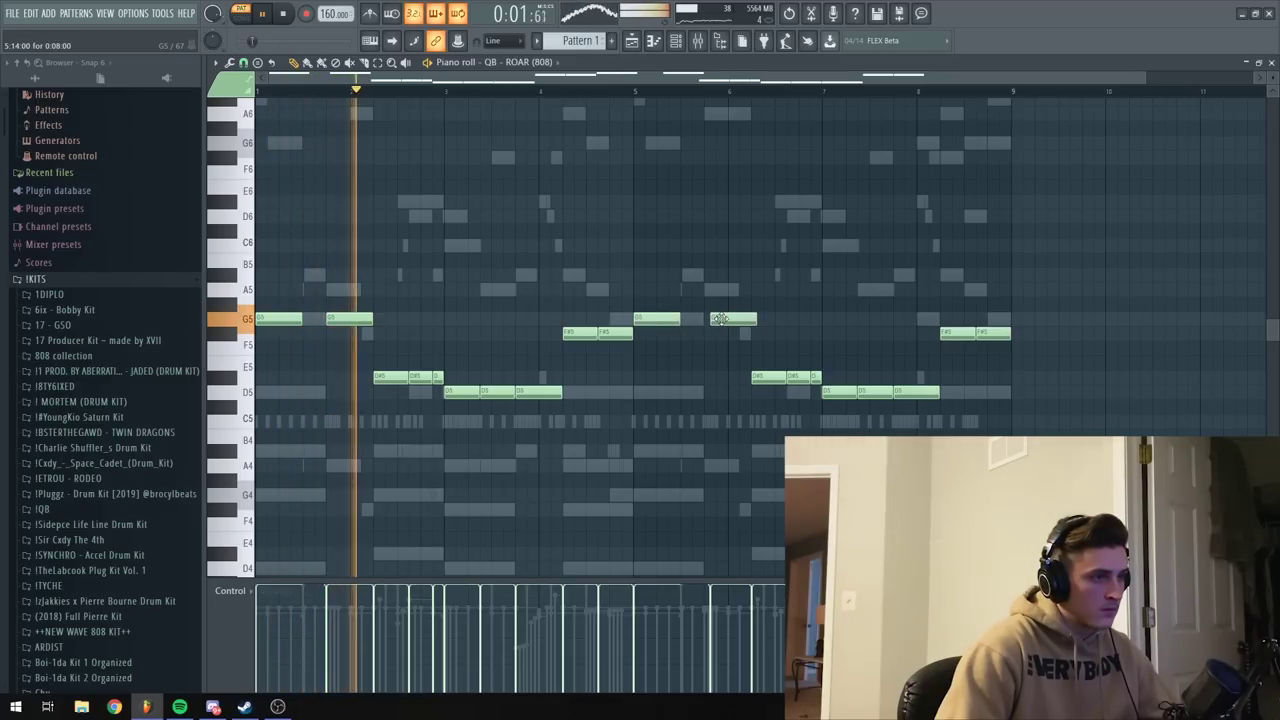
pyautogui.moveTo(726, 319); pyautogui.dragTo(731, 319)
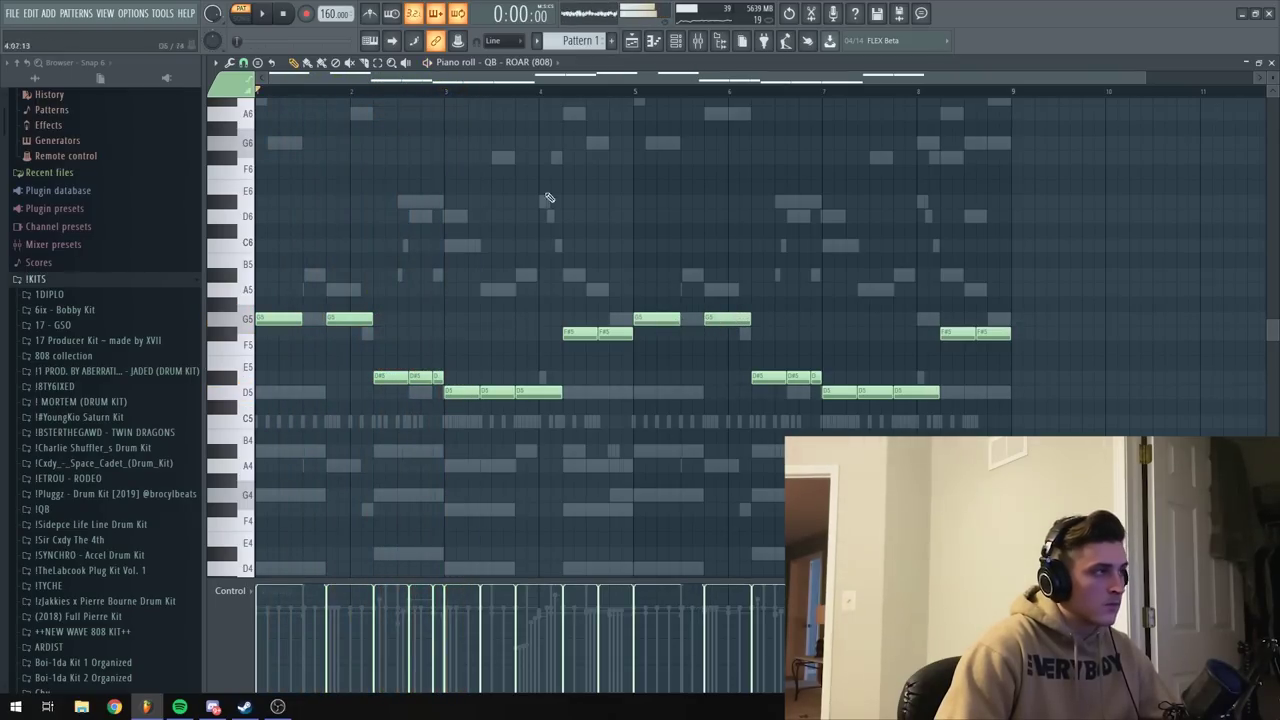
pyautogui.press('space')
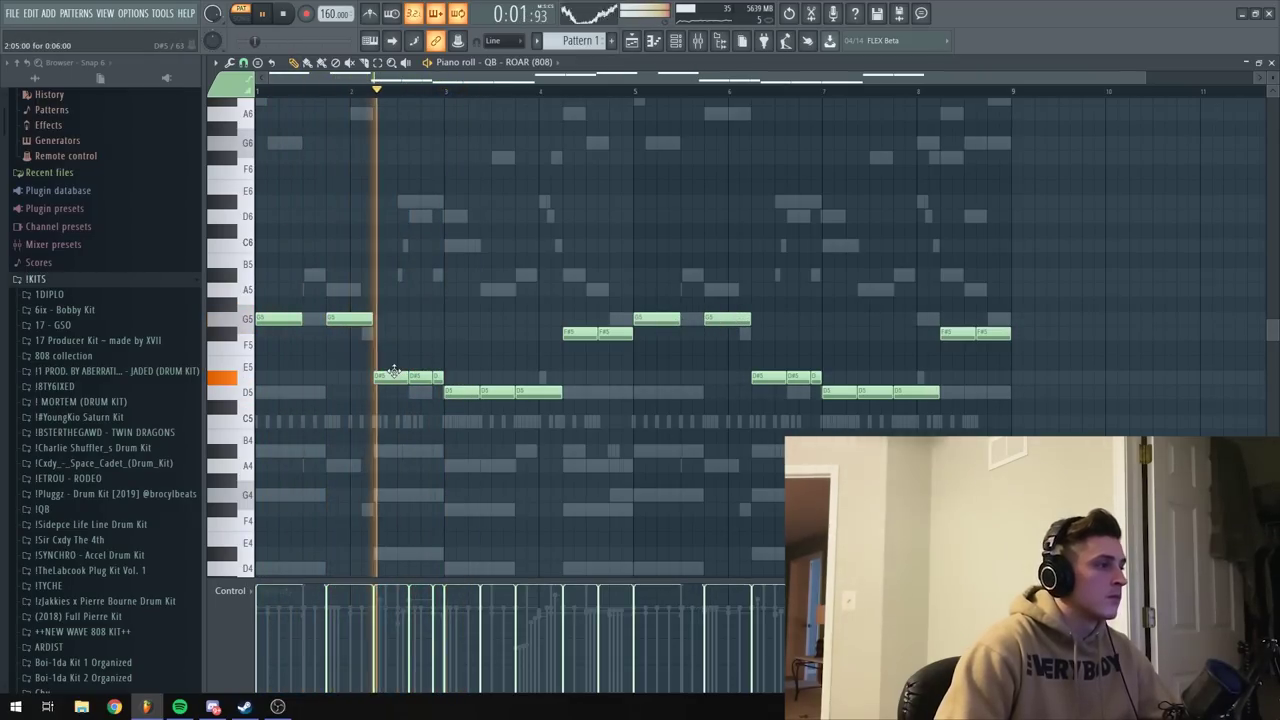
pyautogui.press('space')
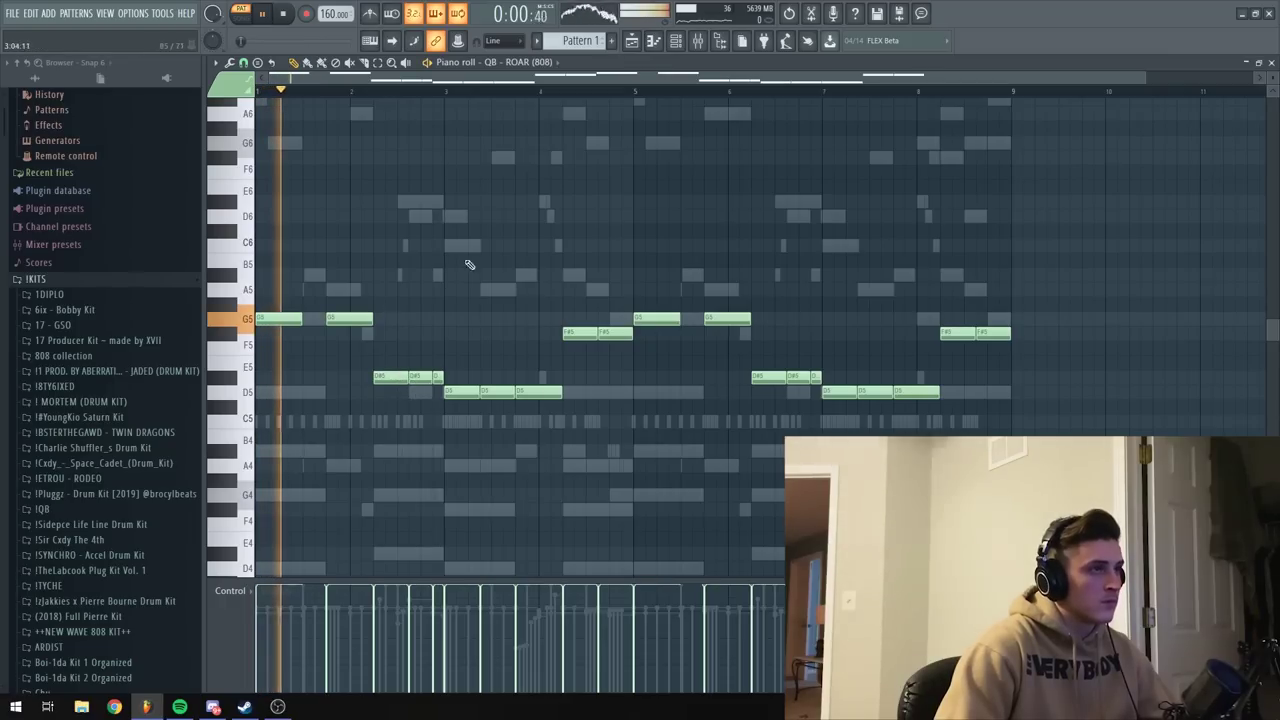
# Open the kick's piano roll and place C5 hits on steps 1, 7 and 13 of bar 1 and step 5 of bar 2.
pyautogui.click(692, 44)
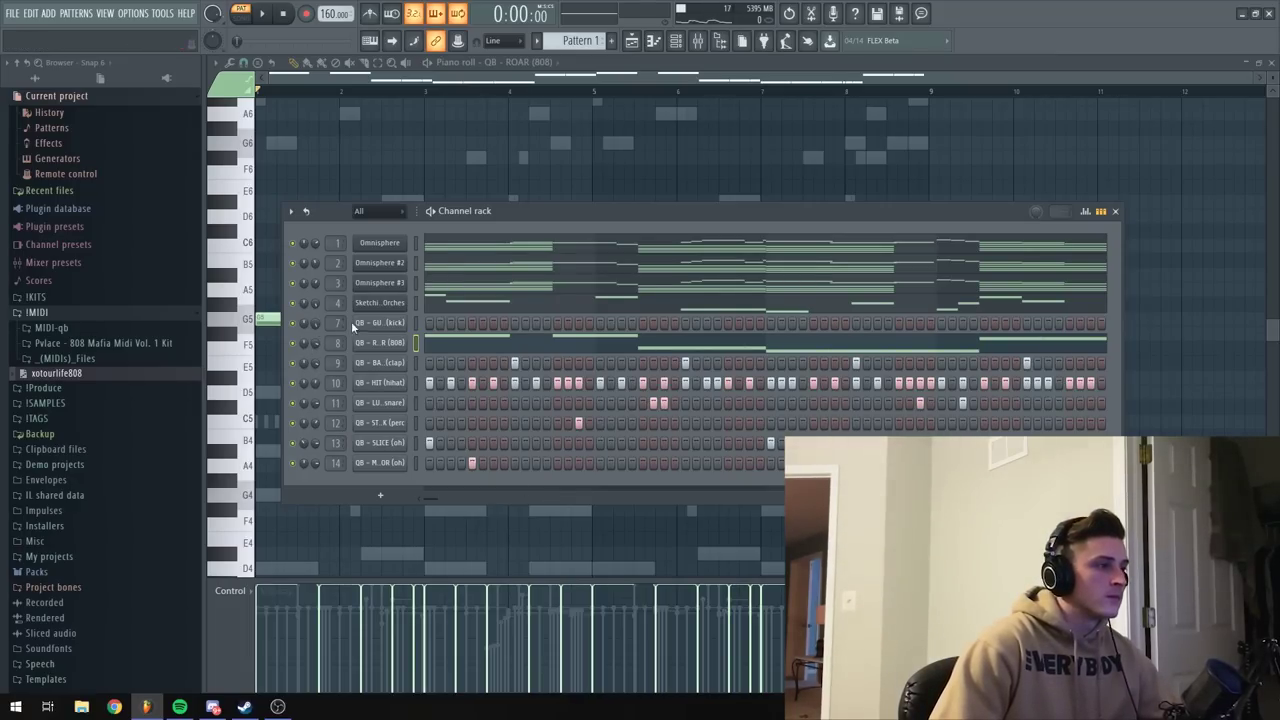
pyautogui.rightClick(370, 324)
pyautogui.click(436, 323)
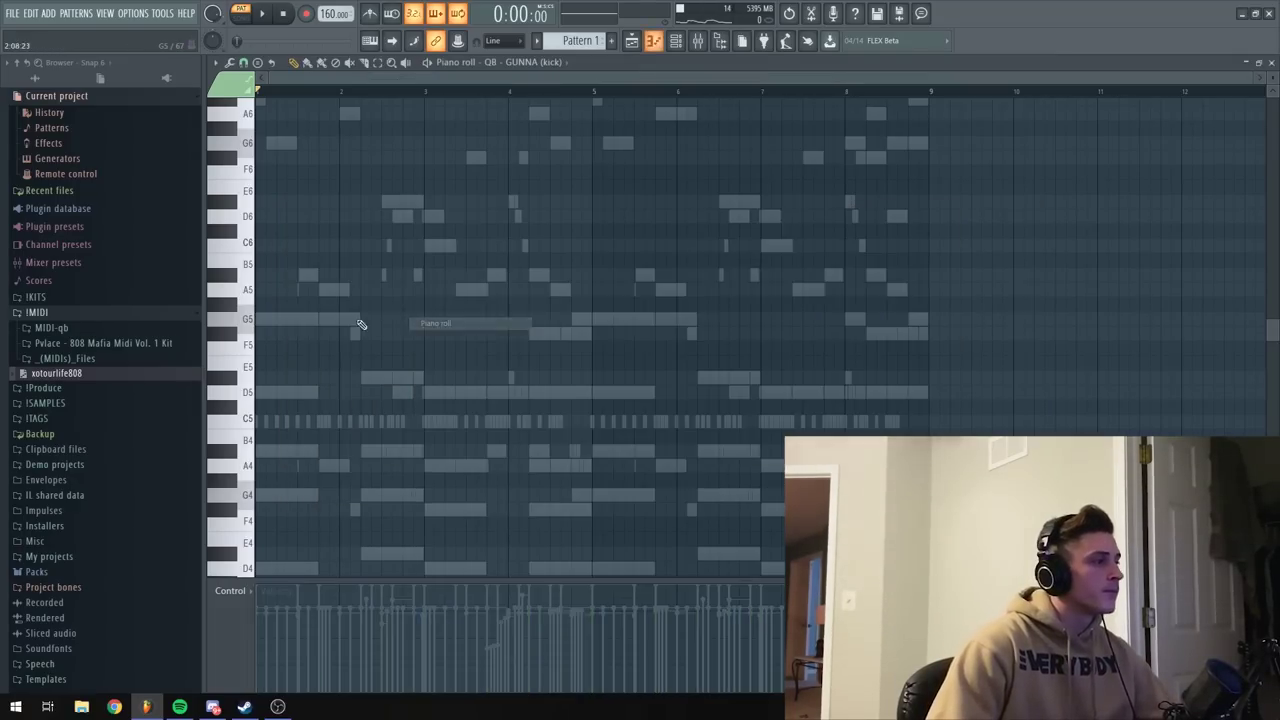
pyautogui.click(296, 424)
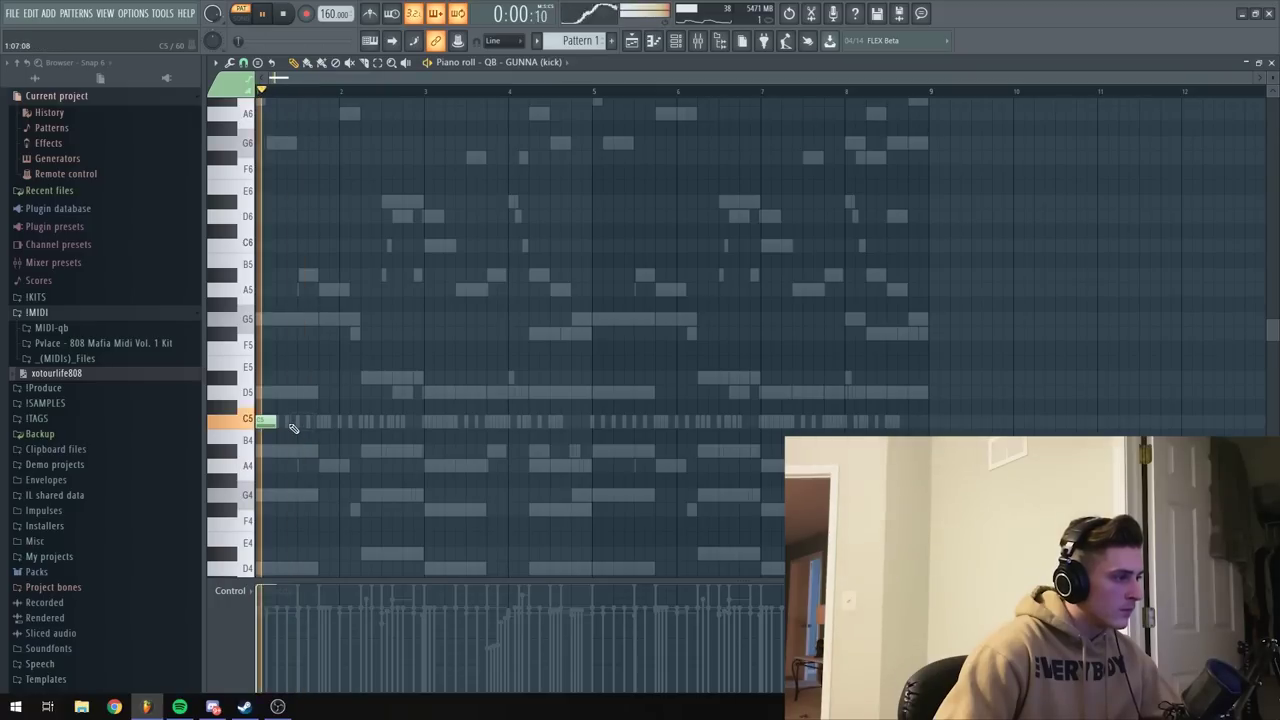
pyautogui.click(292, 422)
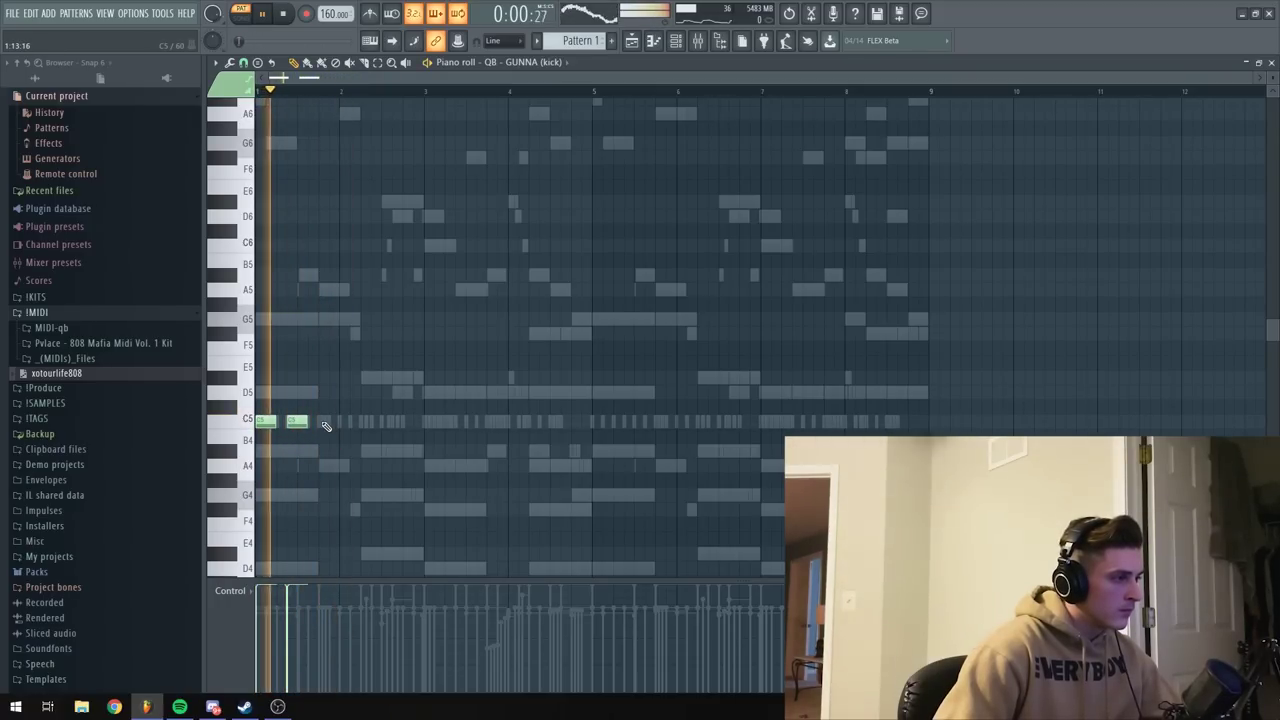
pyautogui.click(332, 422)
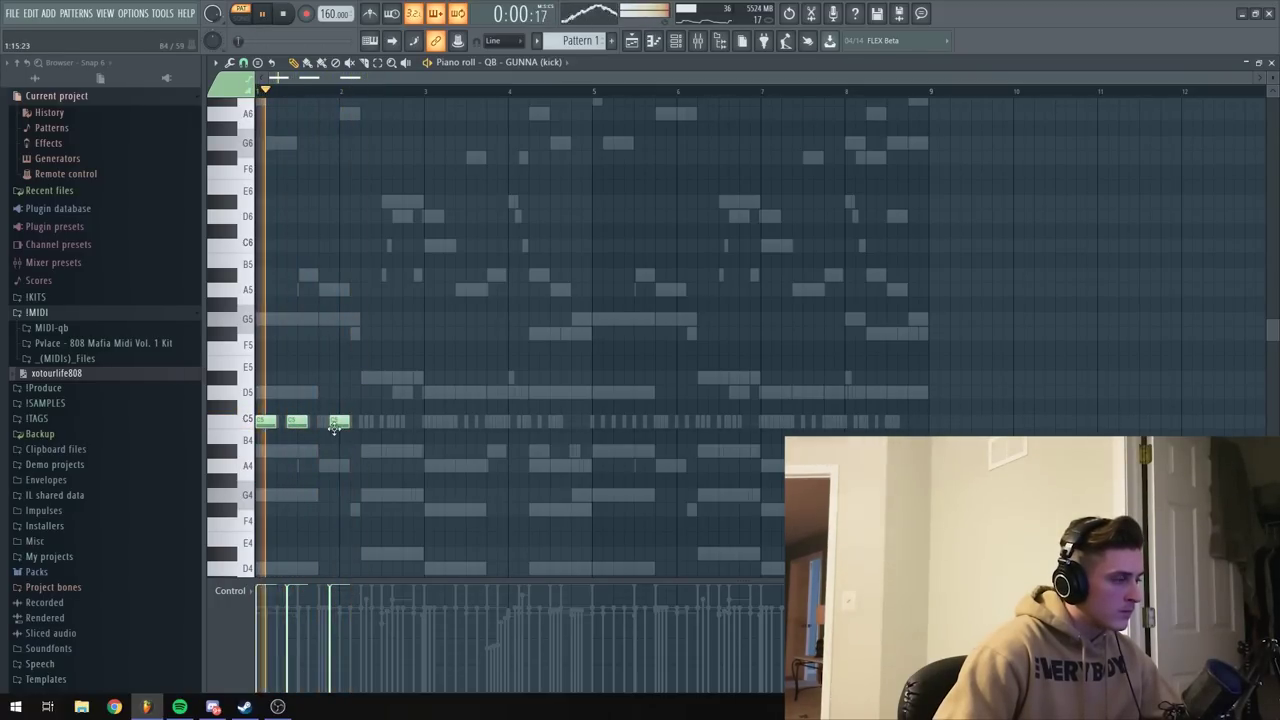
pyautogui.rightClick(335, 425)
pyautogui.click(325, 425)
pyautogui.click(361, 424)
pyautogui.press('space')
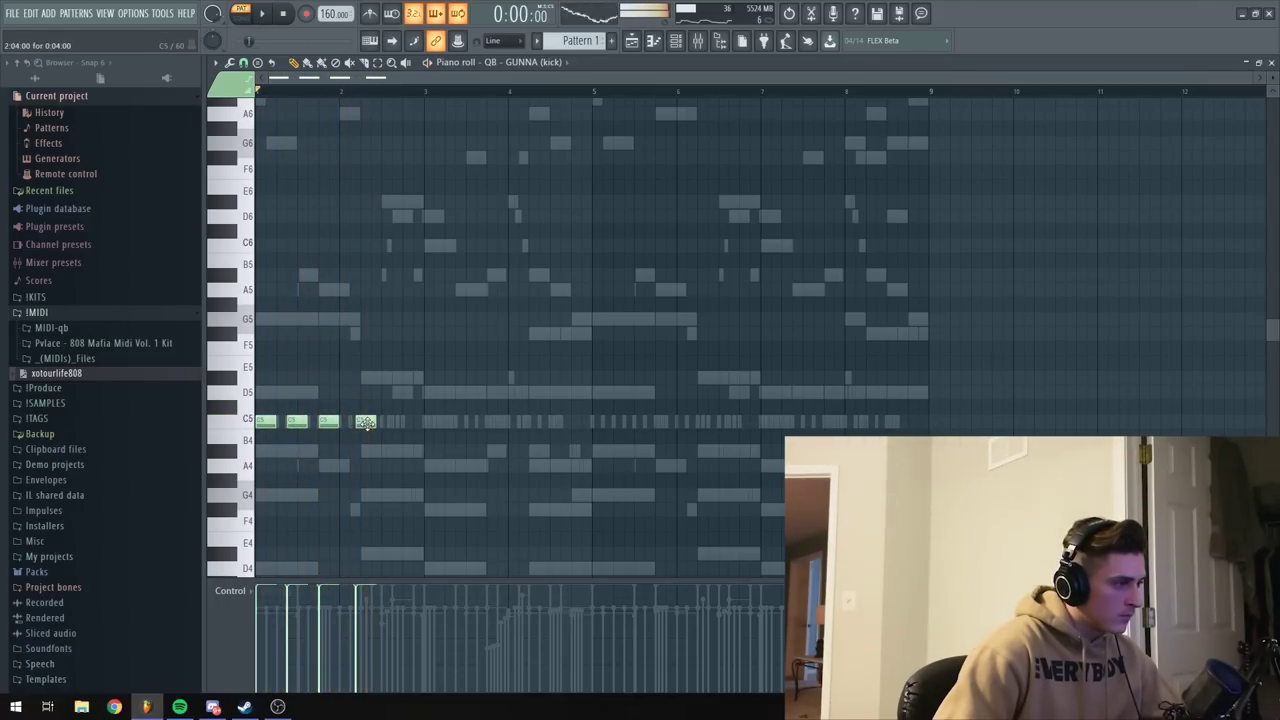
pyautogui.click(367, 424)
# Try out kick hits on steps 11 and 15 of bar 2 during playback and remove them.
pyautogui.click(398, 424)
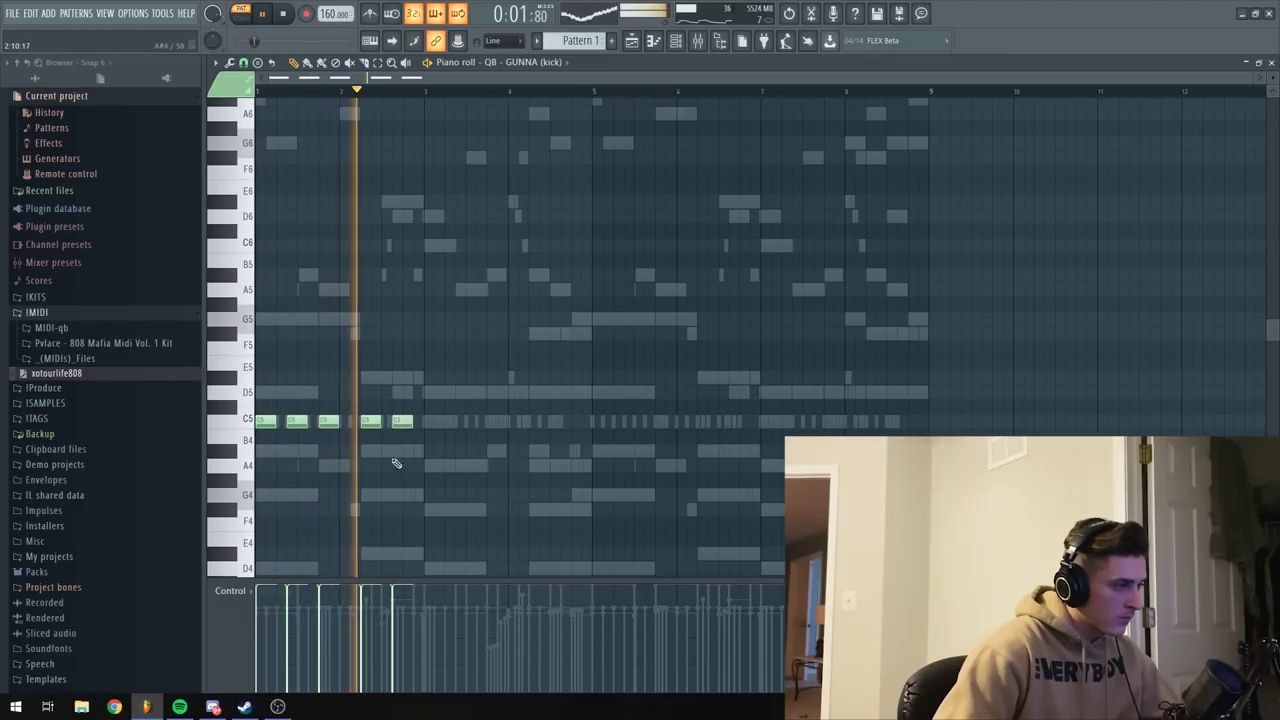
pyautogui.press('space')
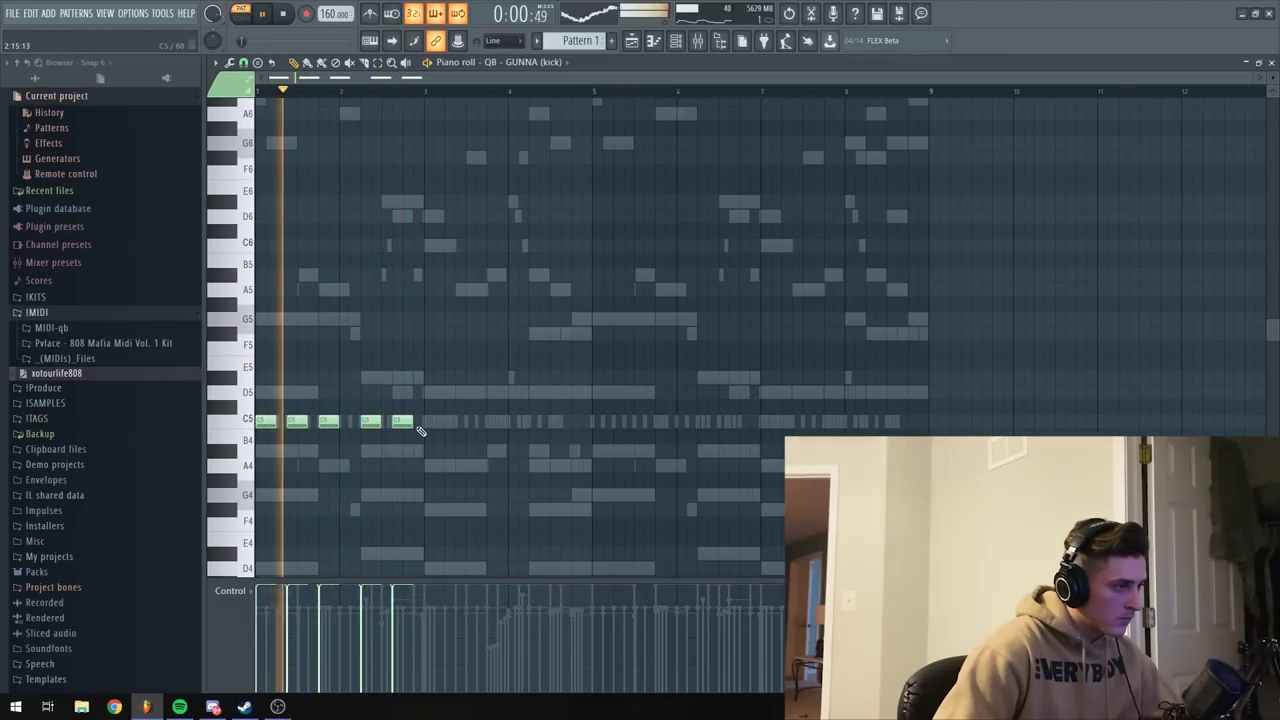
pyautogui.click(420, 426)
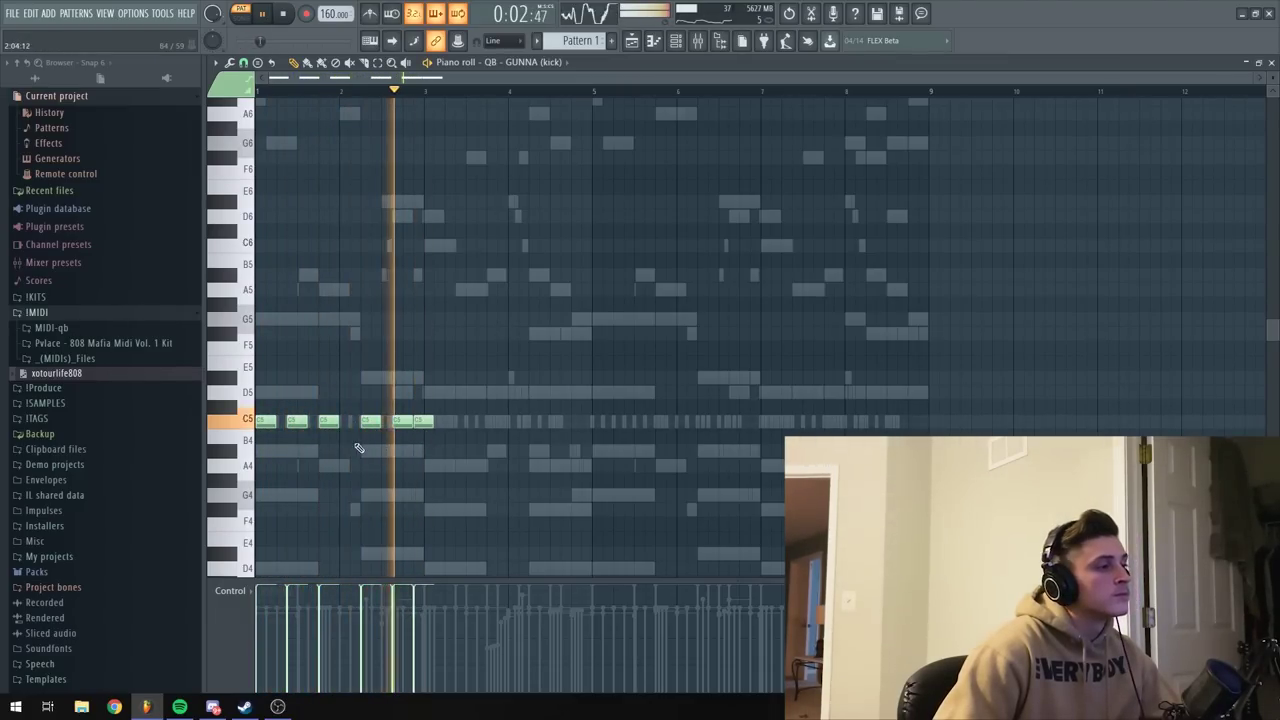
pyautogui.press('space')
pyautogui.moveTo(429, 422); pyautogui.dragTo(419, 422)
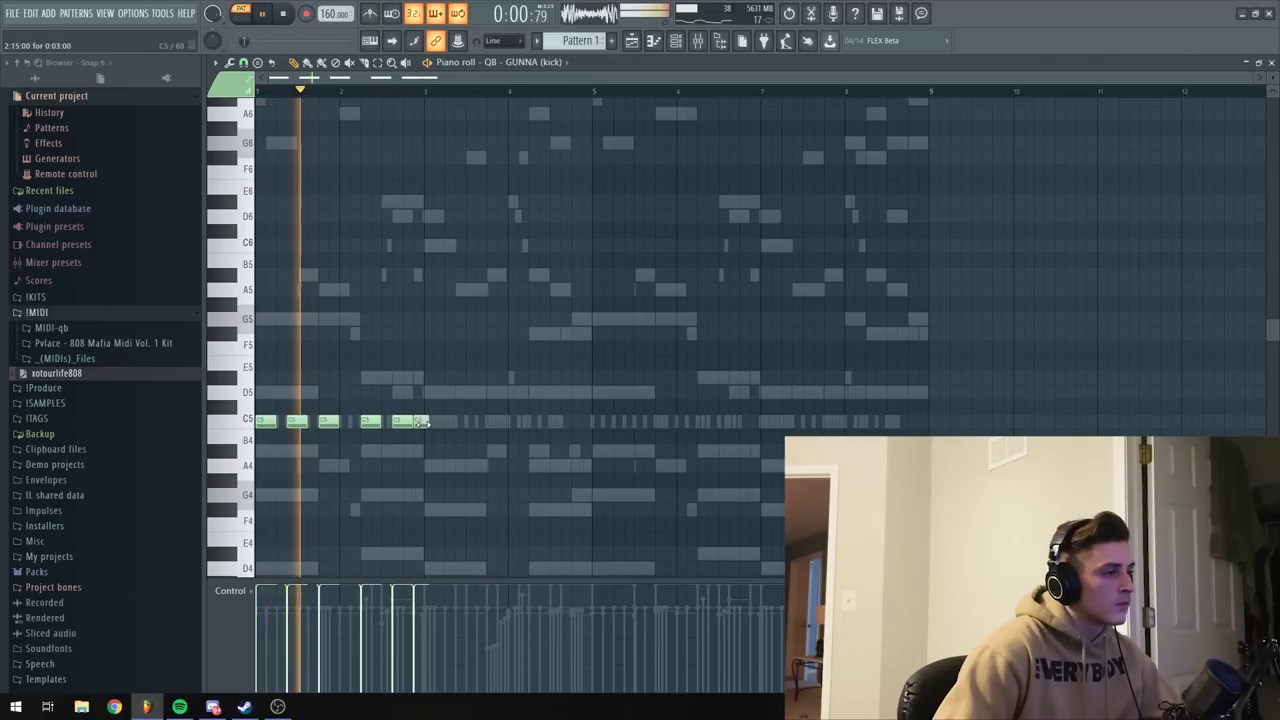
pyautogui.rightClick(402, 423)
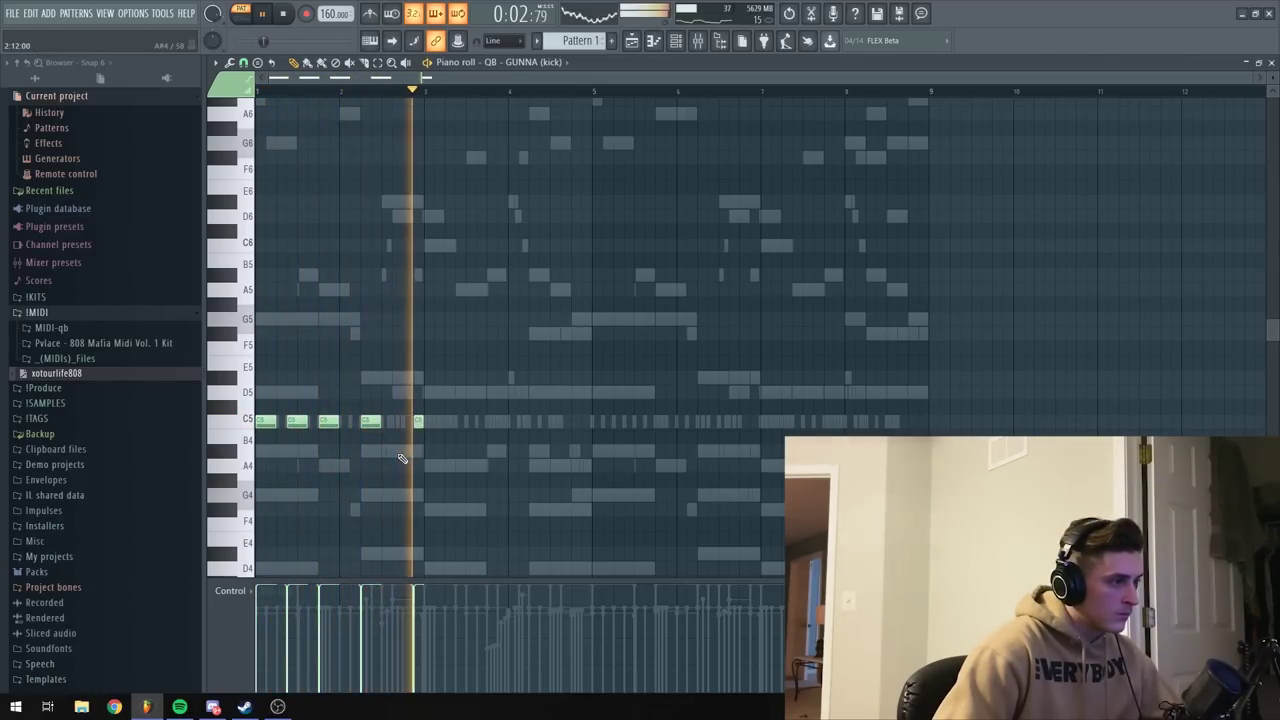
pyautogui.rightClick(418, 426)
# Add a kick hit on step 1 of bar 3 and discard the lengths of all kick notes.
pyautogui.scroll(3, 420, 94)
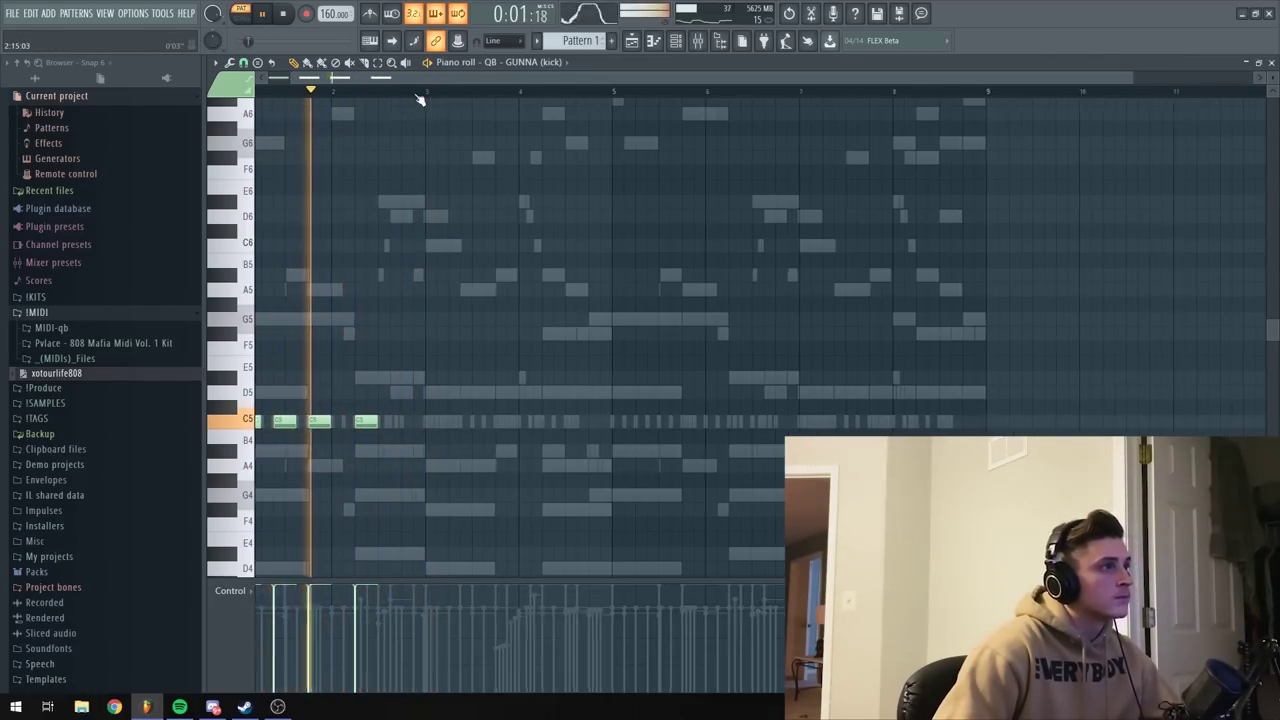
pyautogui.press('space')
pyautogui.press('space')
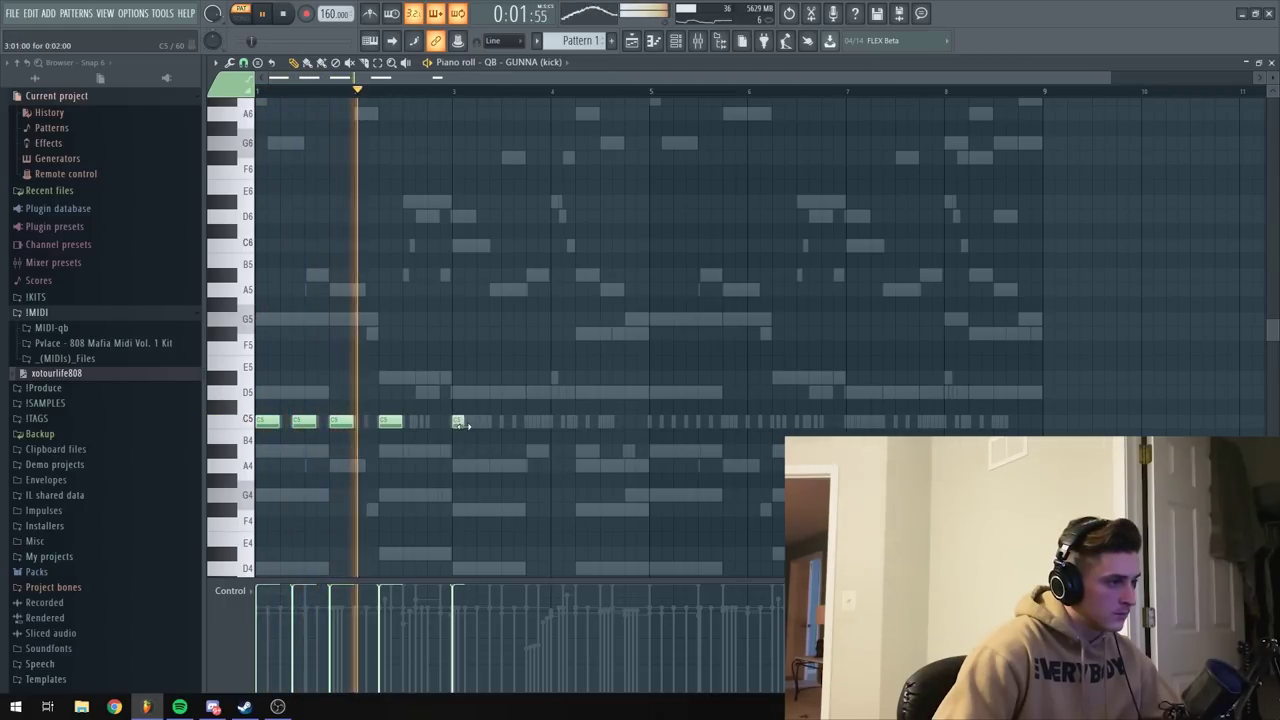
pyautogui.hotkey('shift', 'd')
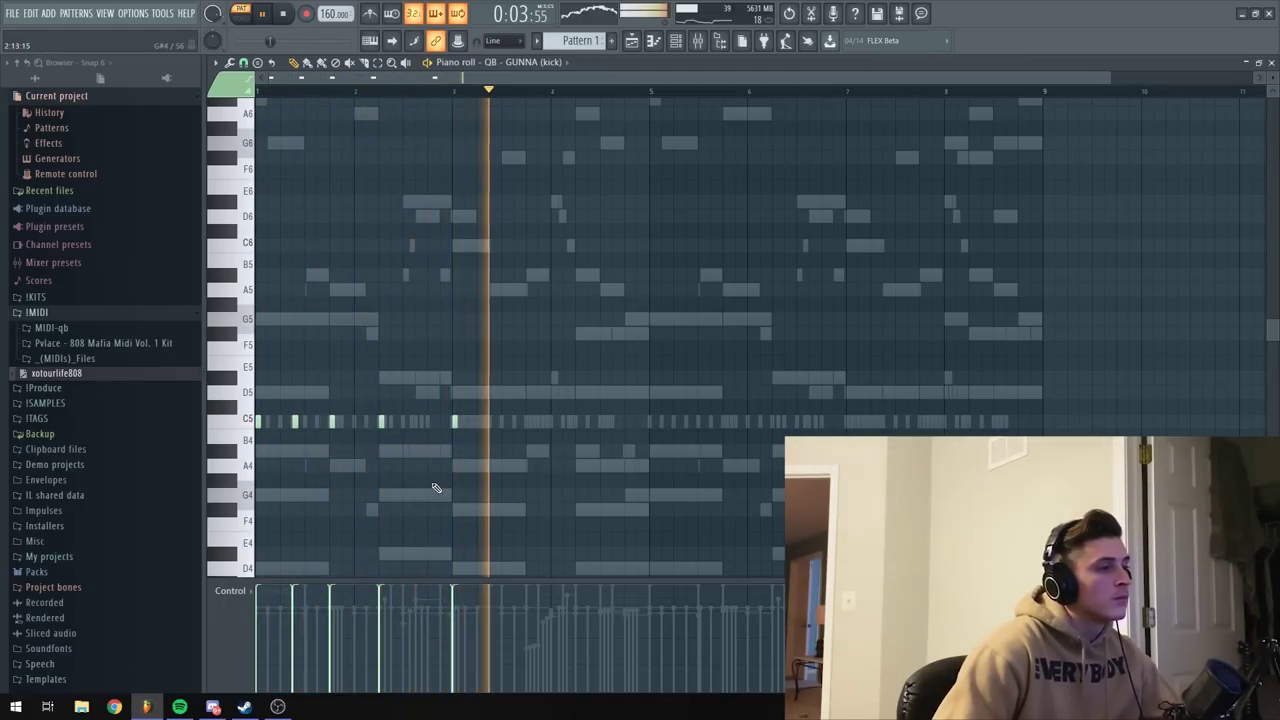
# Add kick hits on step 13 of bar 3 and steps 5 and 11 of bar 4, and repeat the kick pattern in bars 5 to 8.
pyautogui.press('space')
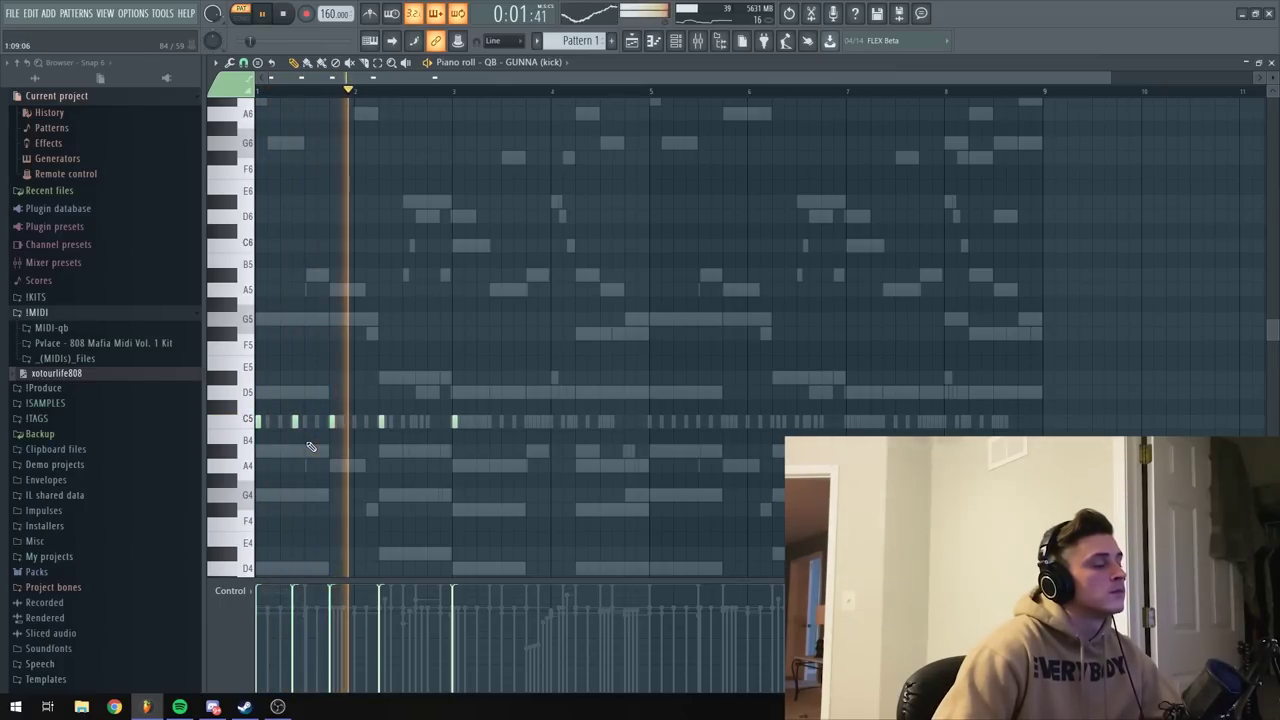
pyautogui.click(531, 423)
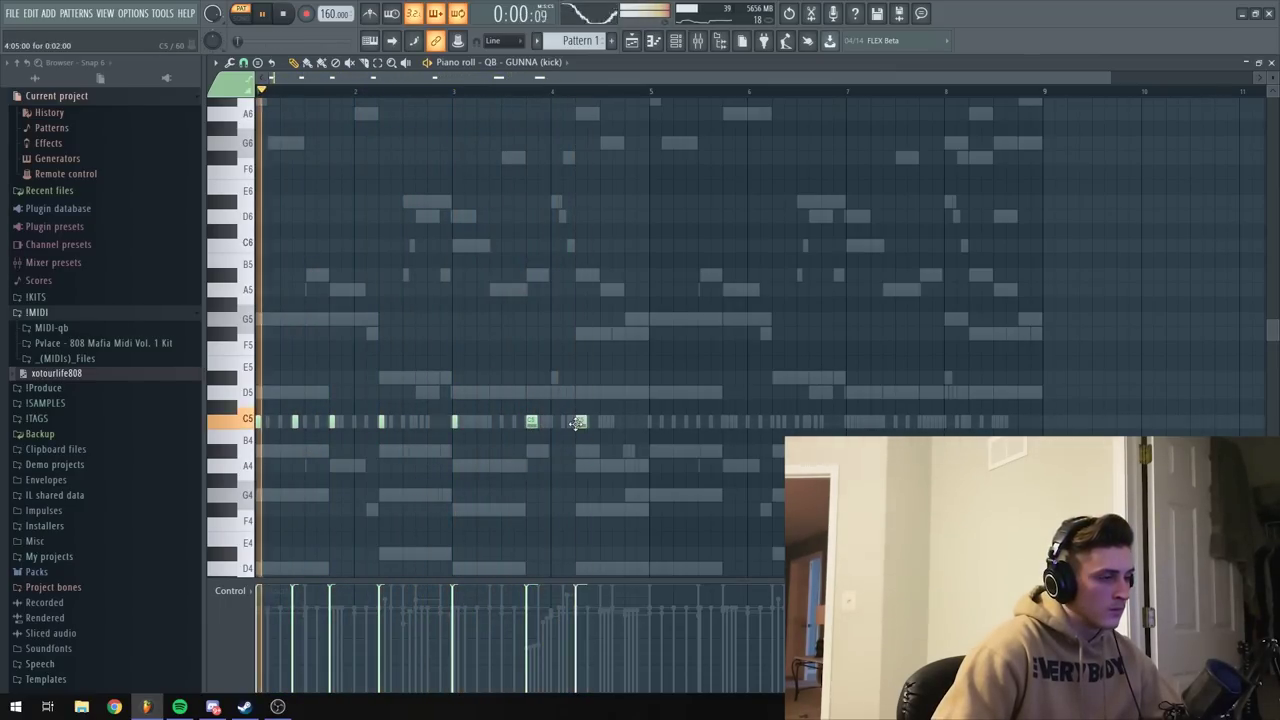
pyautogui.click(616, 422)
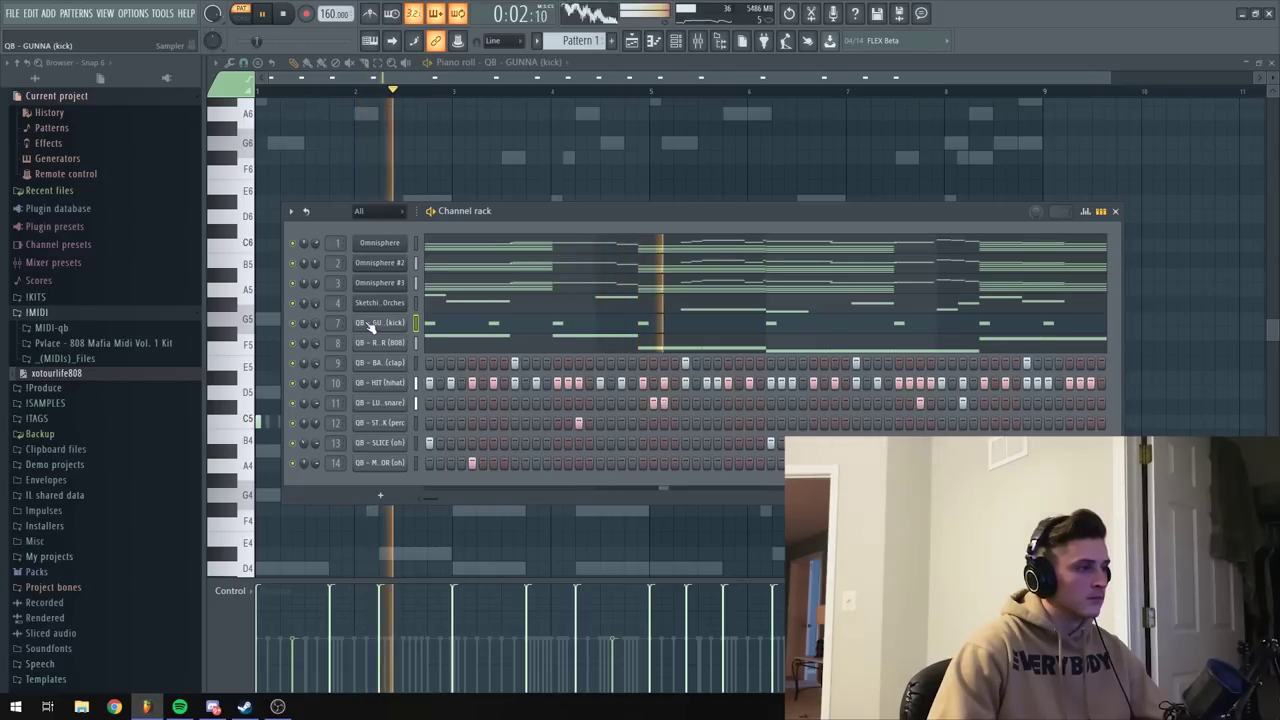
# Check the kick channel's miscellaneous settings, including its levels adjustment, and close them.
pyautogui.click(368, 323)
pyautogui.click(289, 148)
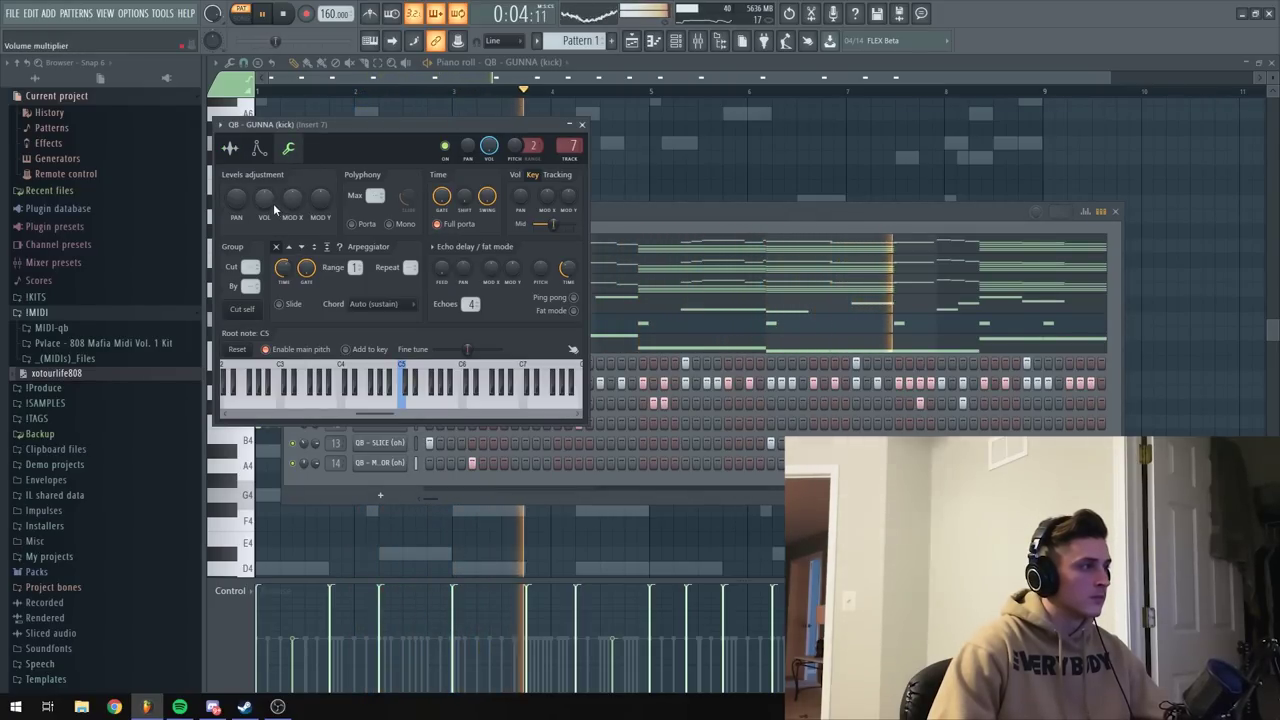
pyautogui.click(582, 125)
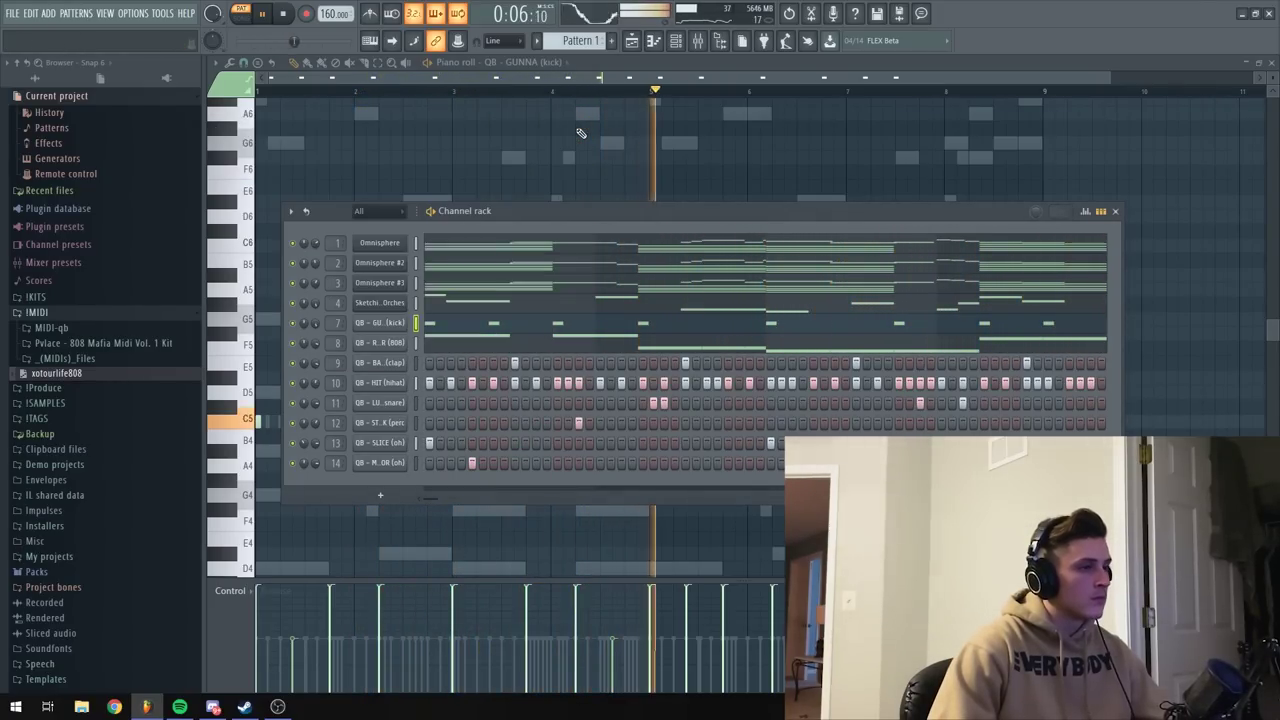